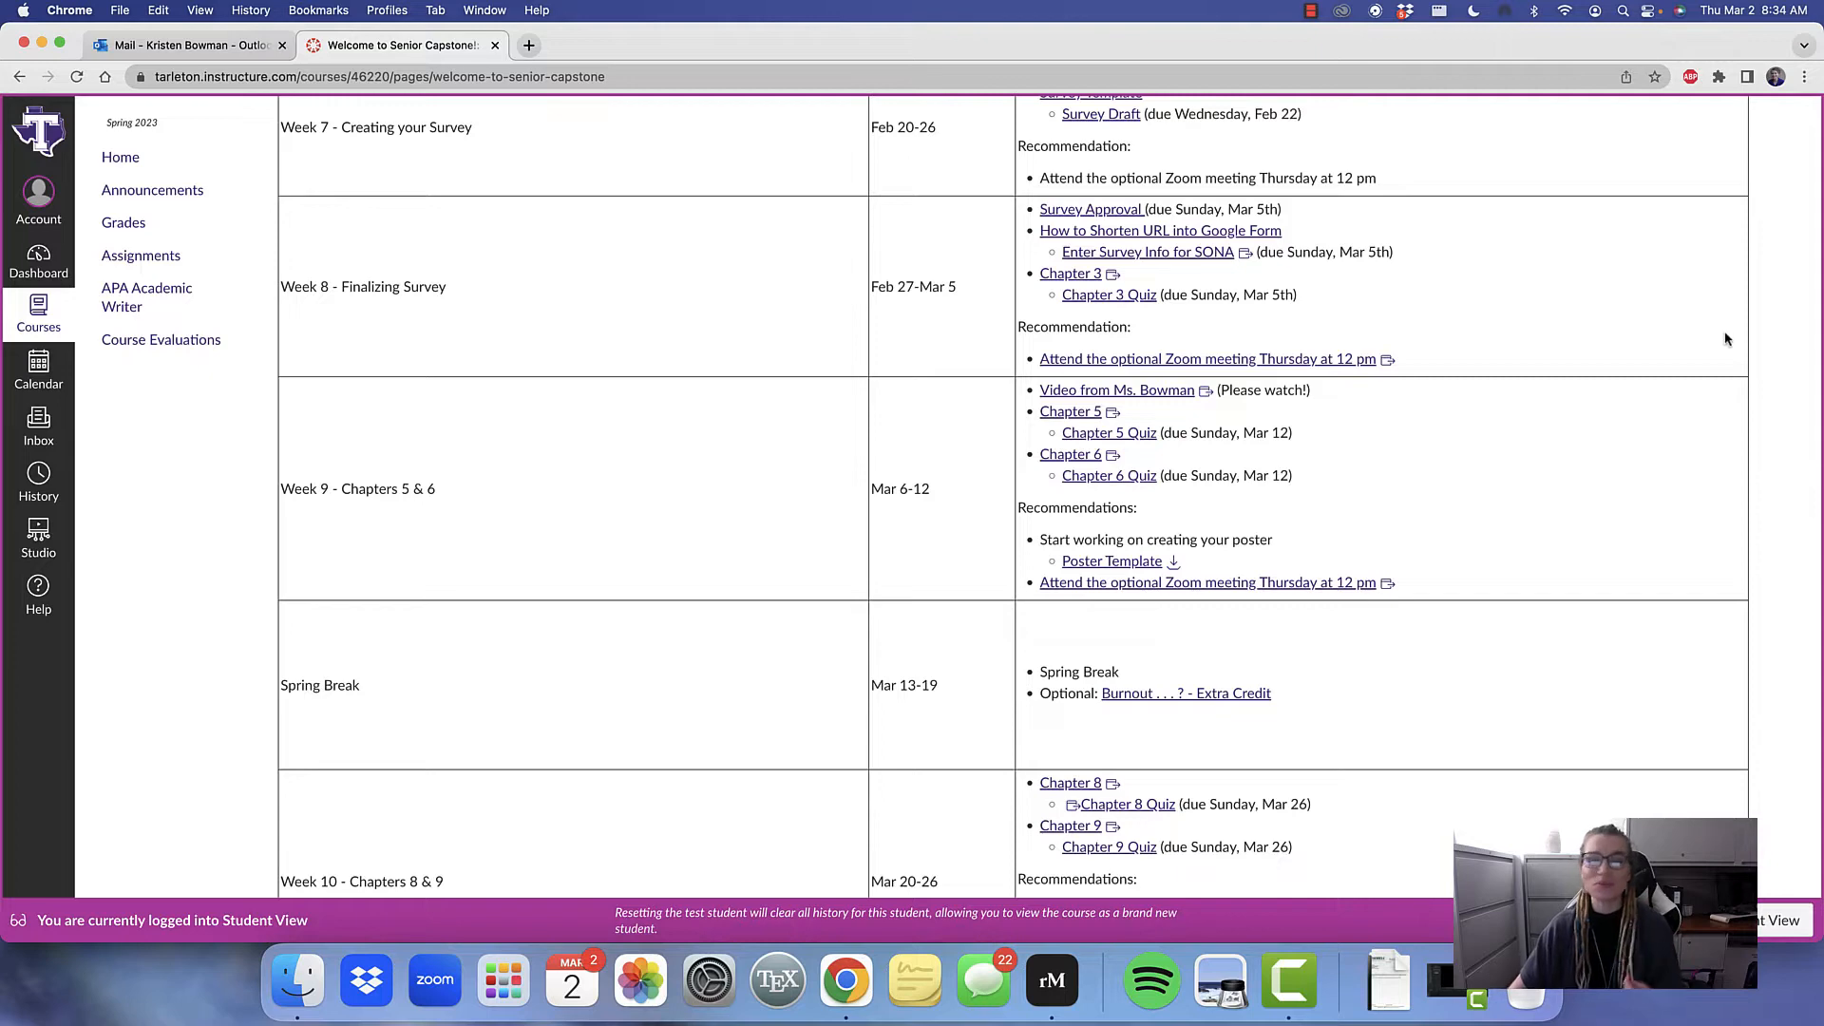
Search the web for "google form" in a new browser tab, then open the Google Forms site and sign in
scroll(1720, 338, up, 1)
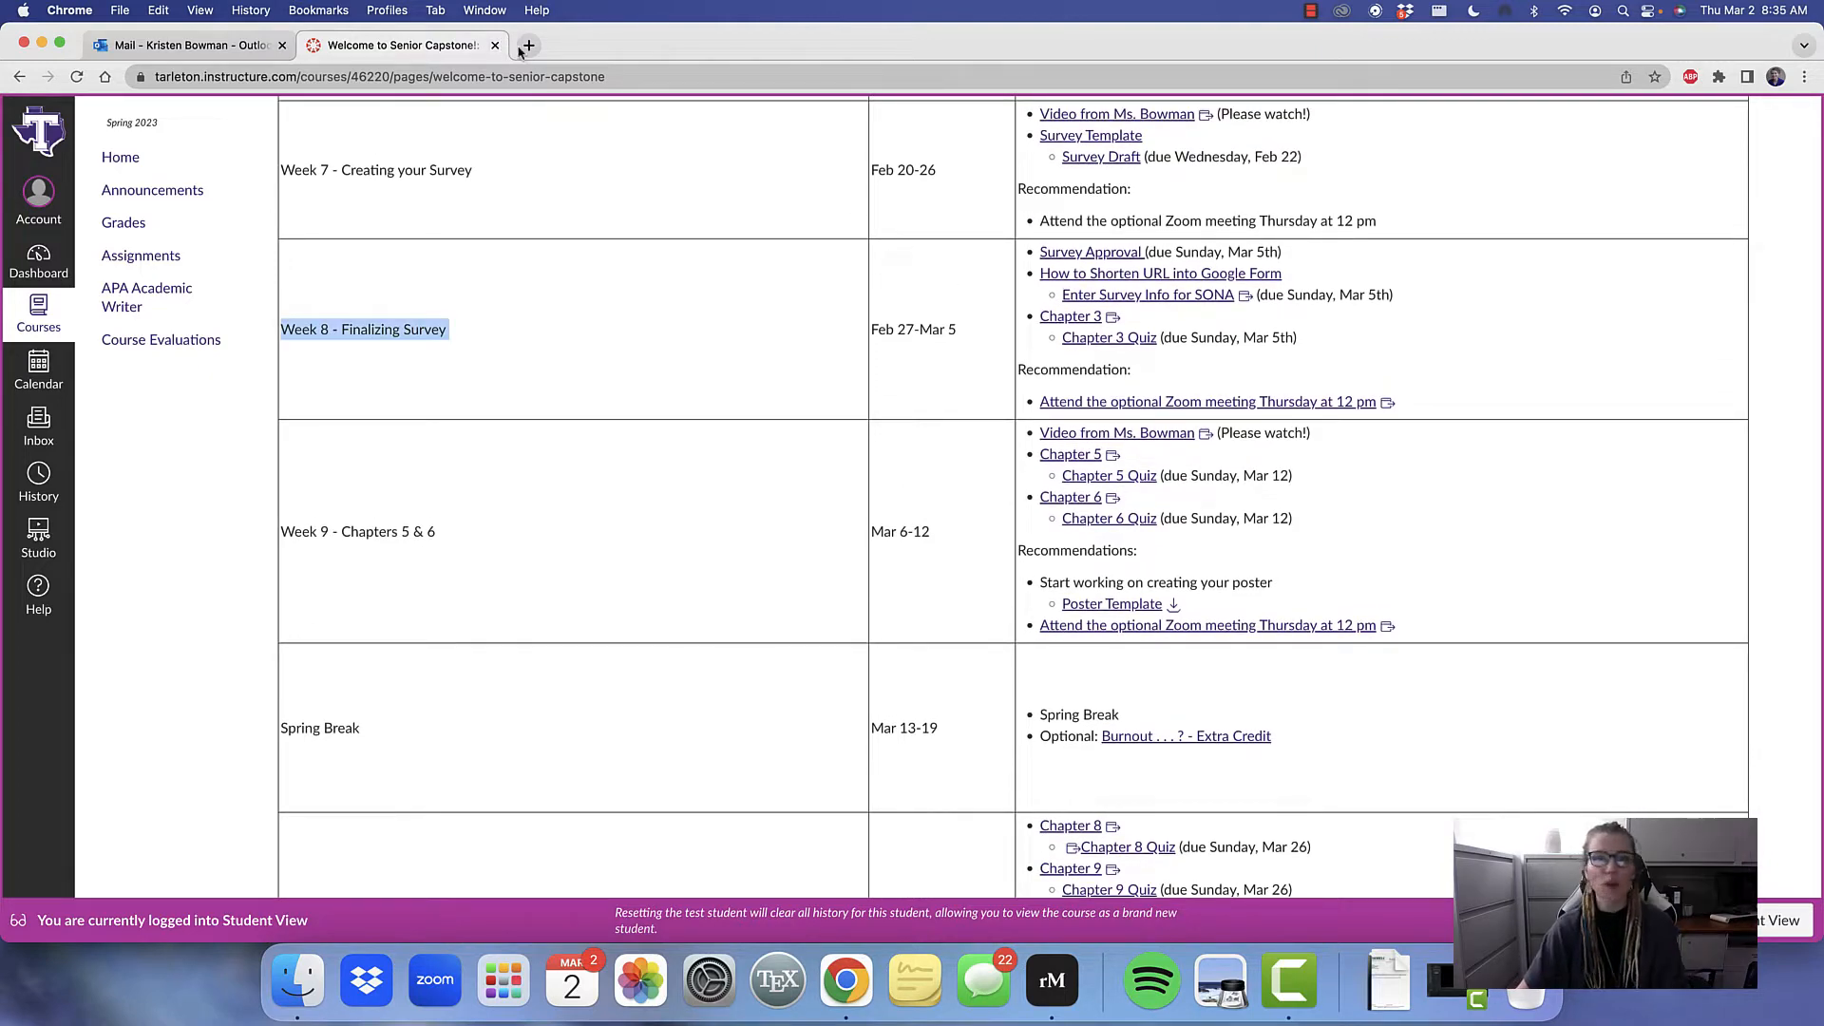
click(529, 46)
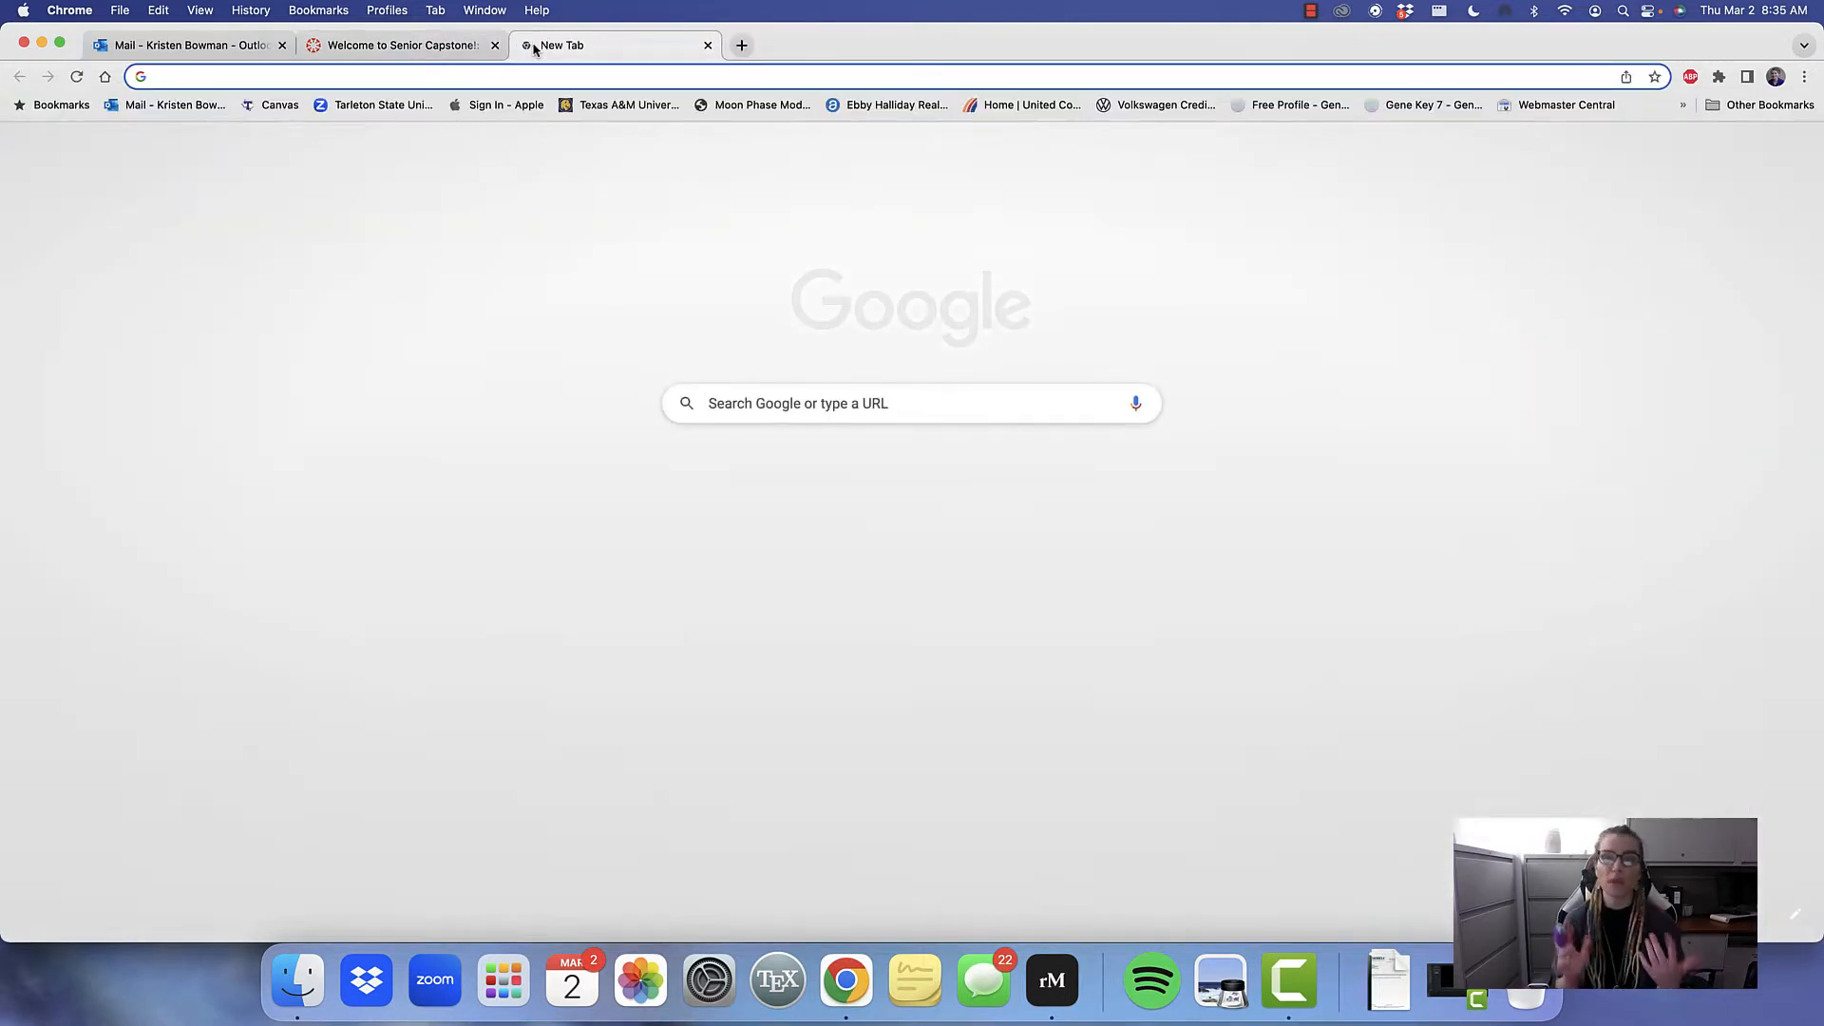
text(goo)
key(Return)
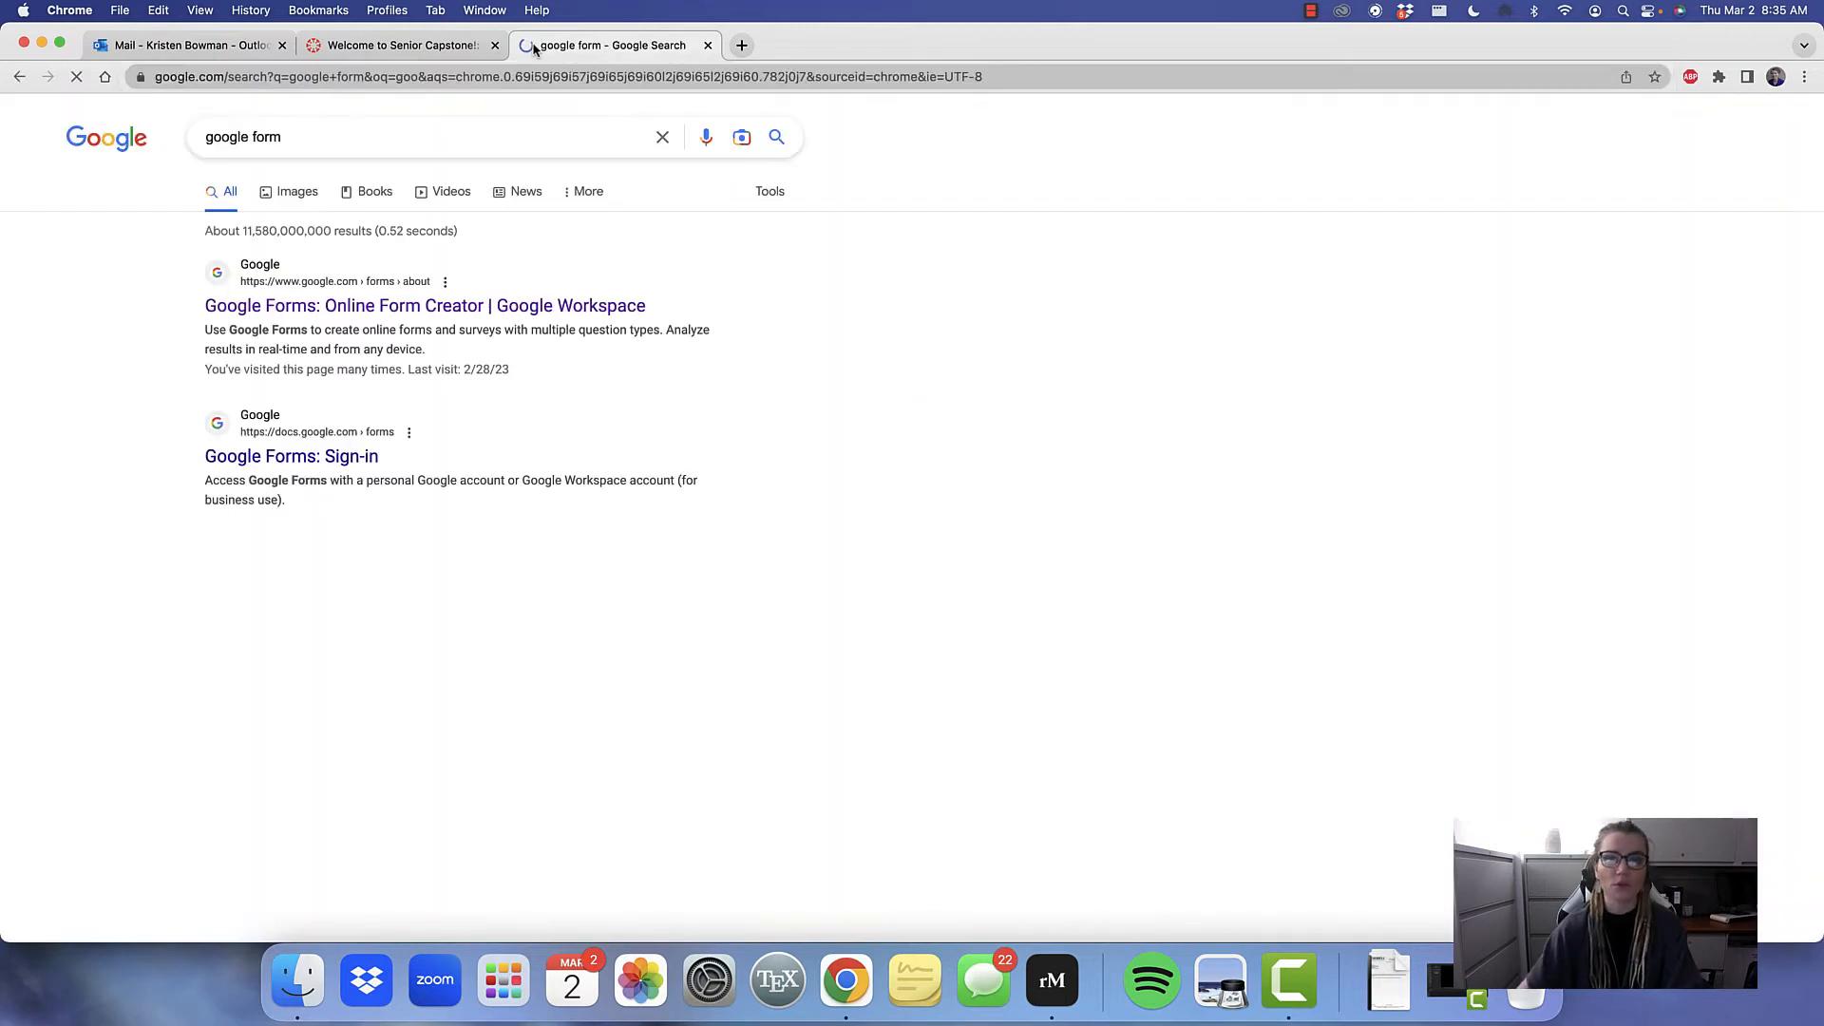
click(539, 306)
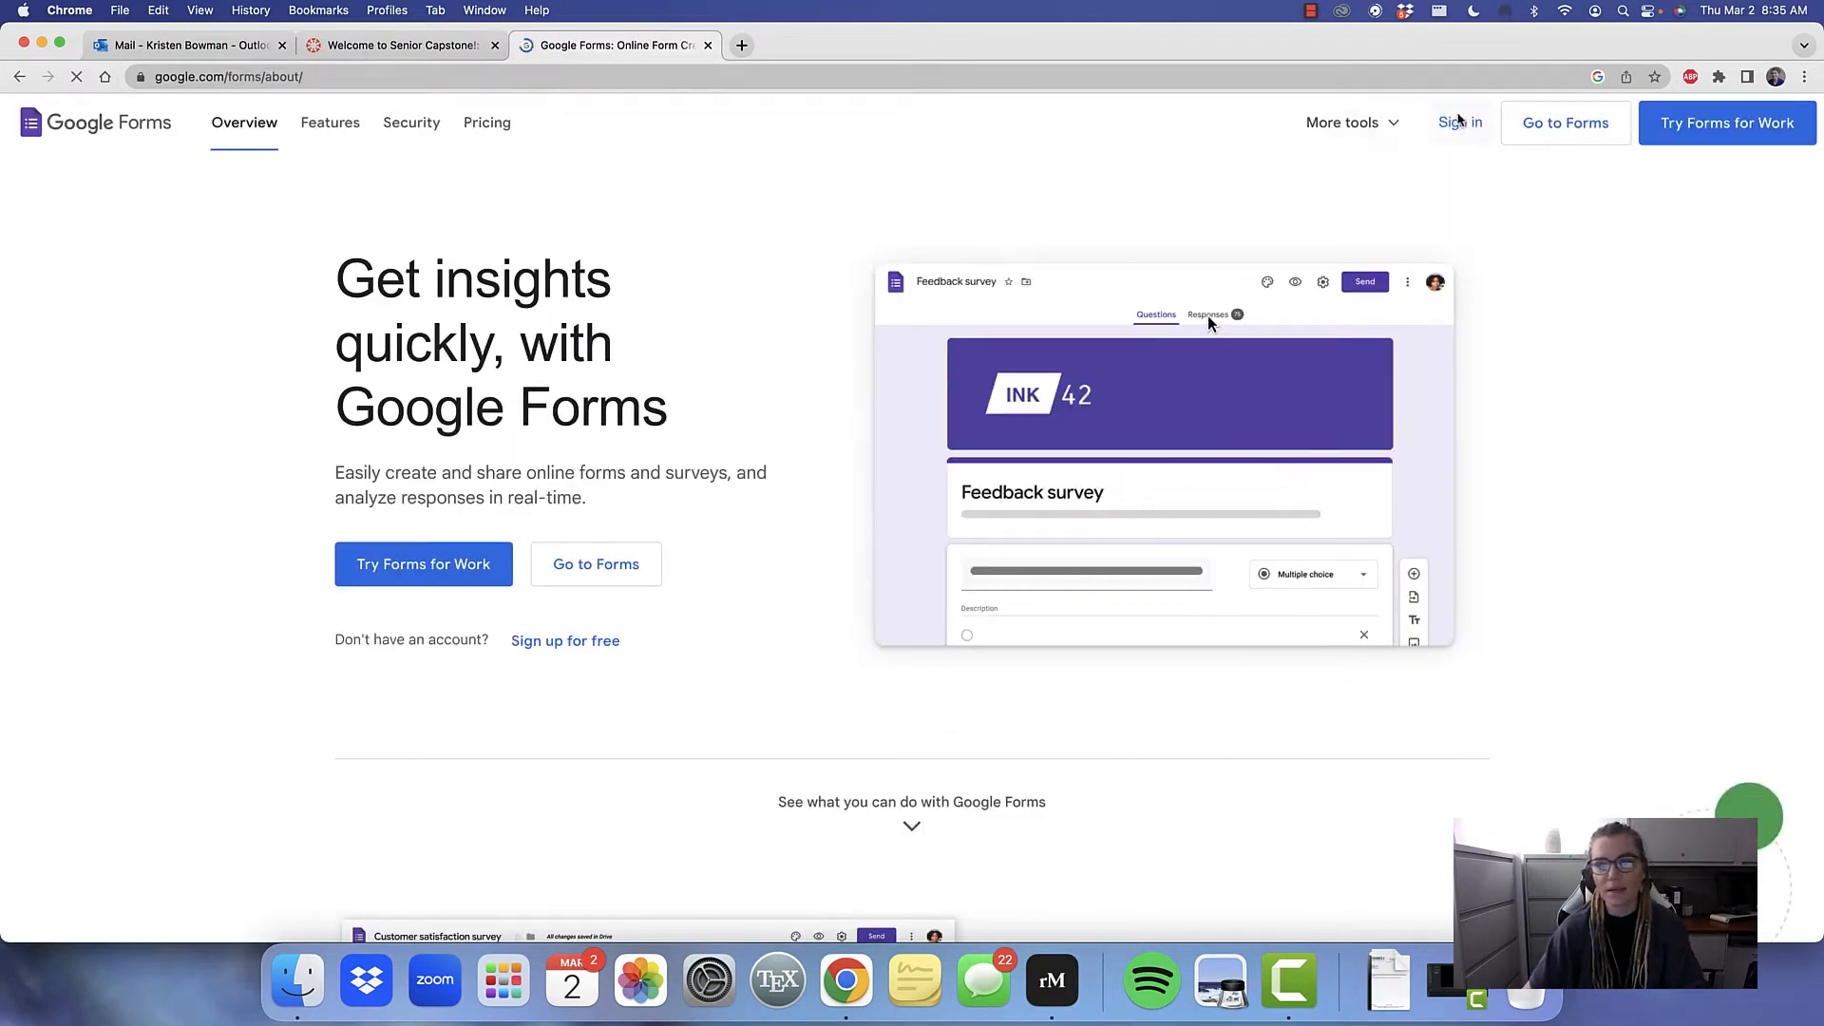
click(1461, 123)
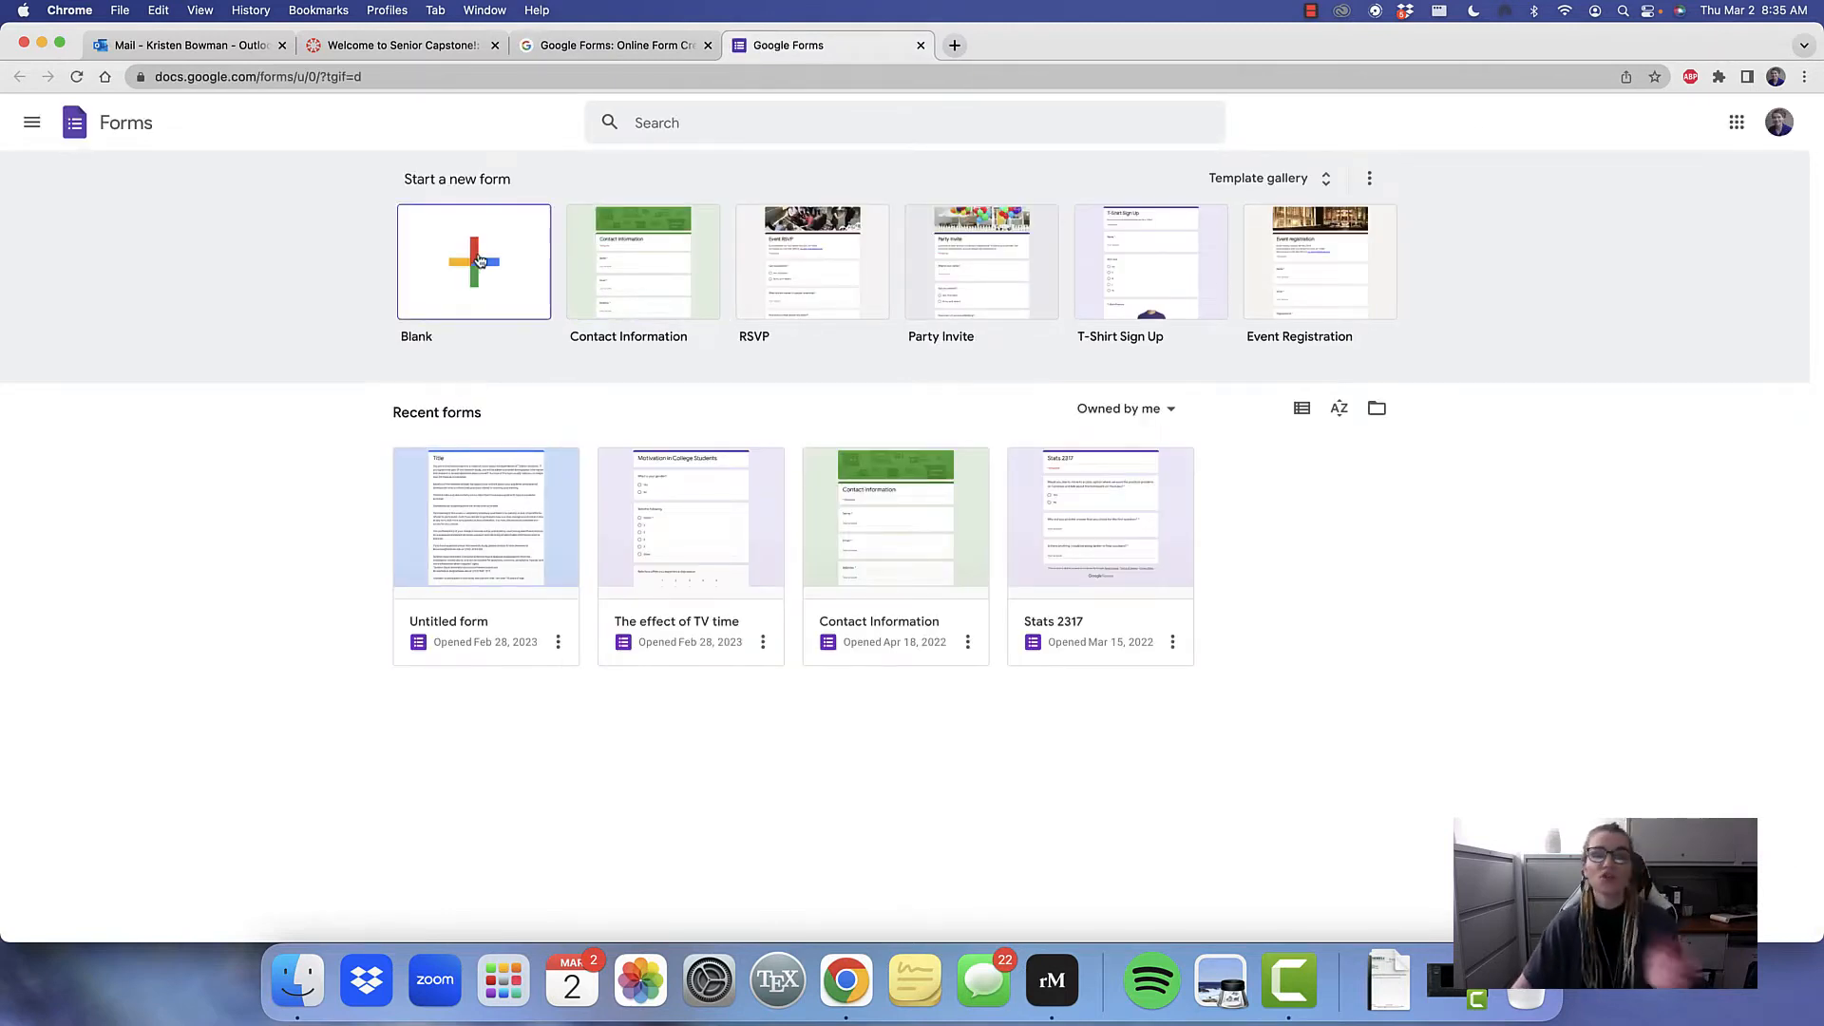
Return to the signed-in Forms home page and create a blank form
click(612, 44)
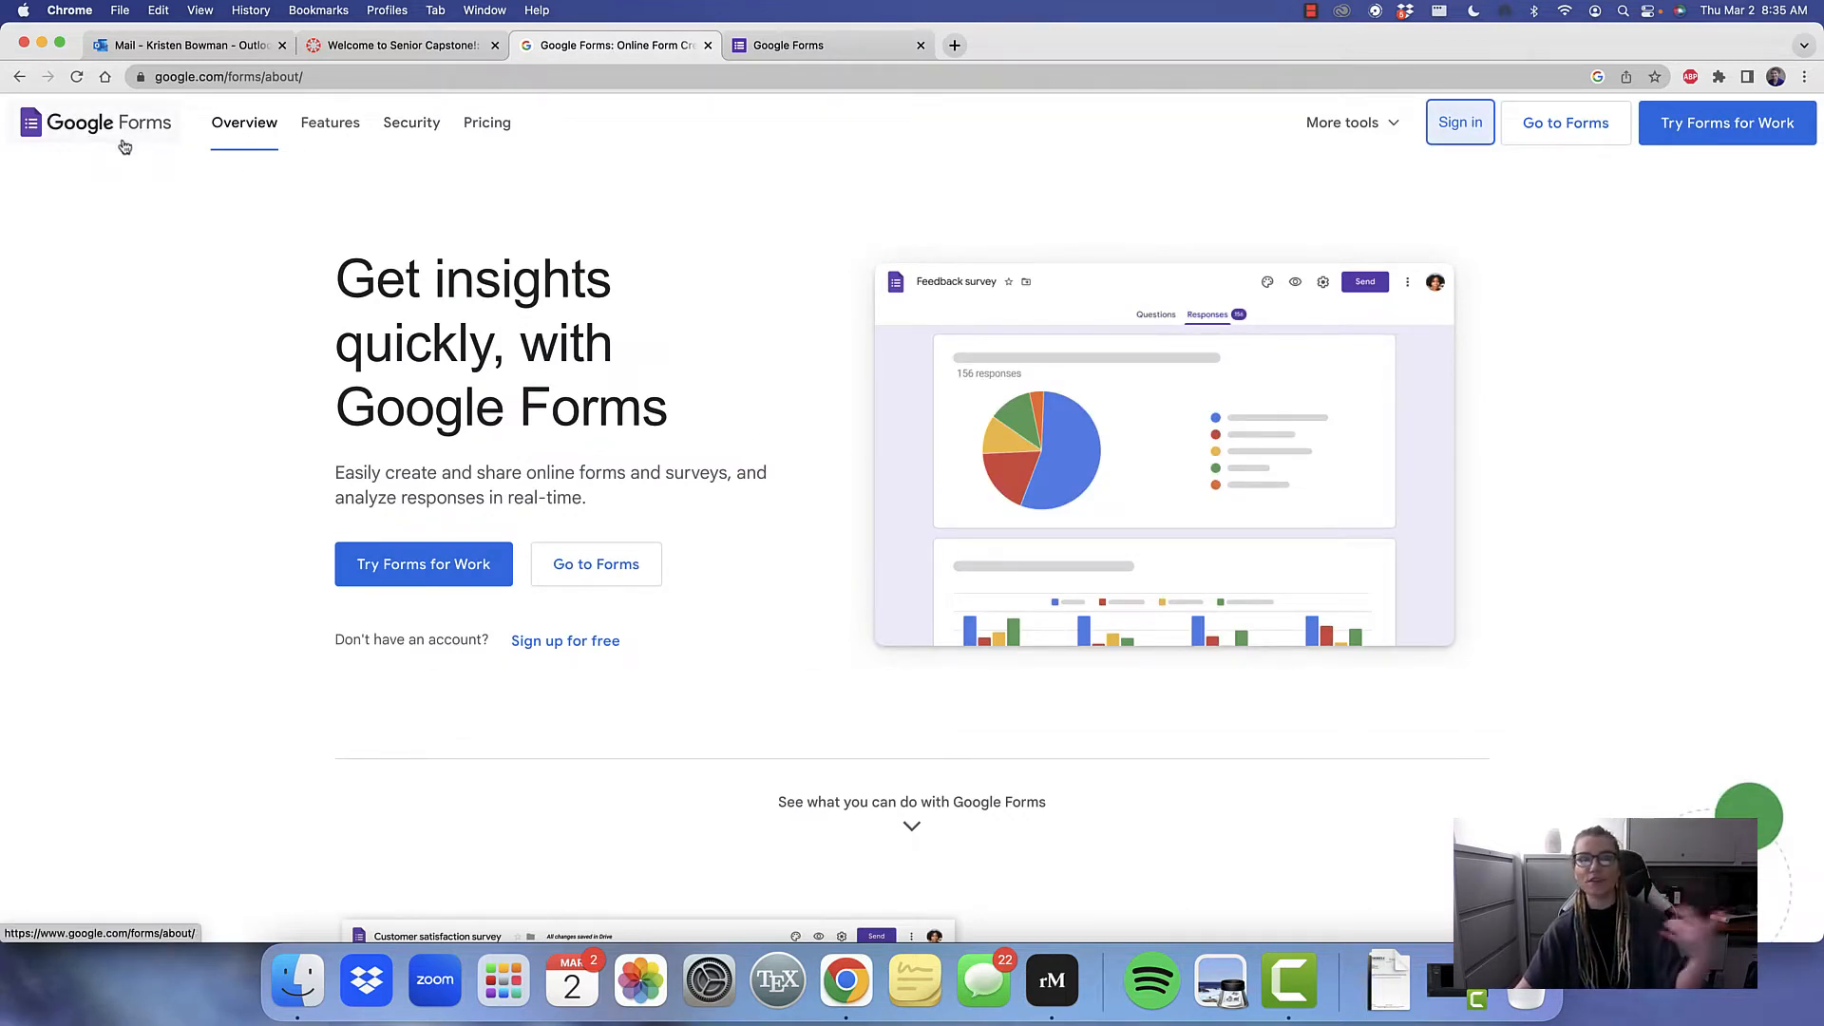
click(873, 56)
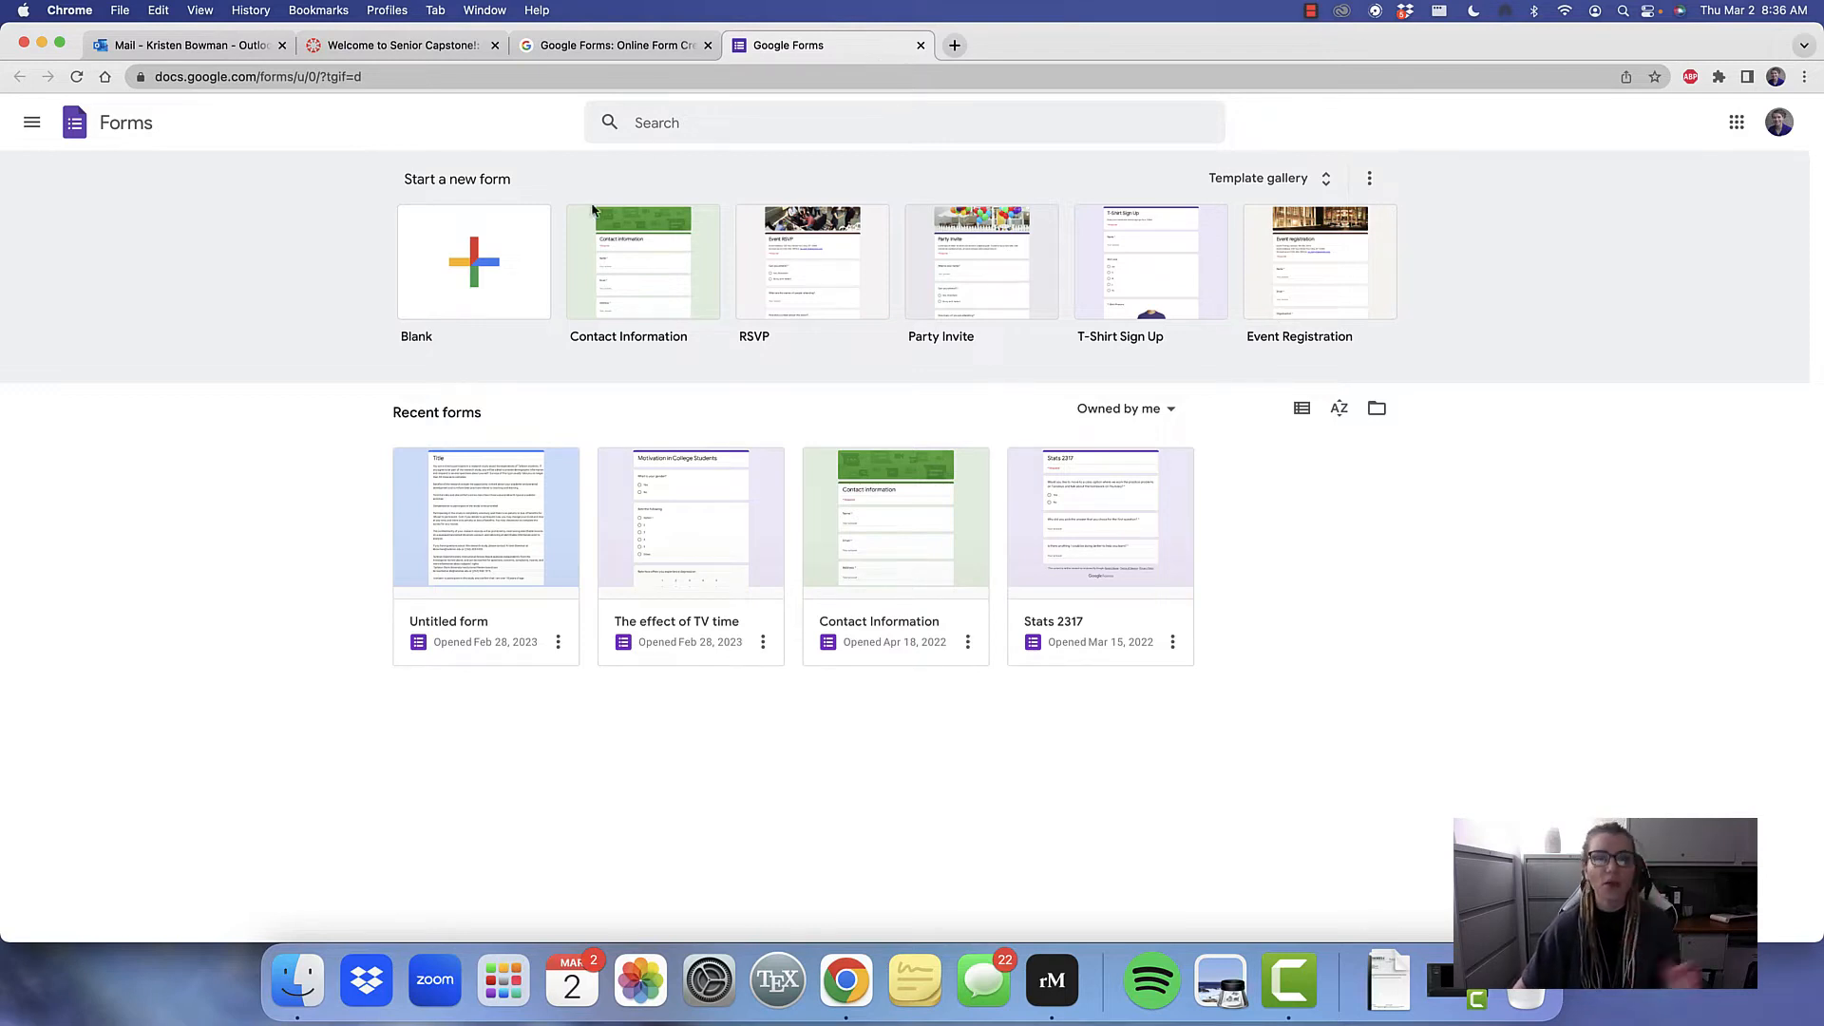
click(476, 252)
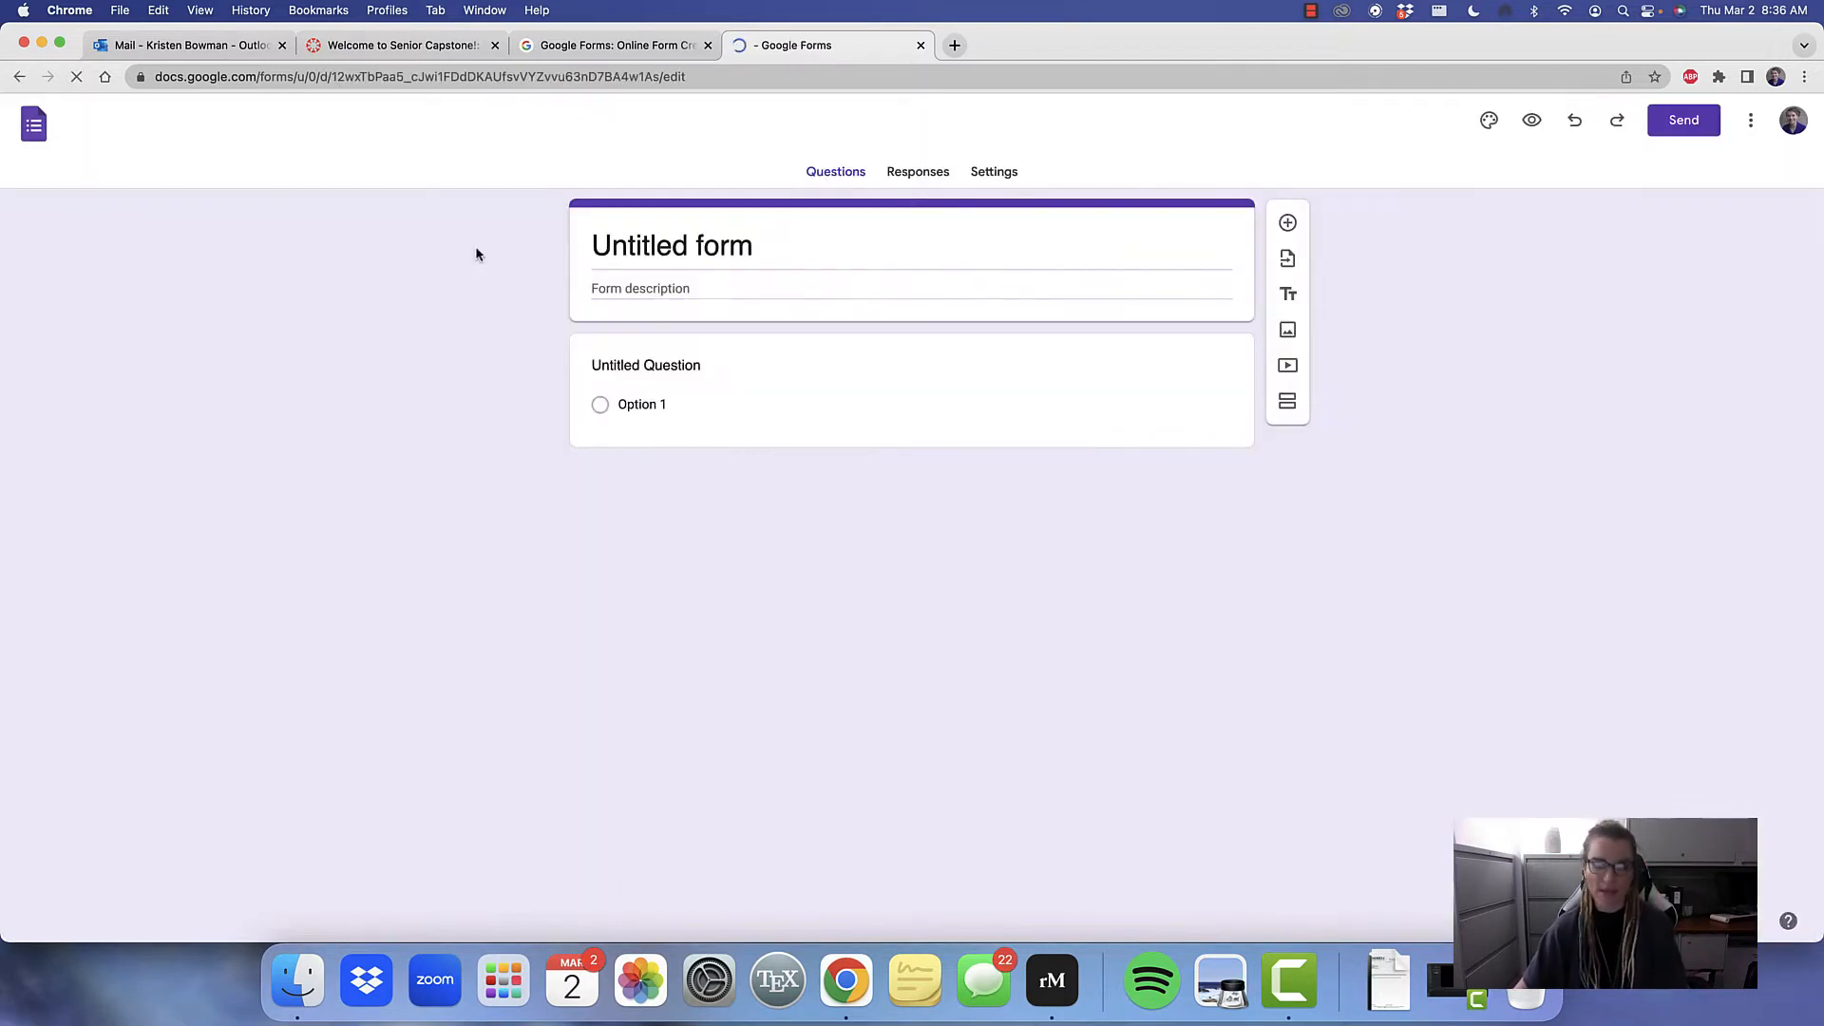
Replace the form's title with "Childhood Anxiety", correcting the spelling of the second word
click(814, 245)
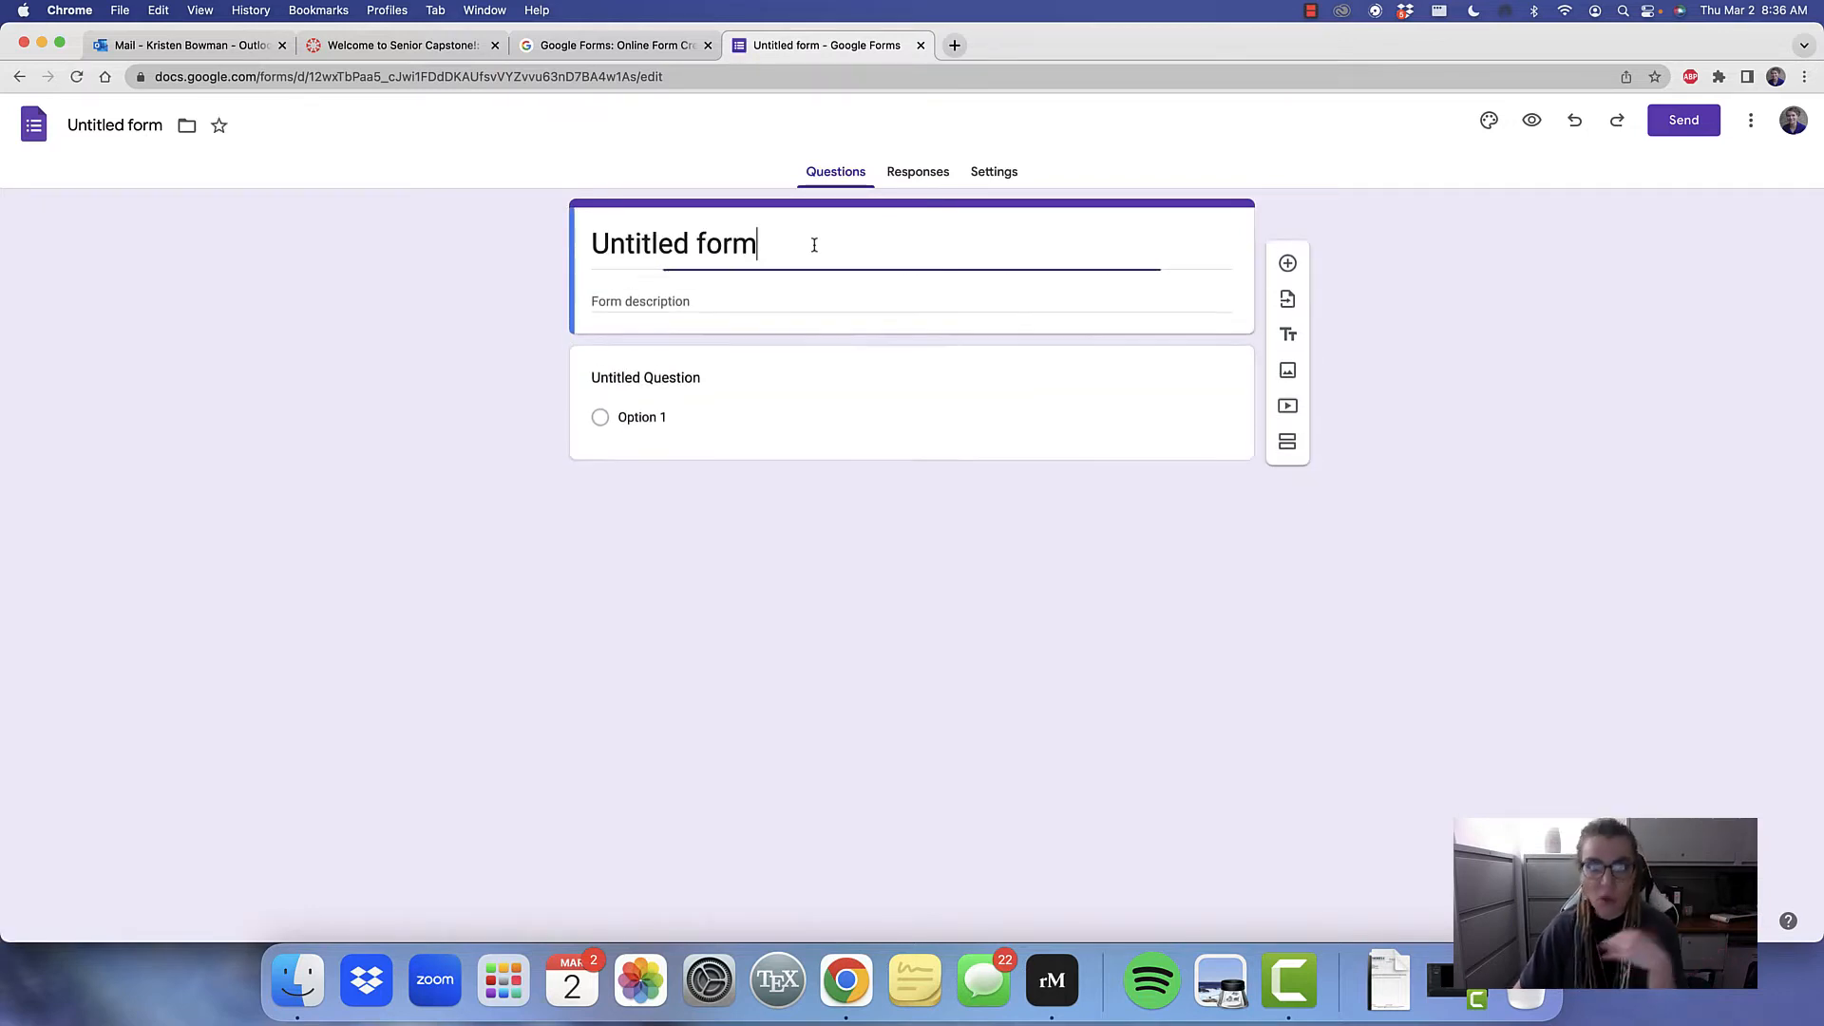
key(BackSpace)
key(BackSpace)
key(BackSpace)
key(BackSpace)
key(BackSpace)
key(BackSpace)
key(BackSpace)
key(BackSpace)
key(BackSpace)
key(BackSpace)
key(BackSpace)
key(BackSpace)
key(BackSpace)
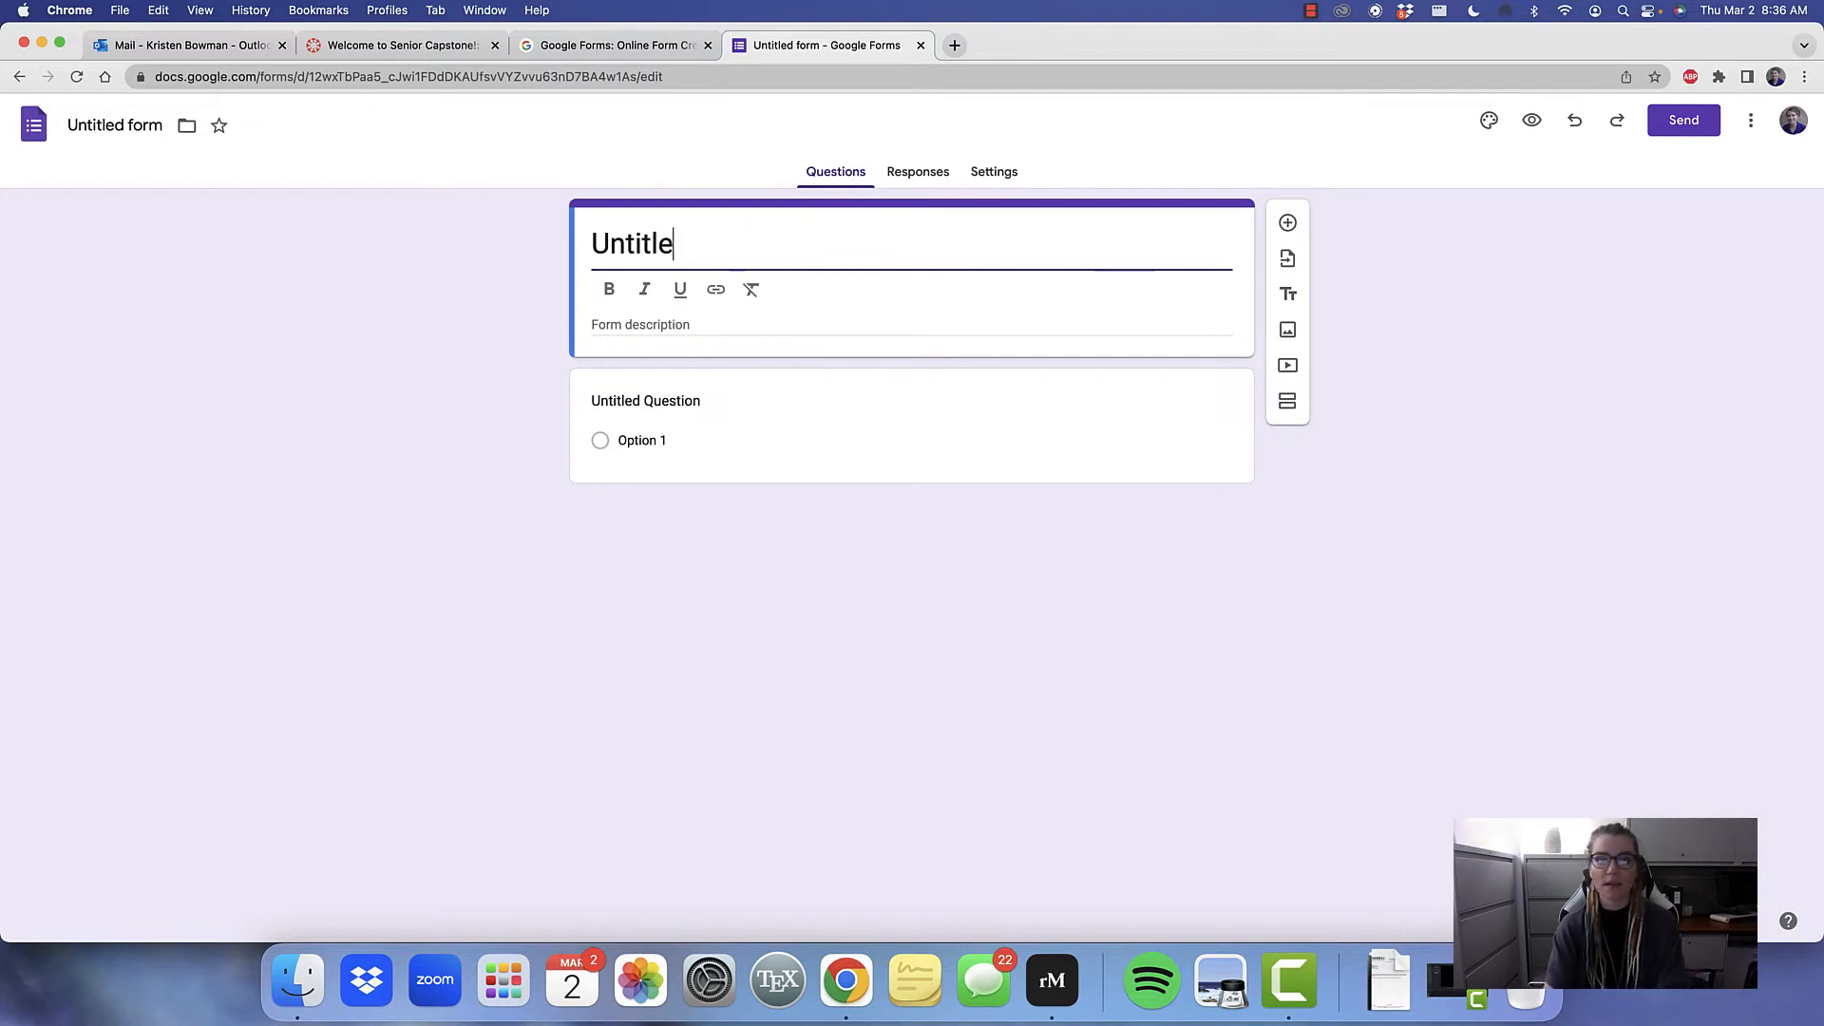
key(super+z)
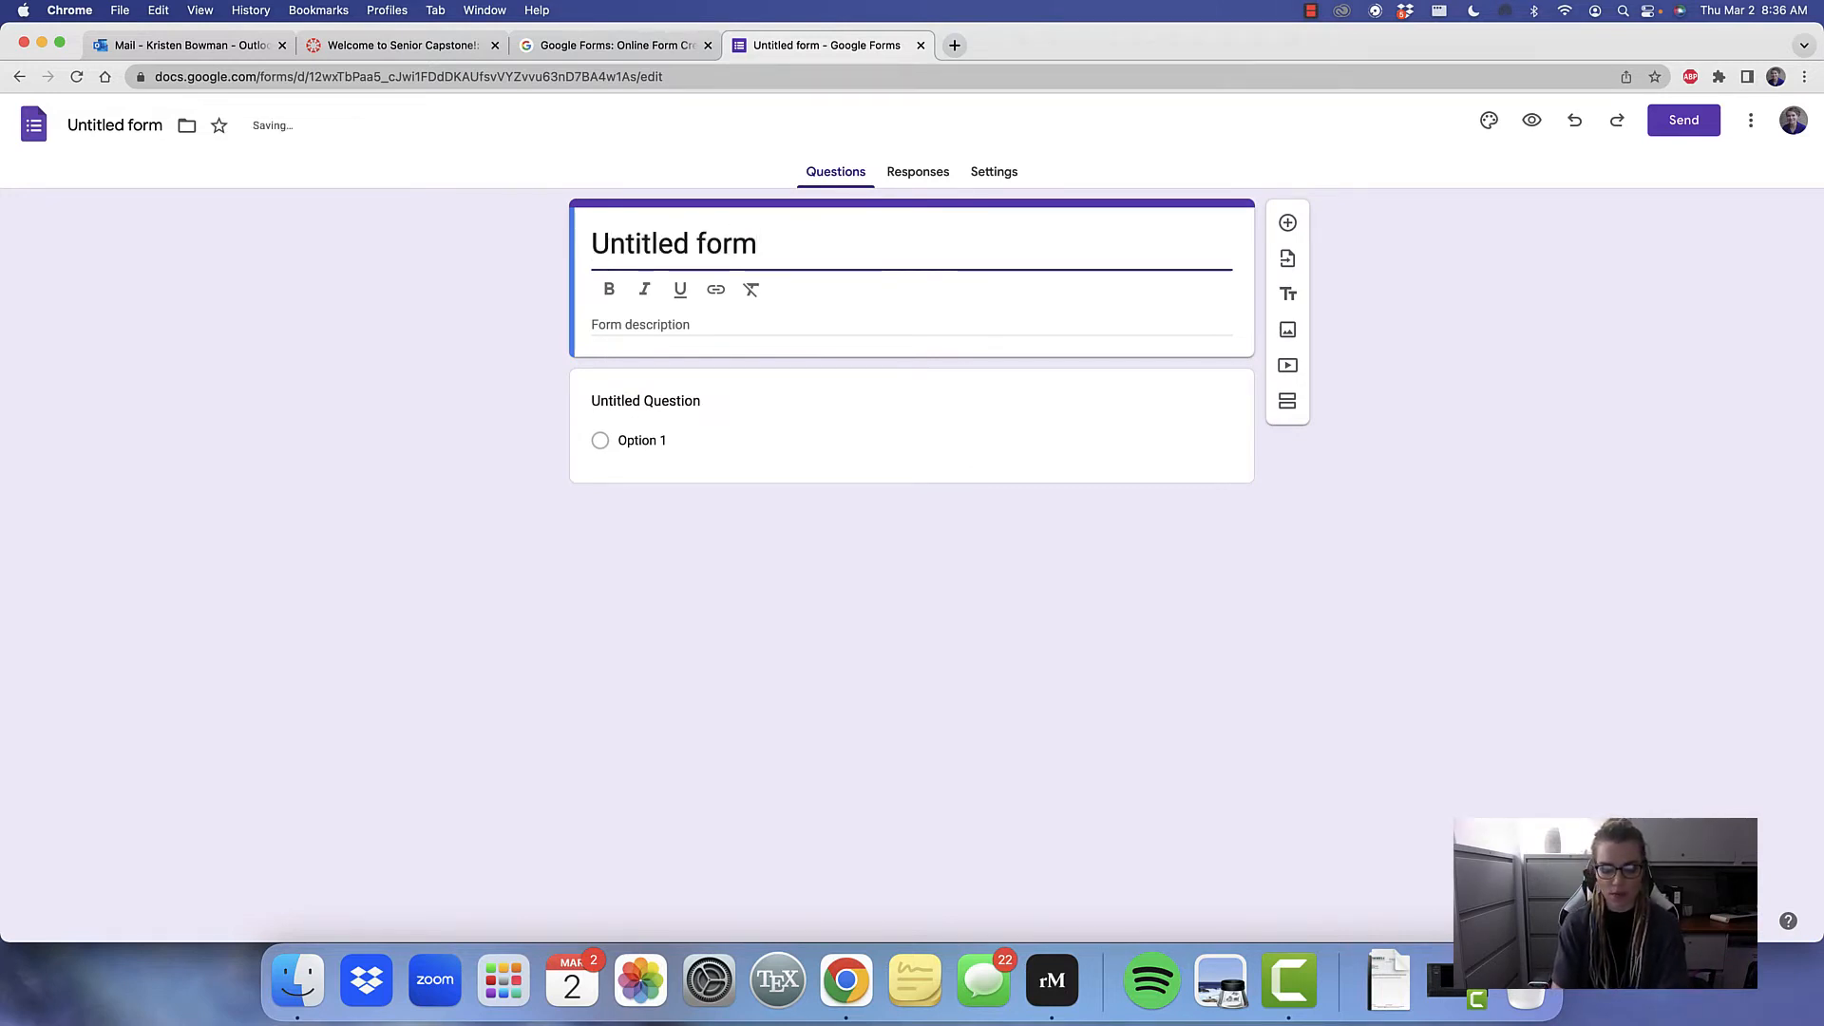
text(Ch)
key(BackSpace)
key(BackSpace)
key(BackSpace)
key(BackSpace)
key(BackSpace)
key(BackSpace)
key(BackSpace)
key(BackSpace)
key(BackSpace)
key(BackSpace)
key(BackSpace)
key(BackSpace)
key(BackSpace)
key(BackSpace)
key(BackSpace)
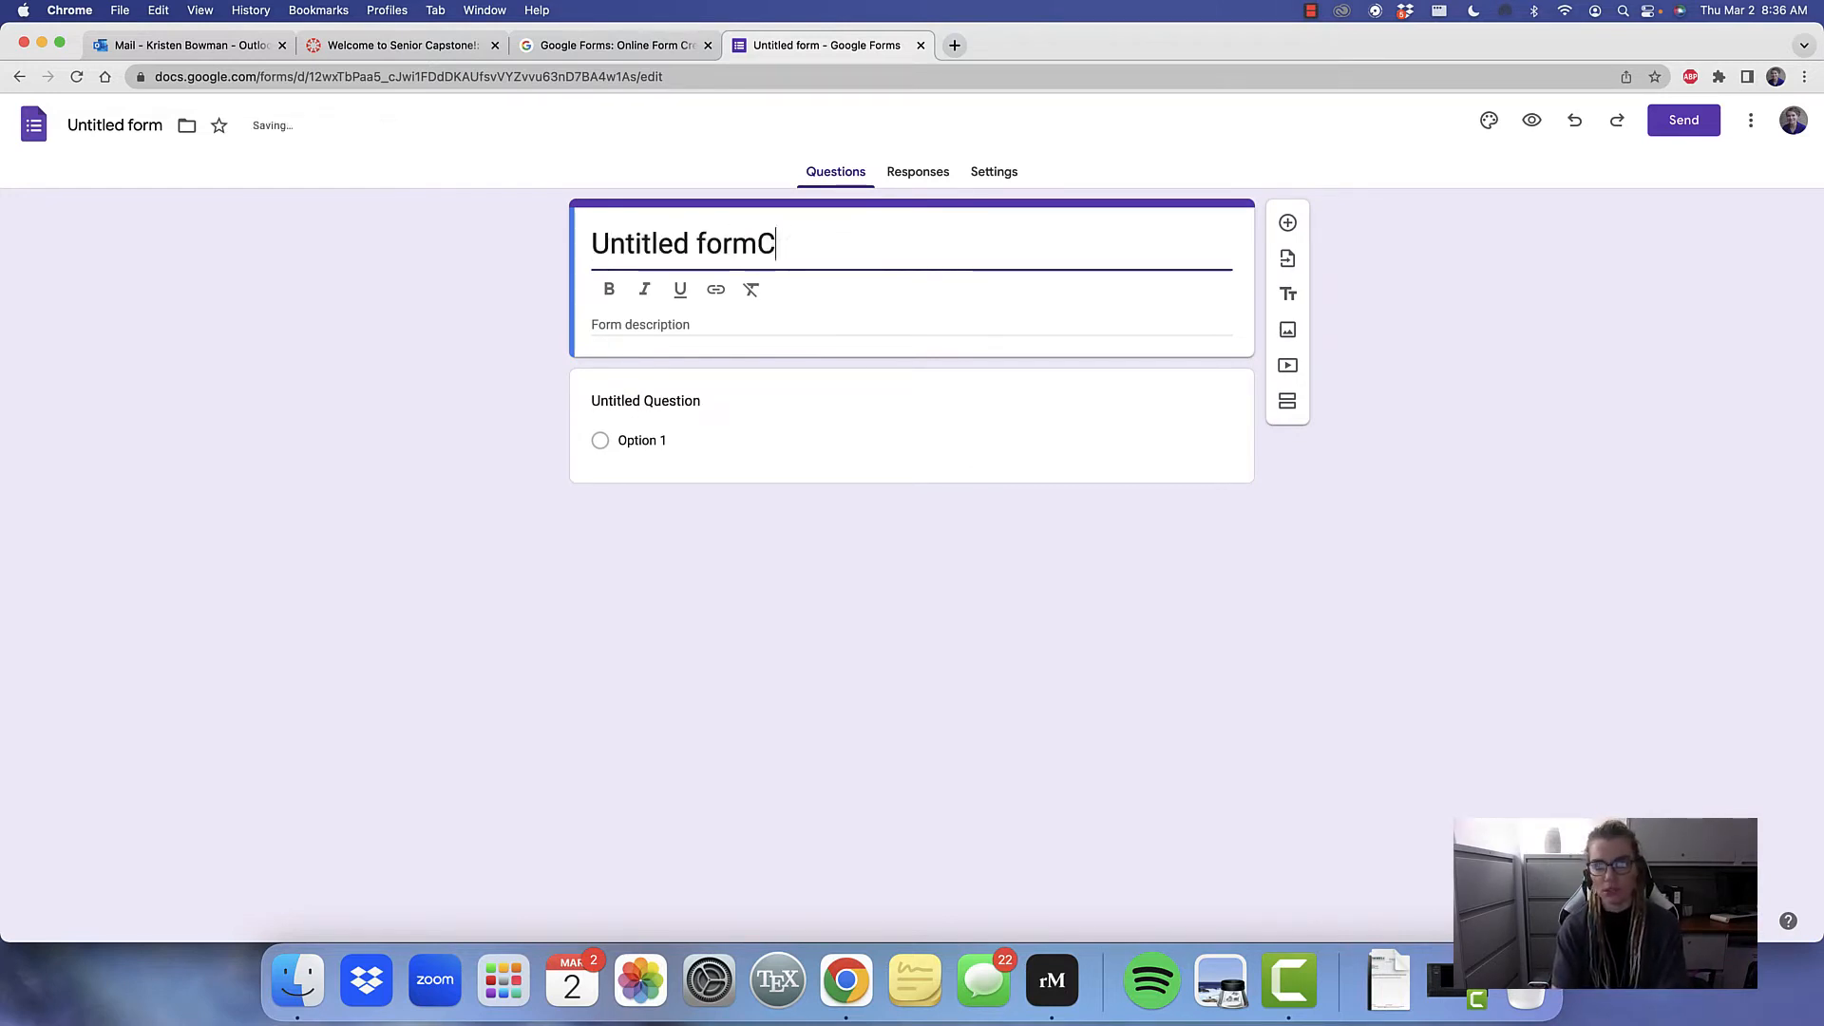
text(Child)
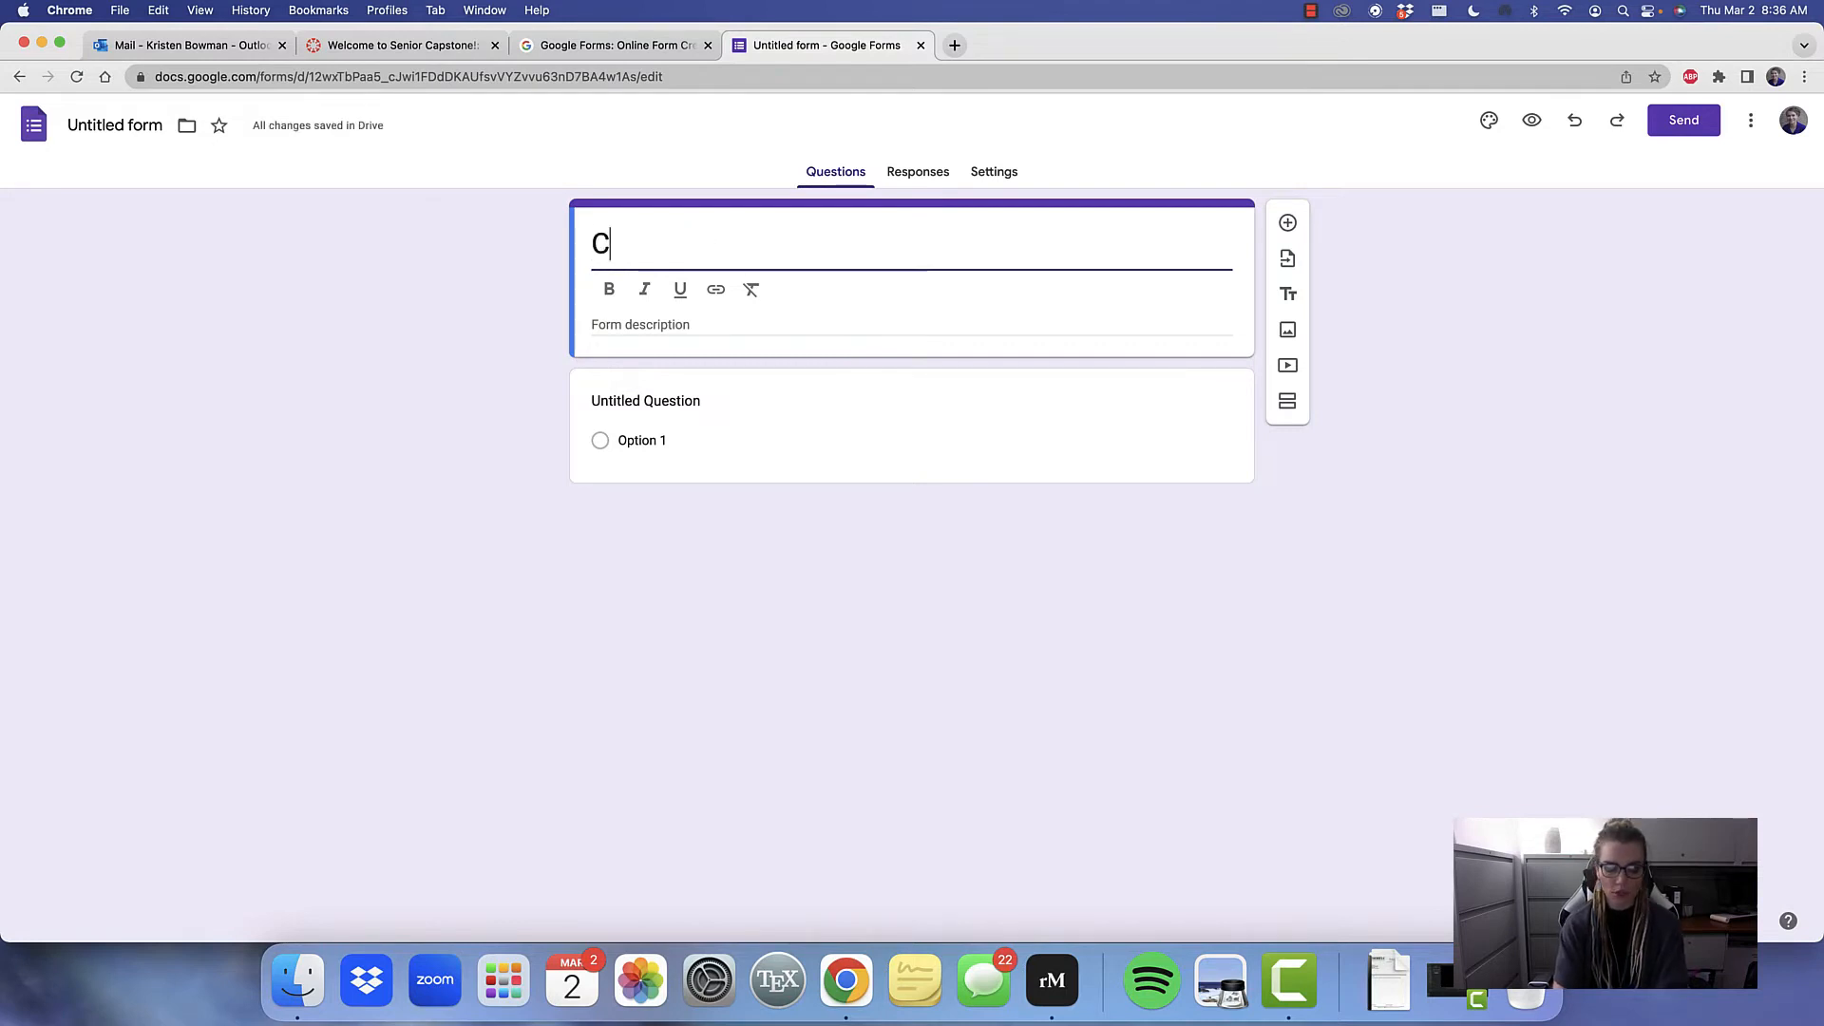
text(hoo)
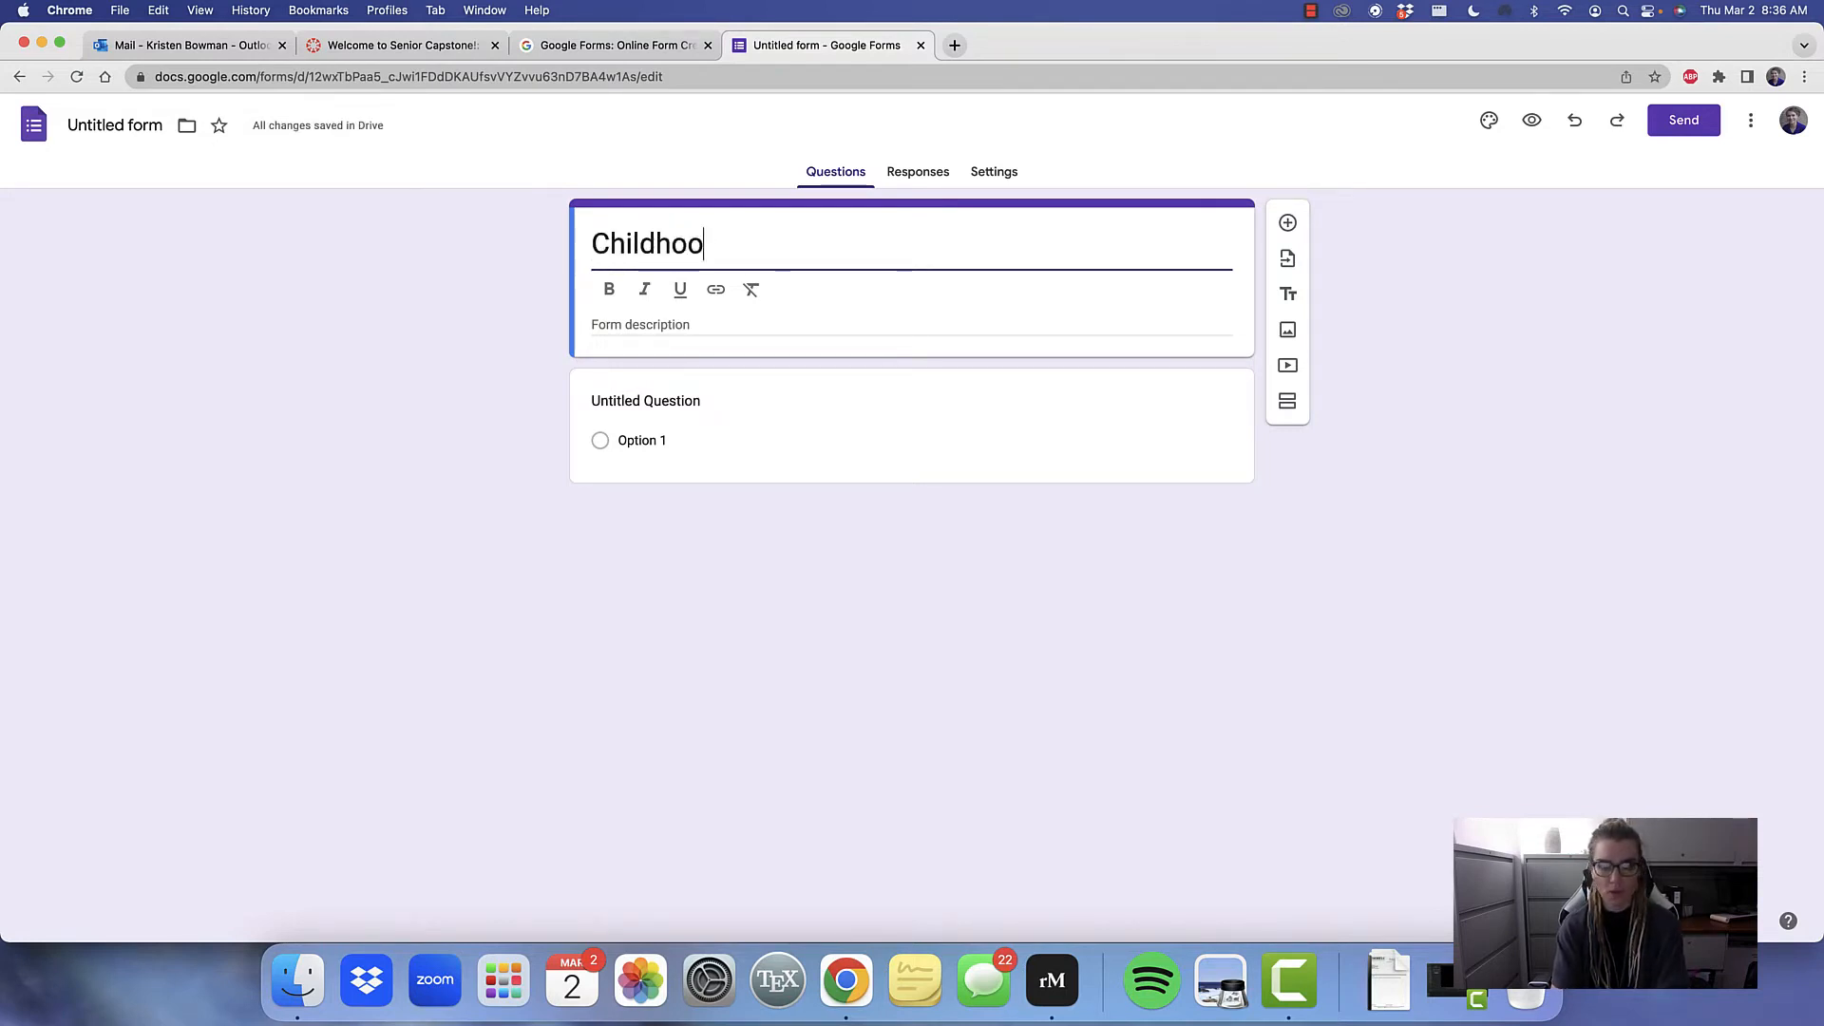
text(d )
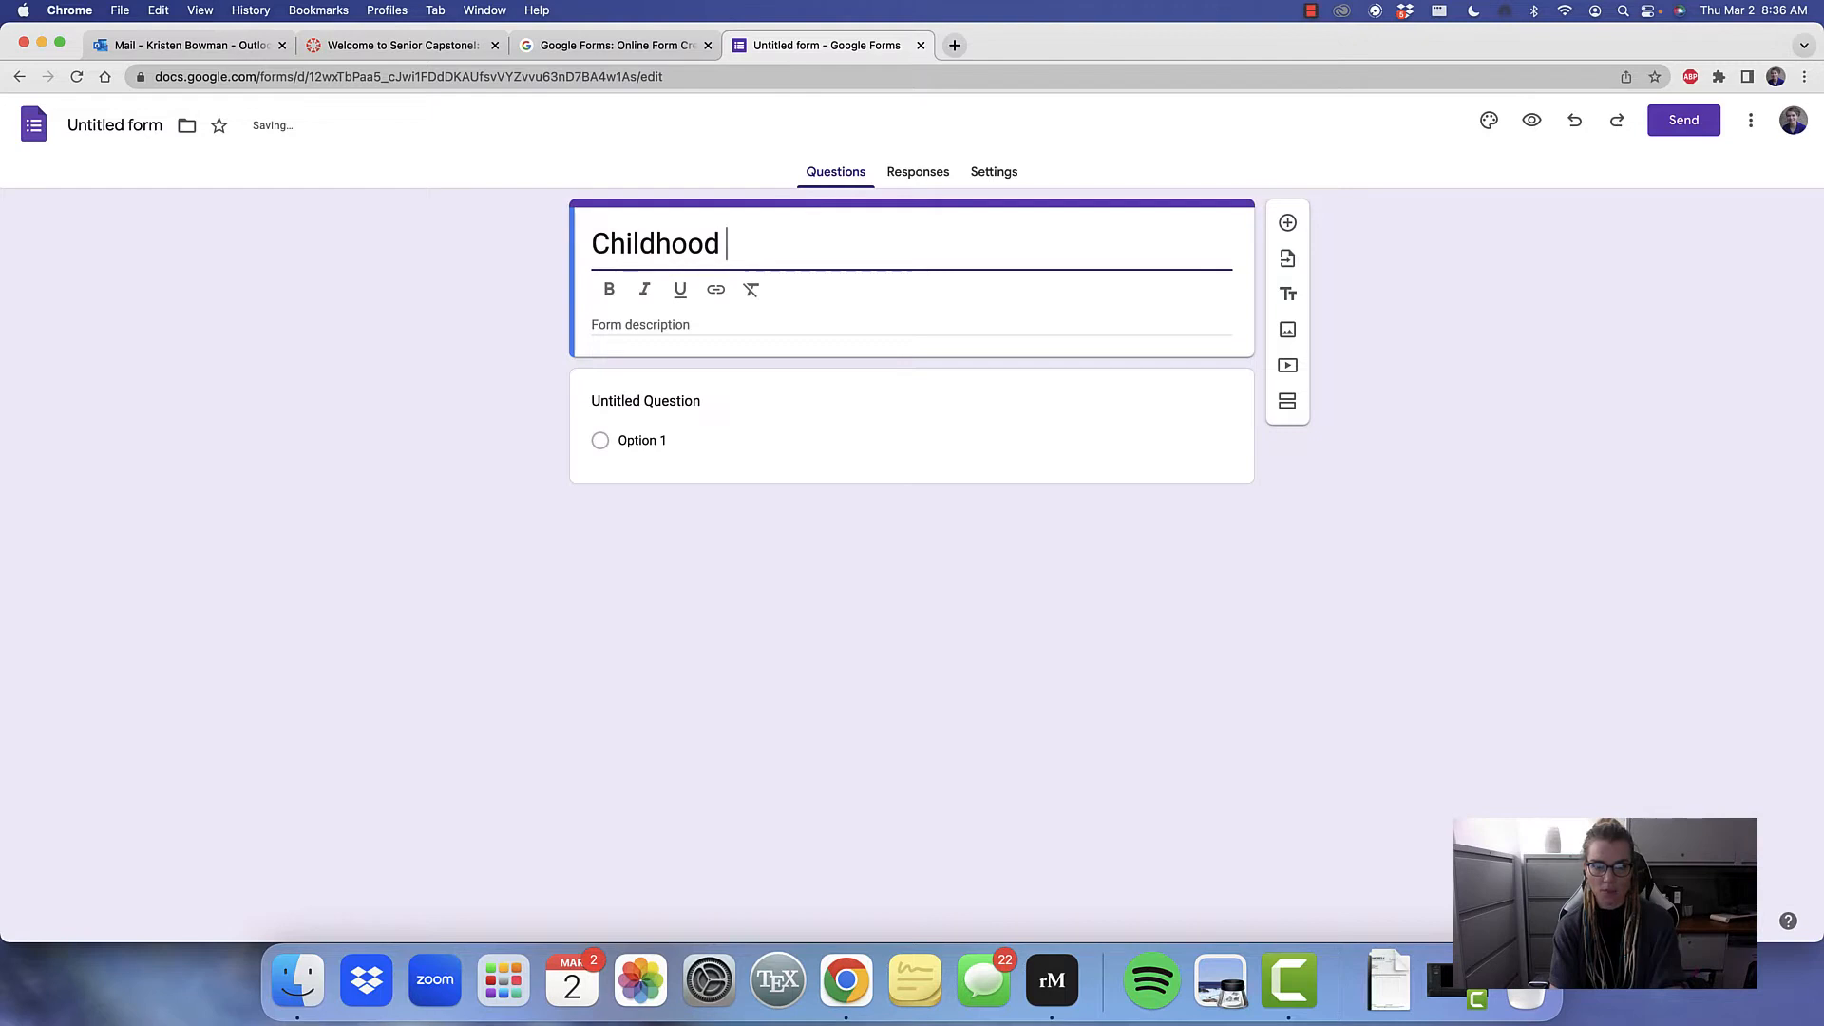
text(Anxeity)
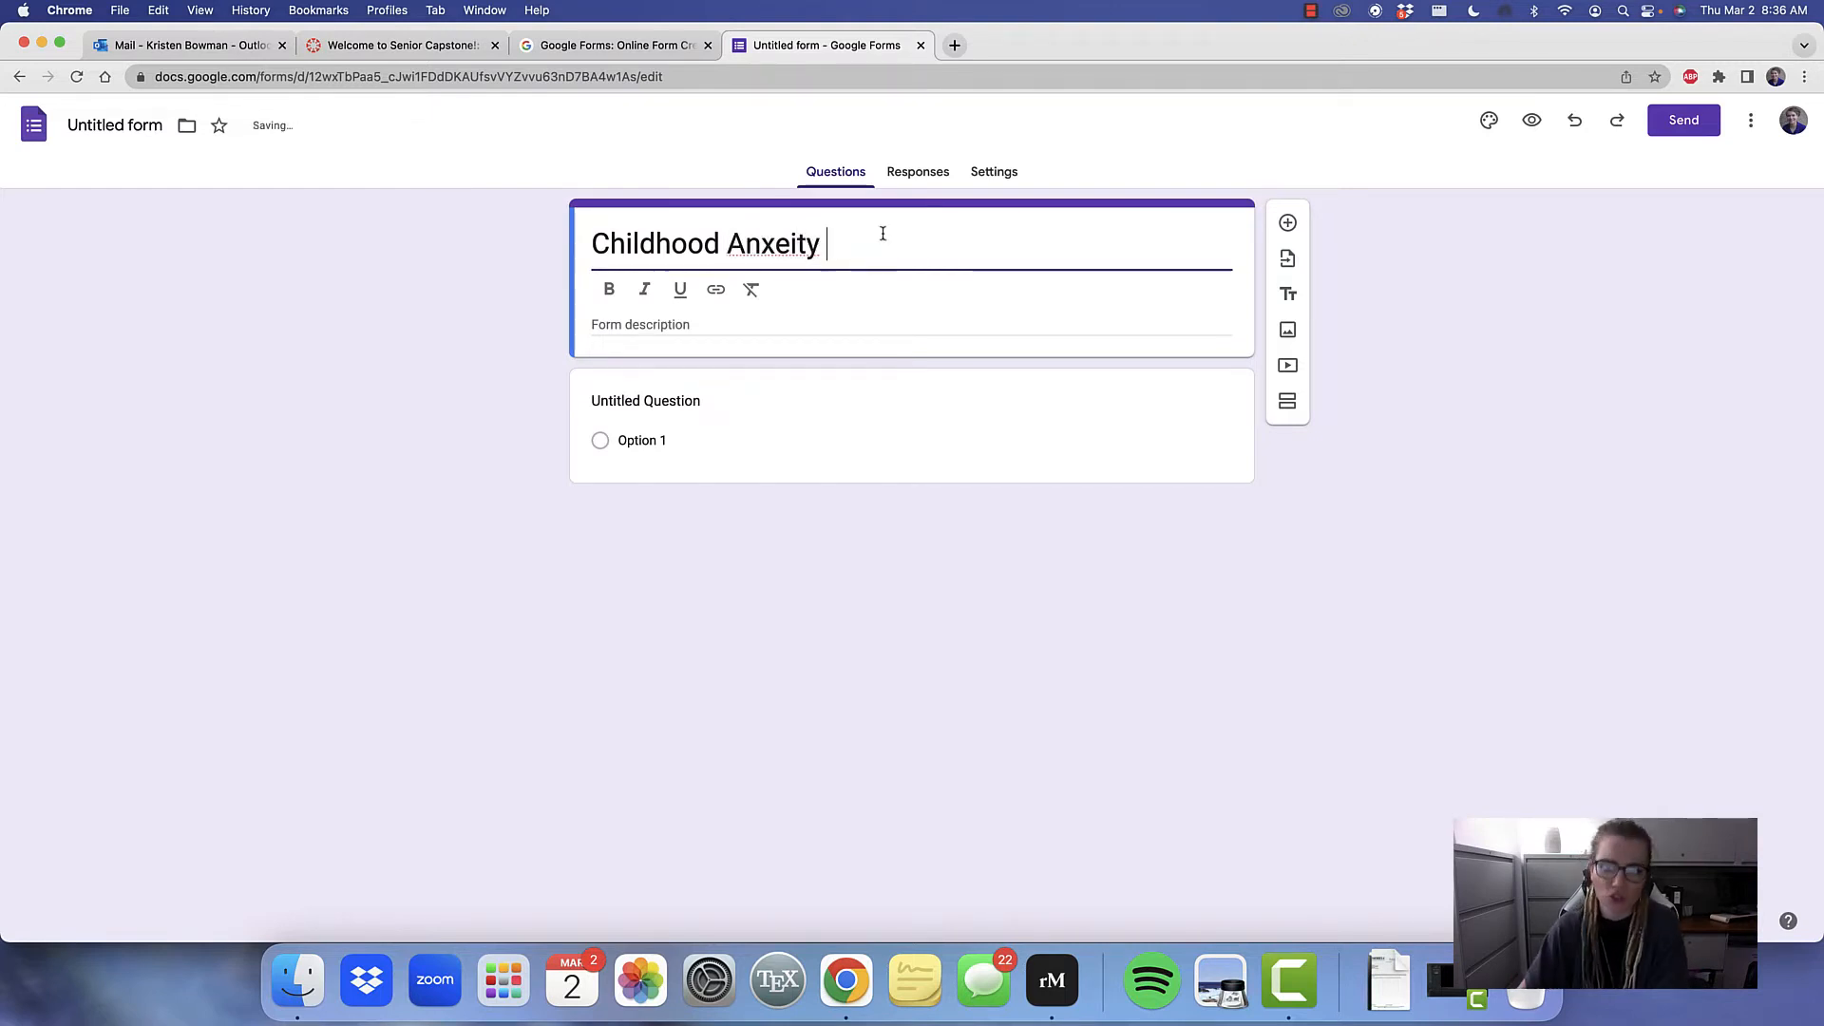
right_click(773, 237)
click(804, 241)
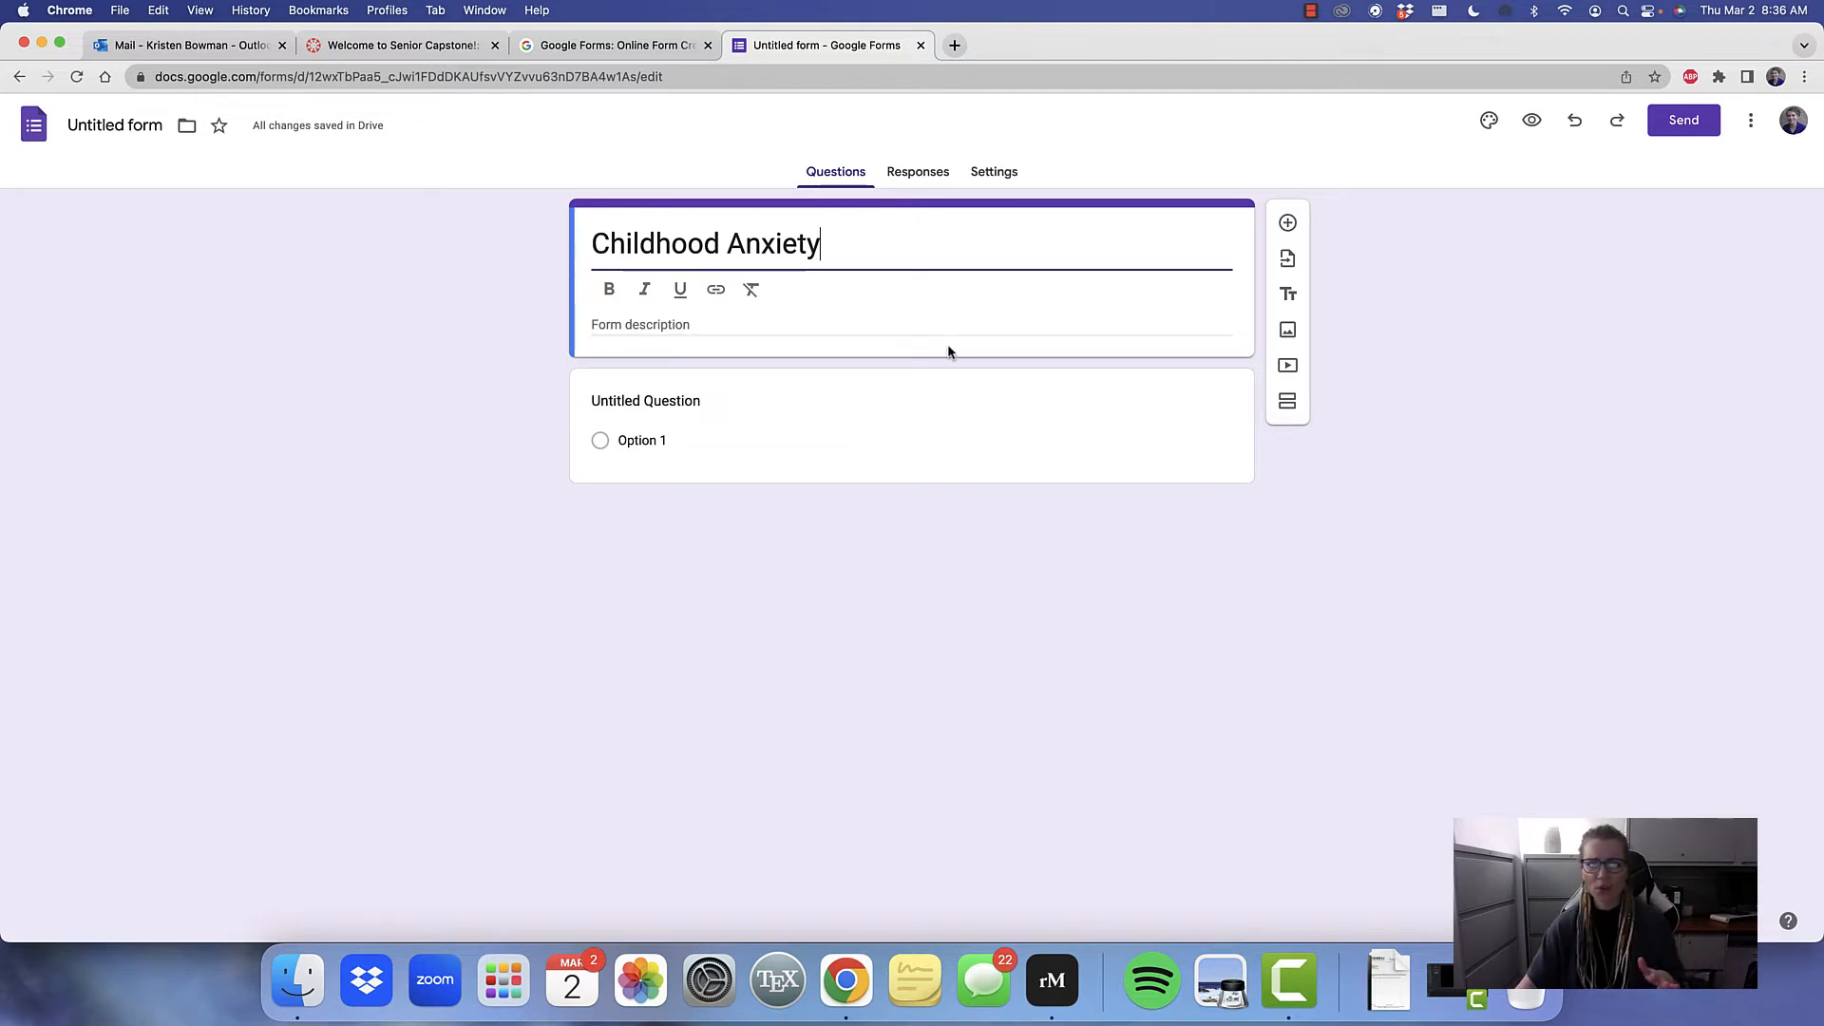
Enter "Informed consent" as the form description below the title
click(715, 323)
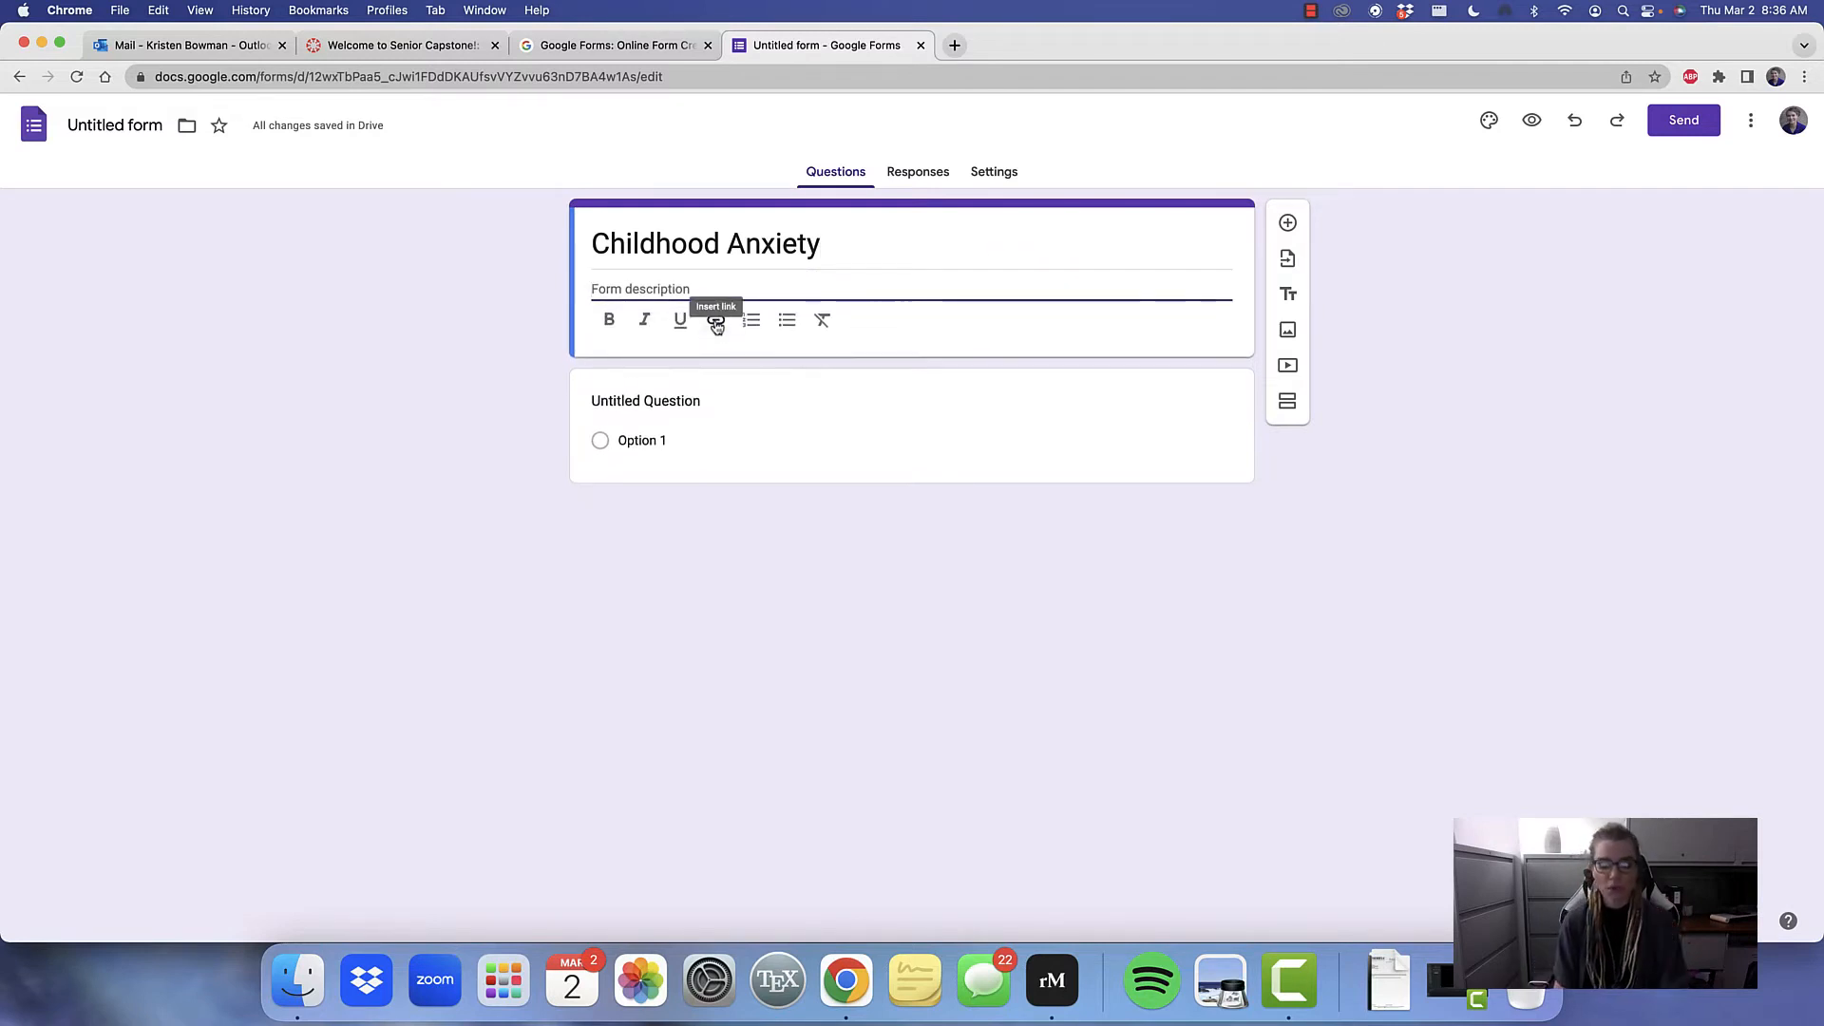
text(In)
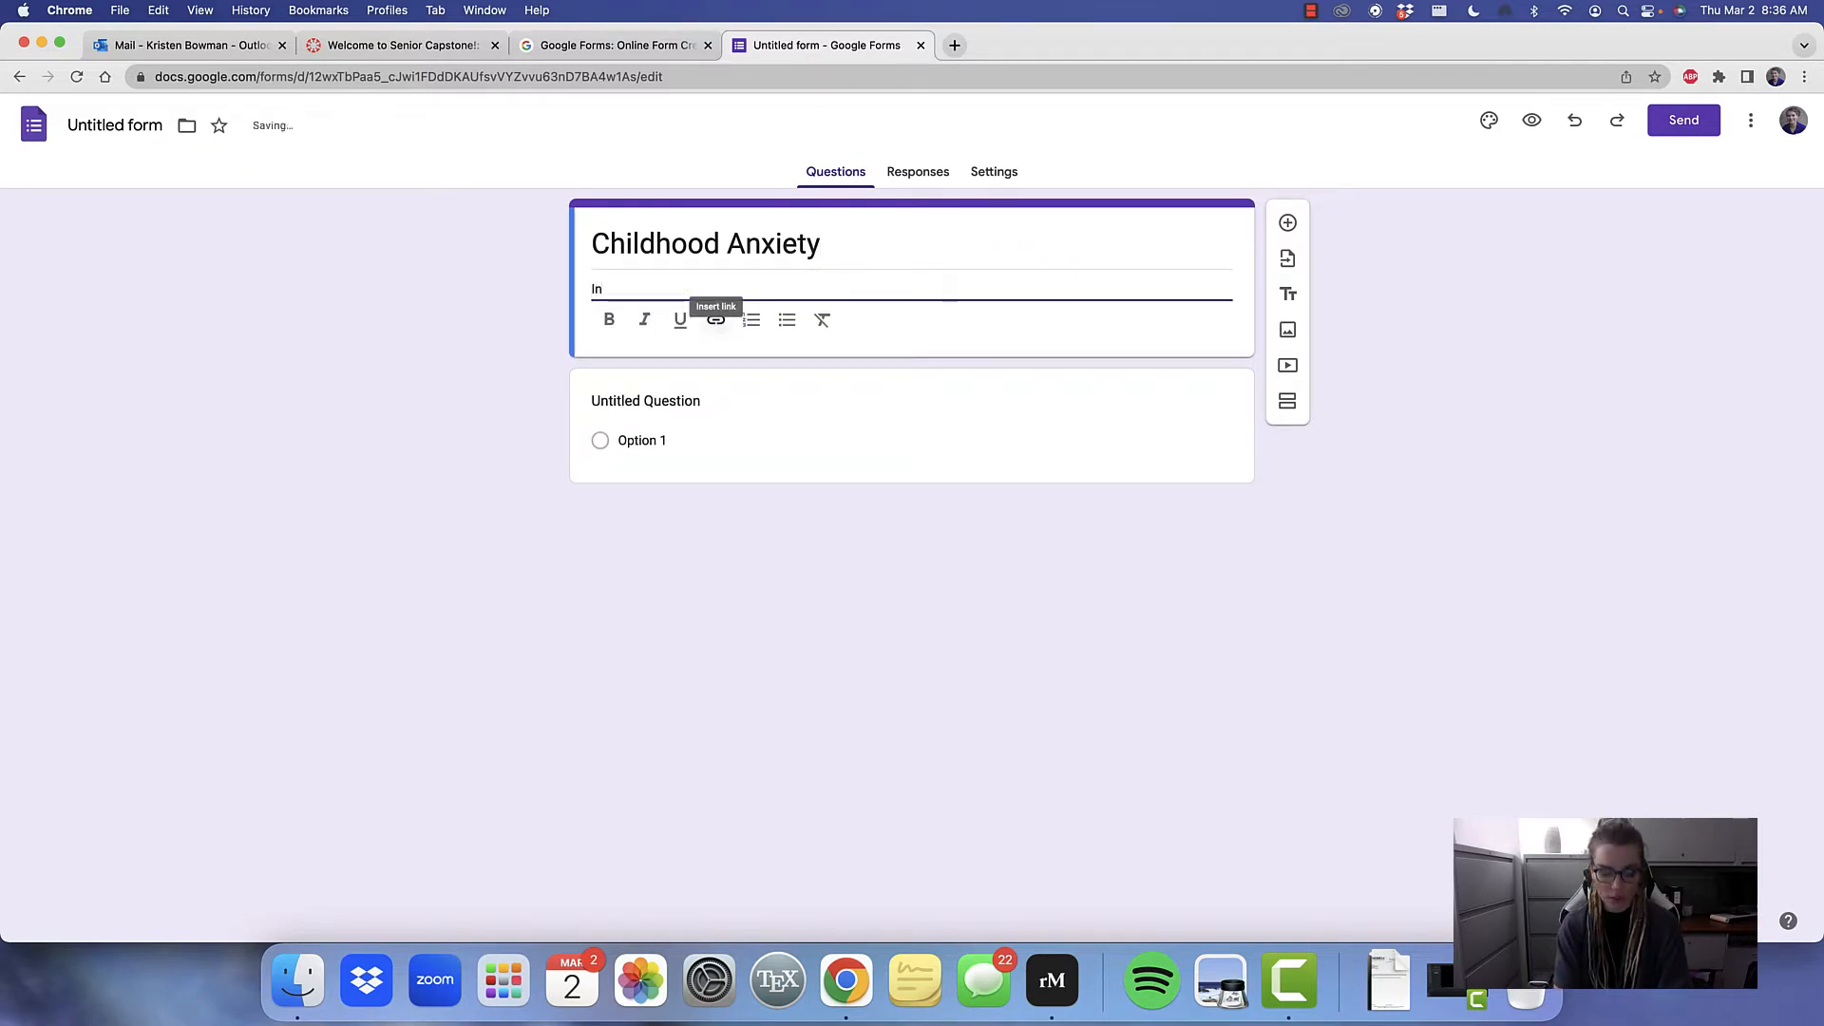
text(formed c)
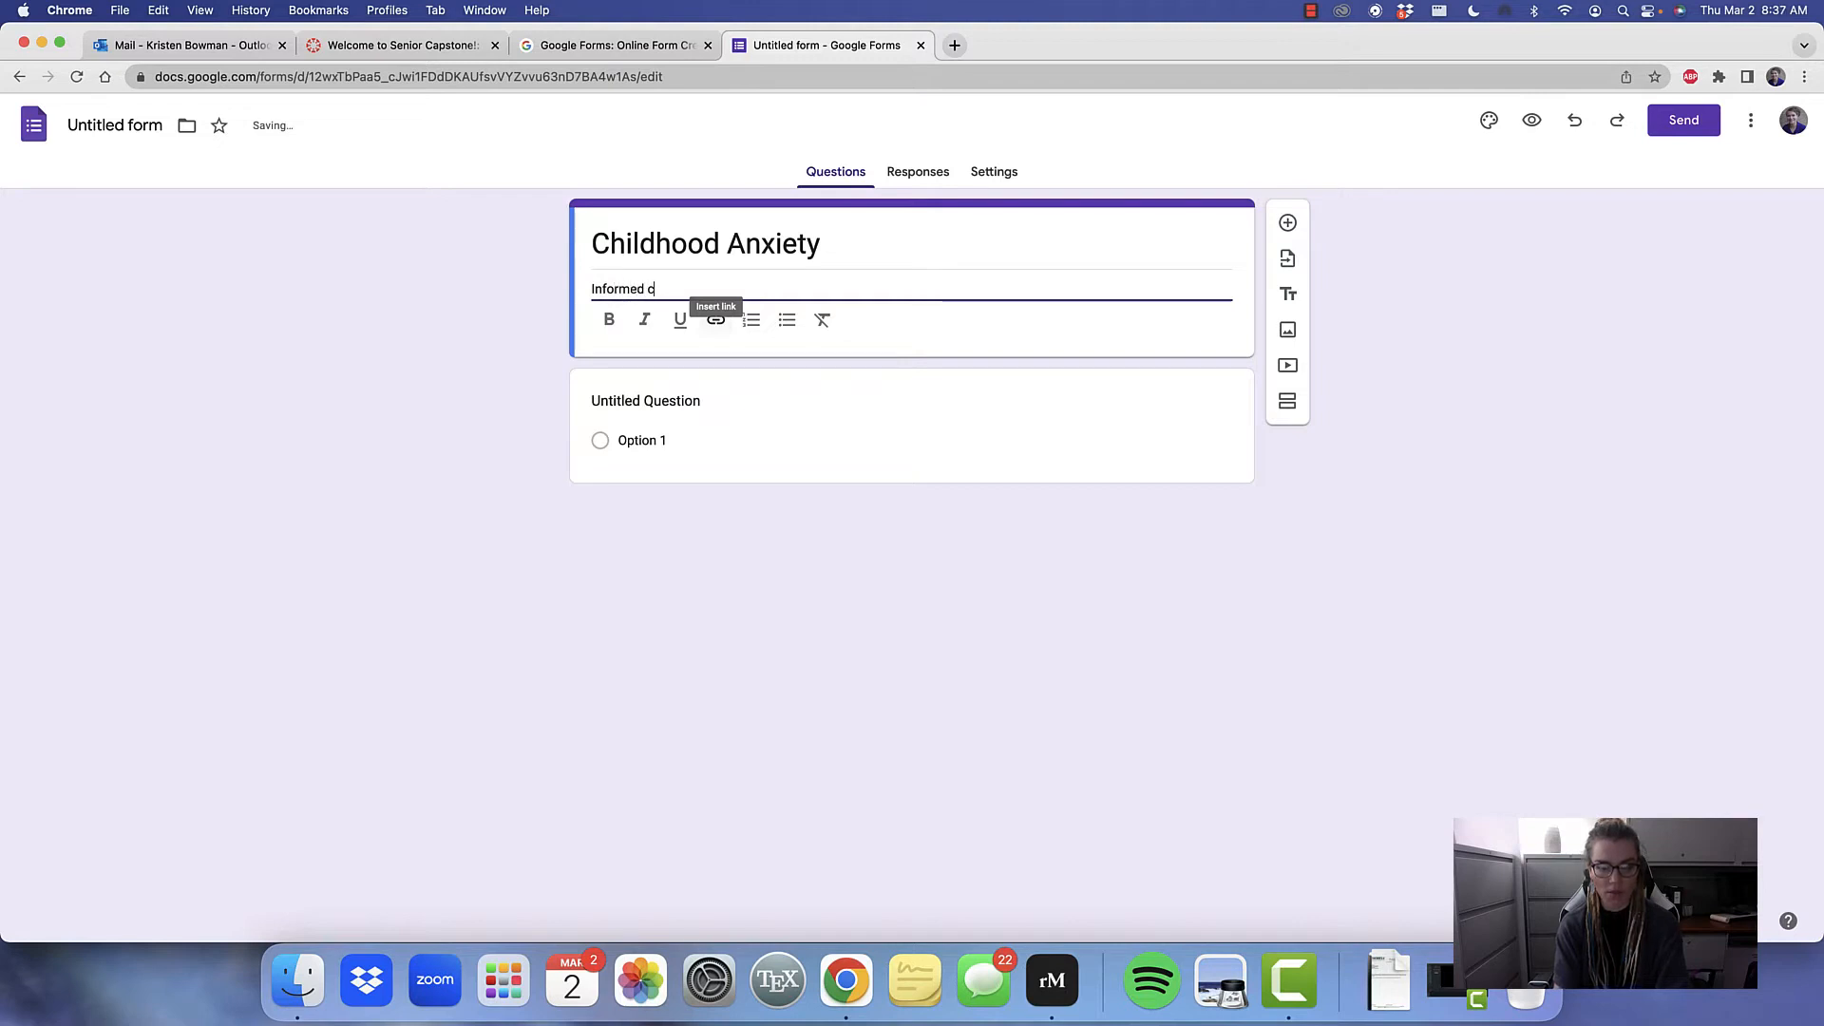
text(onsent)
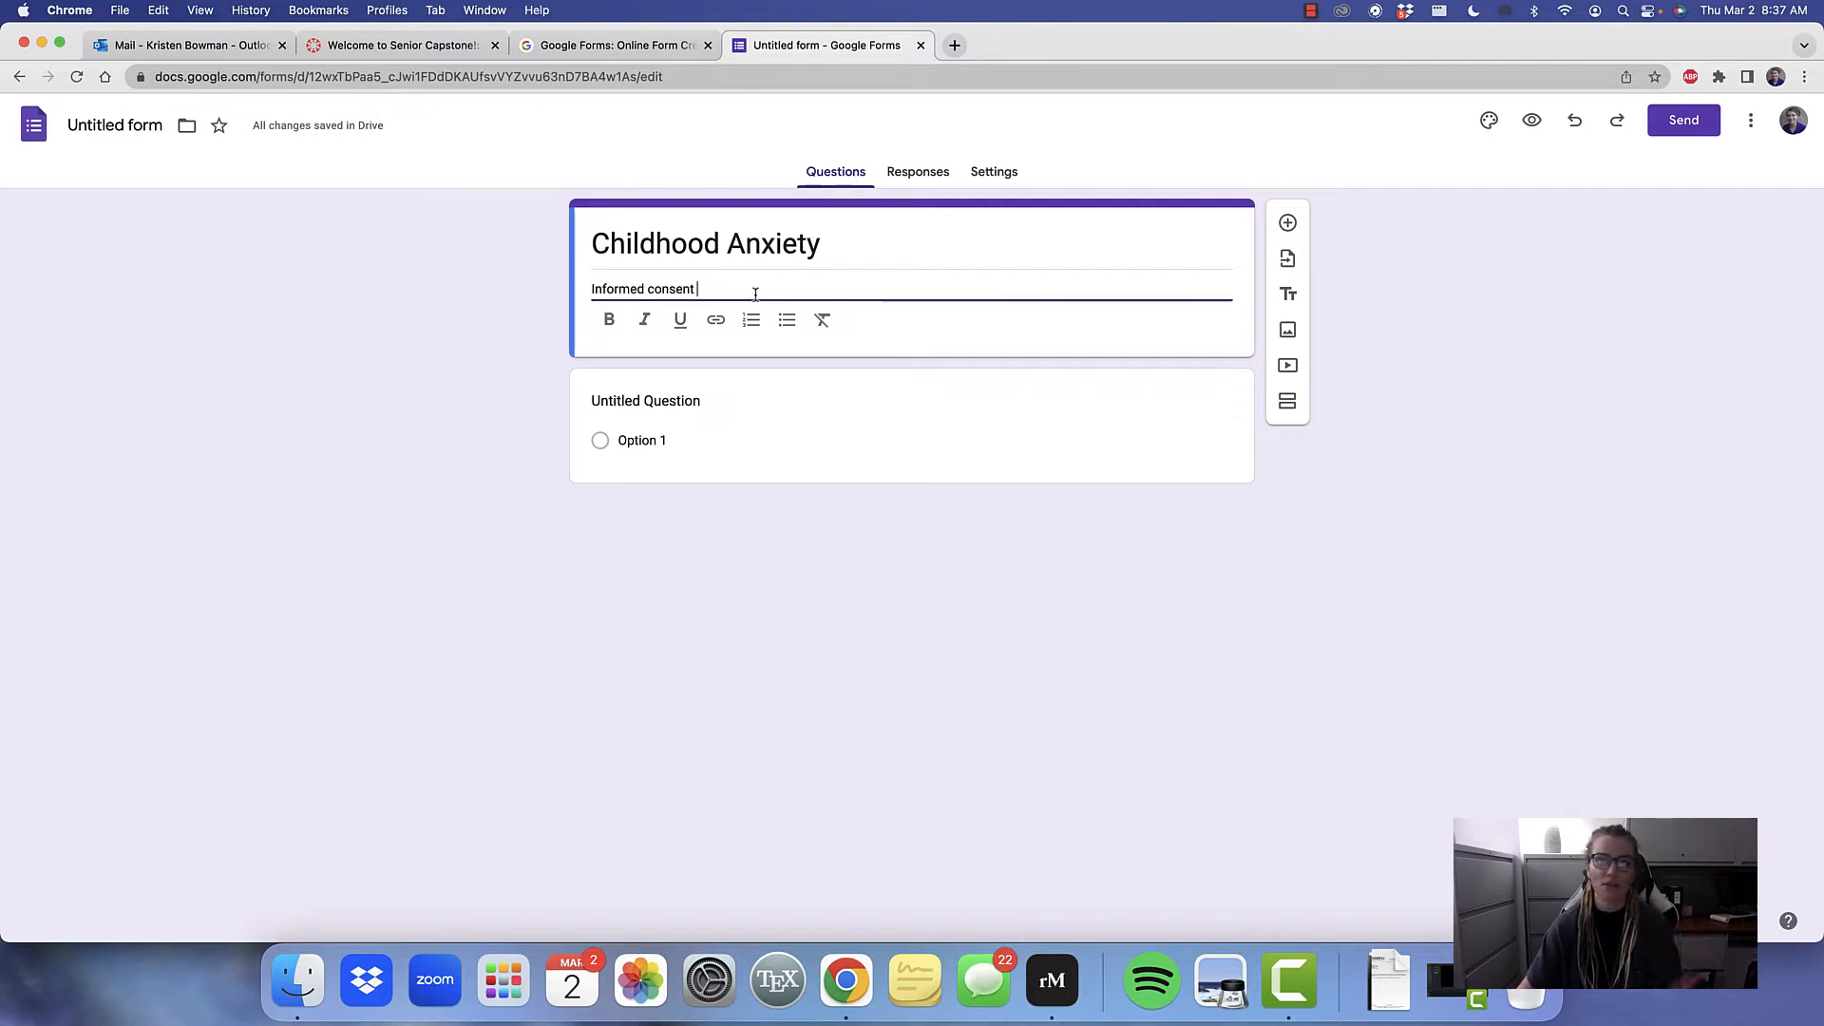
Set the first multiple-choice question's text to "Are you above the age of 18?"
click(714, 403)
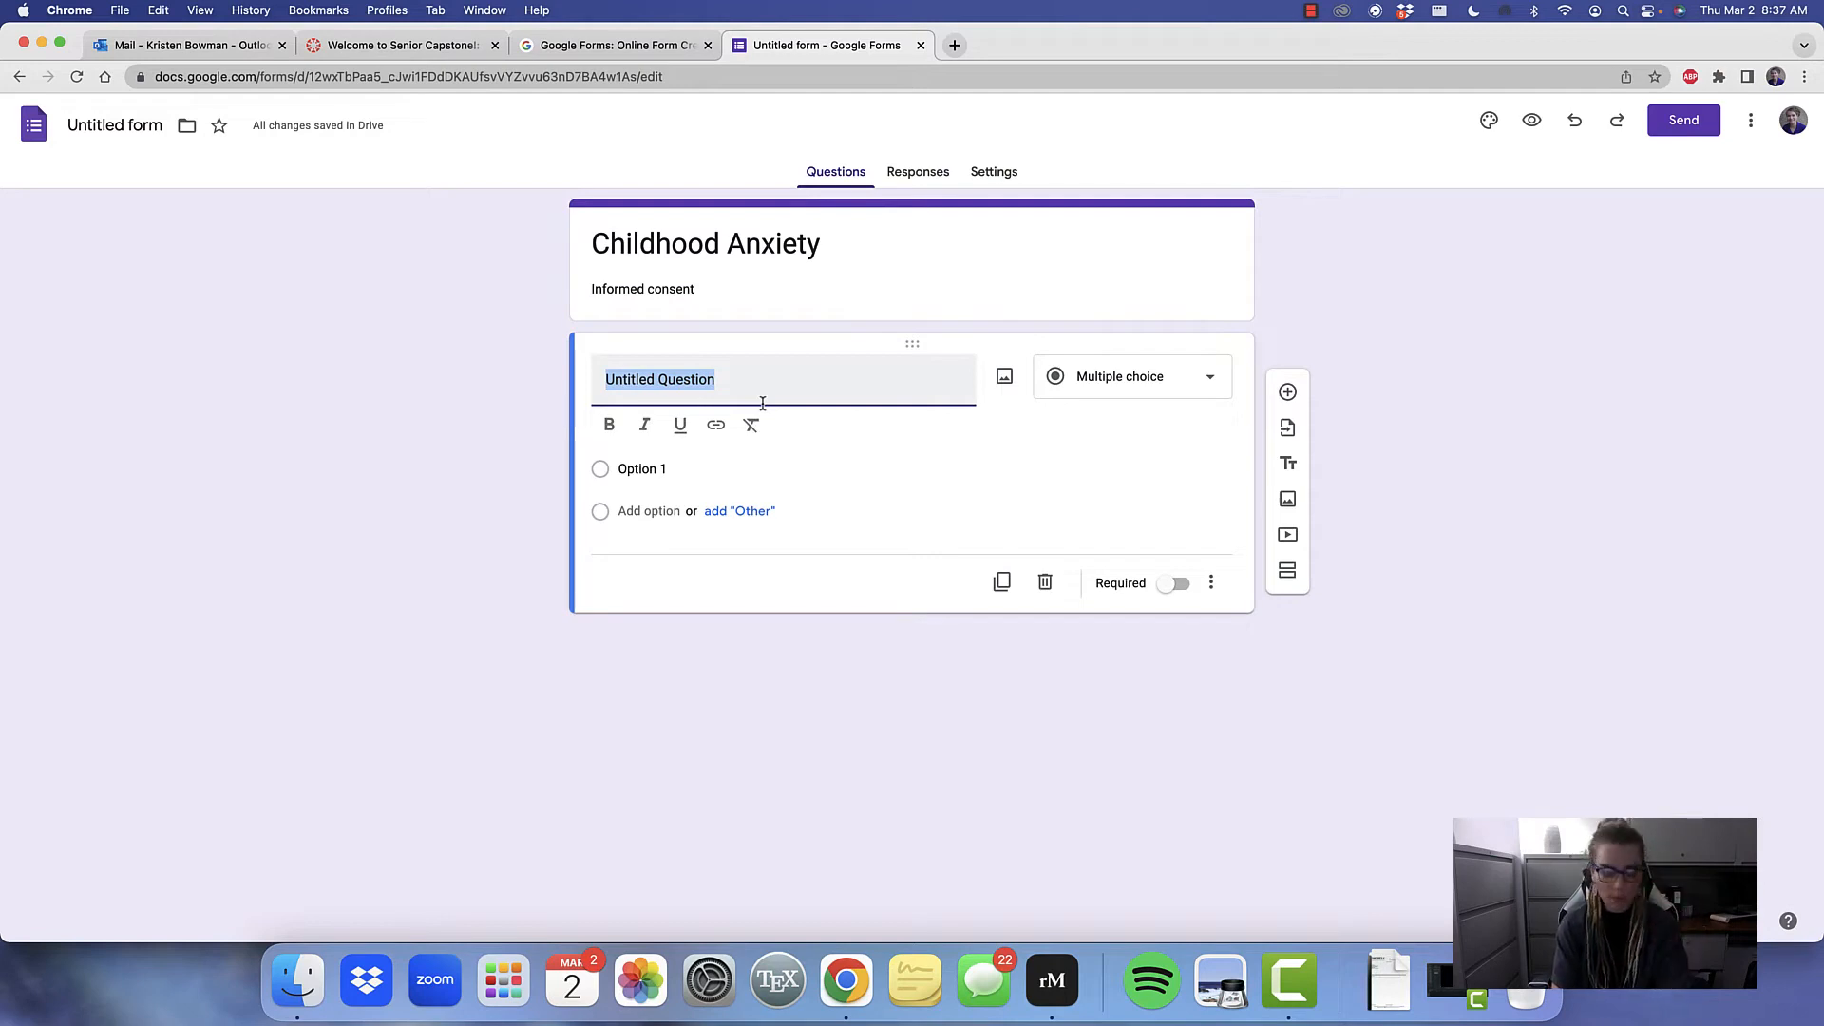
text(Are y)
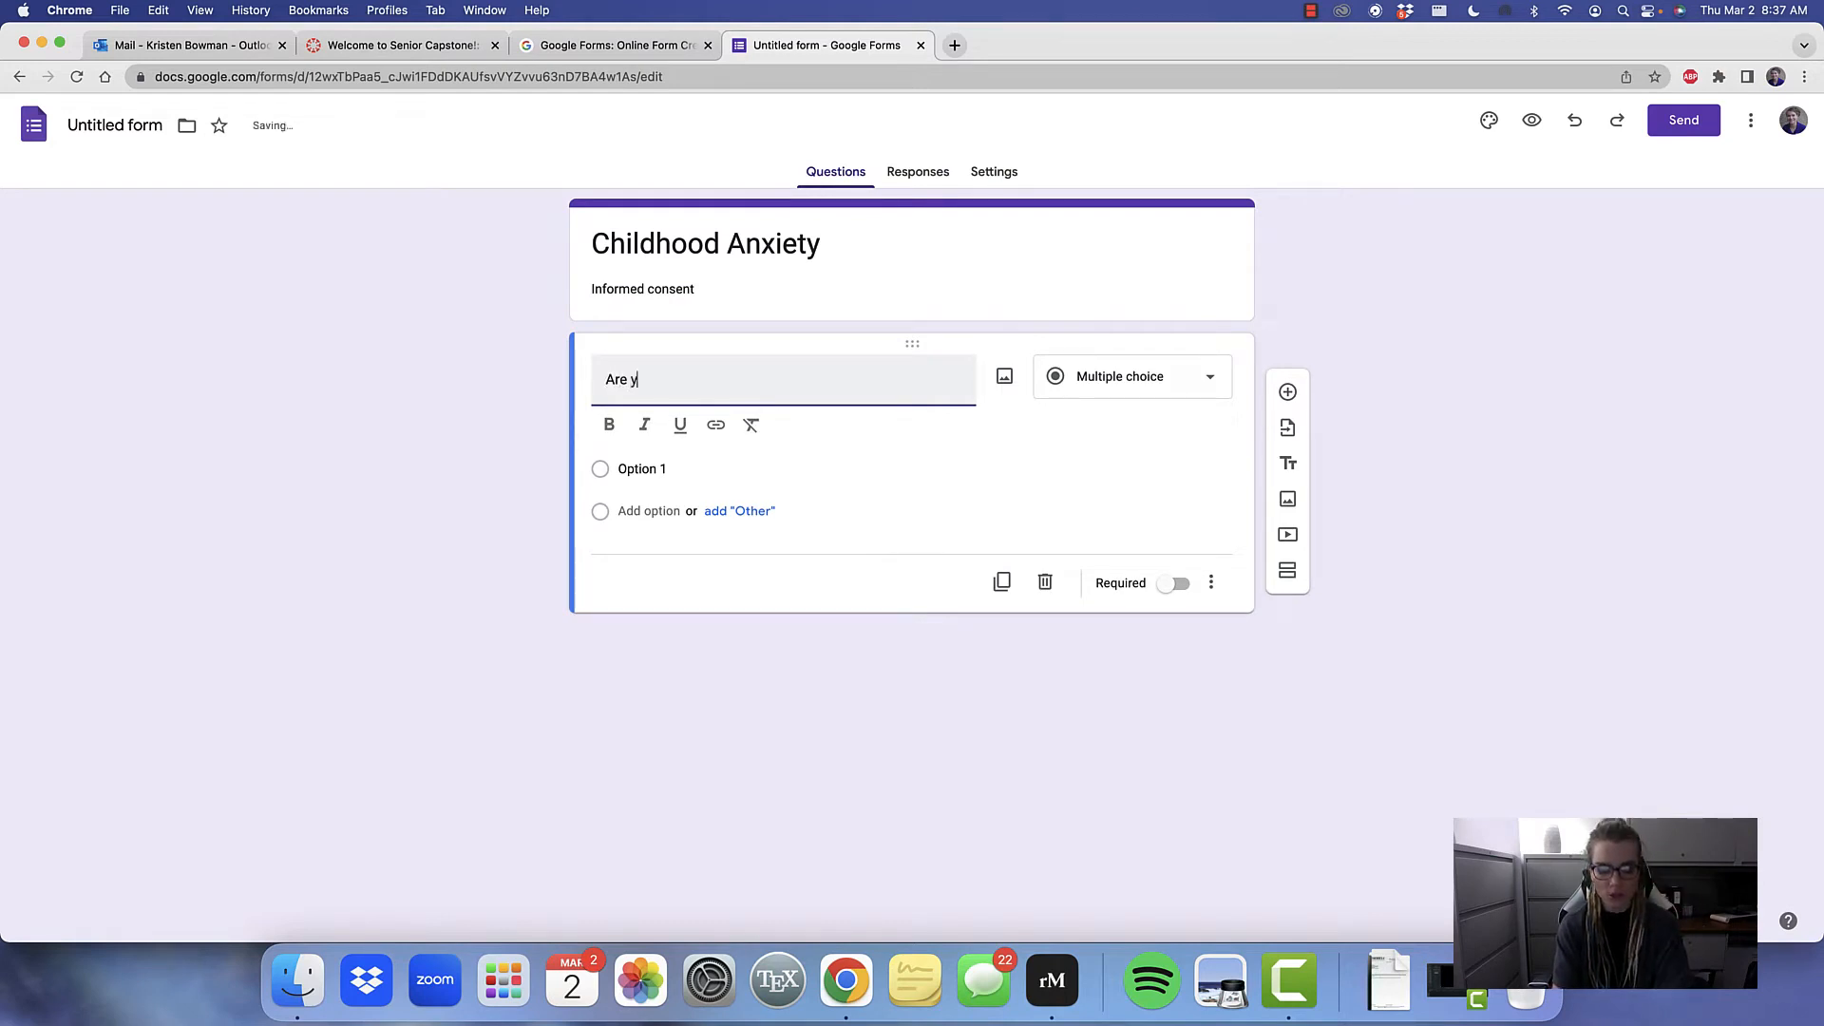
text(oy a)
key(BackSpace)
key(BackSpace)
key(BackSpace)
text(y)
key(BackSpace)
text(u a)
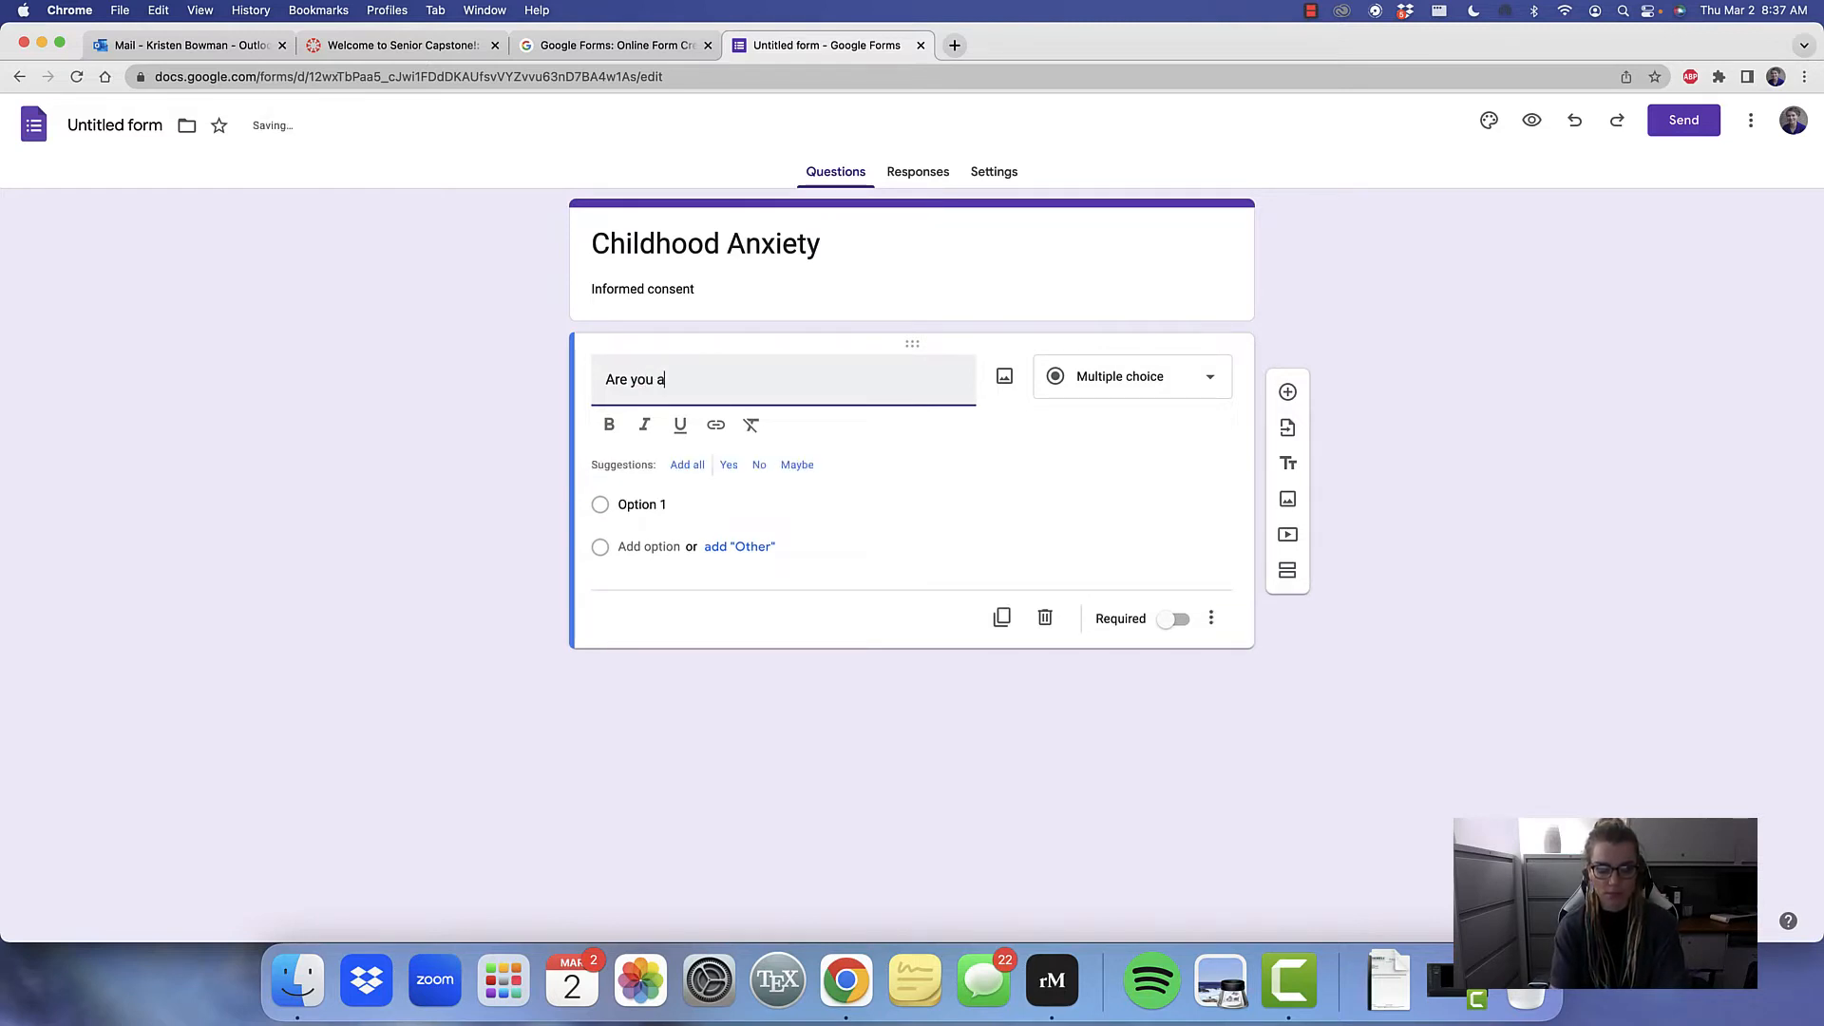
text(bove the age)
key(BackSpace)
key(BackSpace)
key(BackSpace)
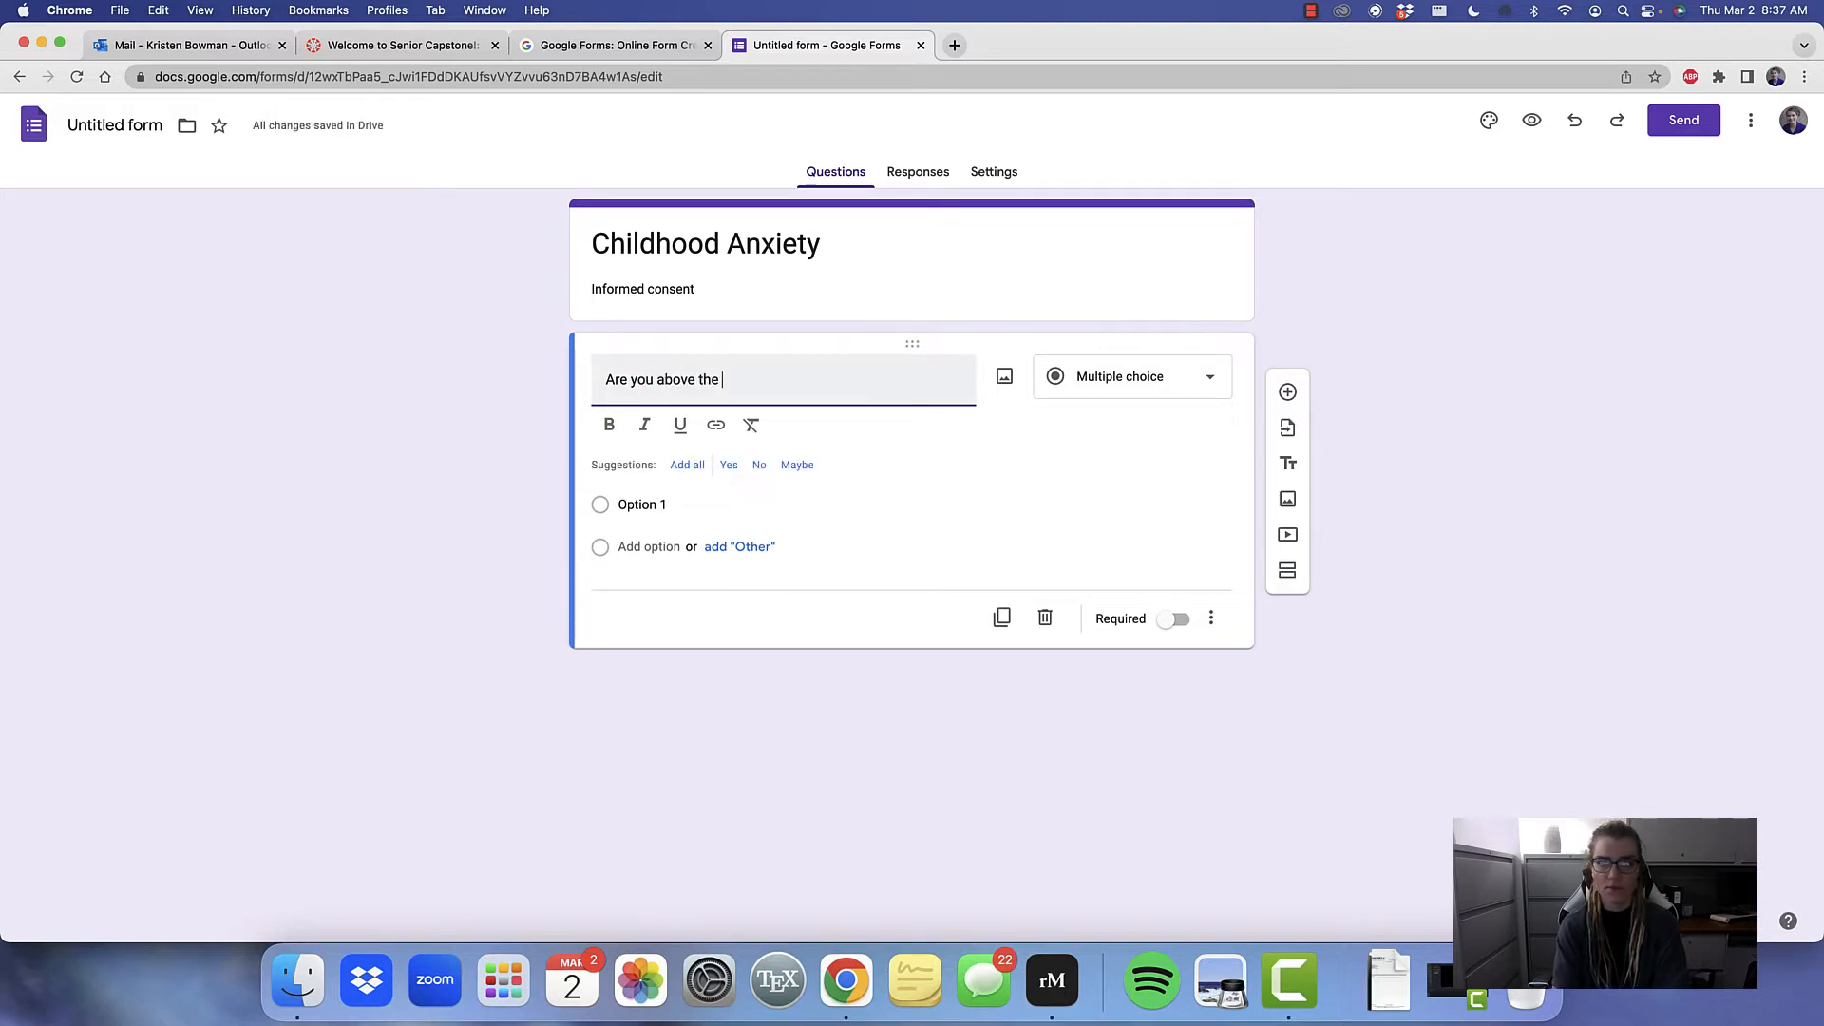
text(age of 18)
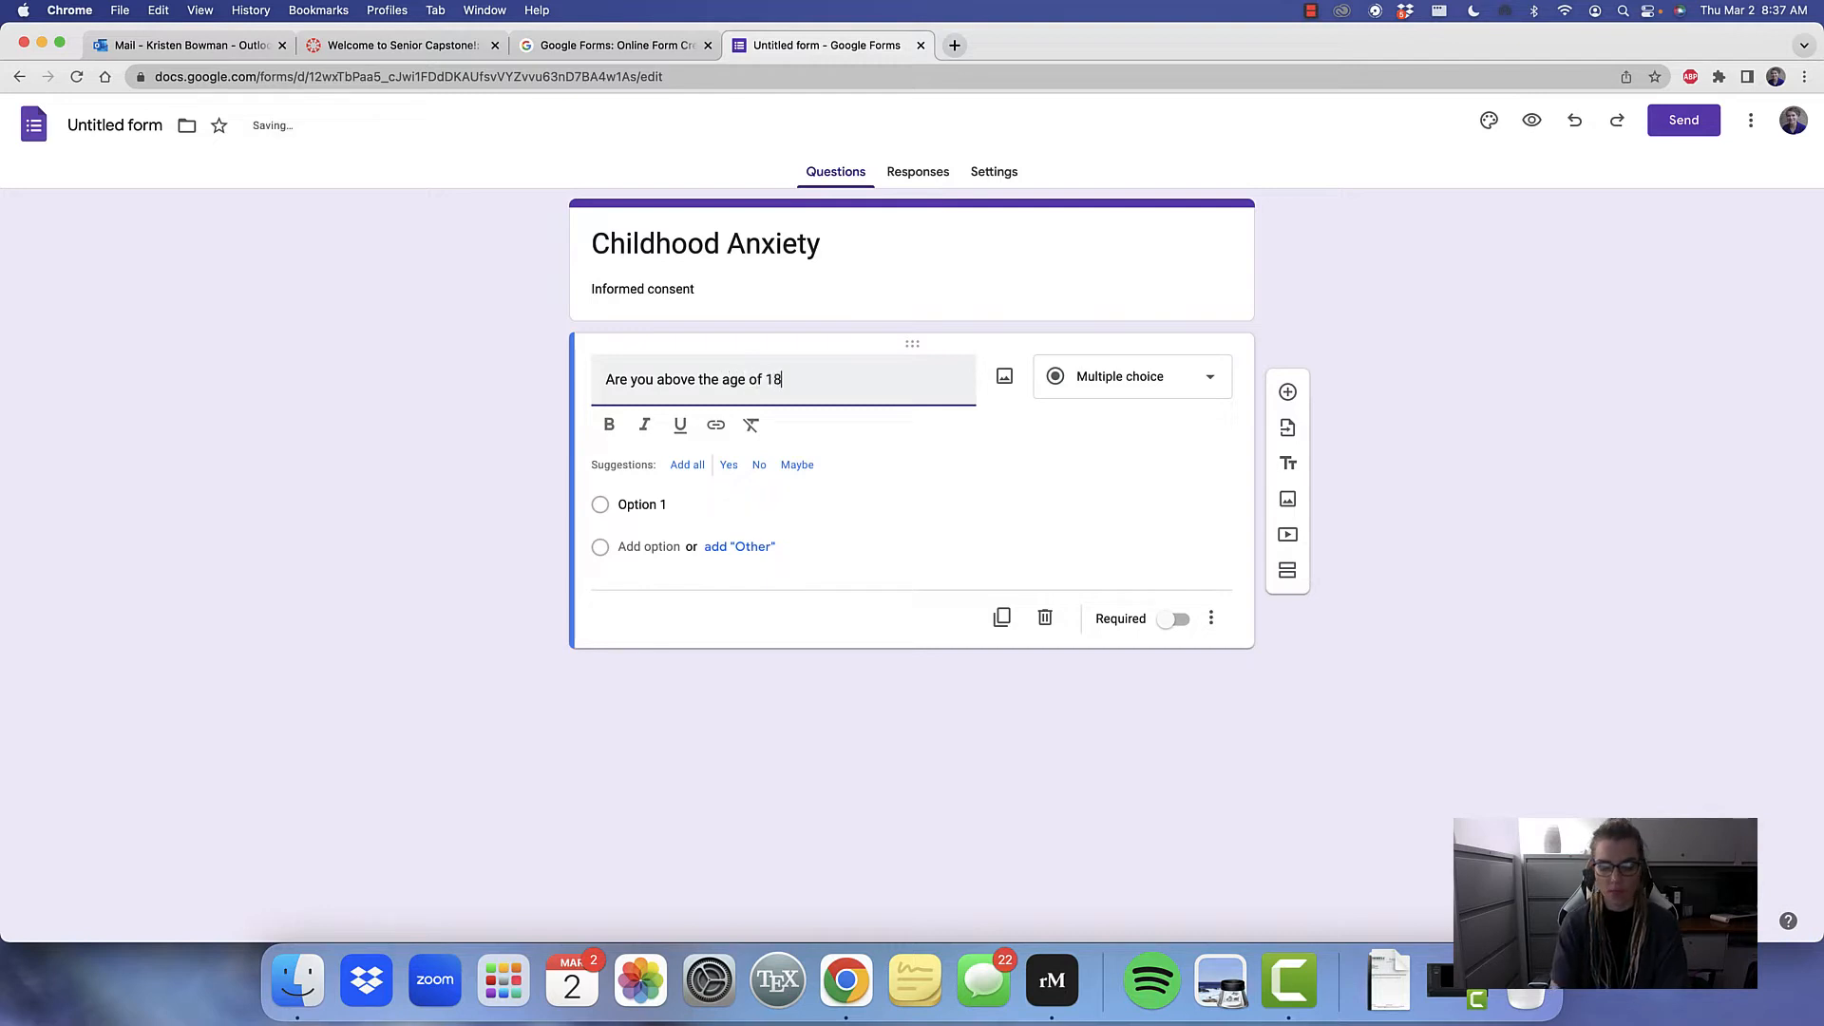
text(?)
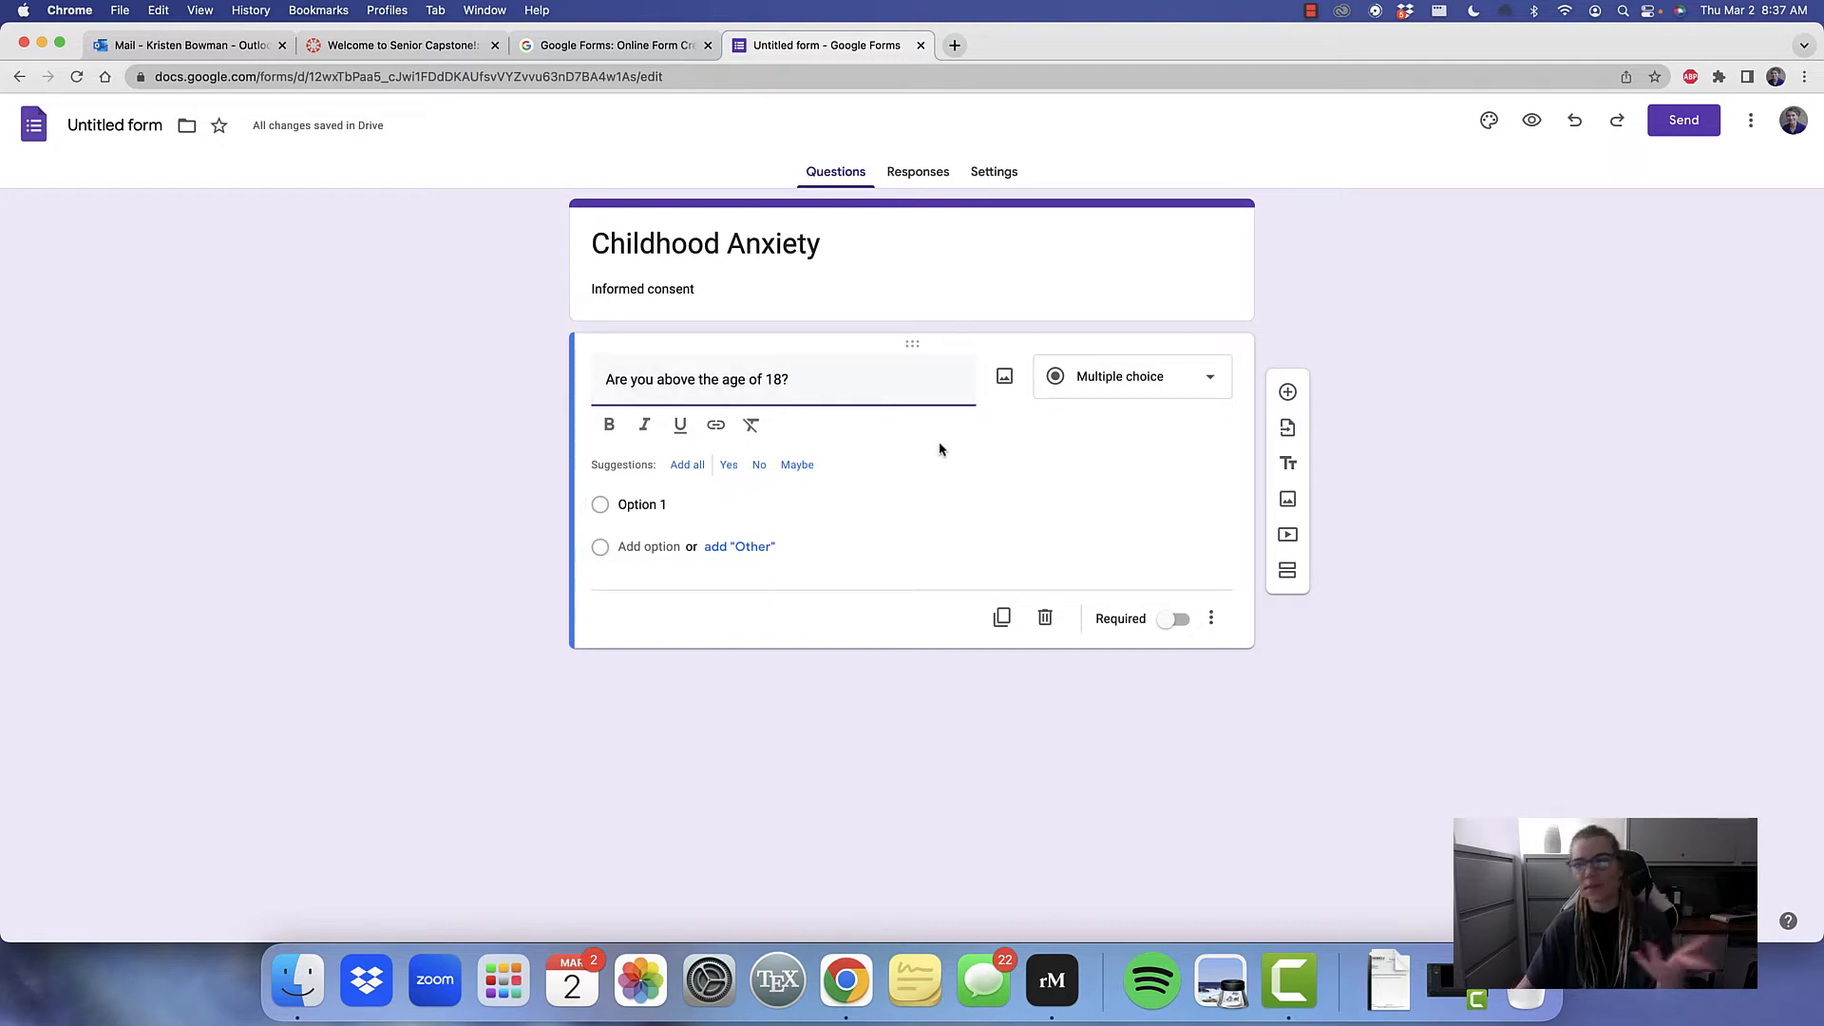
Give the age question the two answer options "Yes" and "No"
click(686, 504)
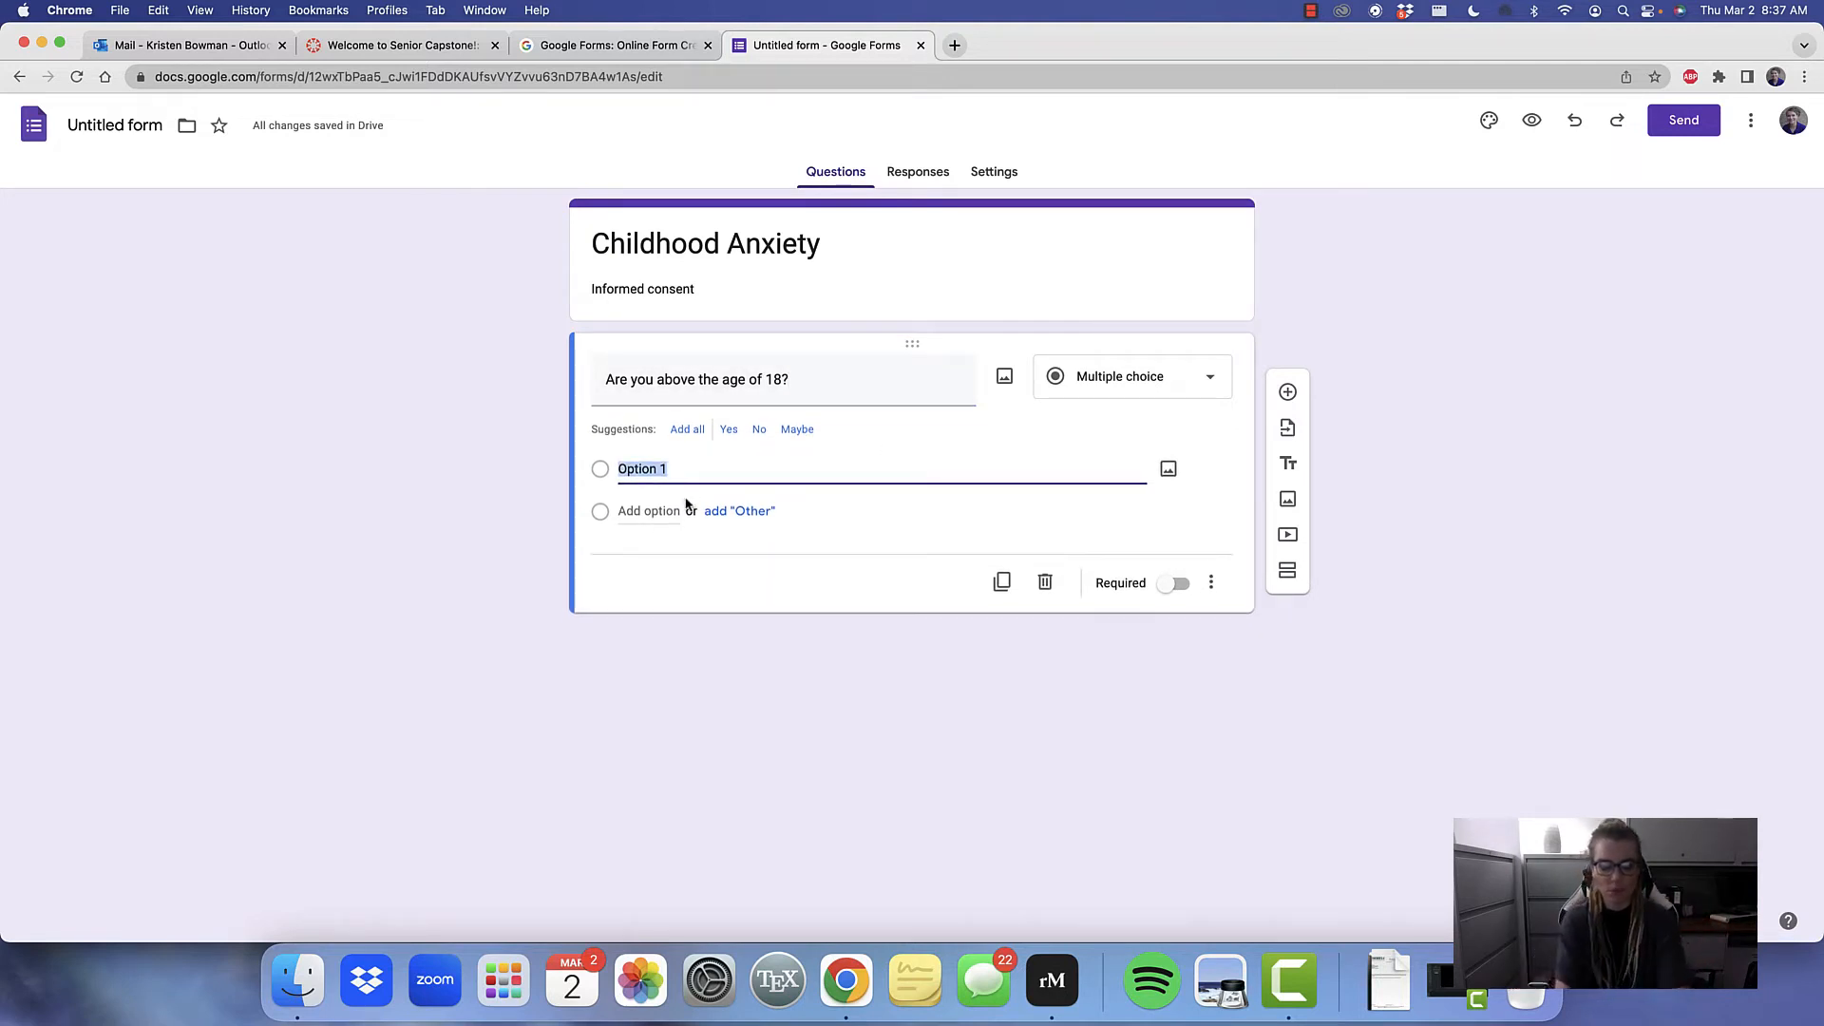
text(Yes)
click(660, 510)
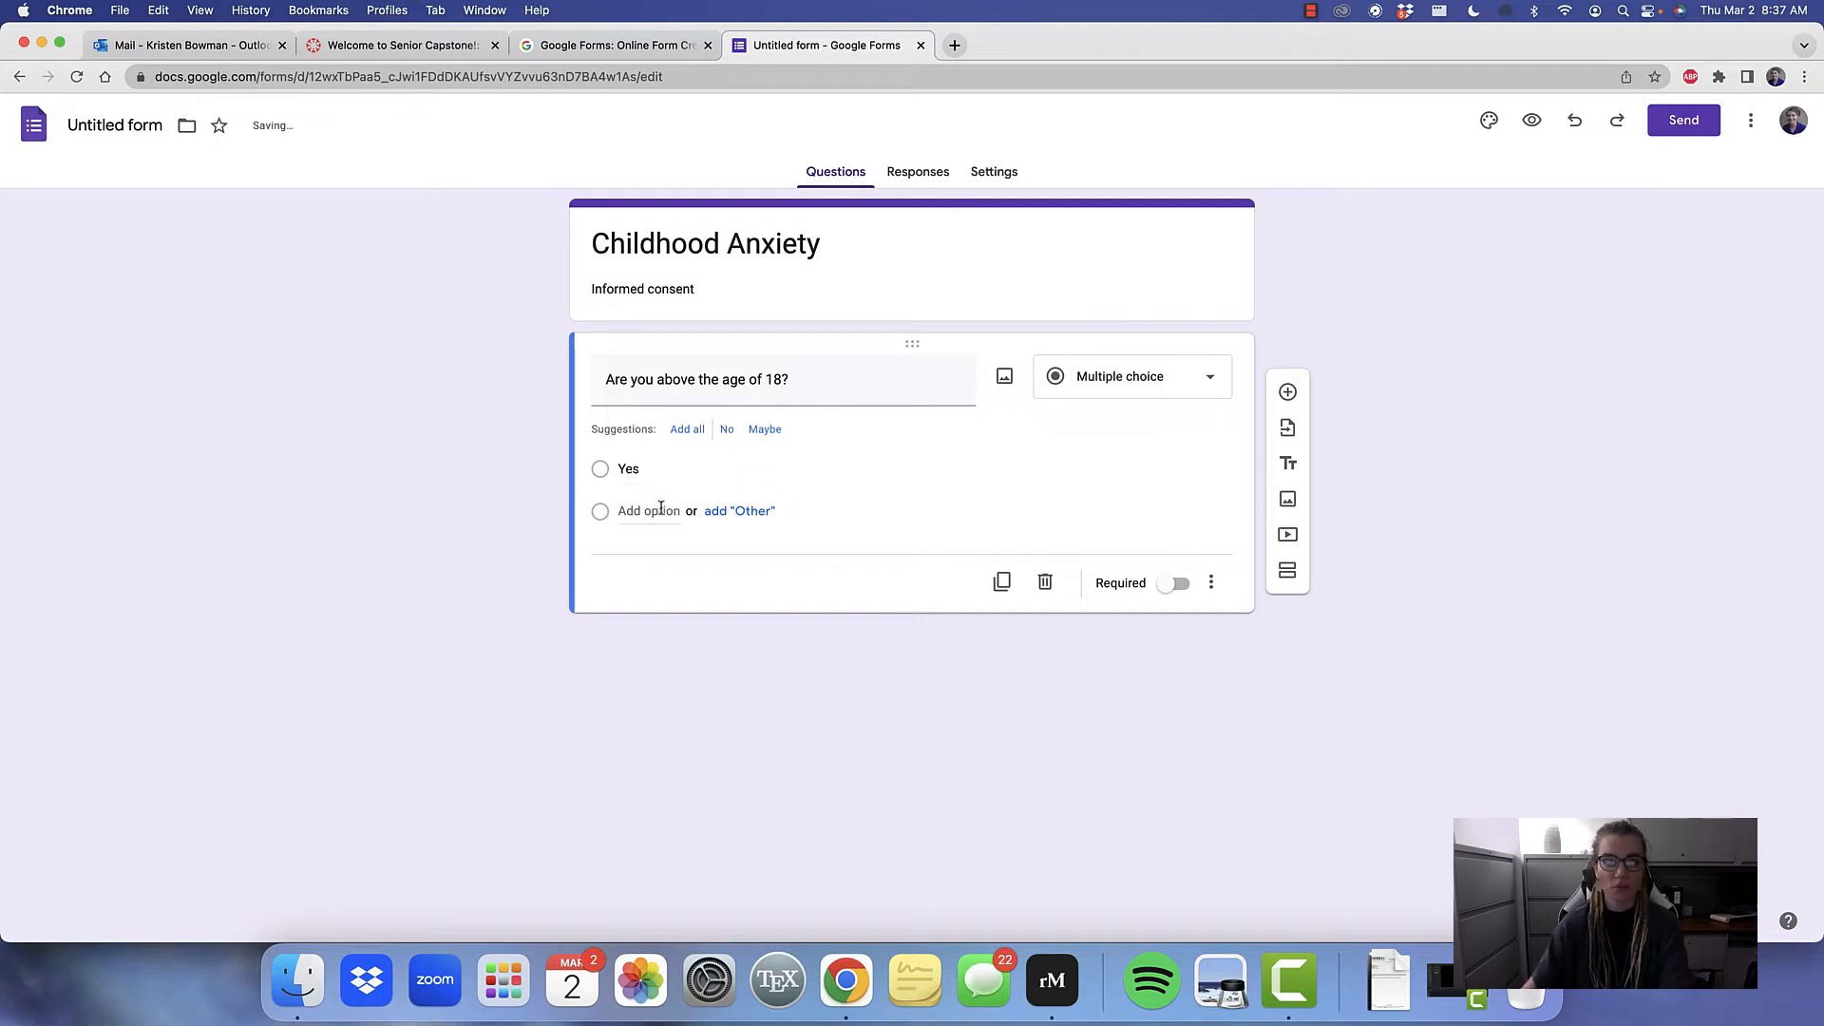
text(No)
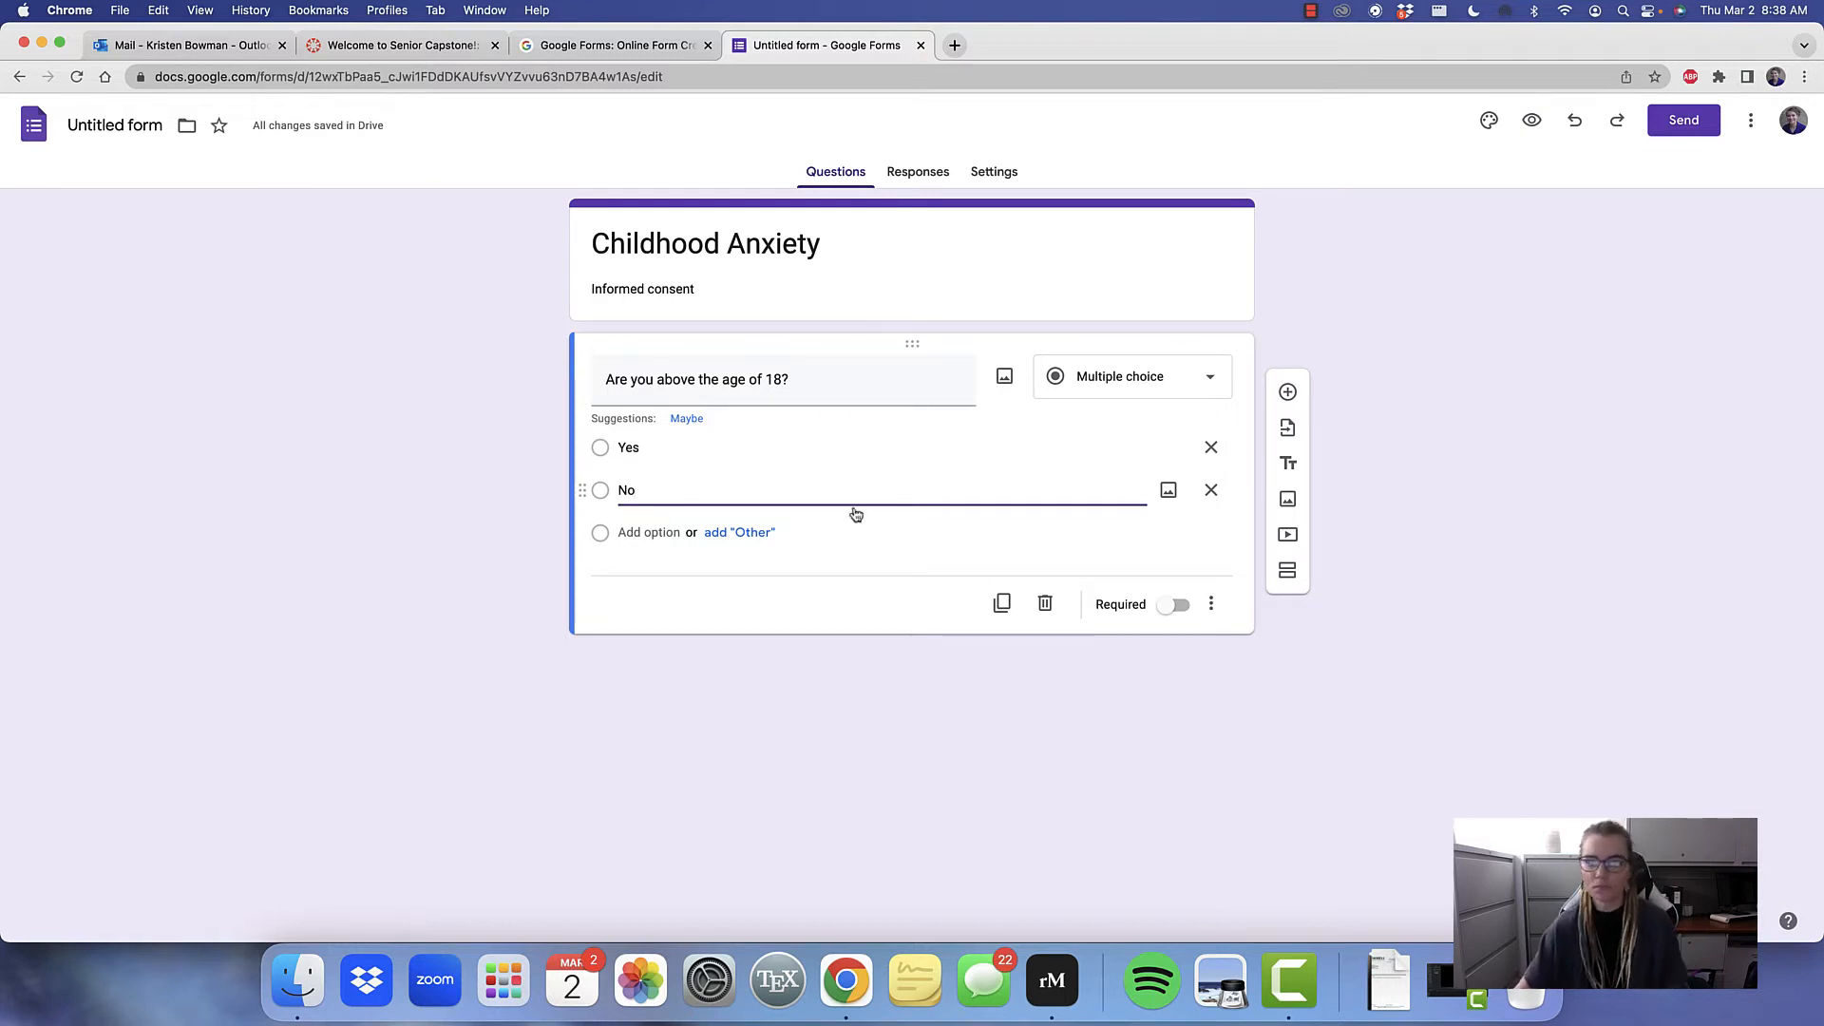
click(1413, 618)
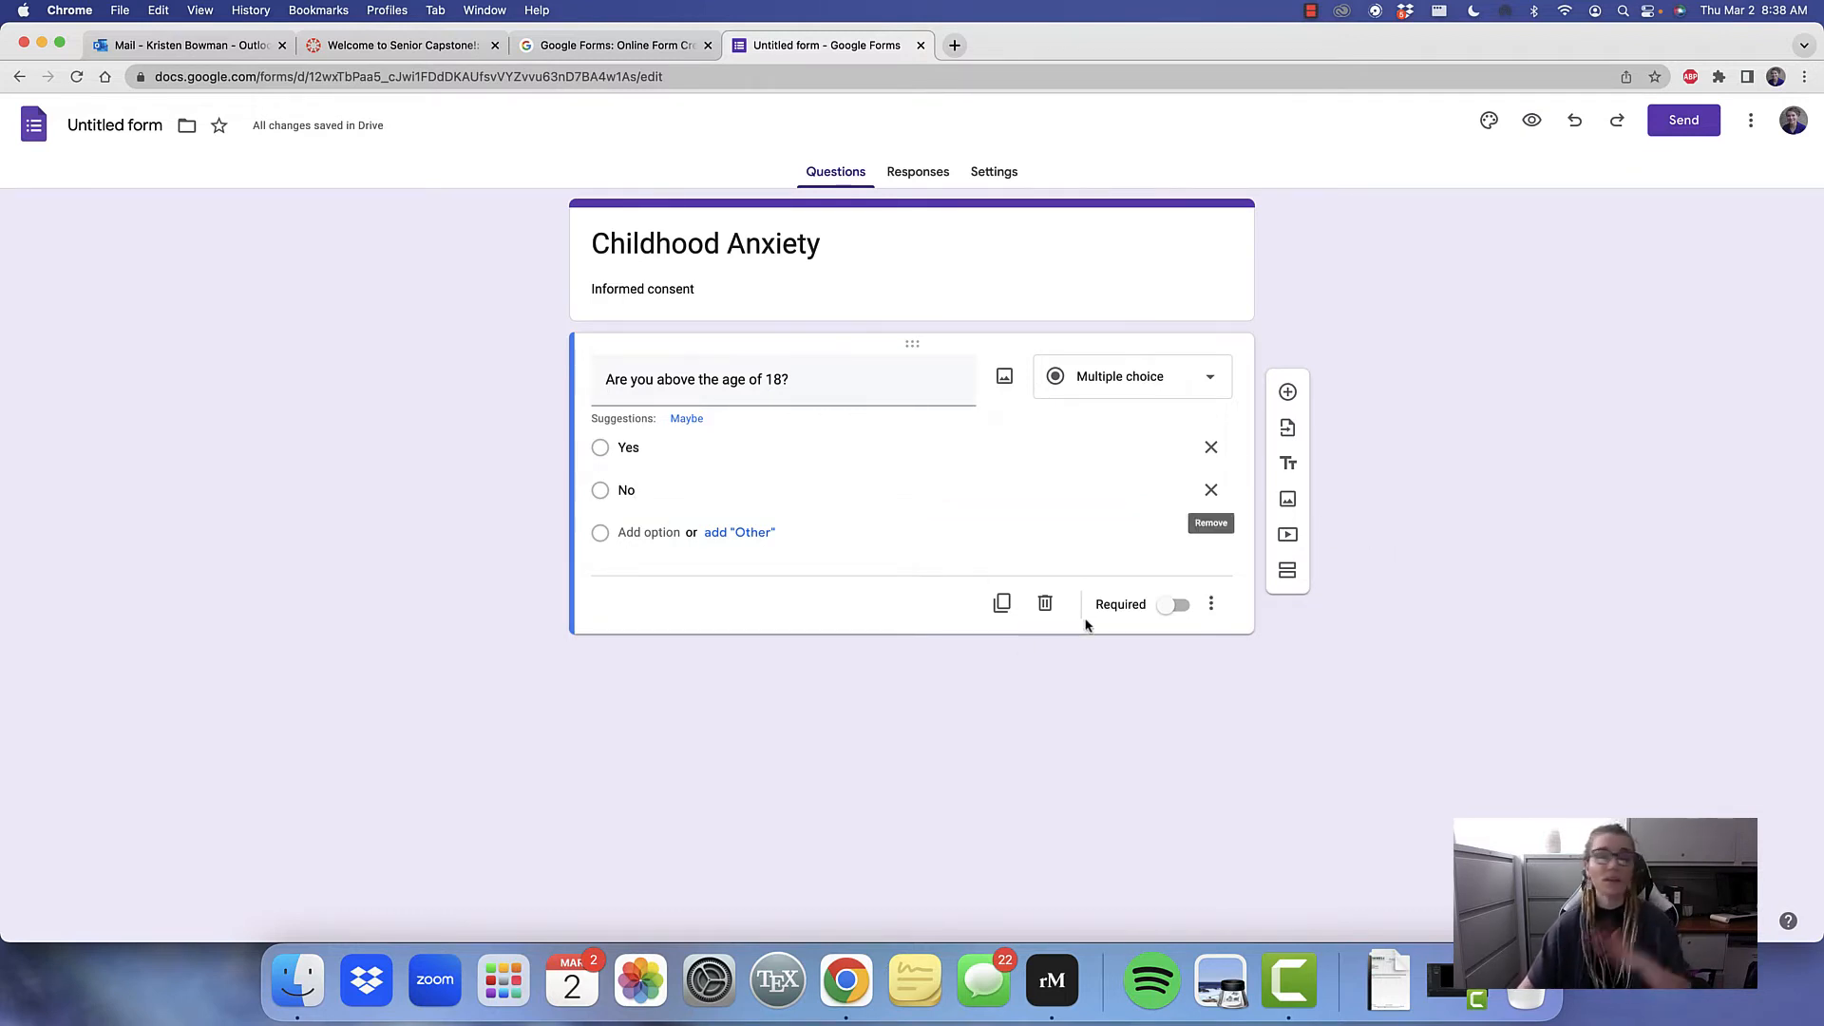
Add a second section after the age screening question and title it "Demographic"
click(1289, 573)
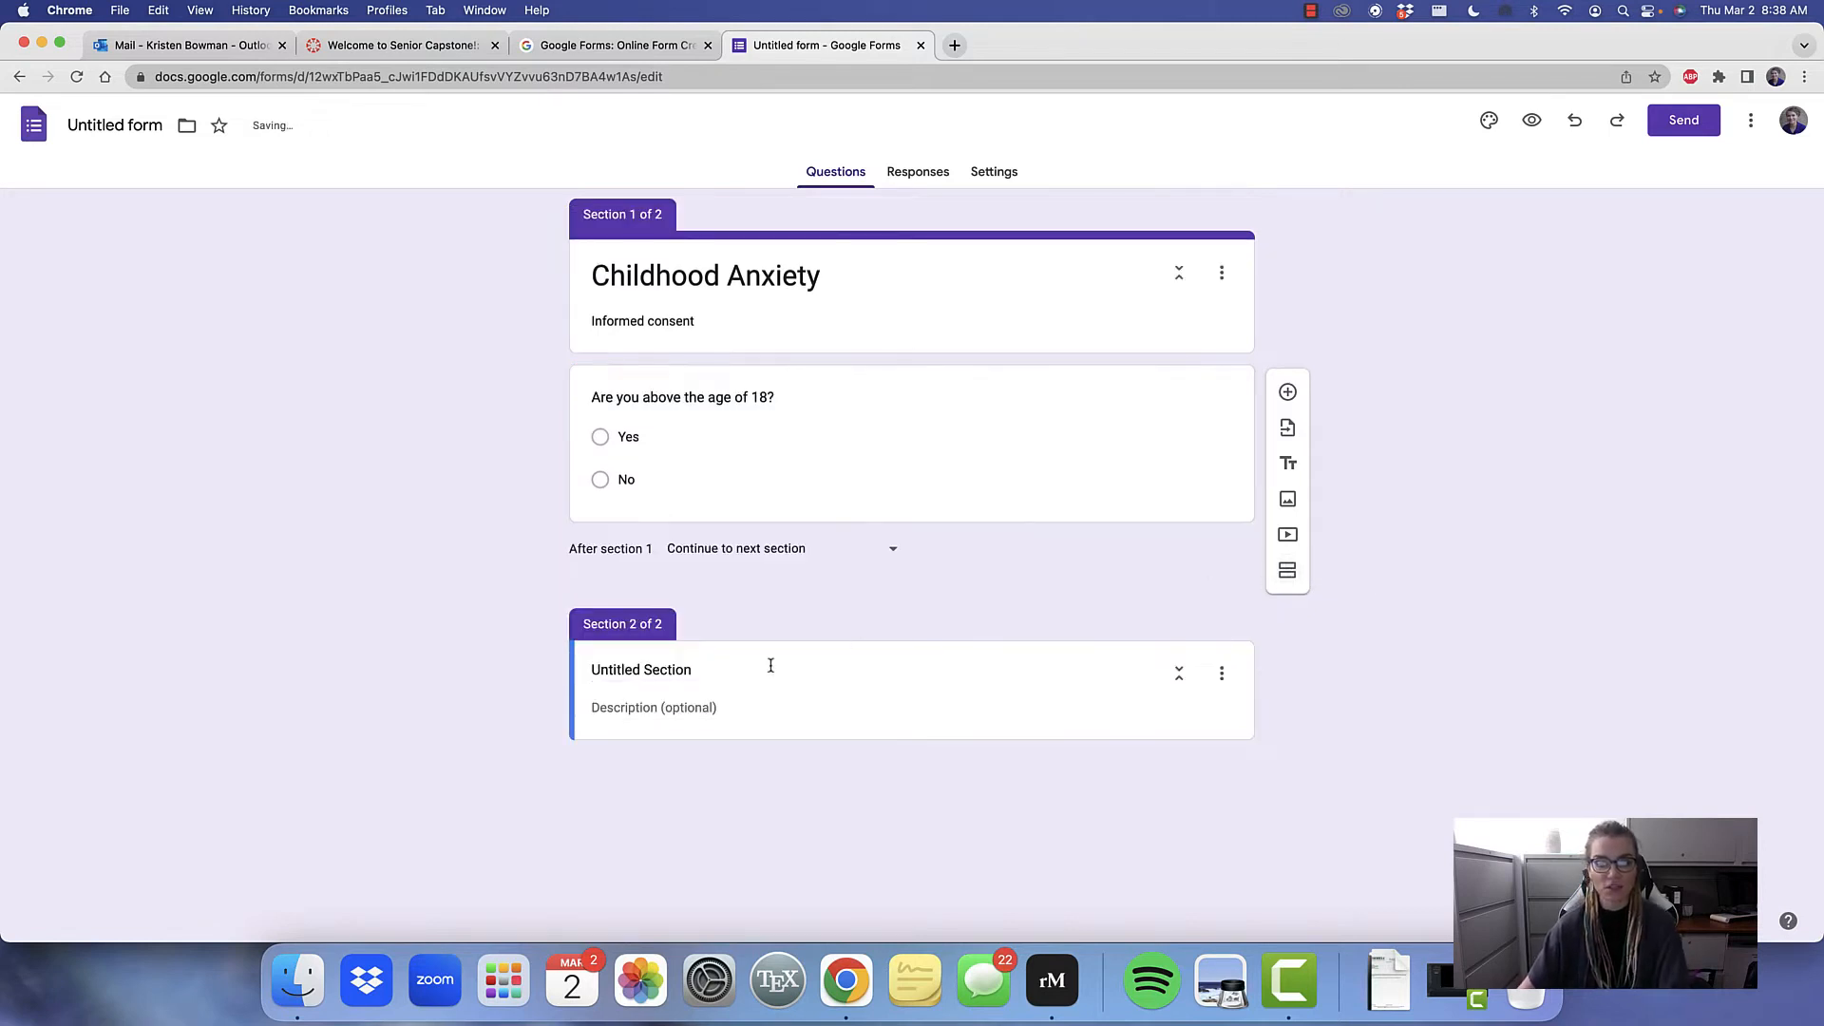
click(722, 669)
key(super+a)
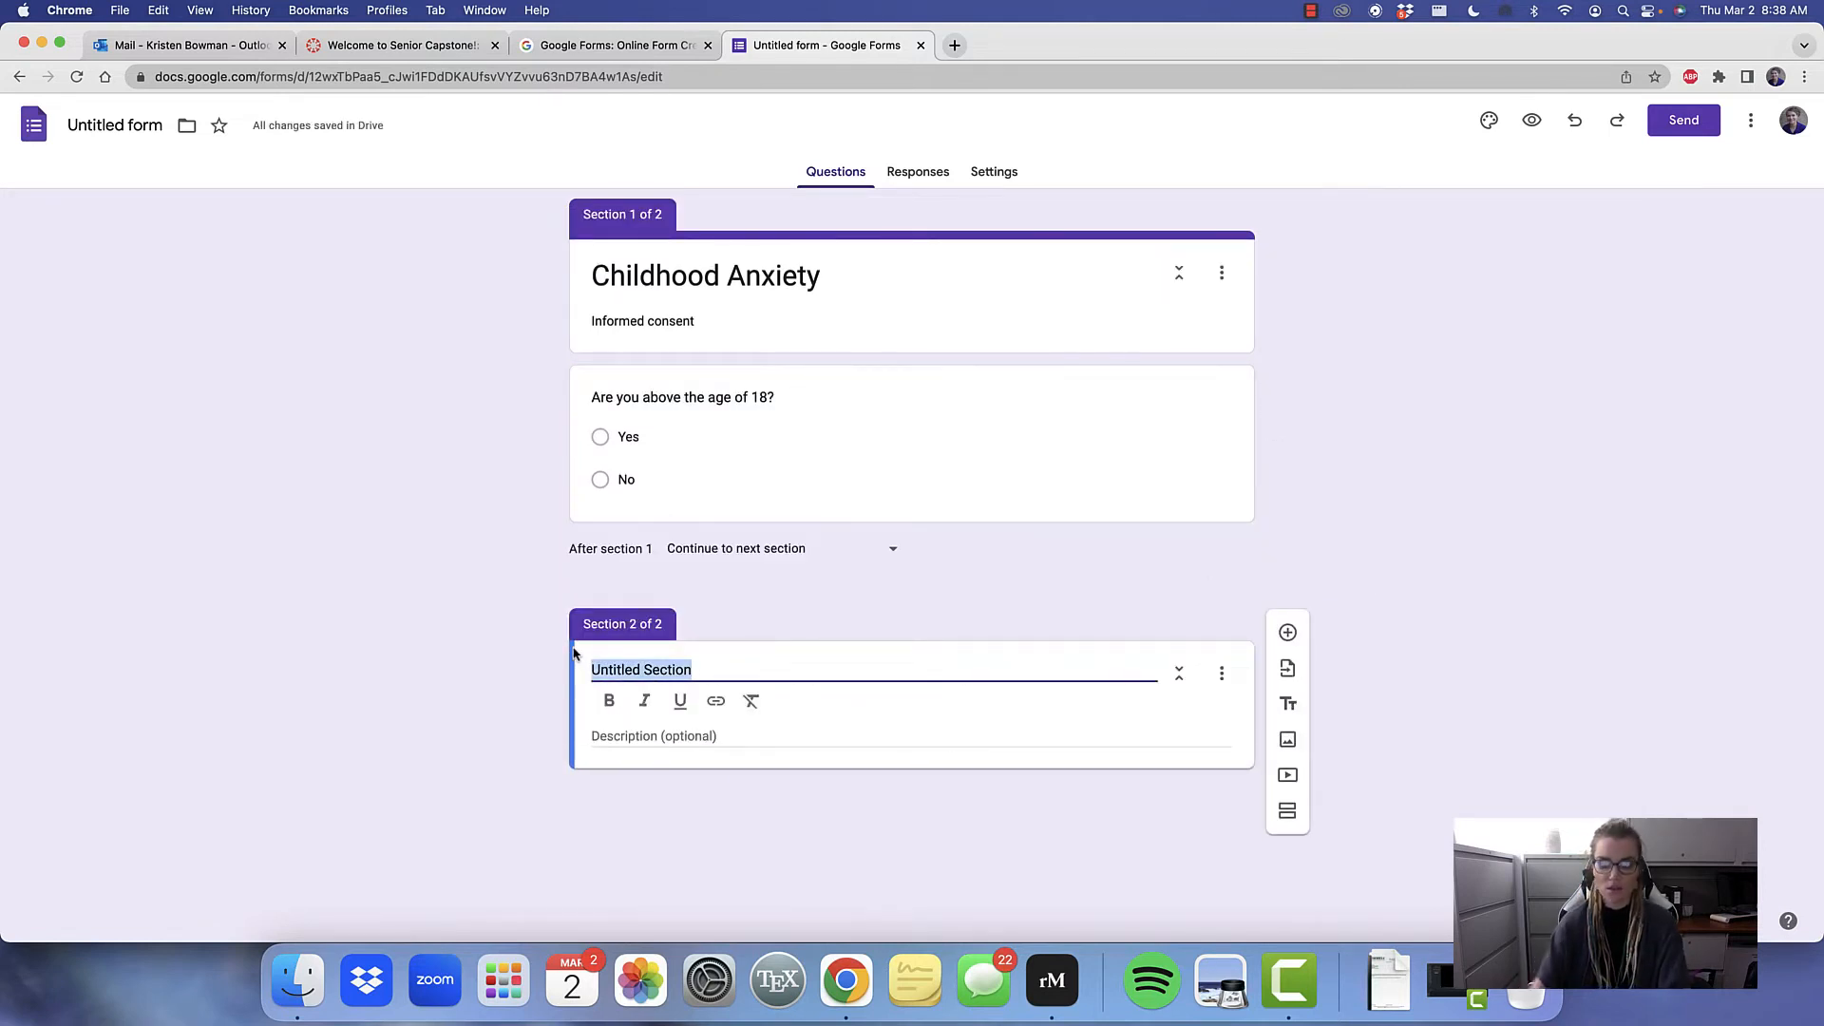
key(BackSpace)
text(Demographoc)
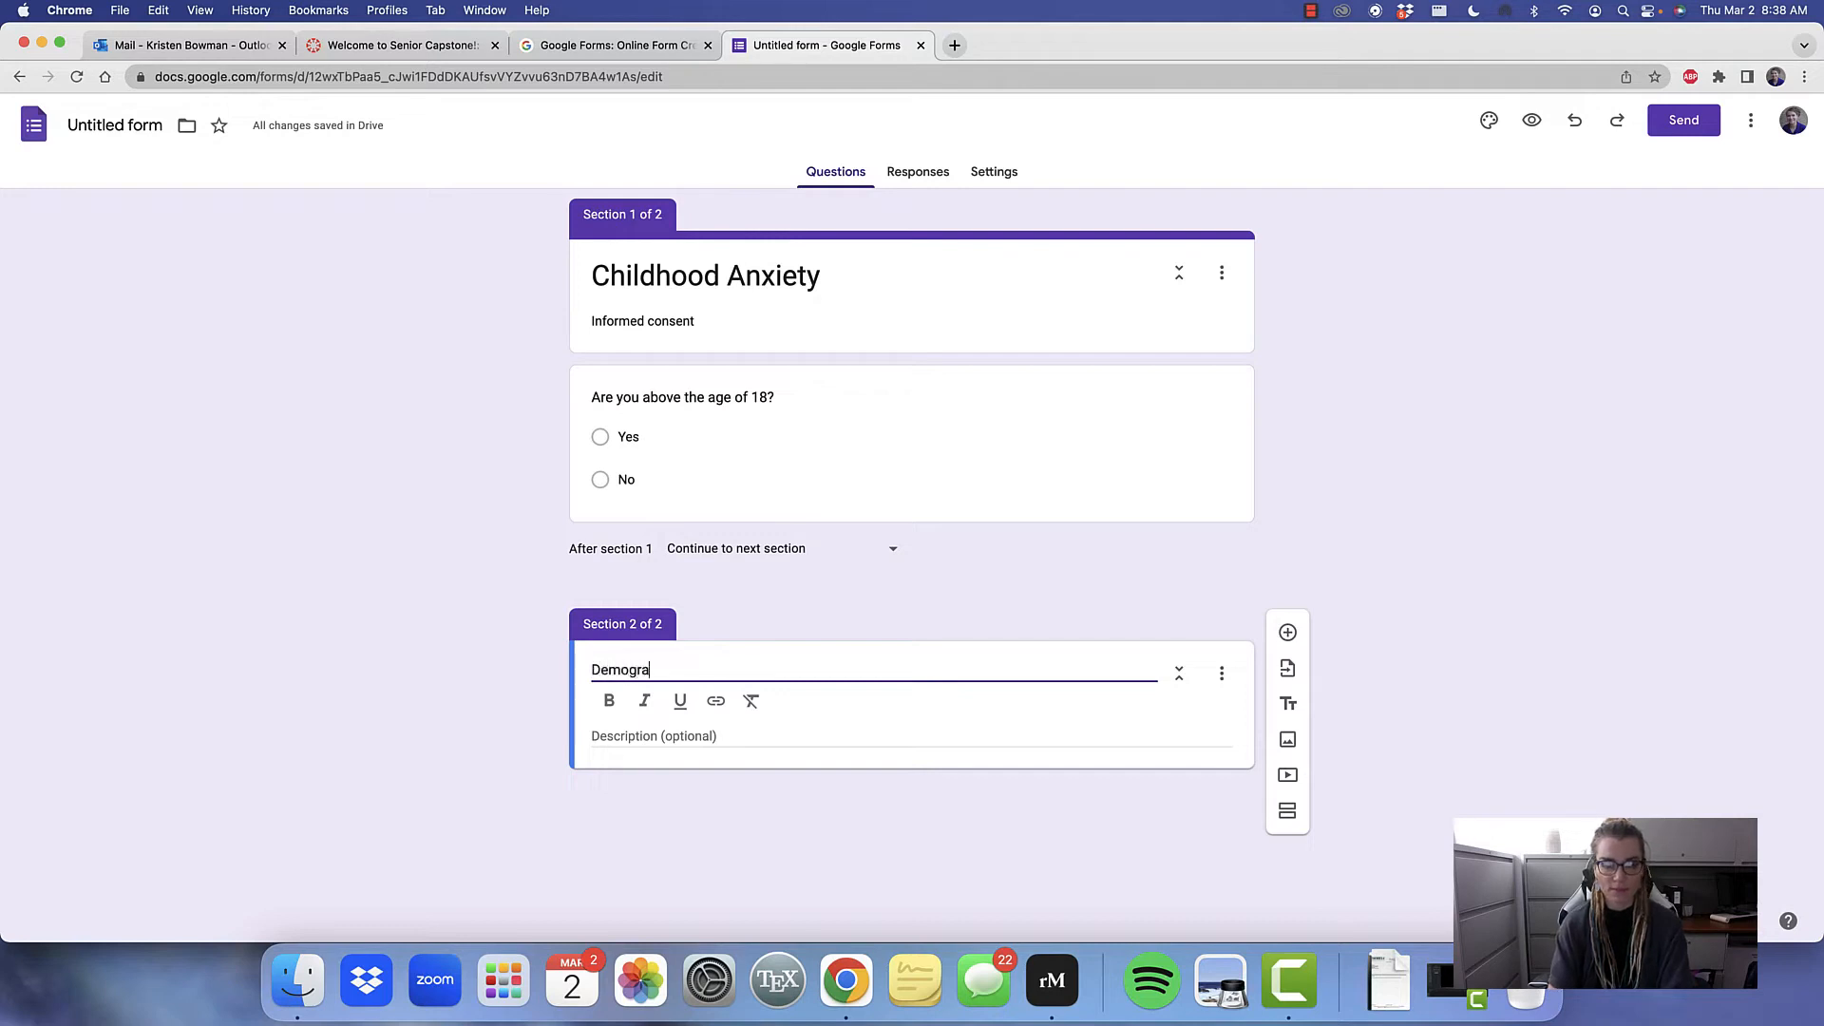
key(BackSpace)
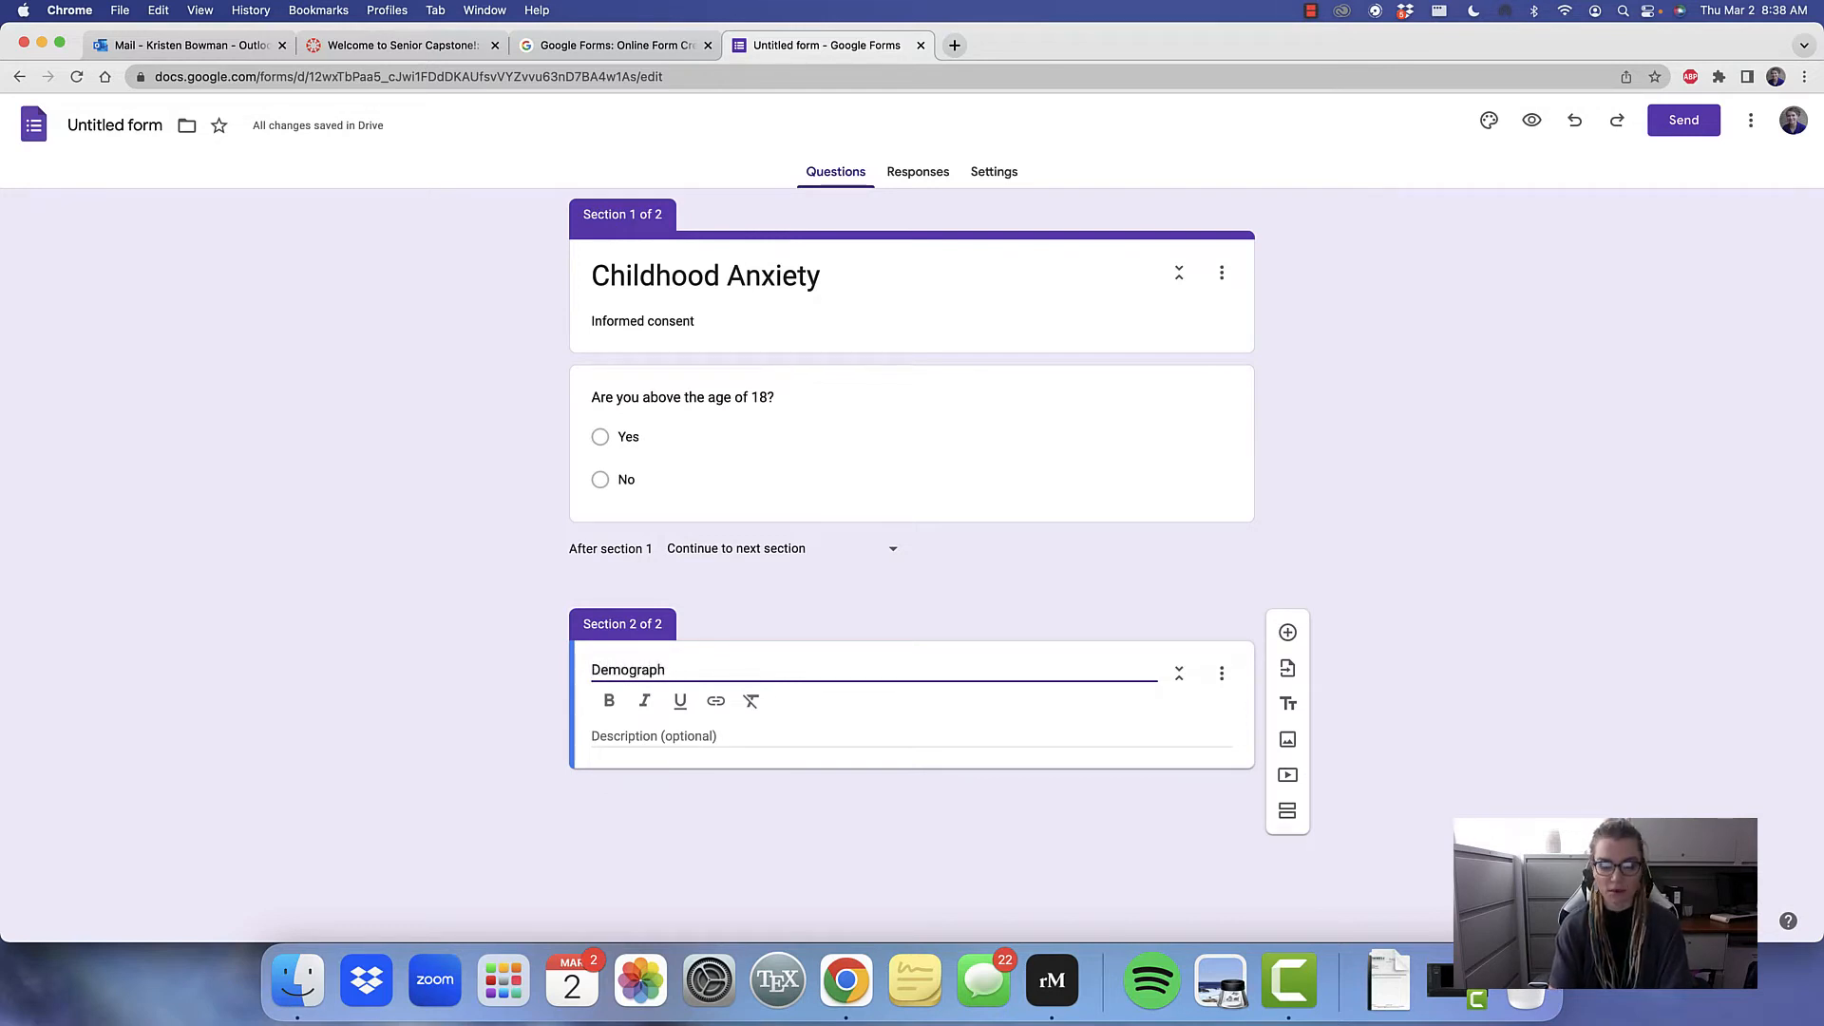
key(BackSpace)
text(o)
key(BackSpace)
text(ic)
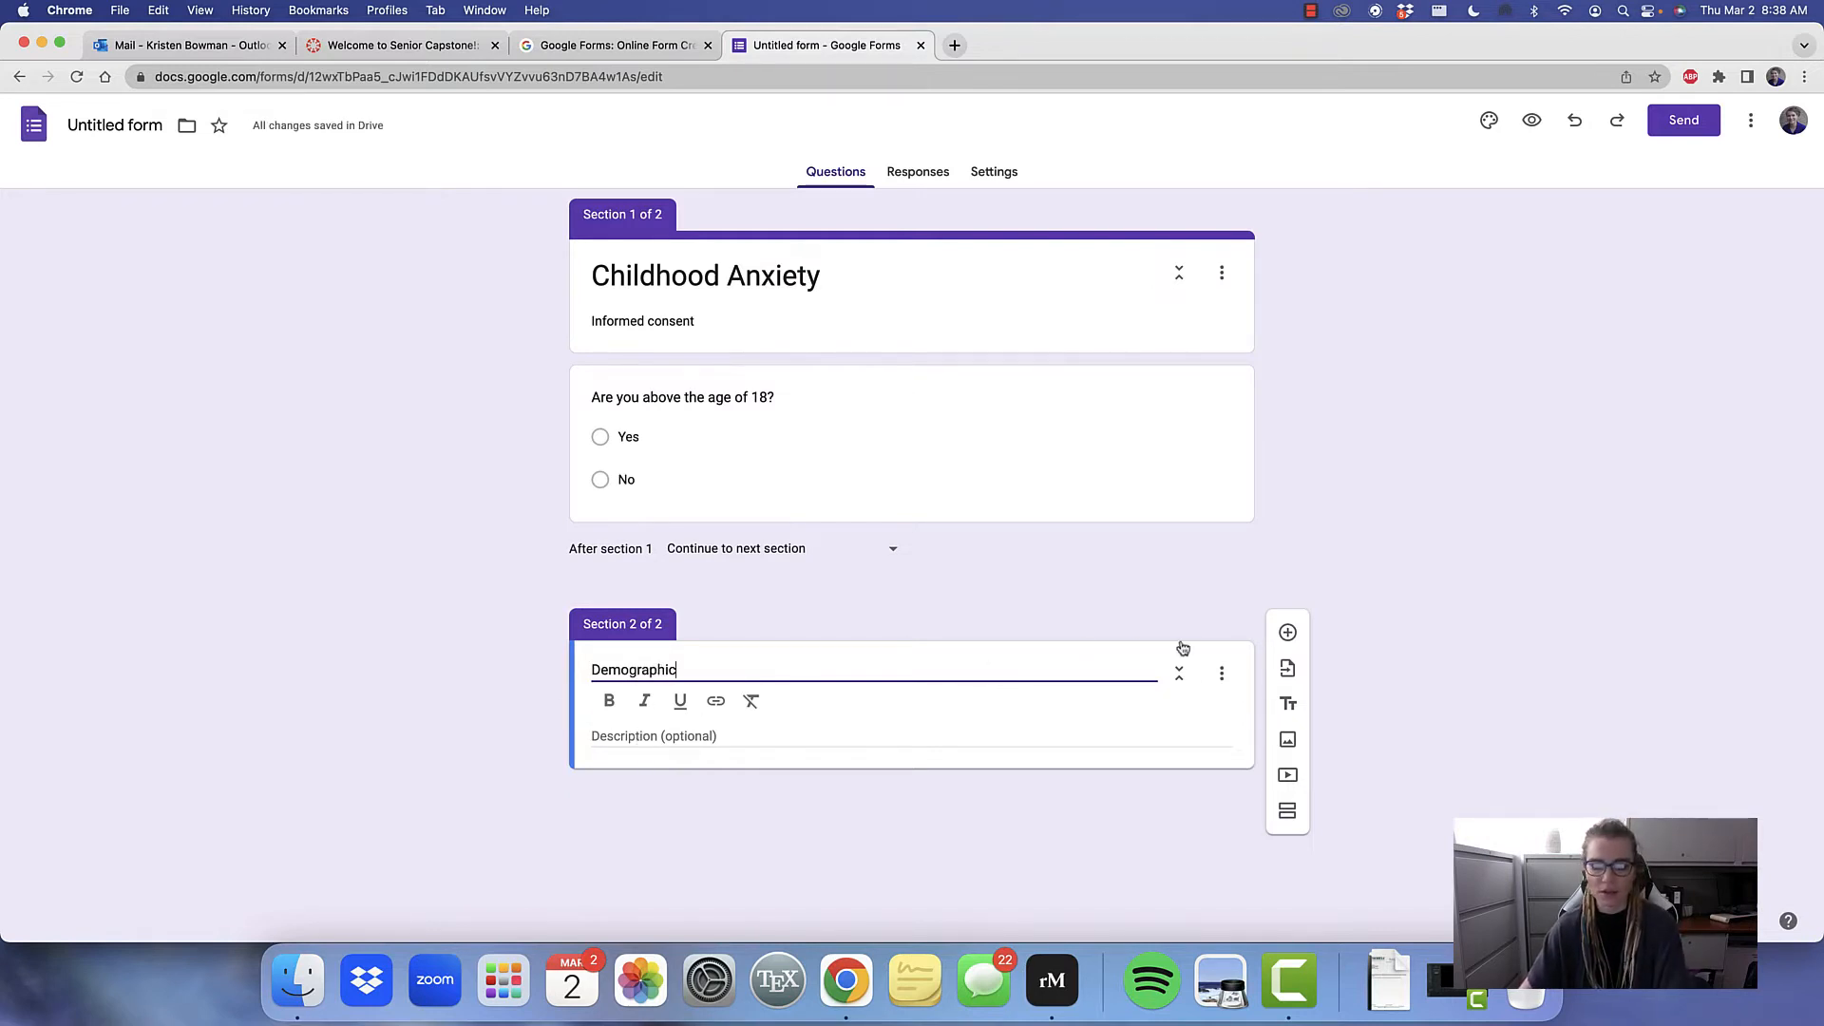
Add a multiple-choice question to the Demographic section with the text "What is your gender?"
click(1287, 633)
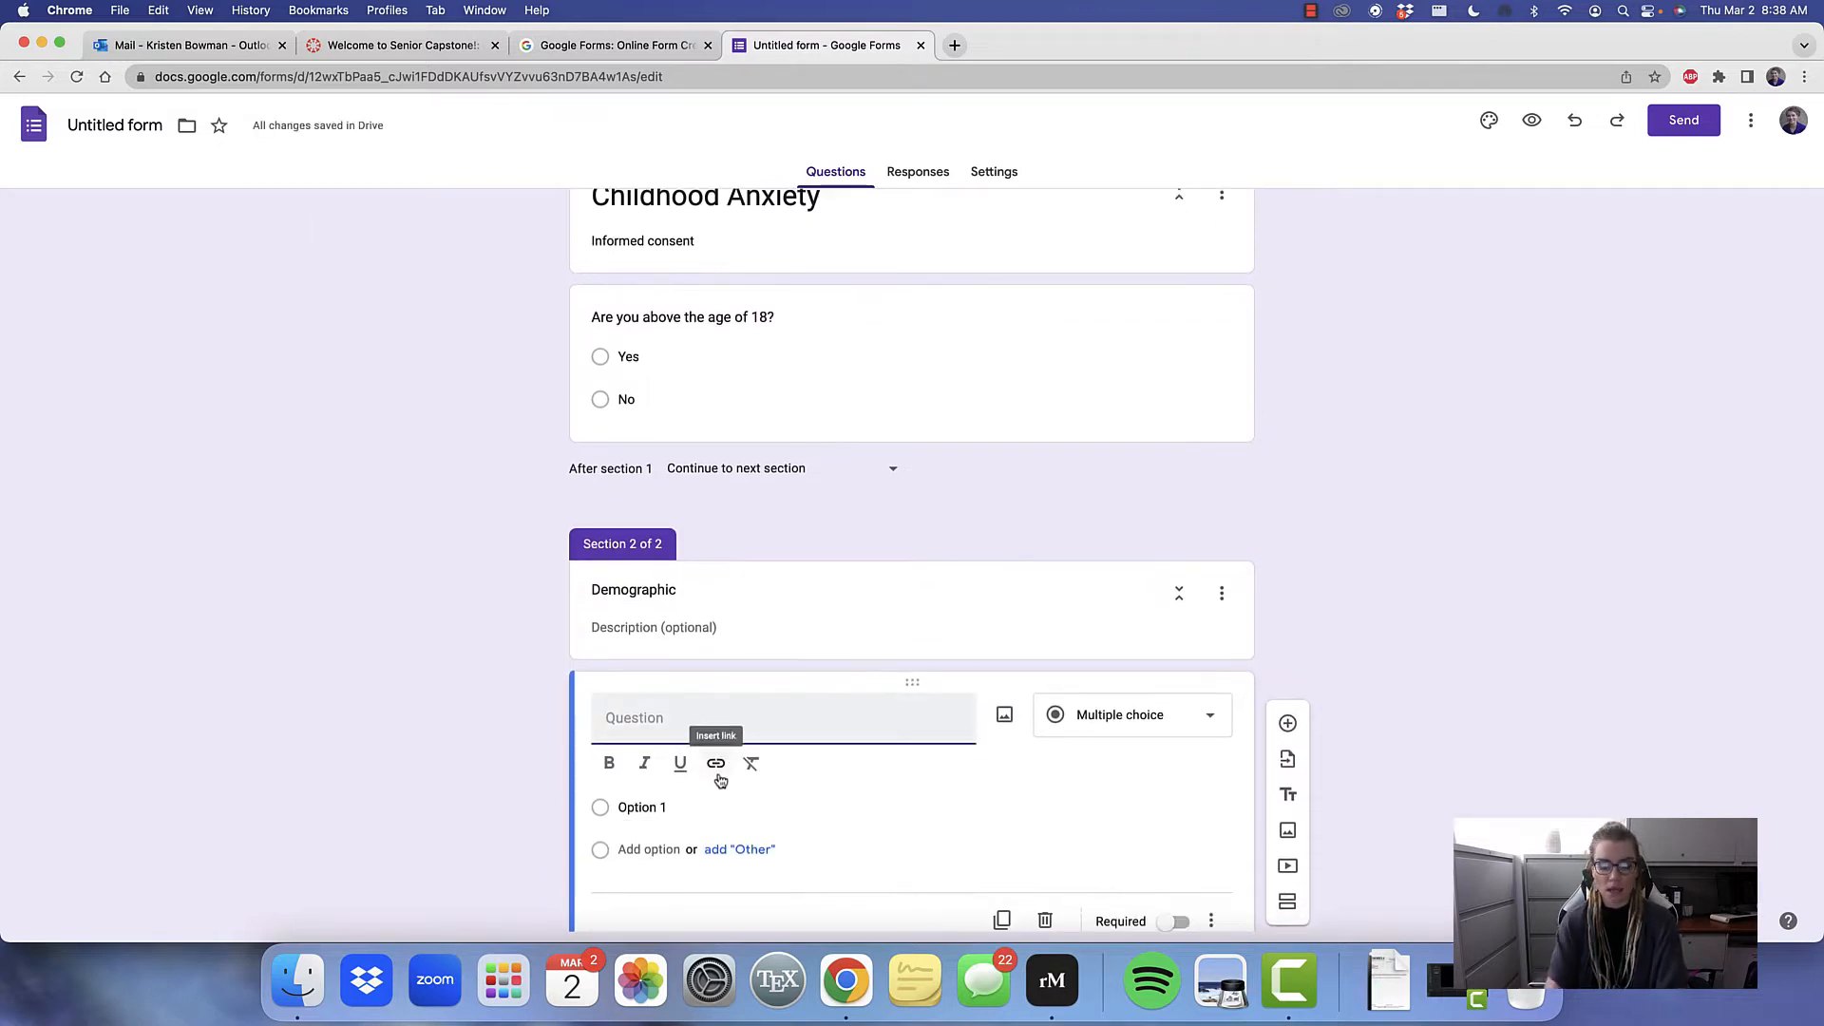
text(What is your )
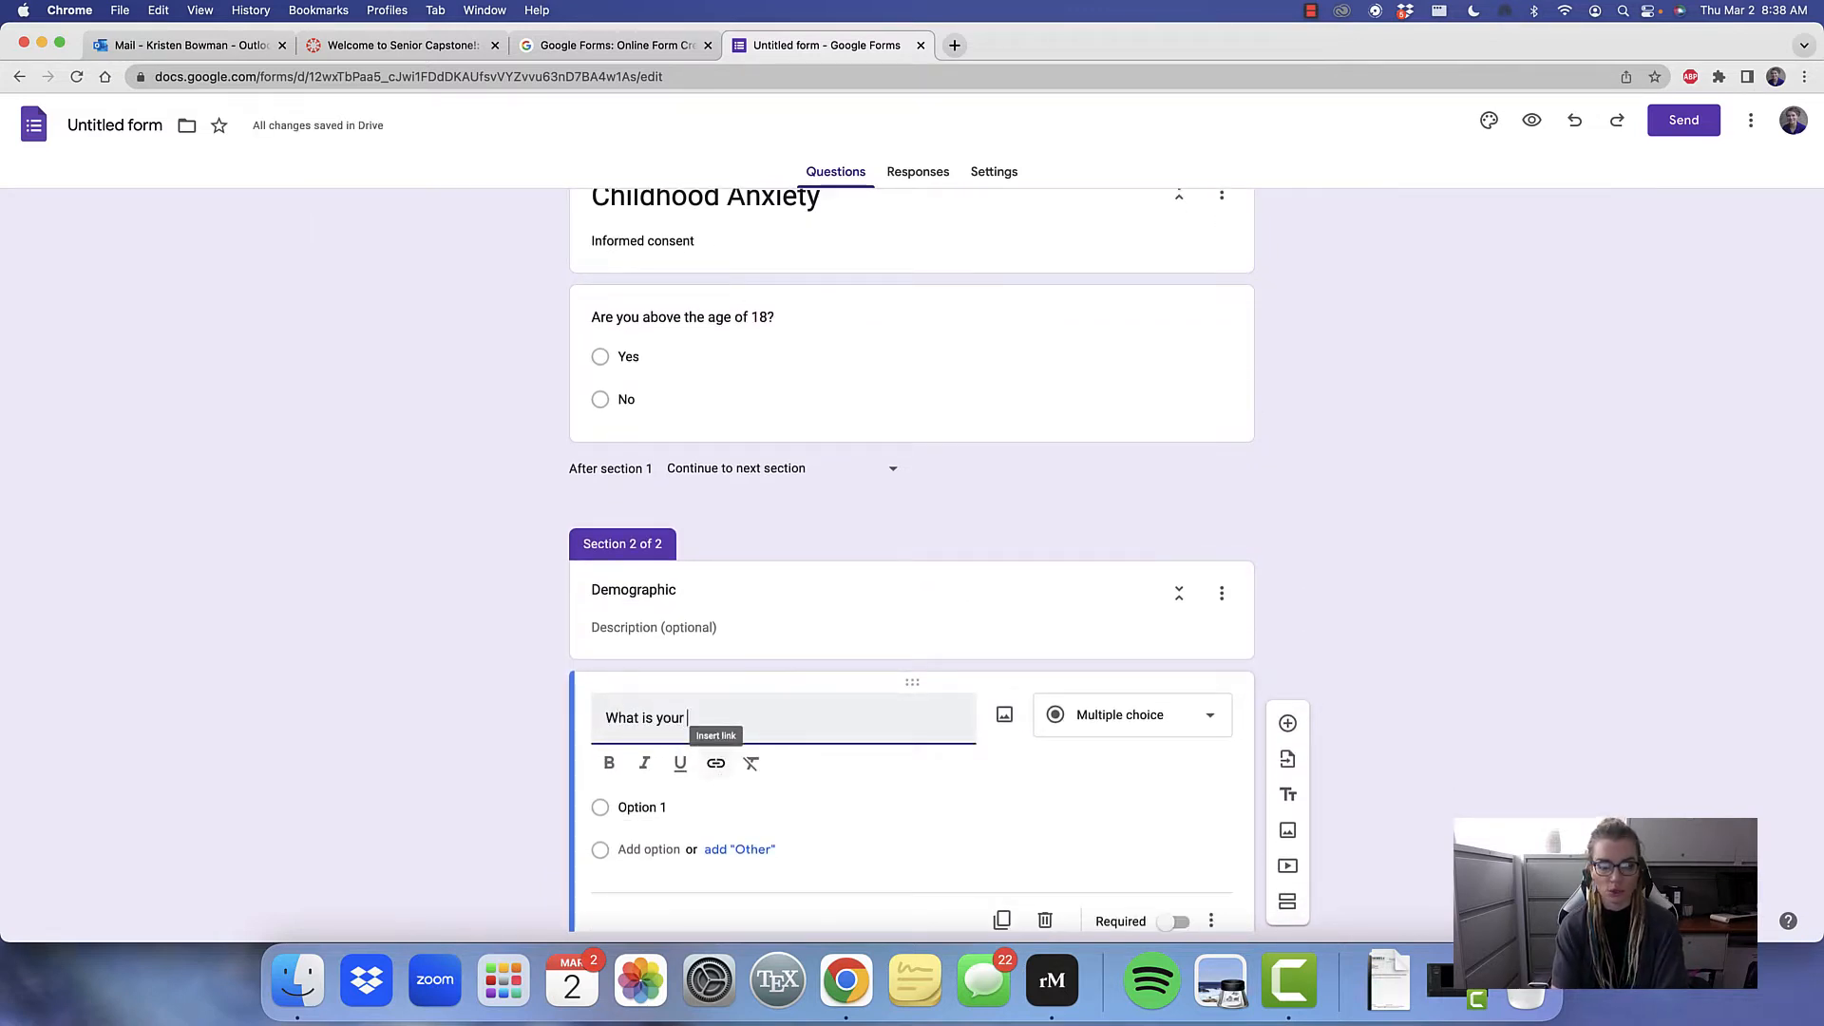
text(gender)
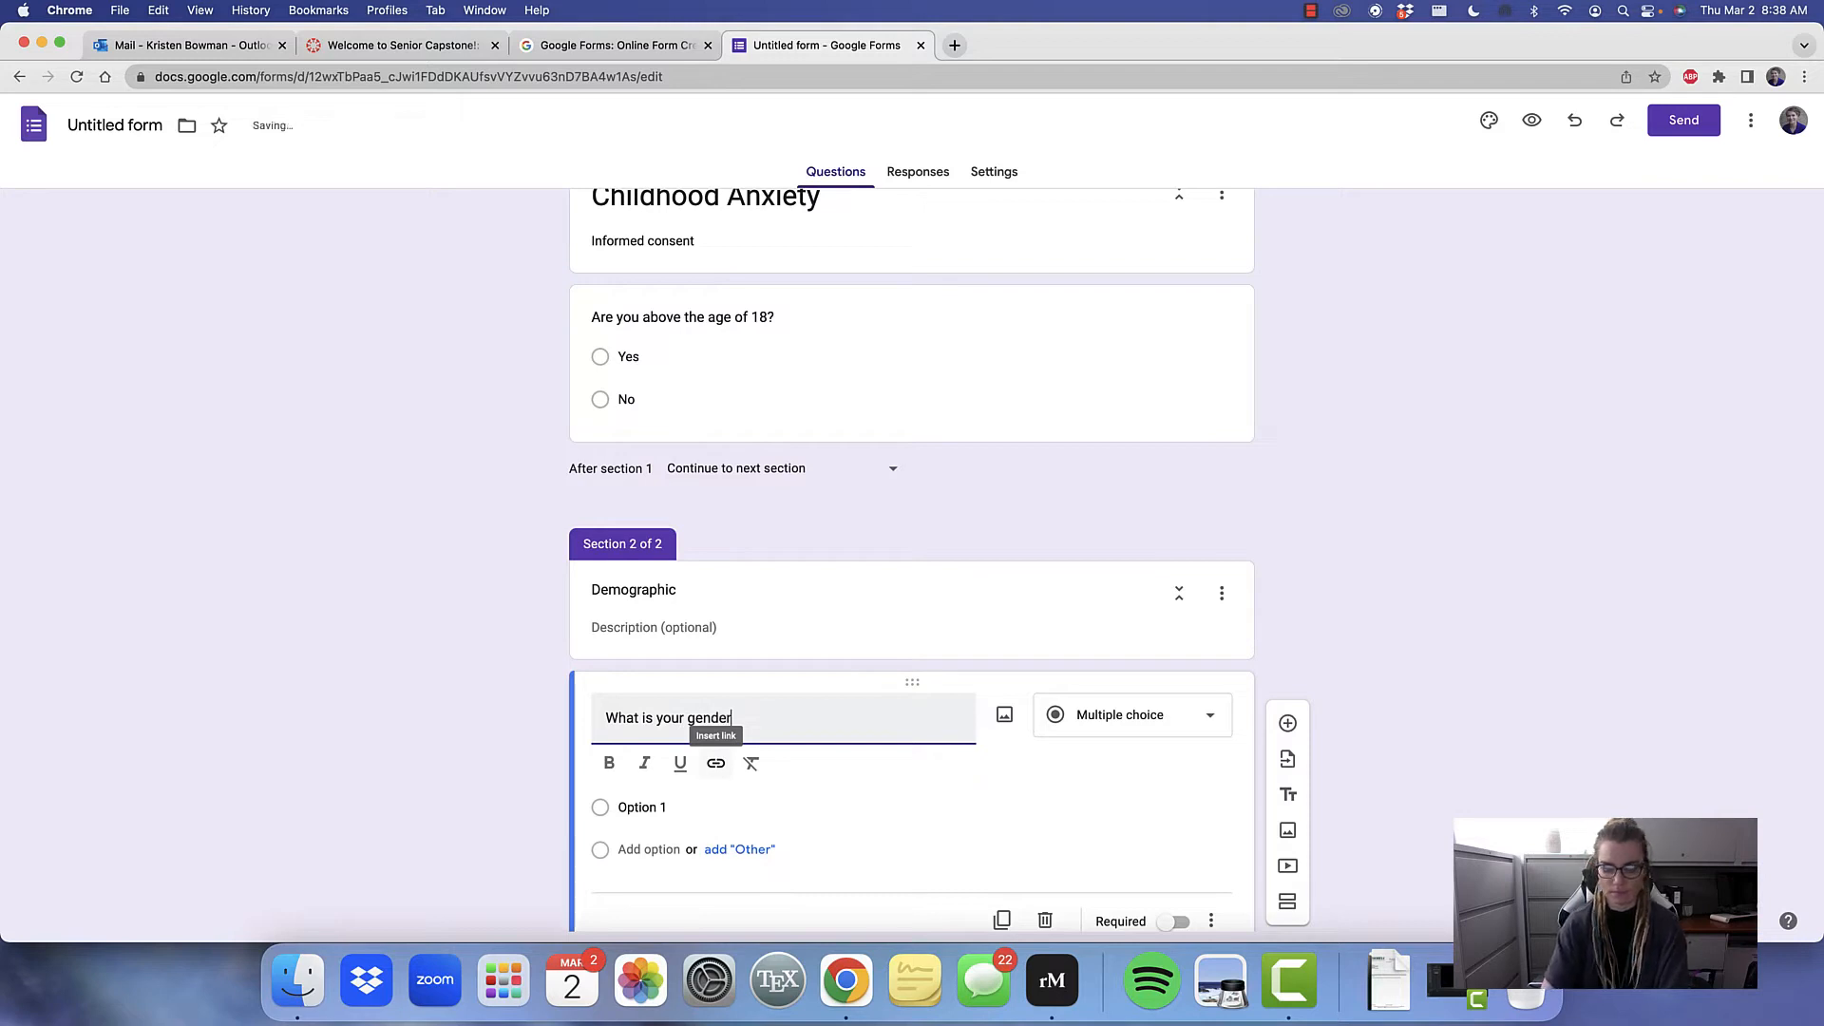
text(?)
Give the gender question the two answer options "Male" and "Female"
click(683, 809)
key(BackSpace)
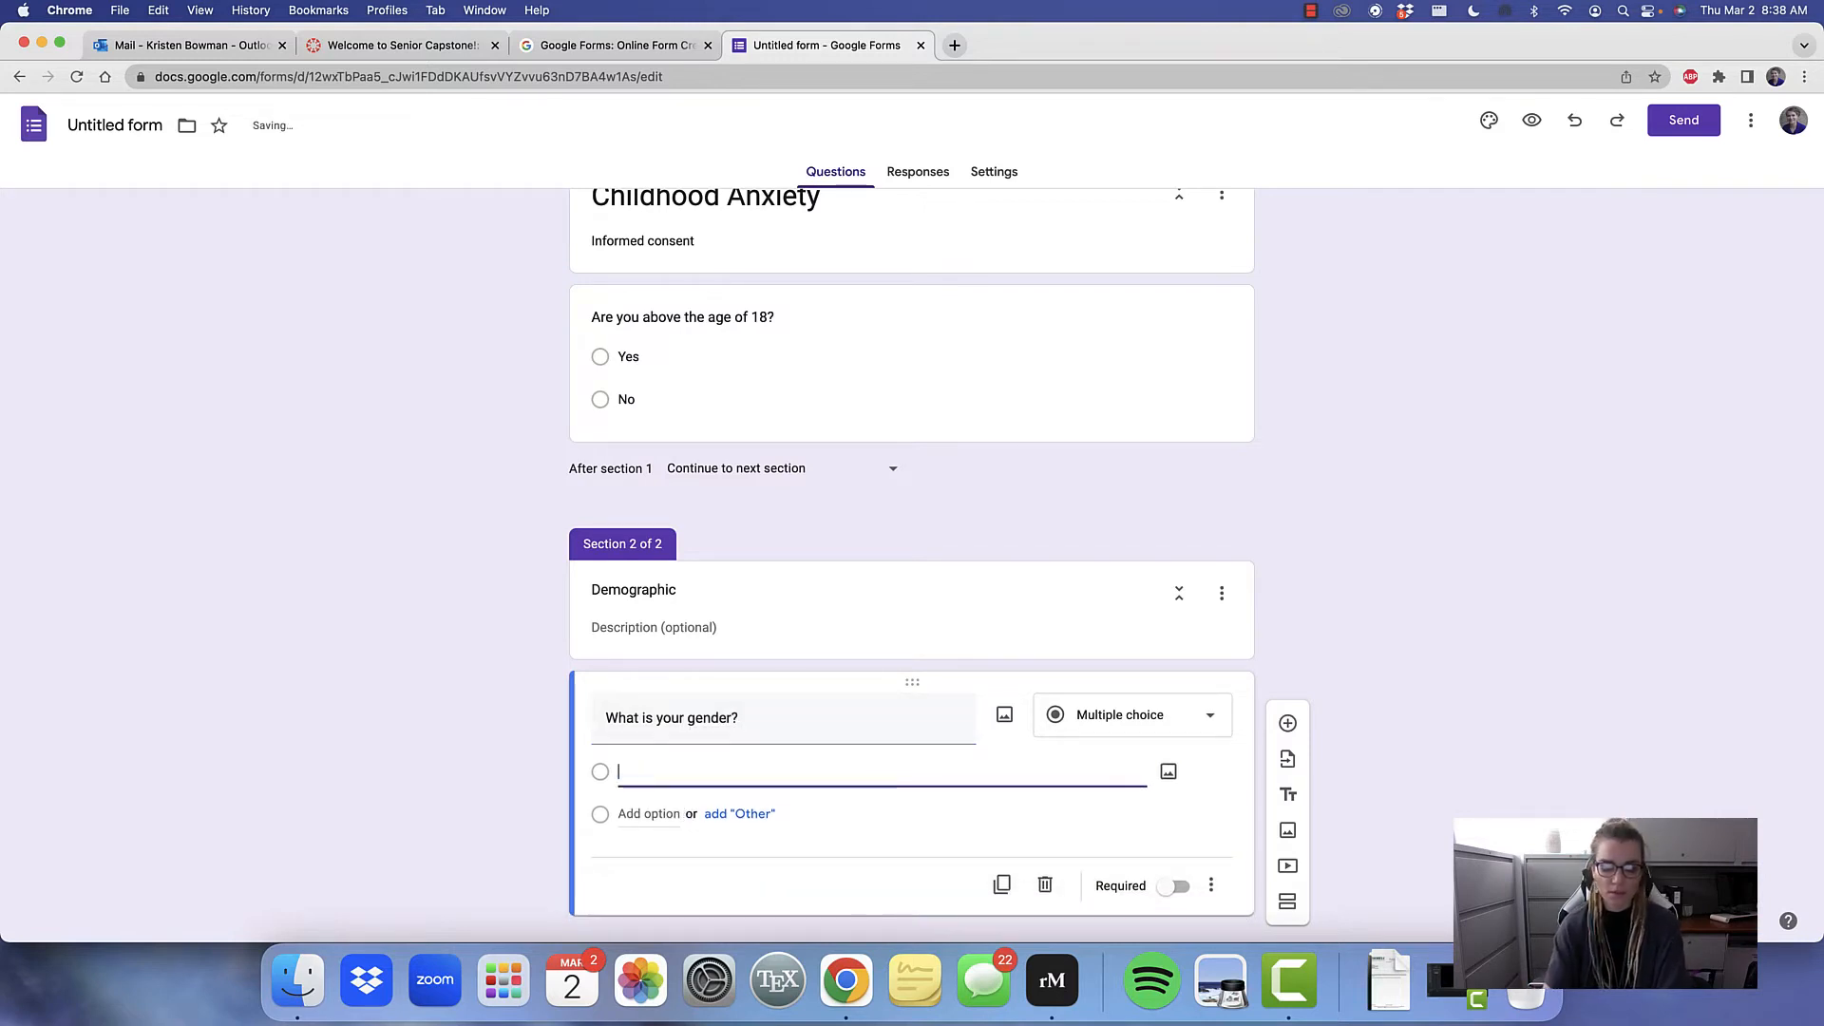
text(Male)
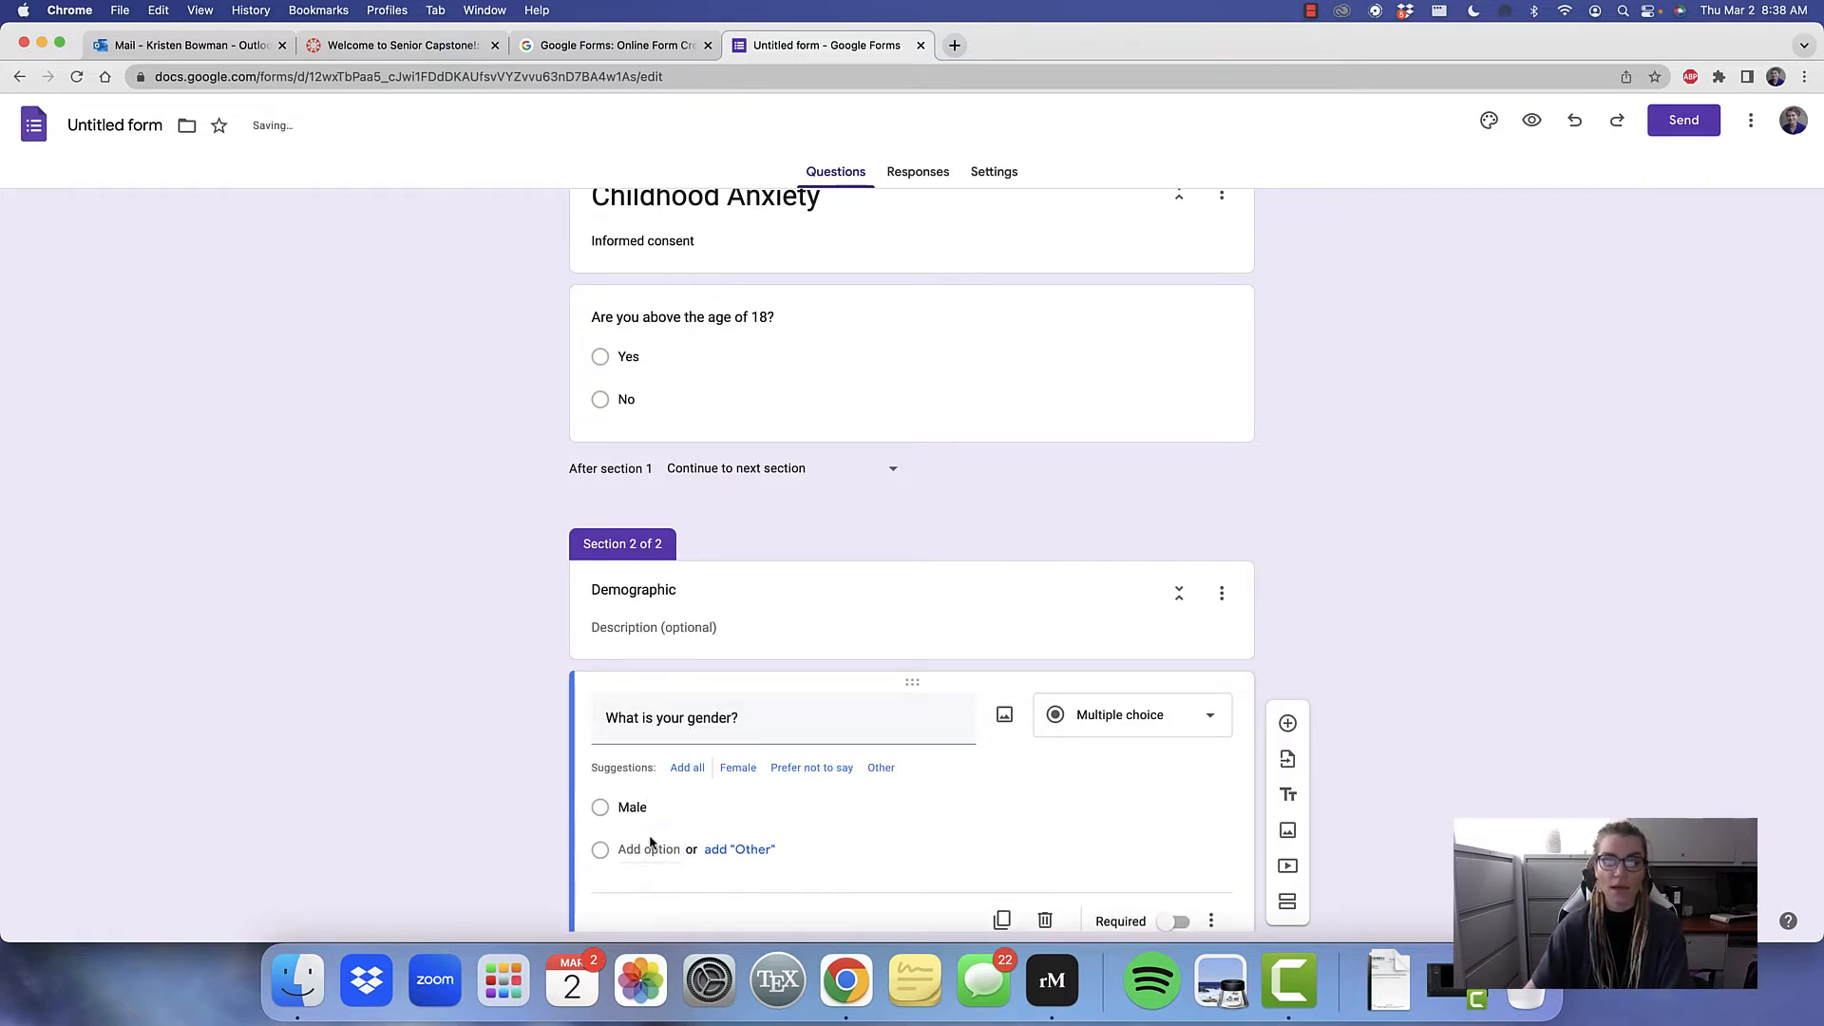
click(640, 848)
text(F)
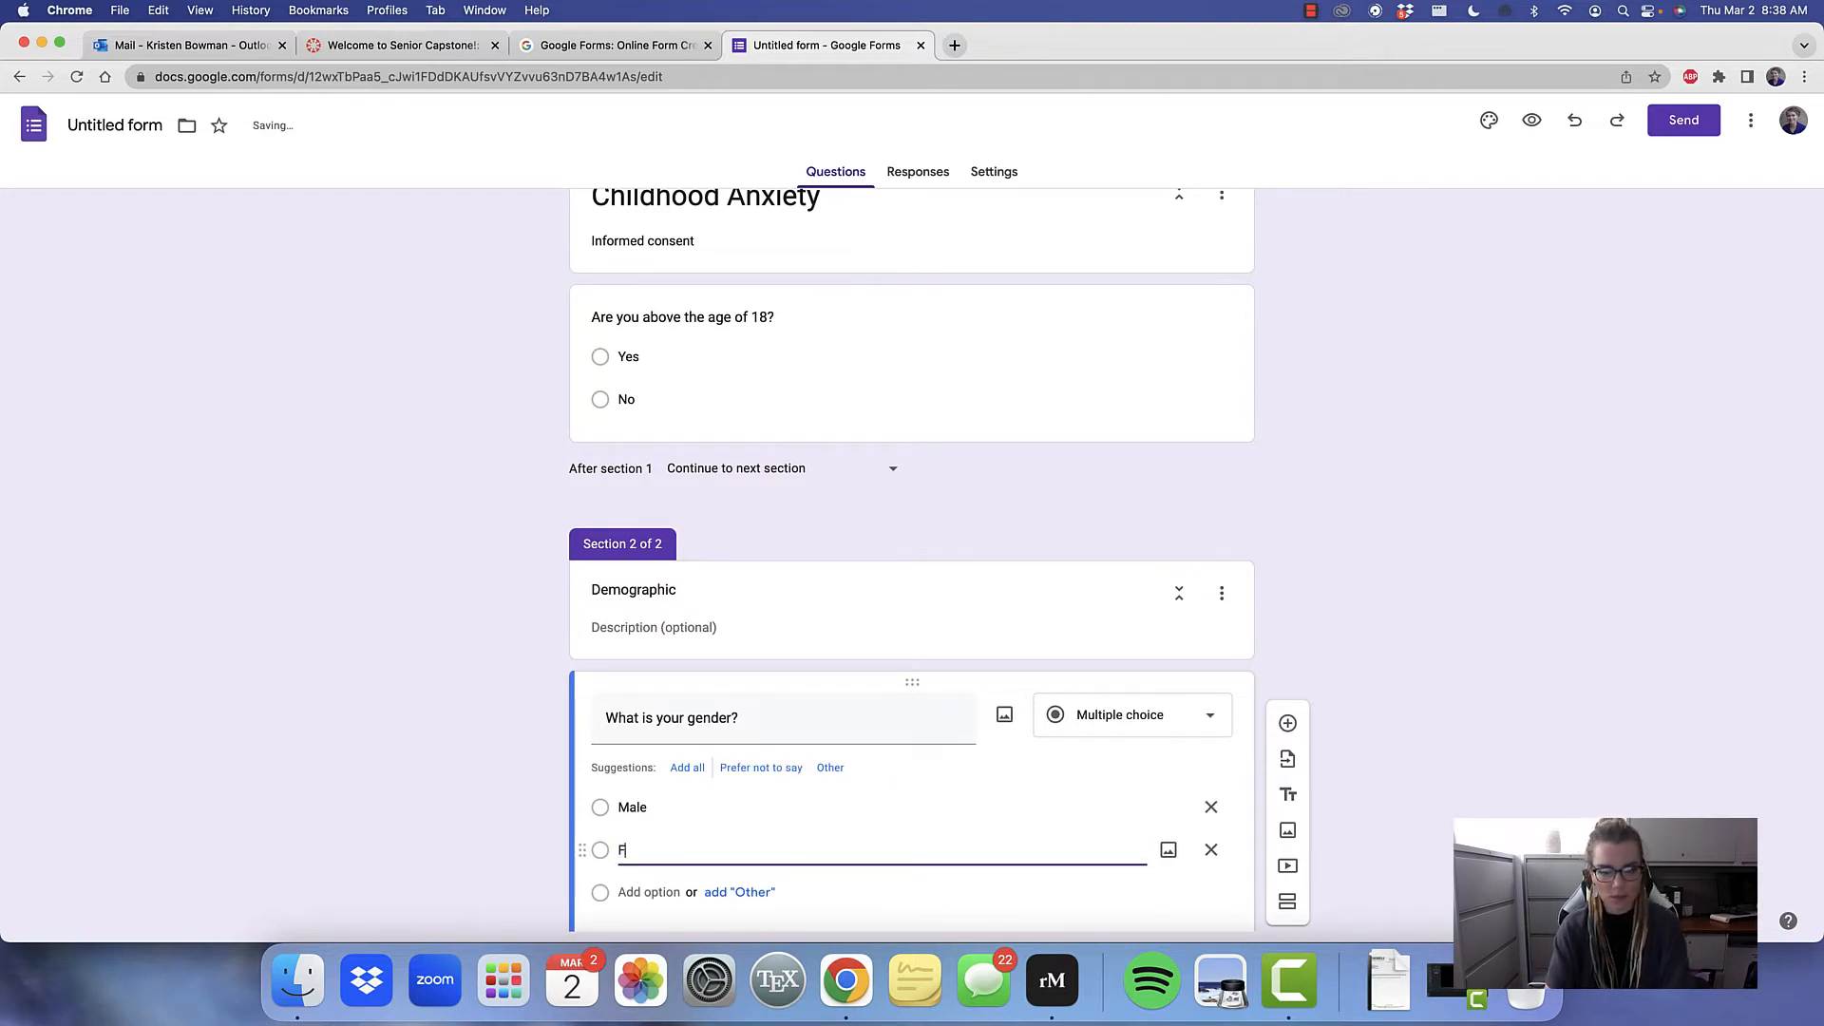
text(amlemale)
key(BackSpace)
key(BackSpace)
key(BackSpace)
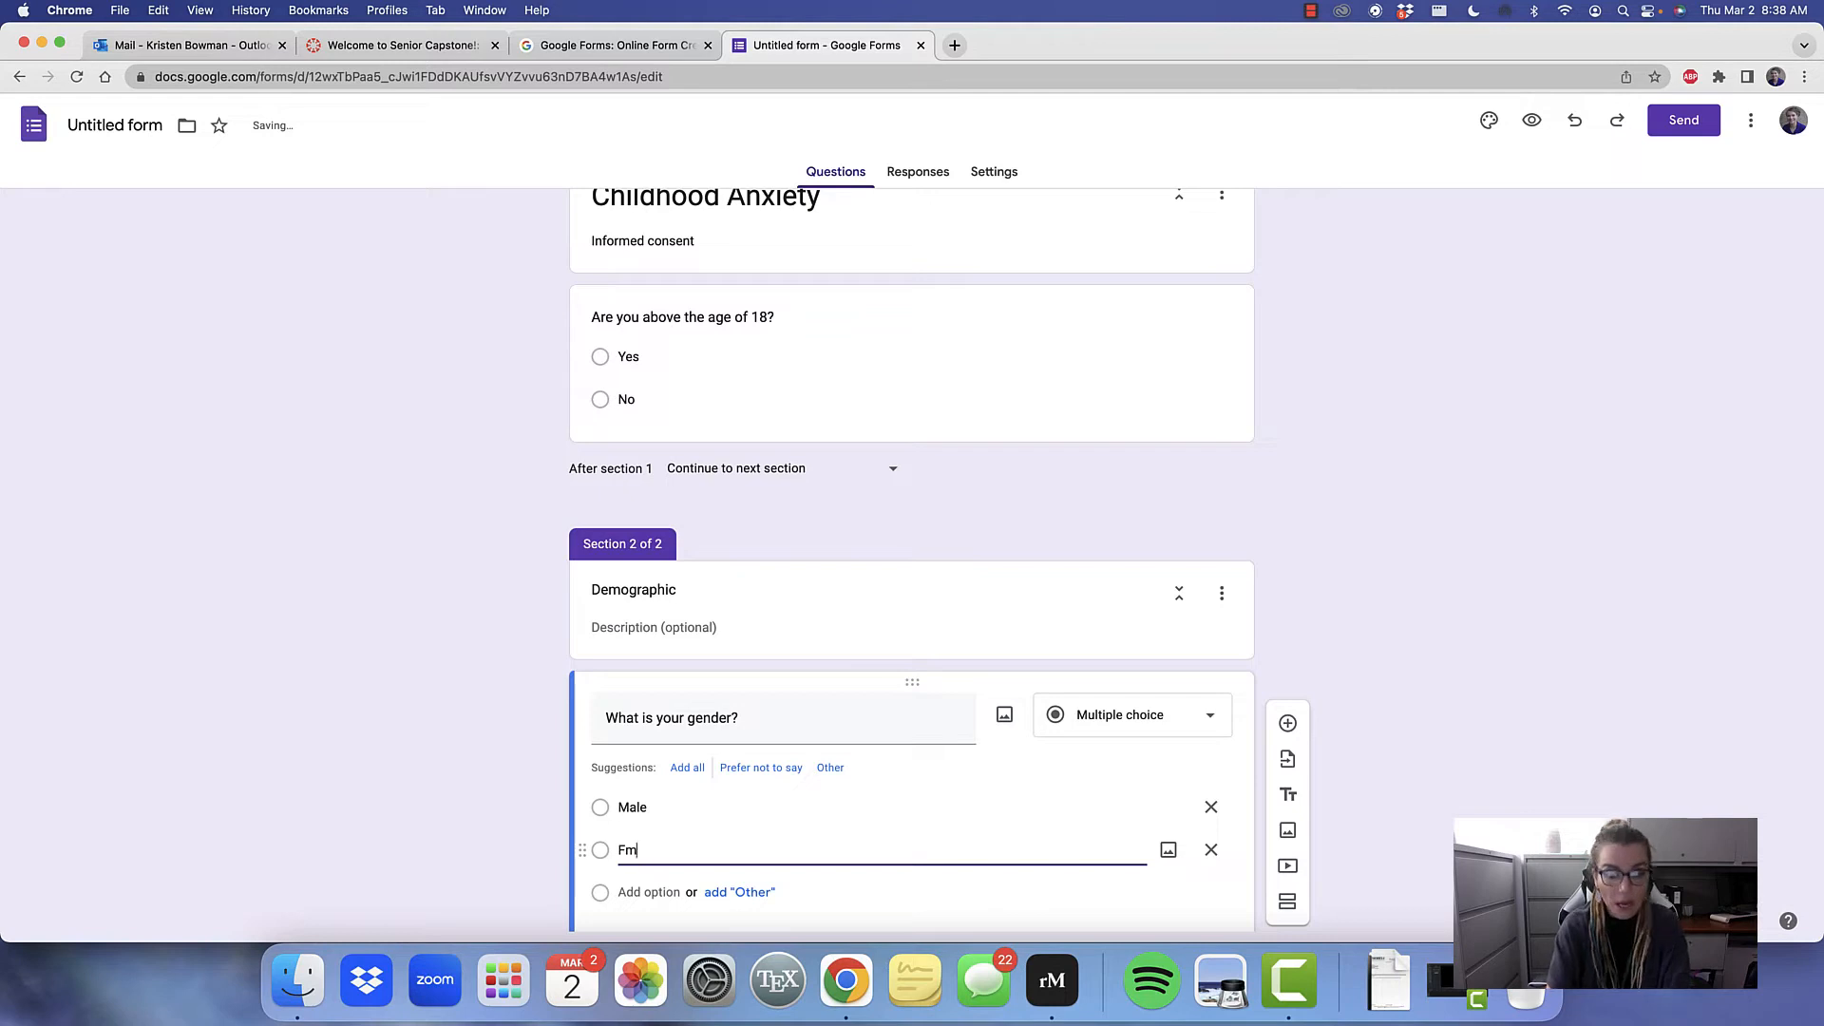
key(BackSpace)
text(emale)
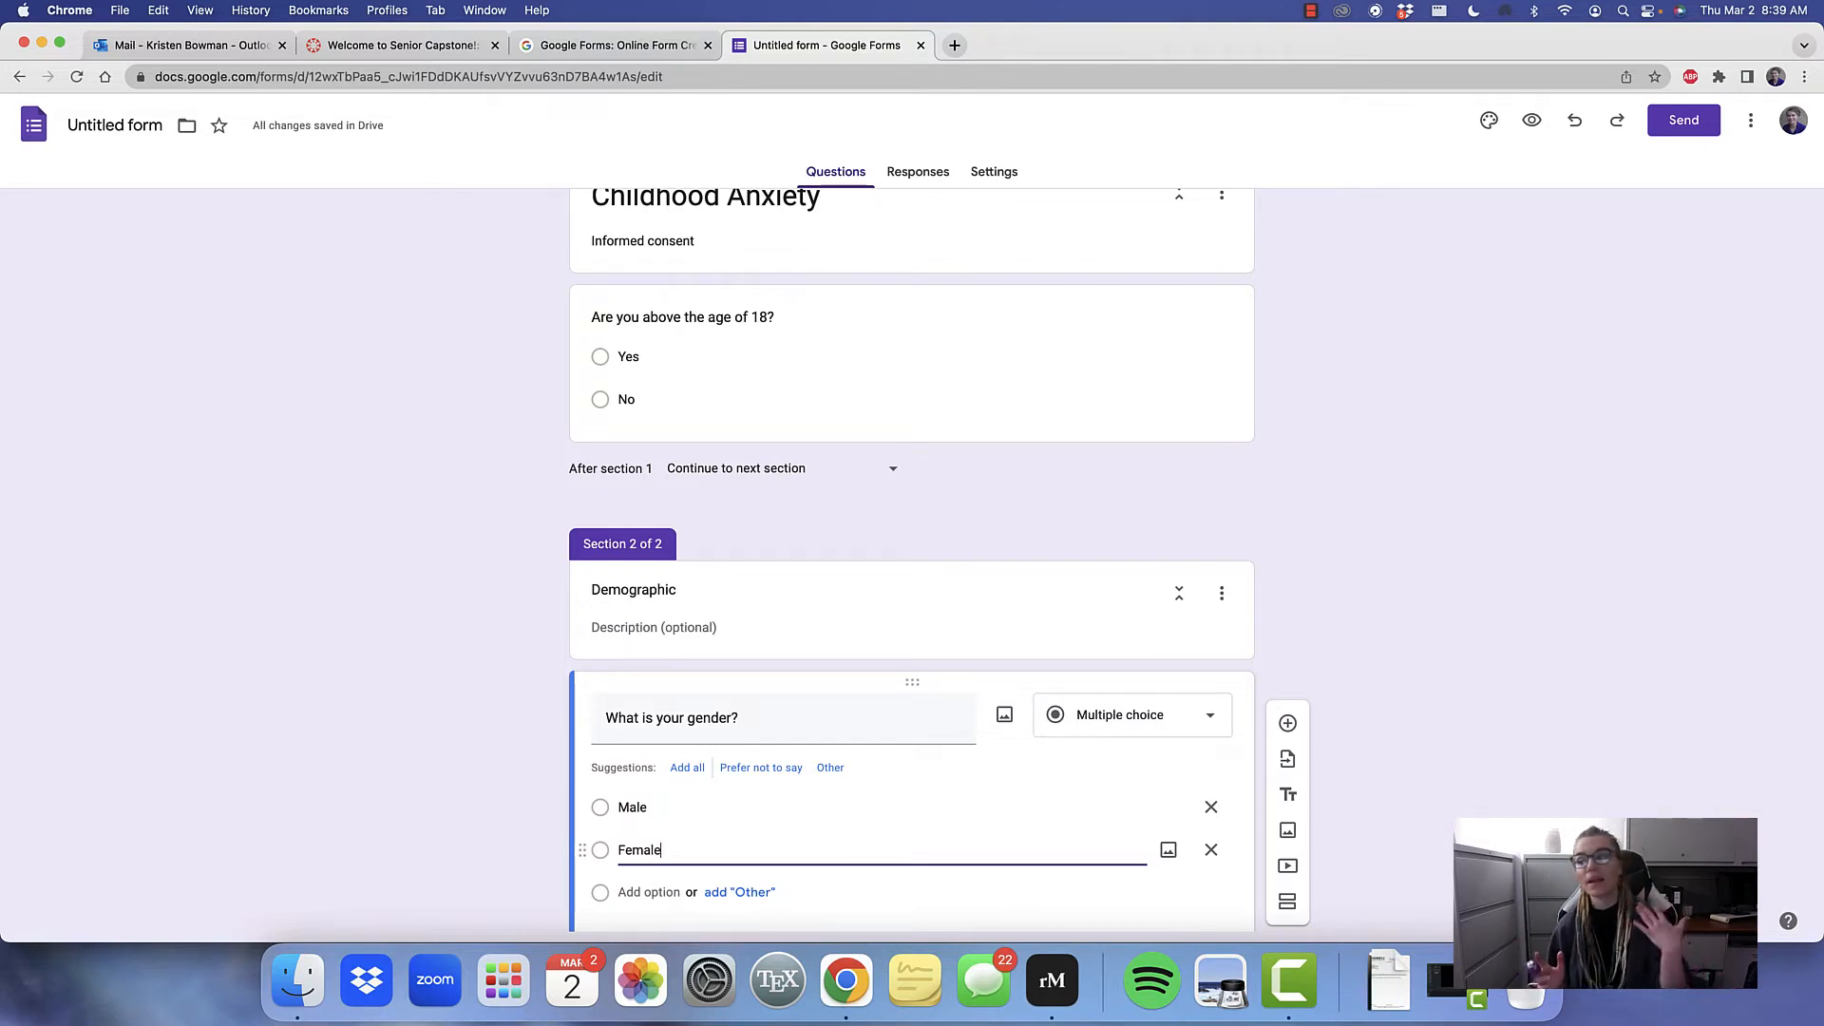
Add the question "What is your age?" below the gender question and set its type to Short answer
click(1288, 722)
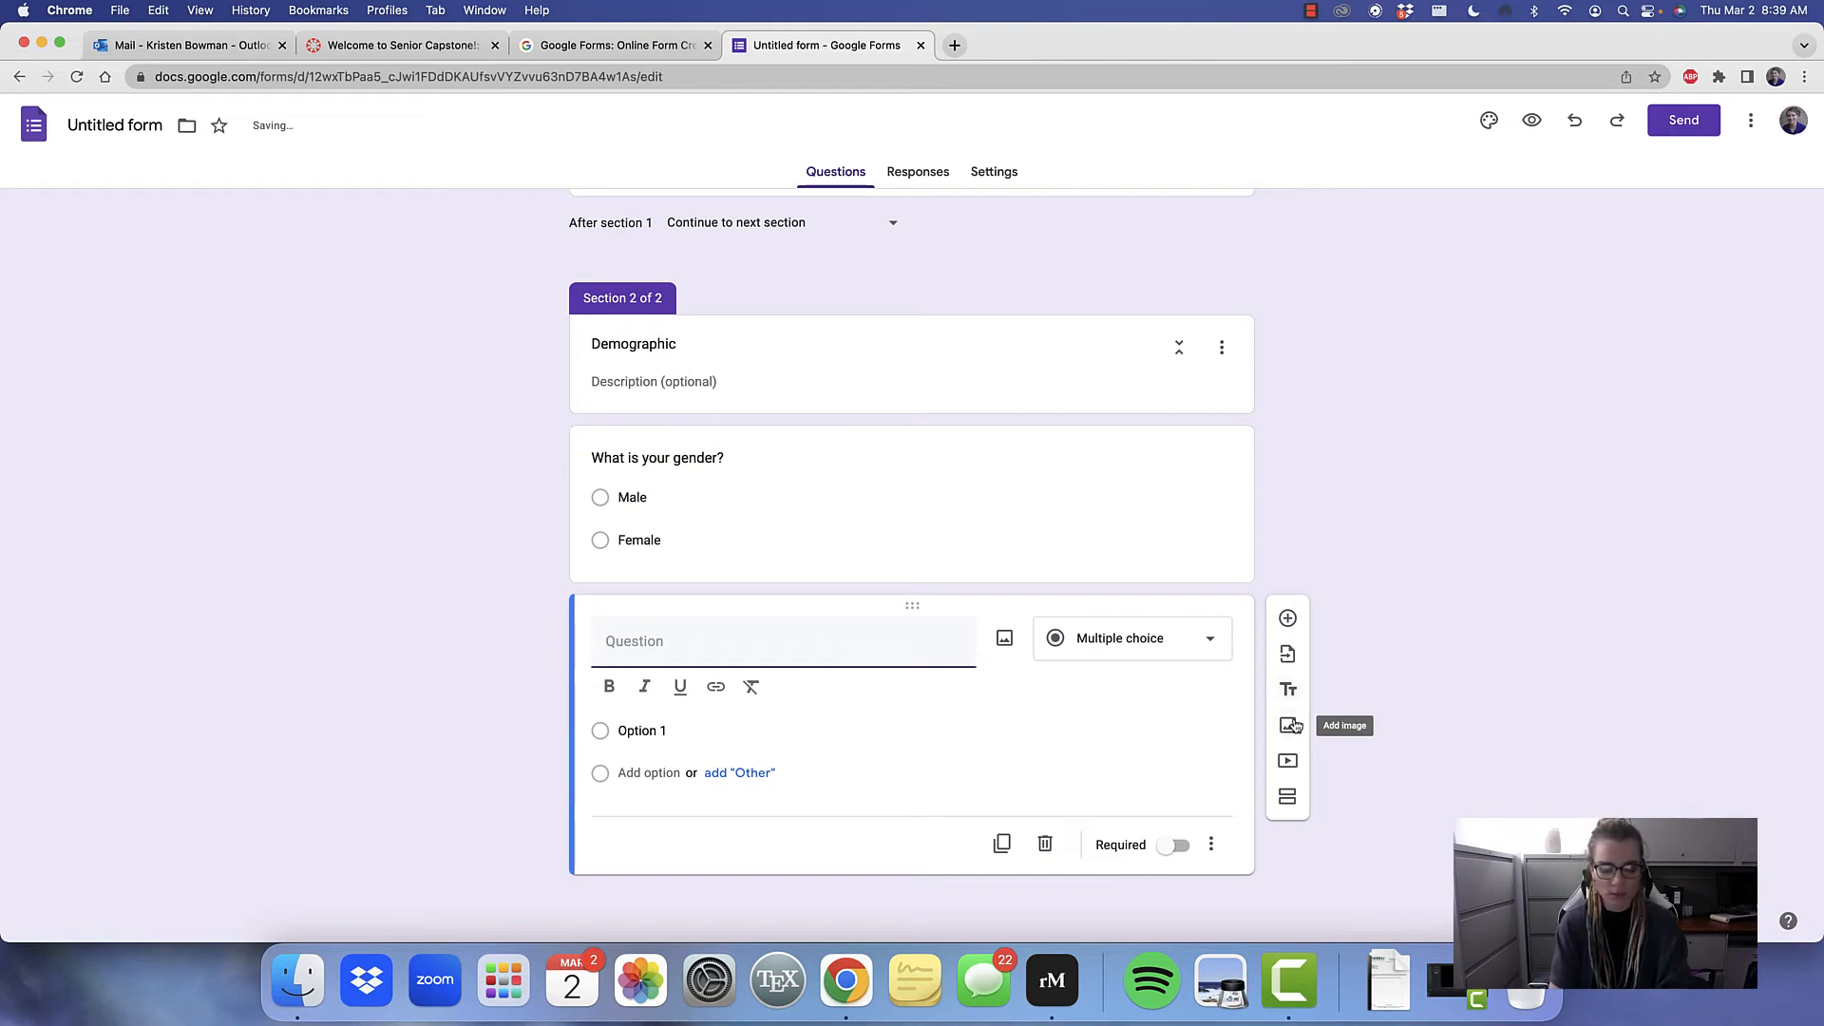
text(What i)
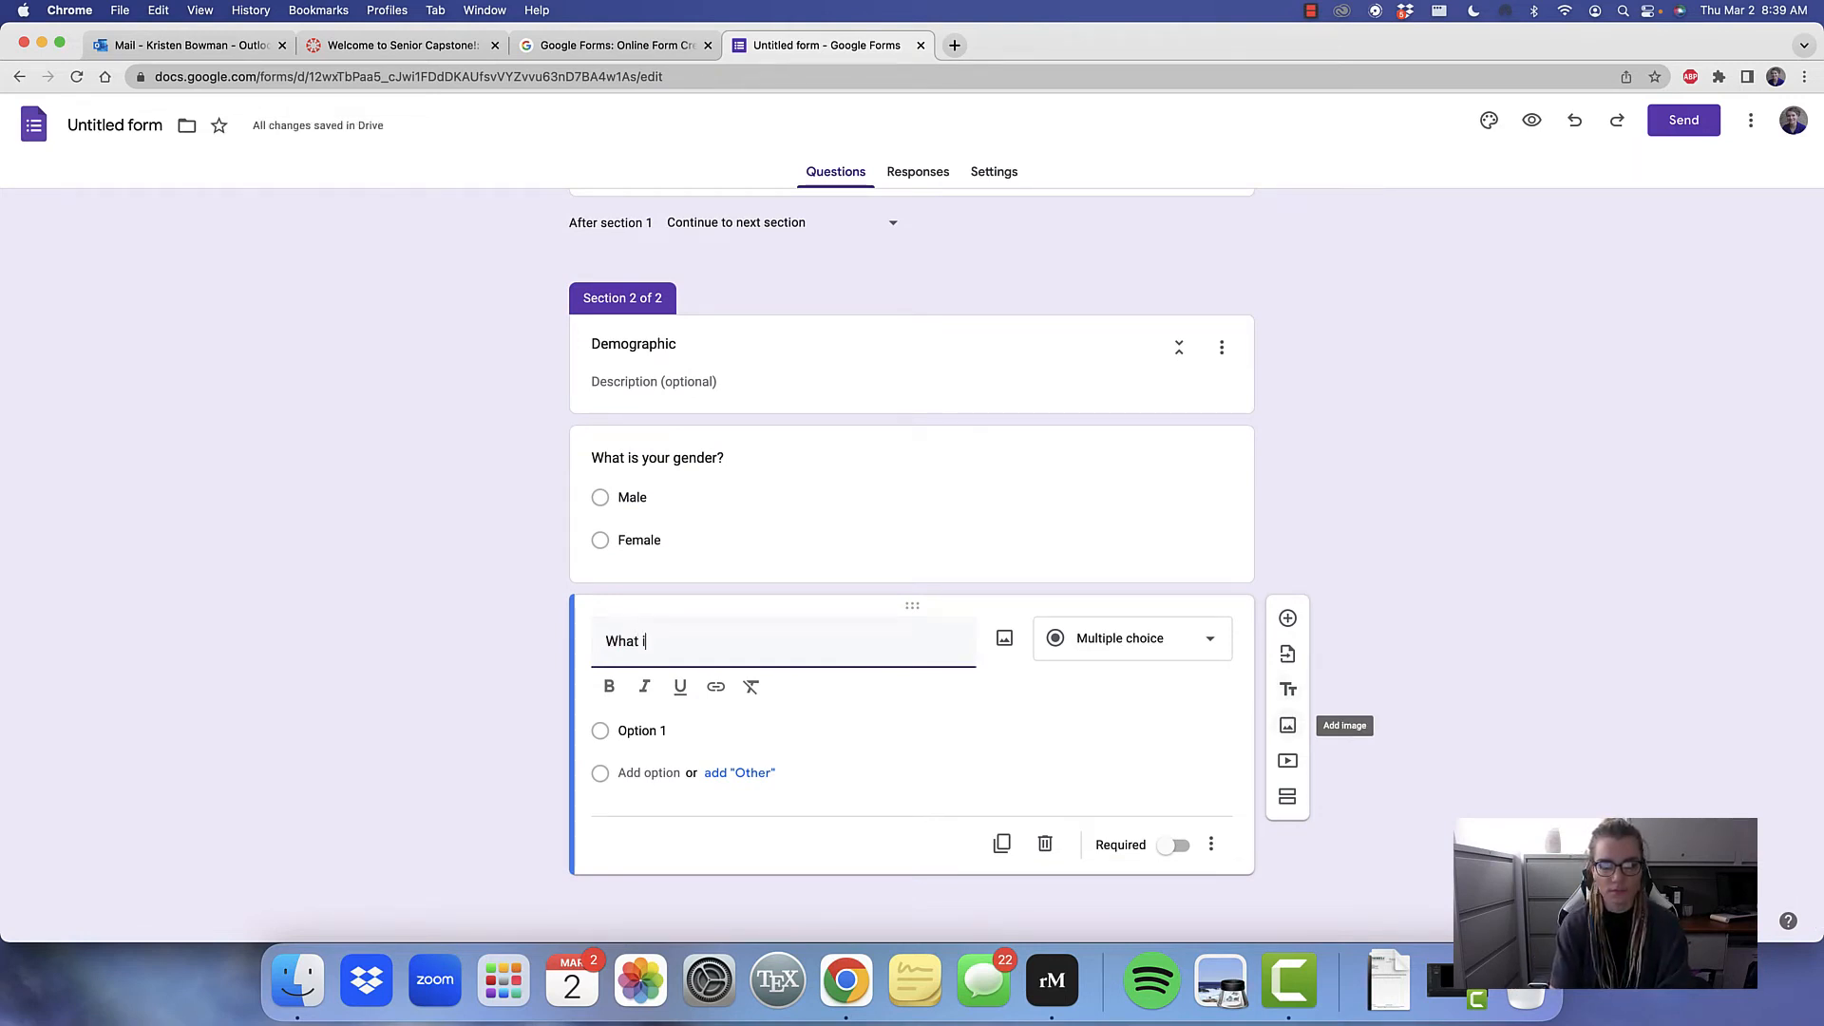
text(s )
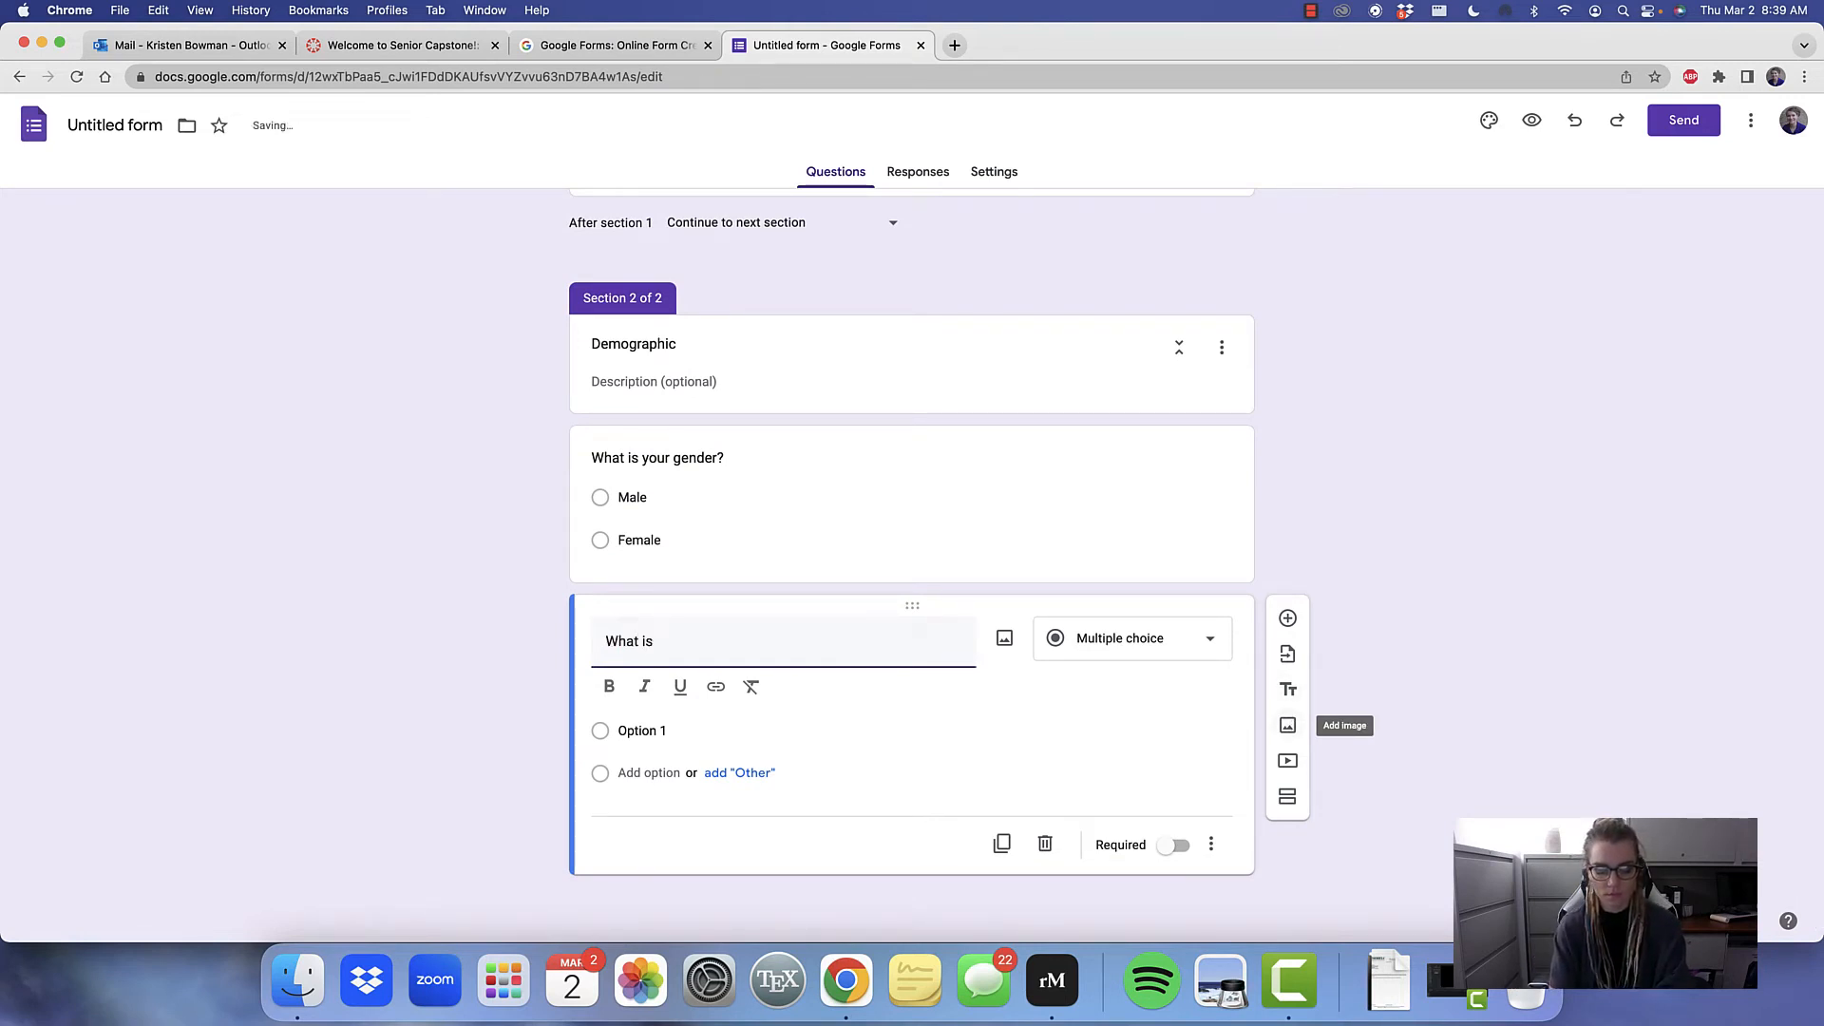
text(your age?)
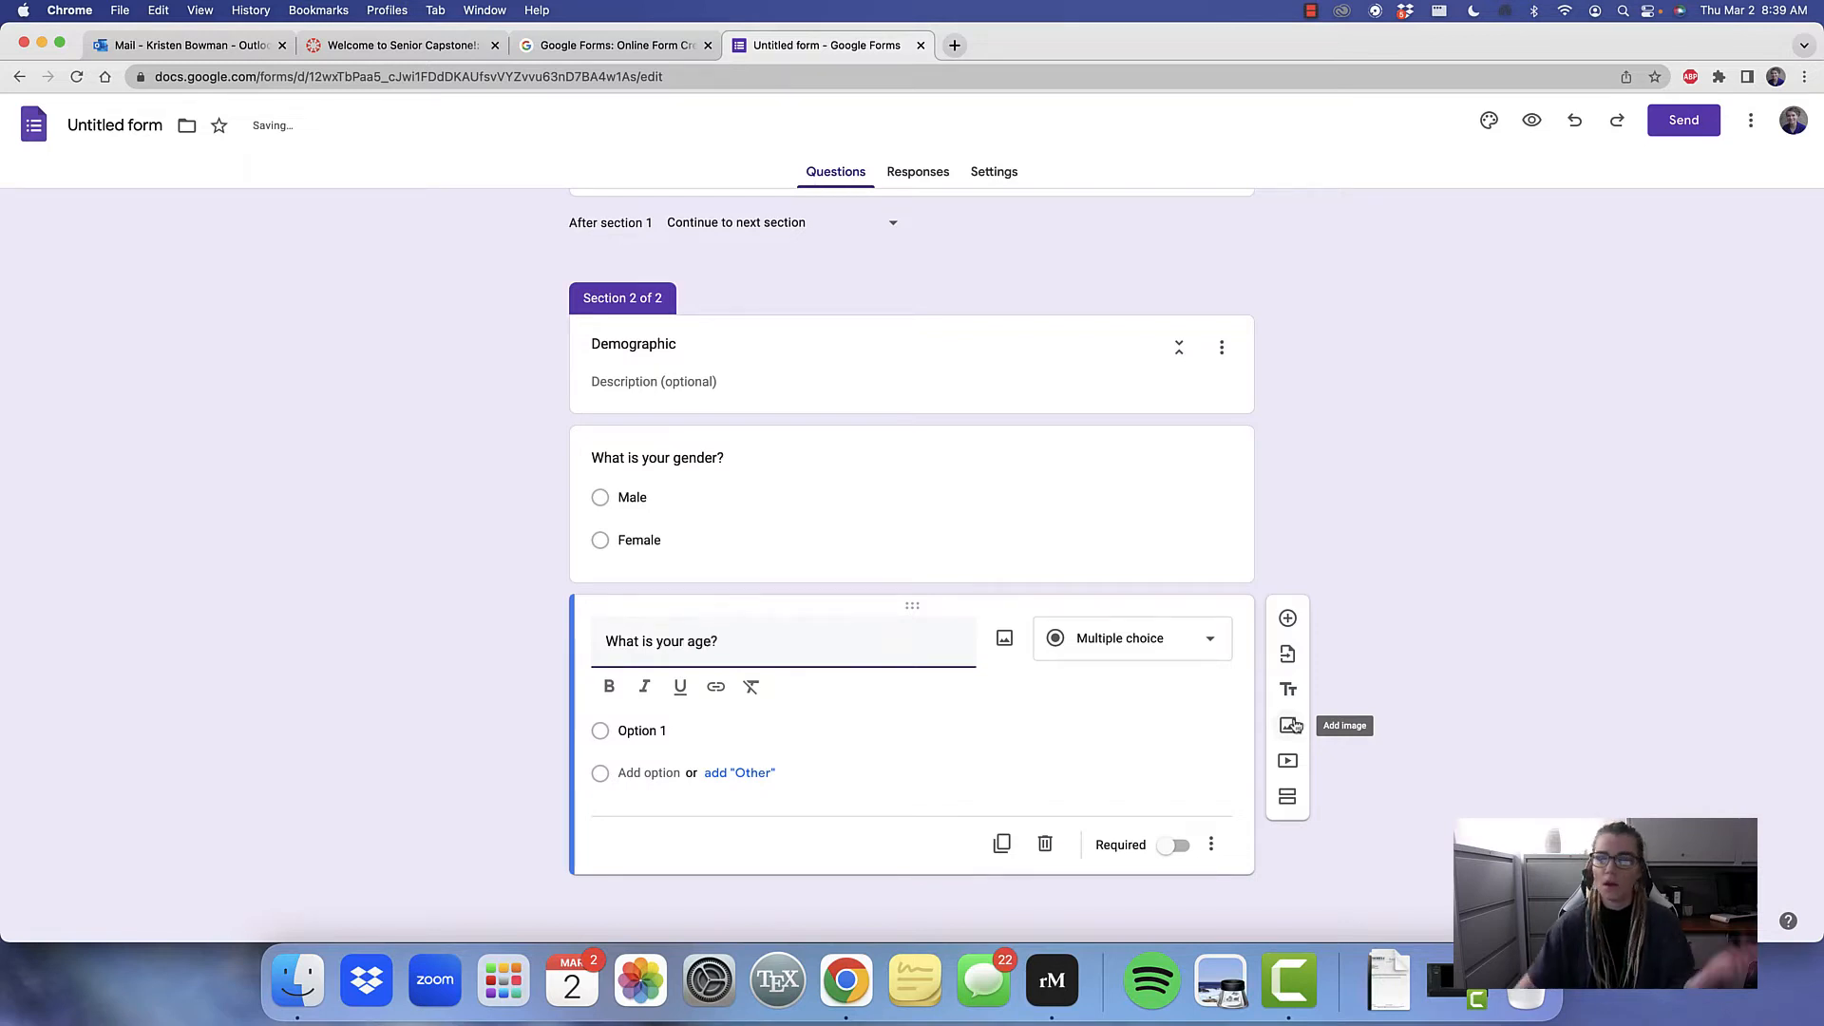
click(1155, 656)
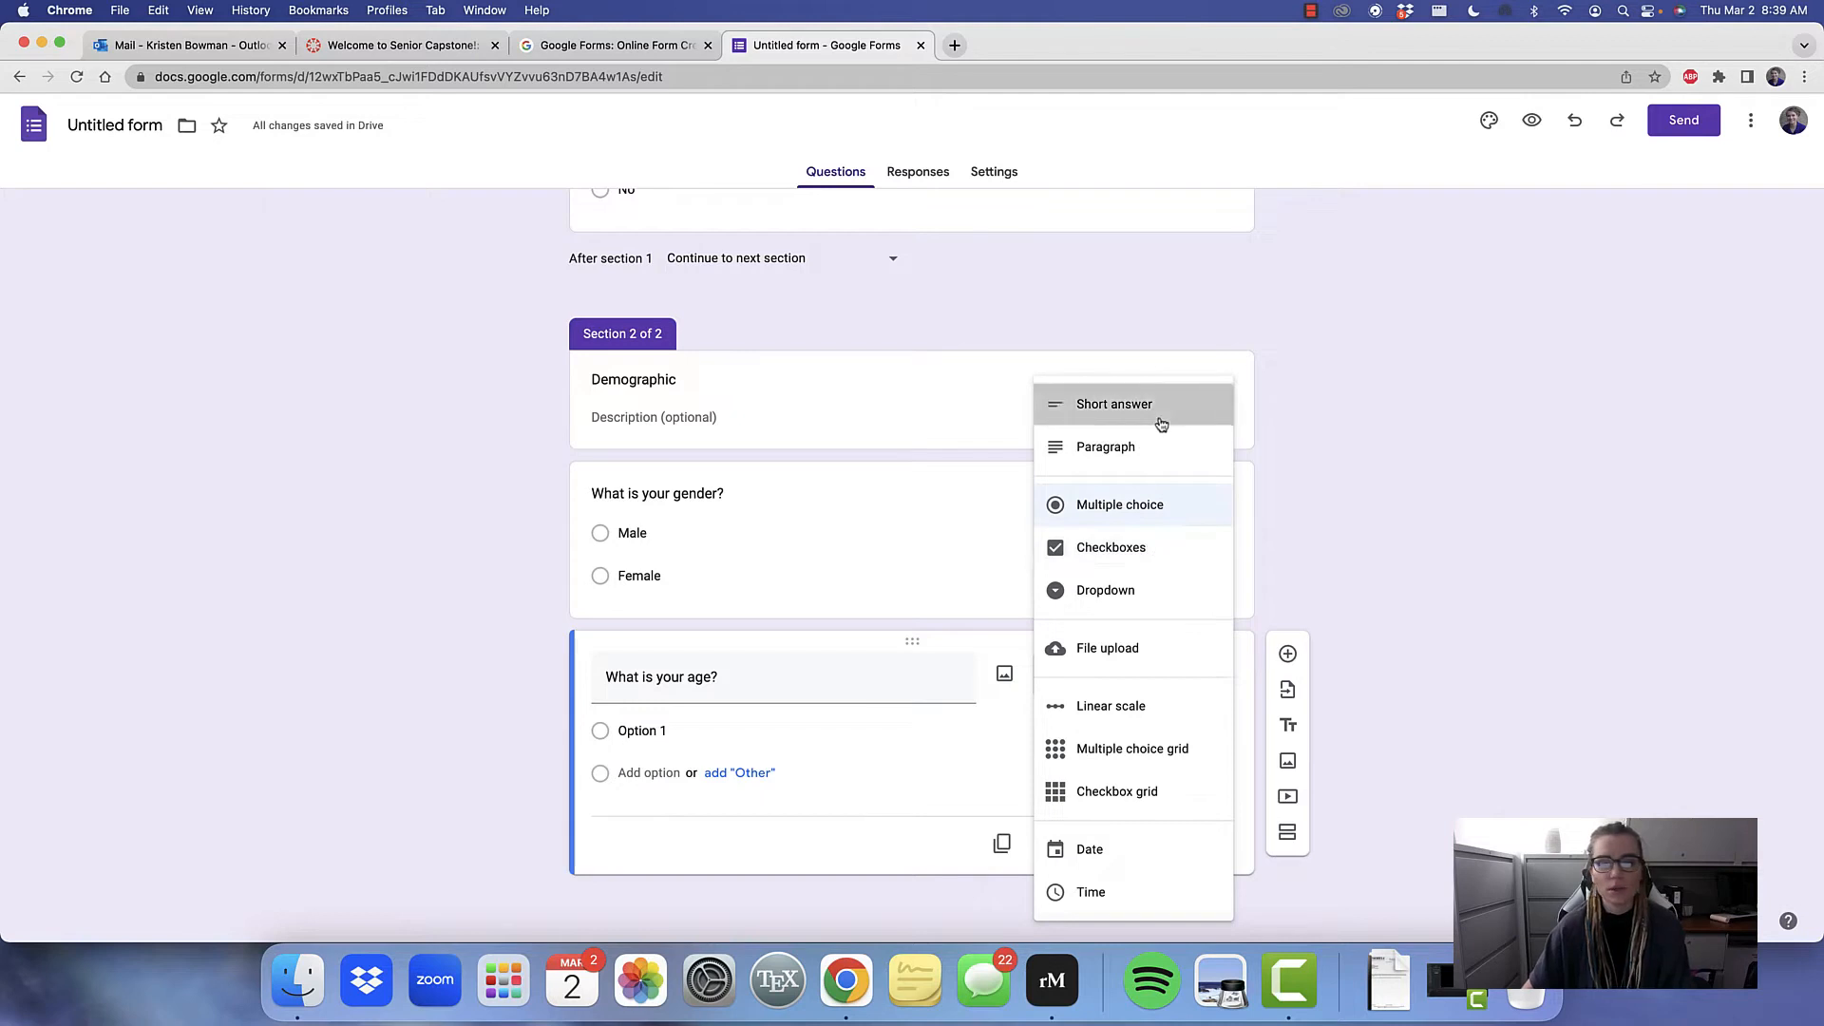
click(1130, 404)
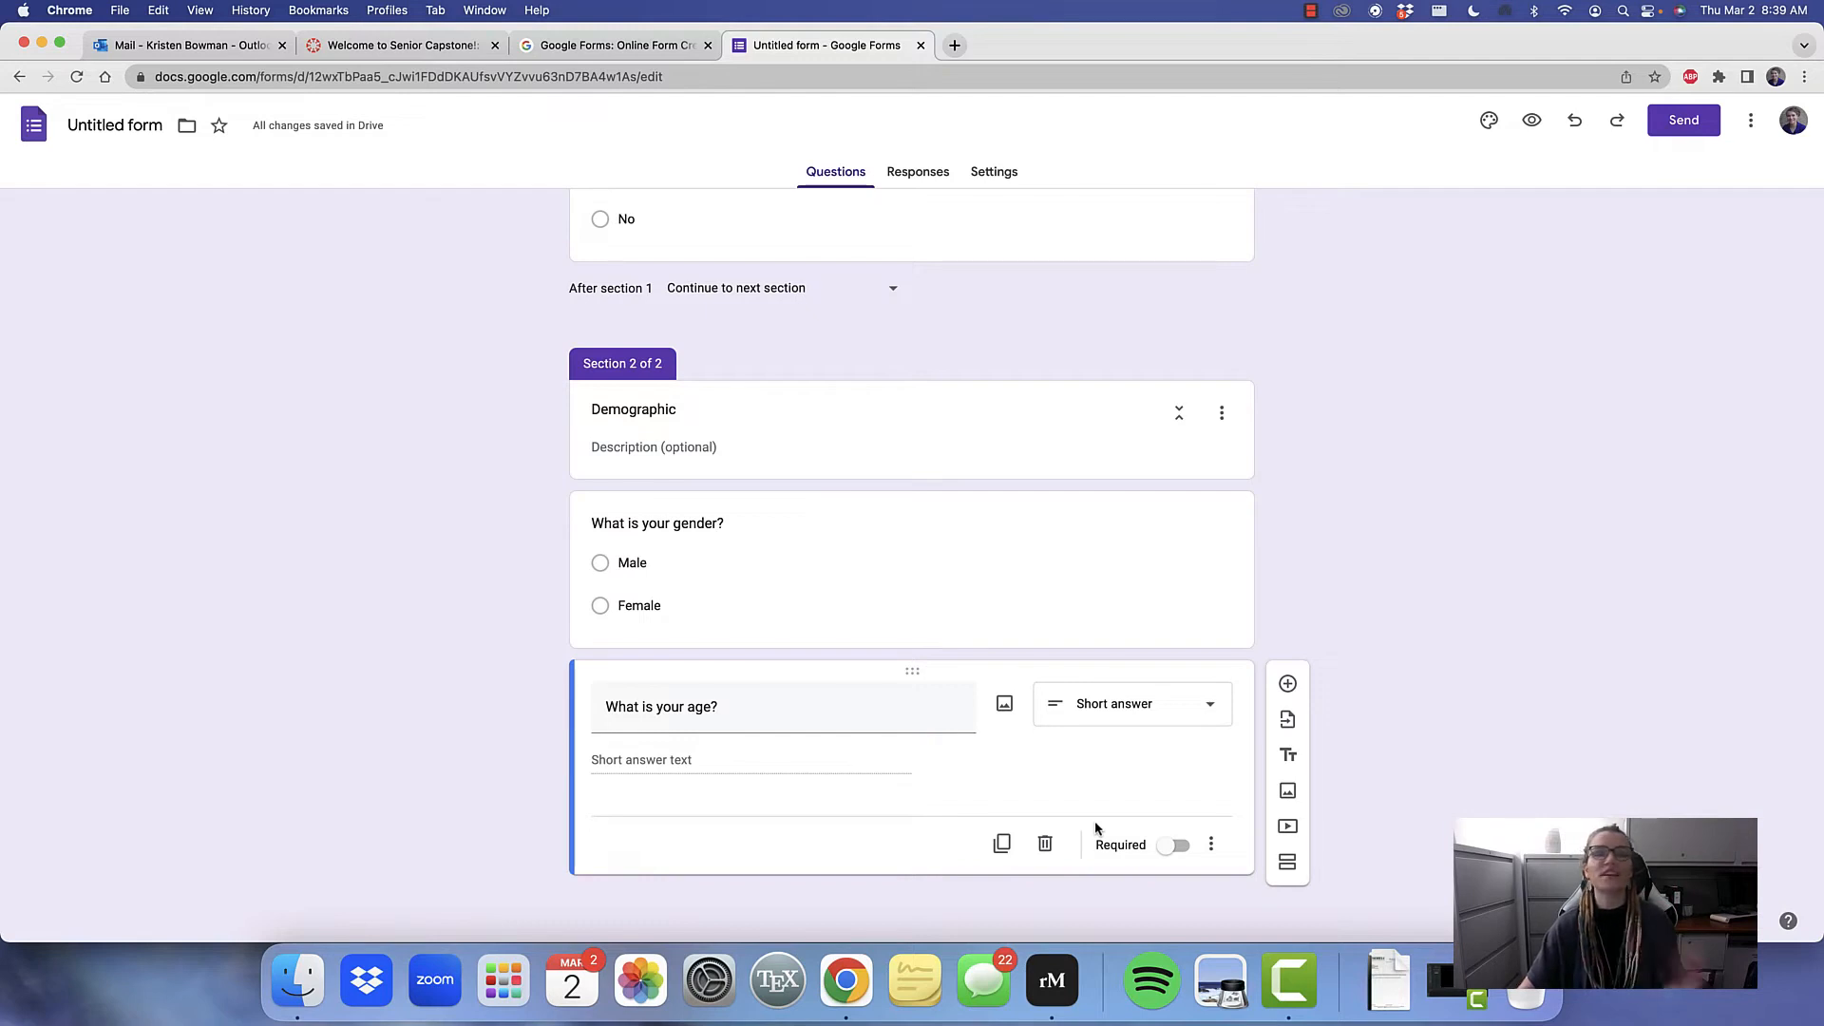
Add a multiple-choice question below the age question with the text "What is your classification?"
click(1287, 684)
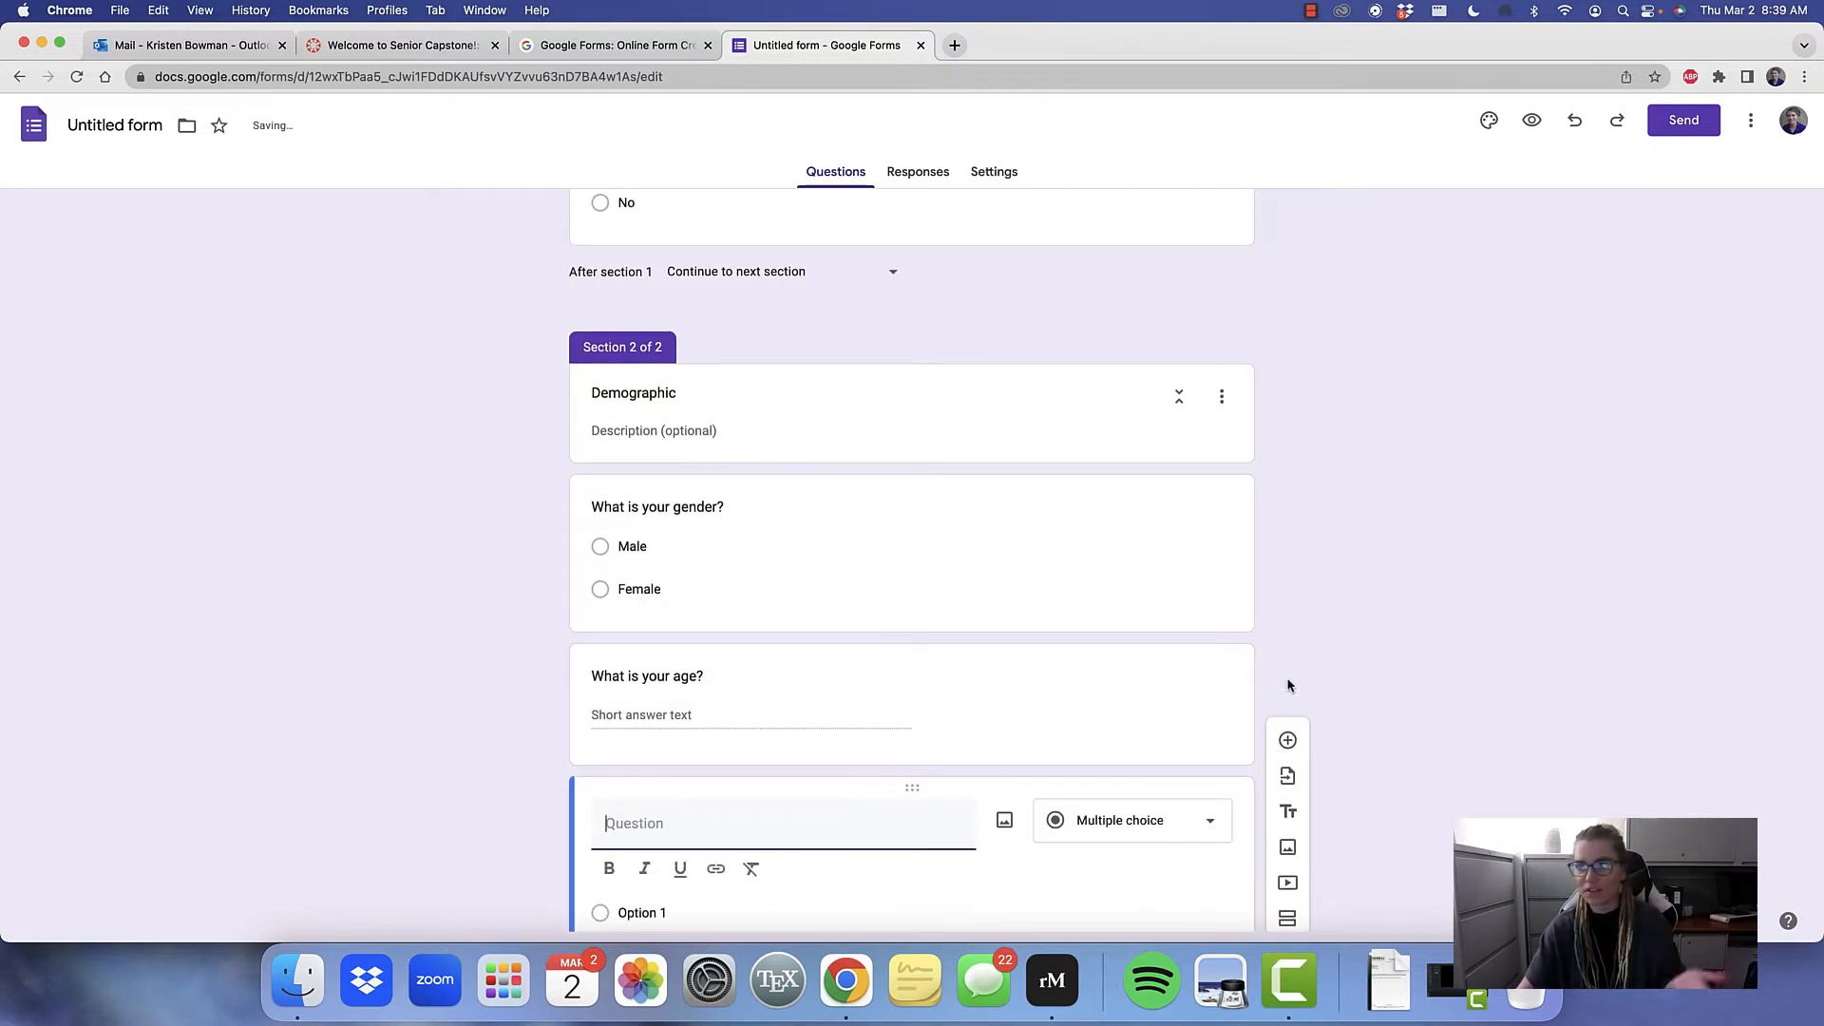
scroll(916, 693, down, 1)
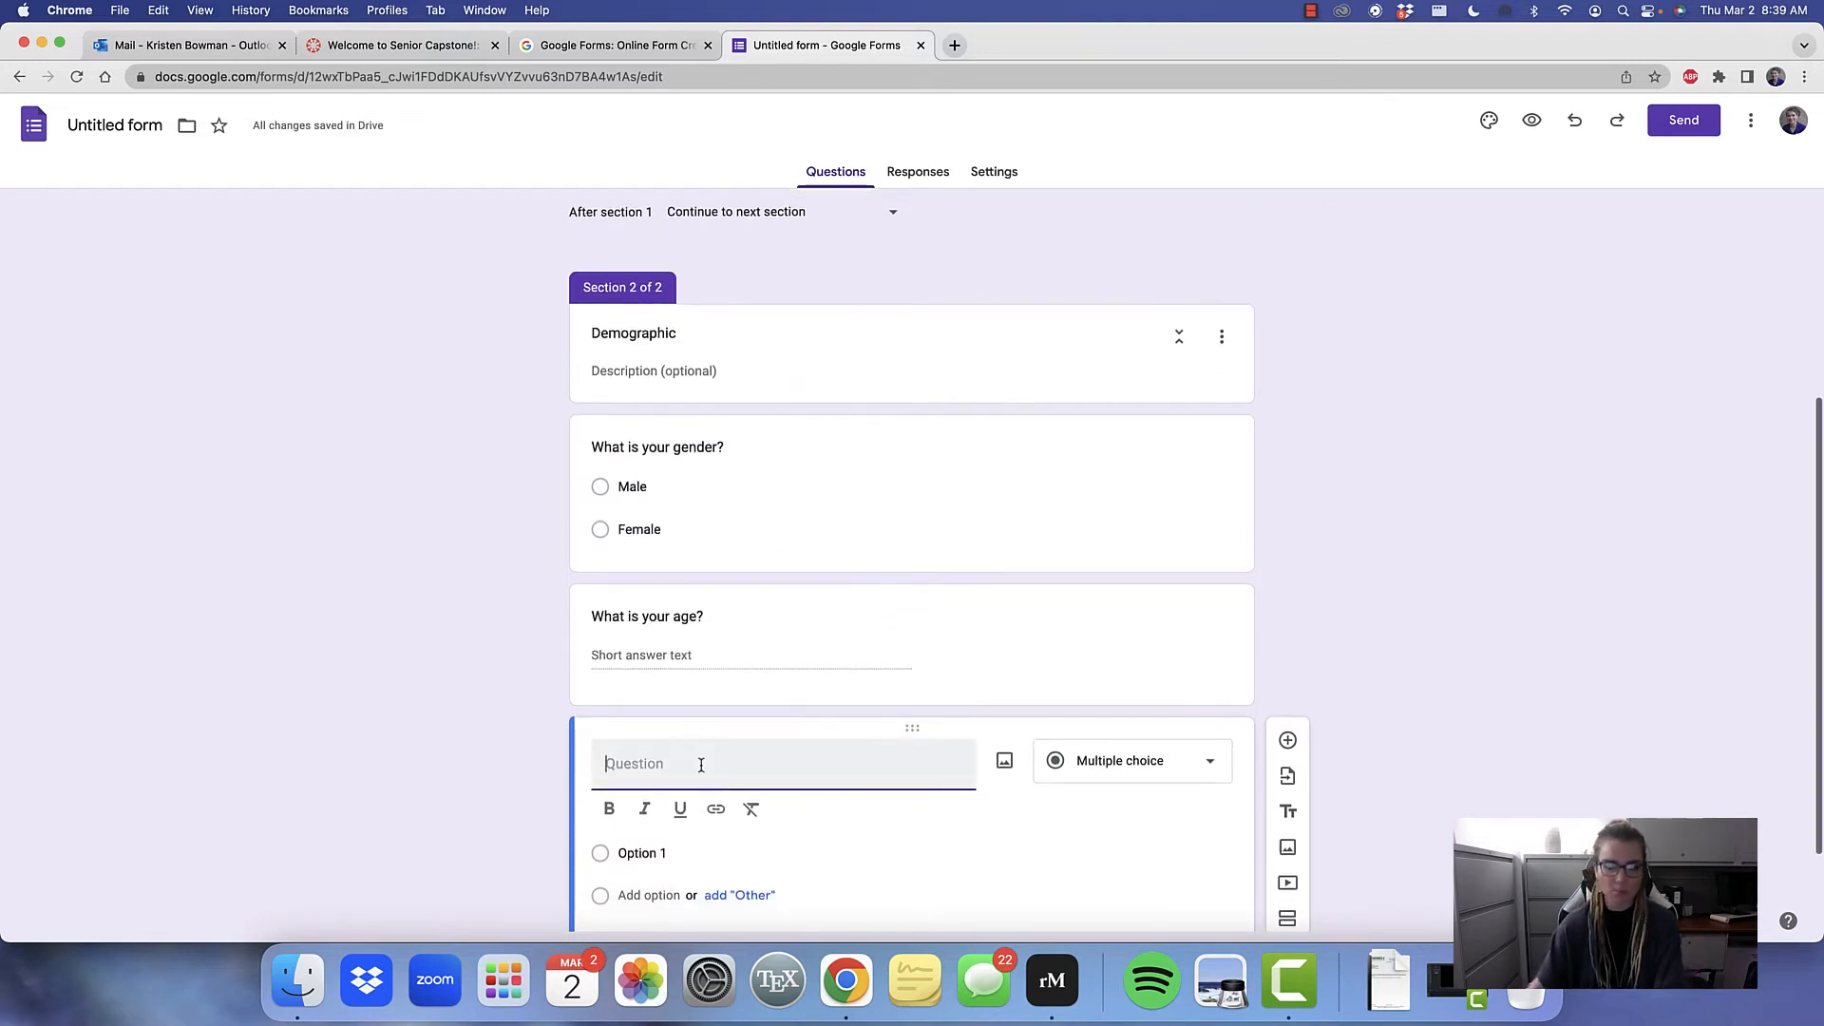
text(W)
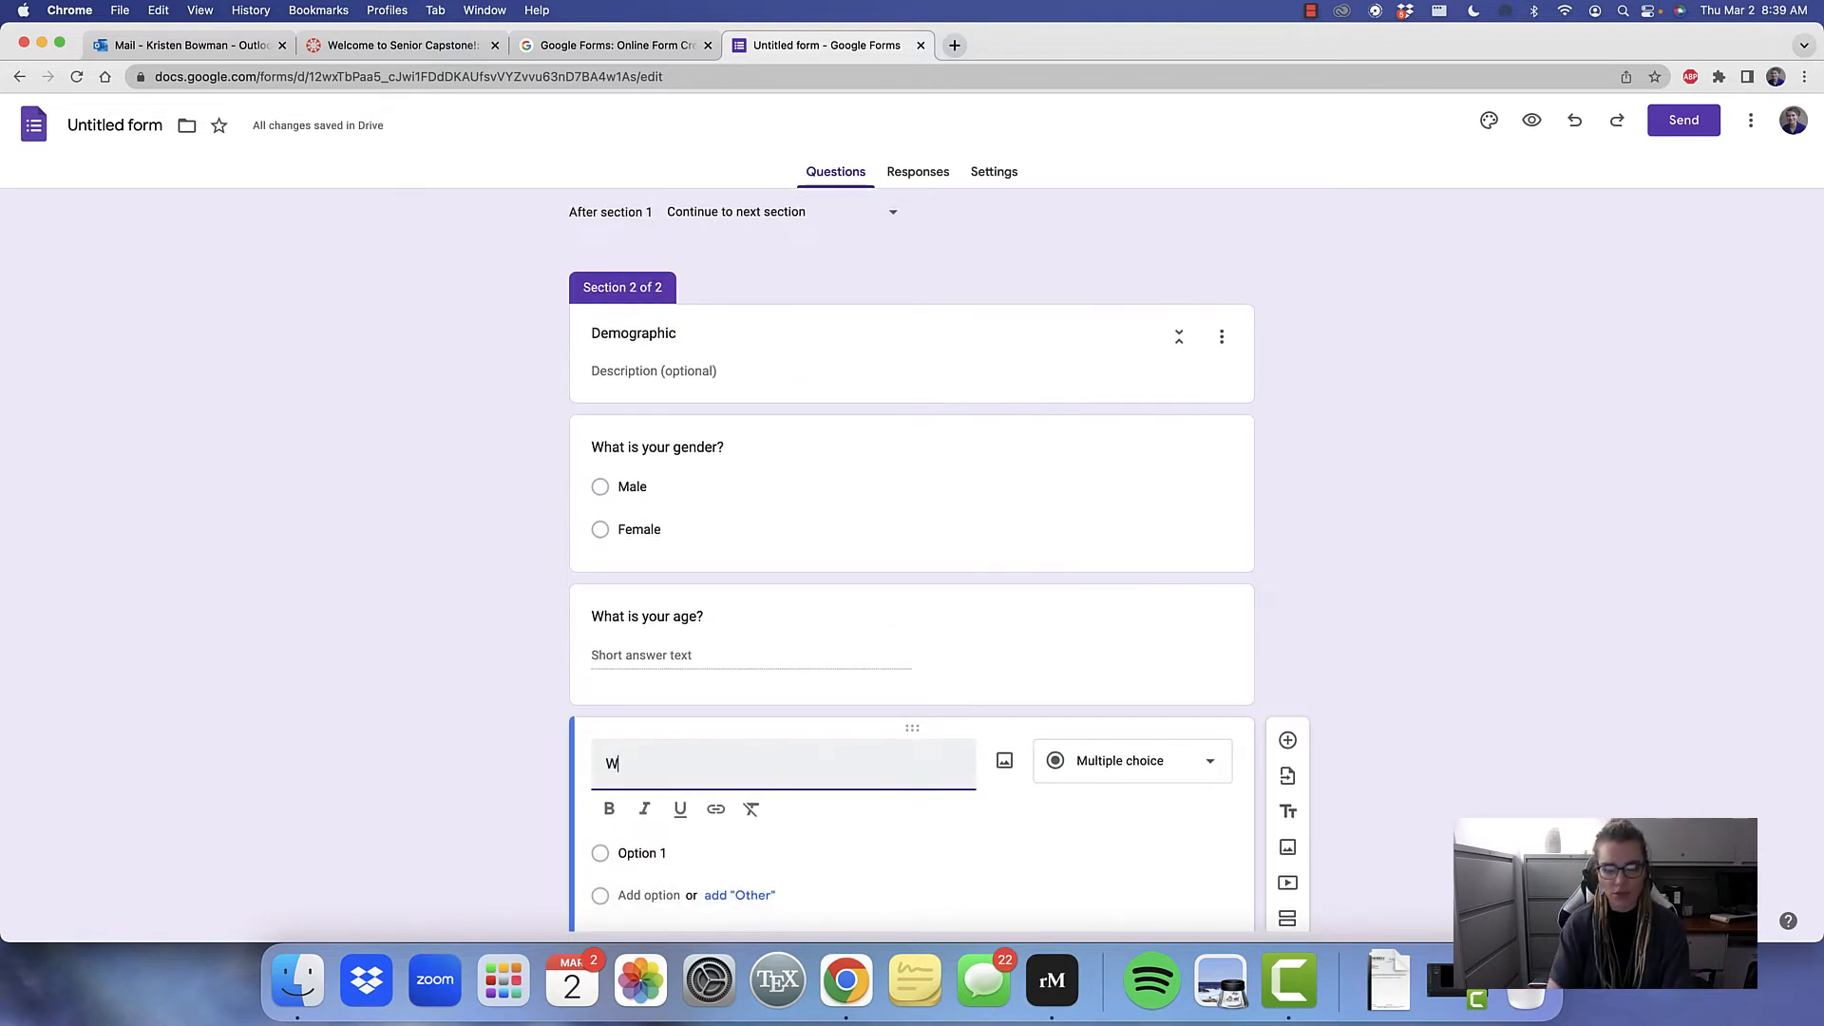
text(hat is your)
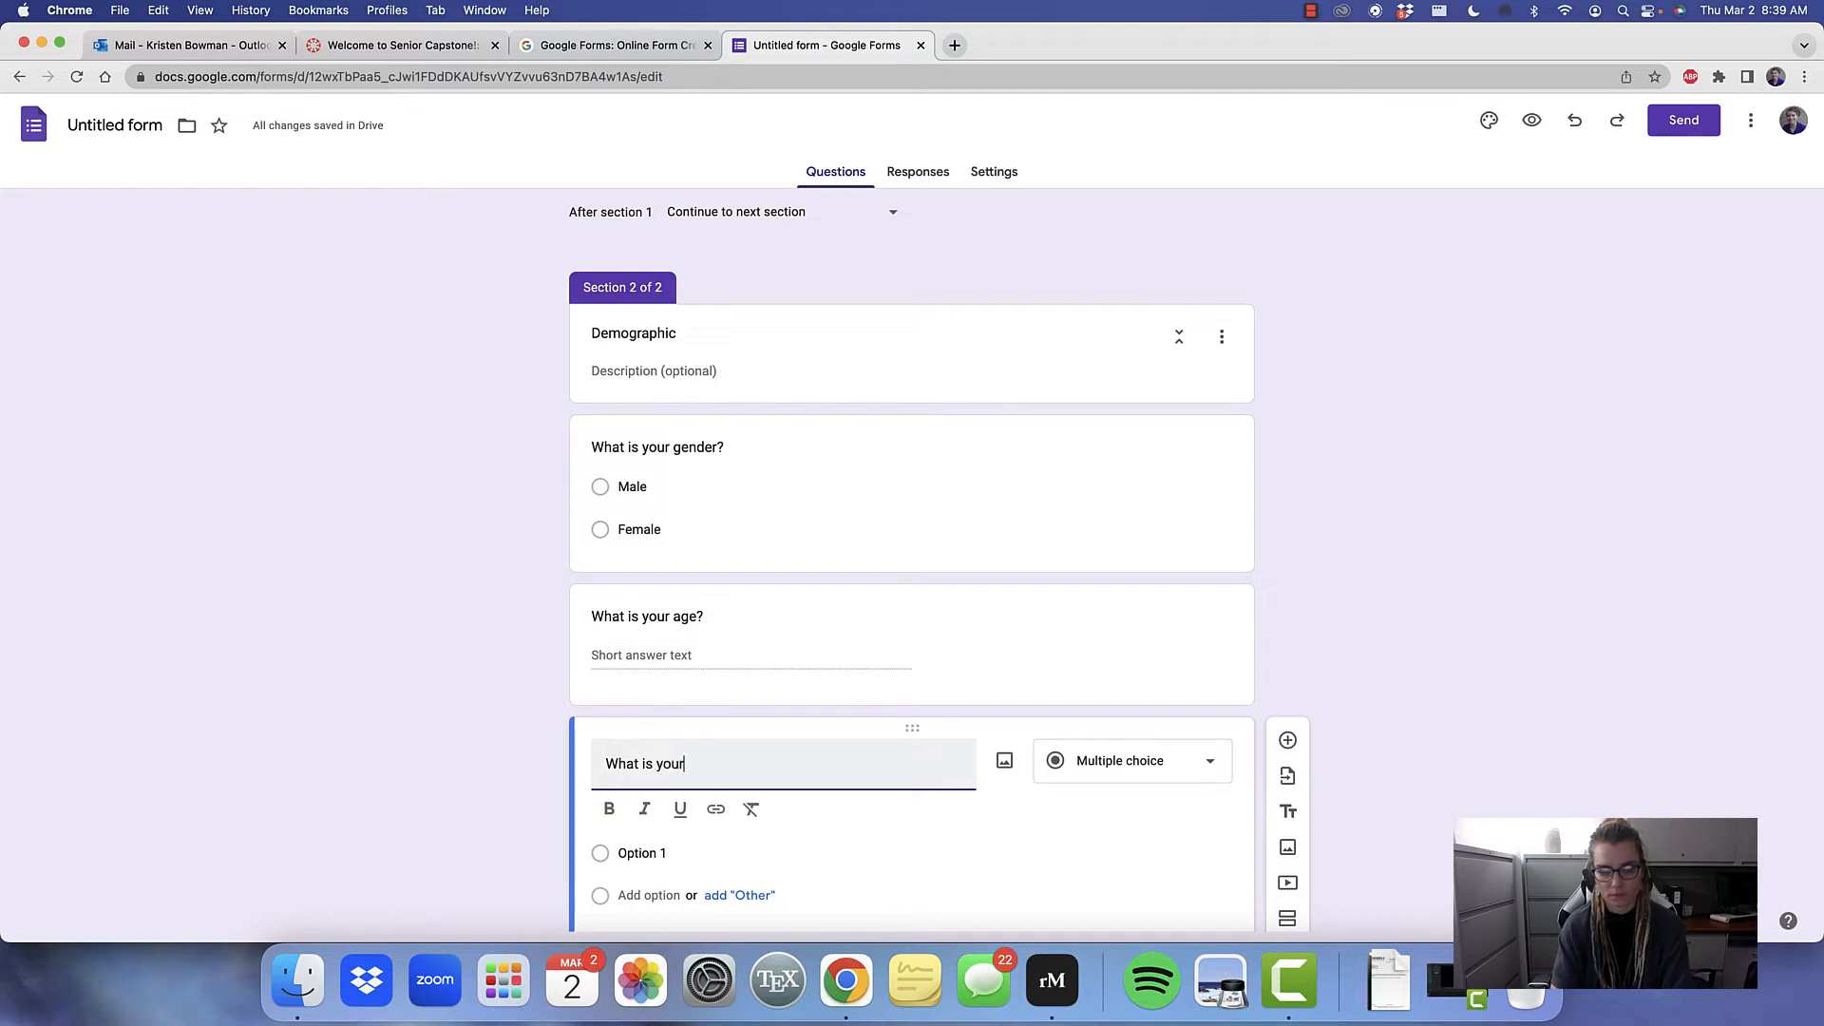
text( classificatio)
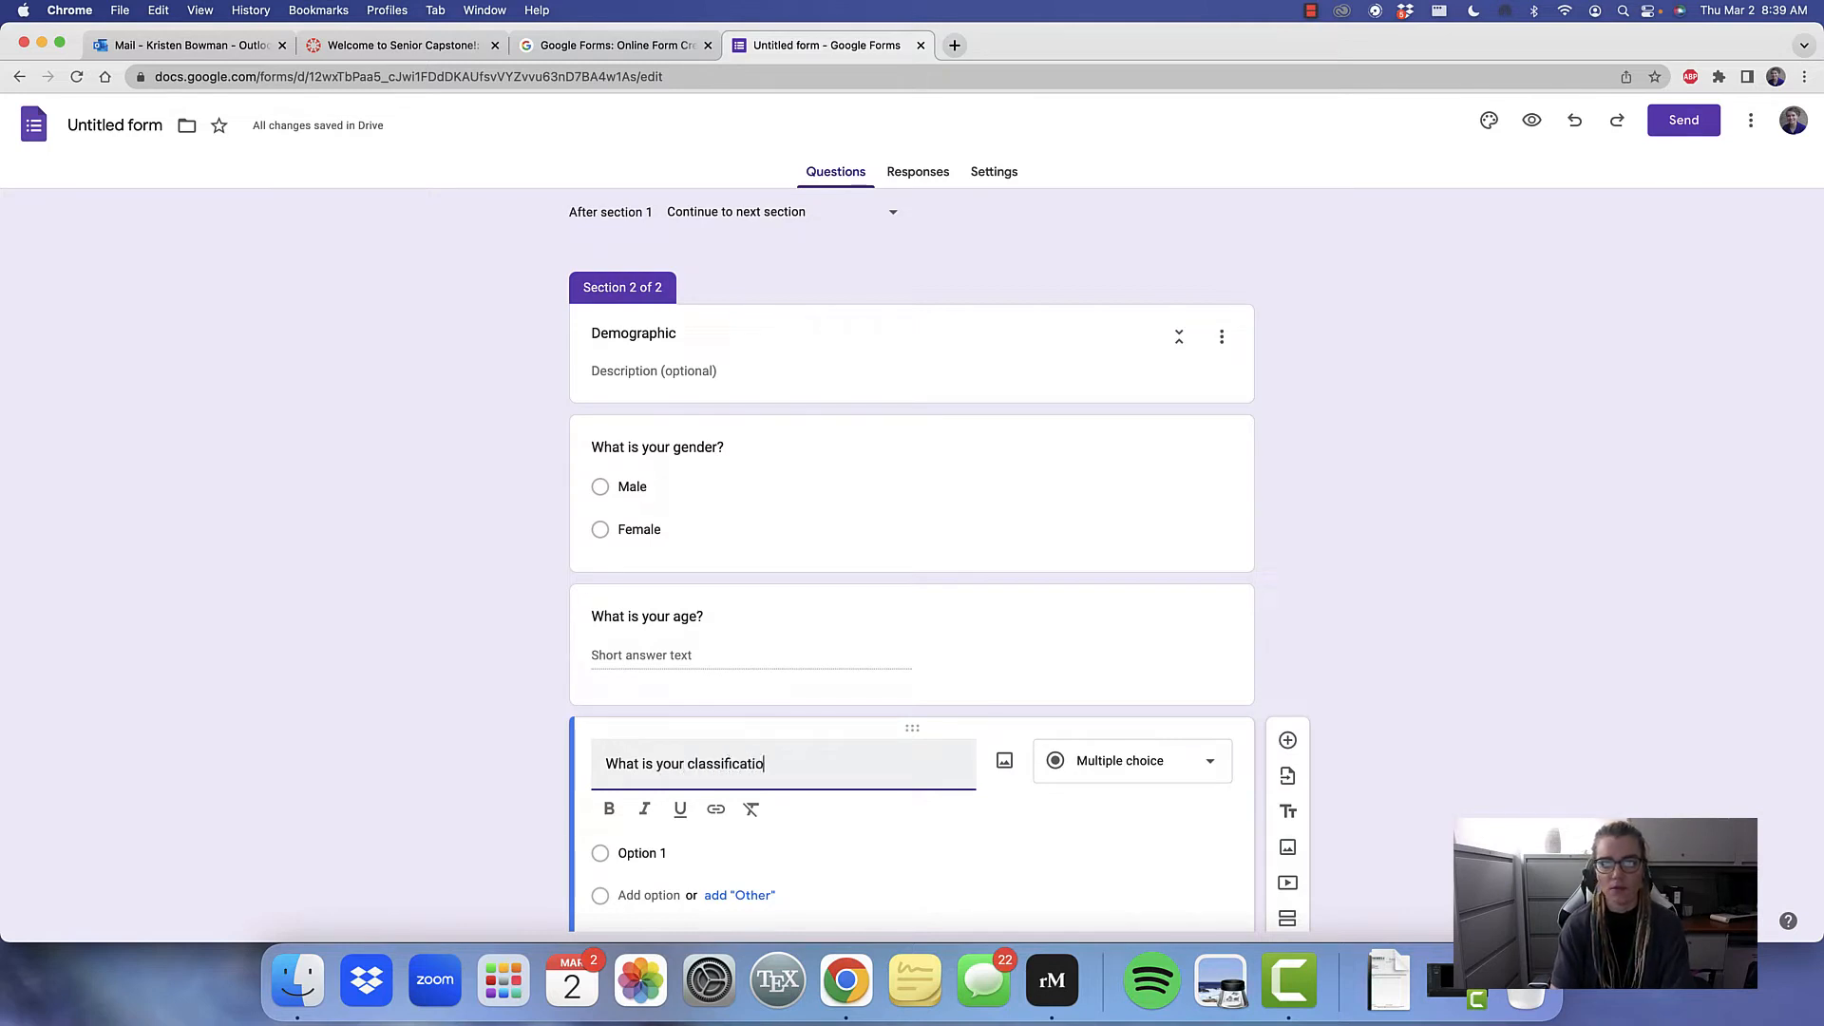
text(n?)
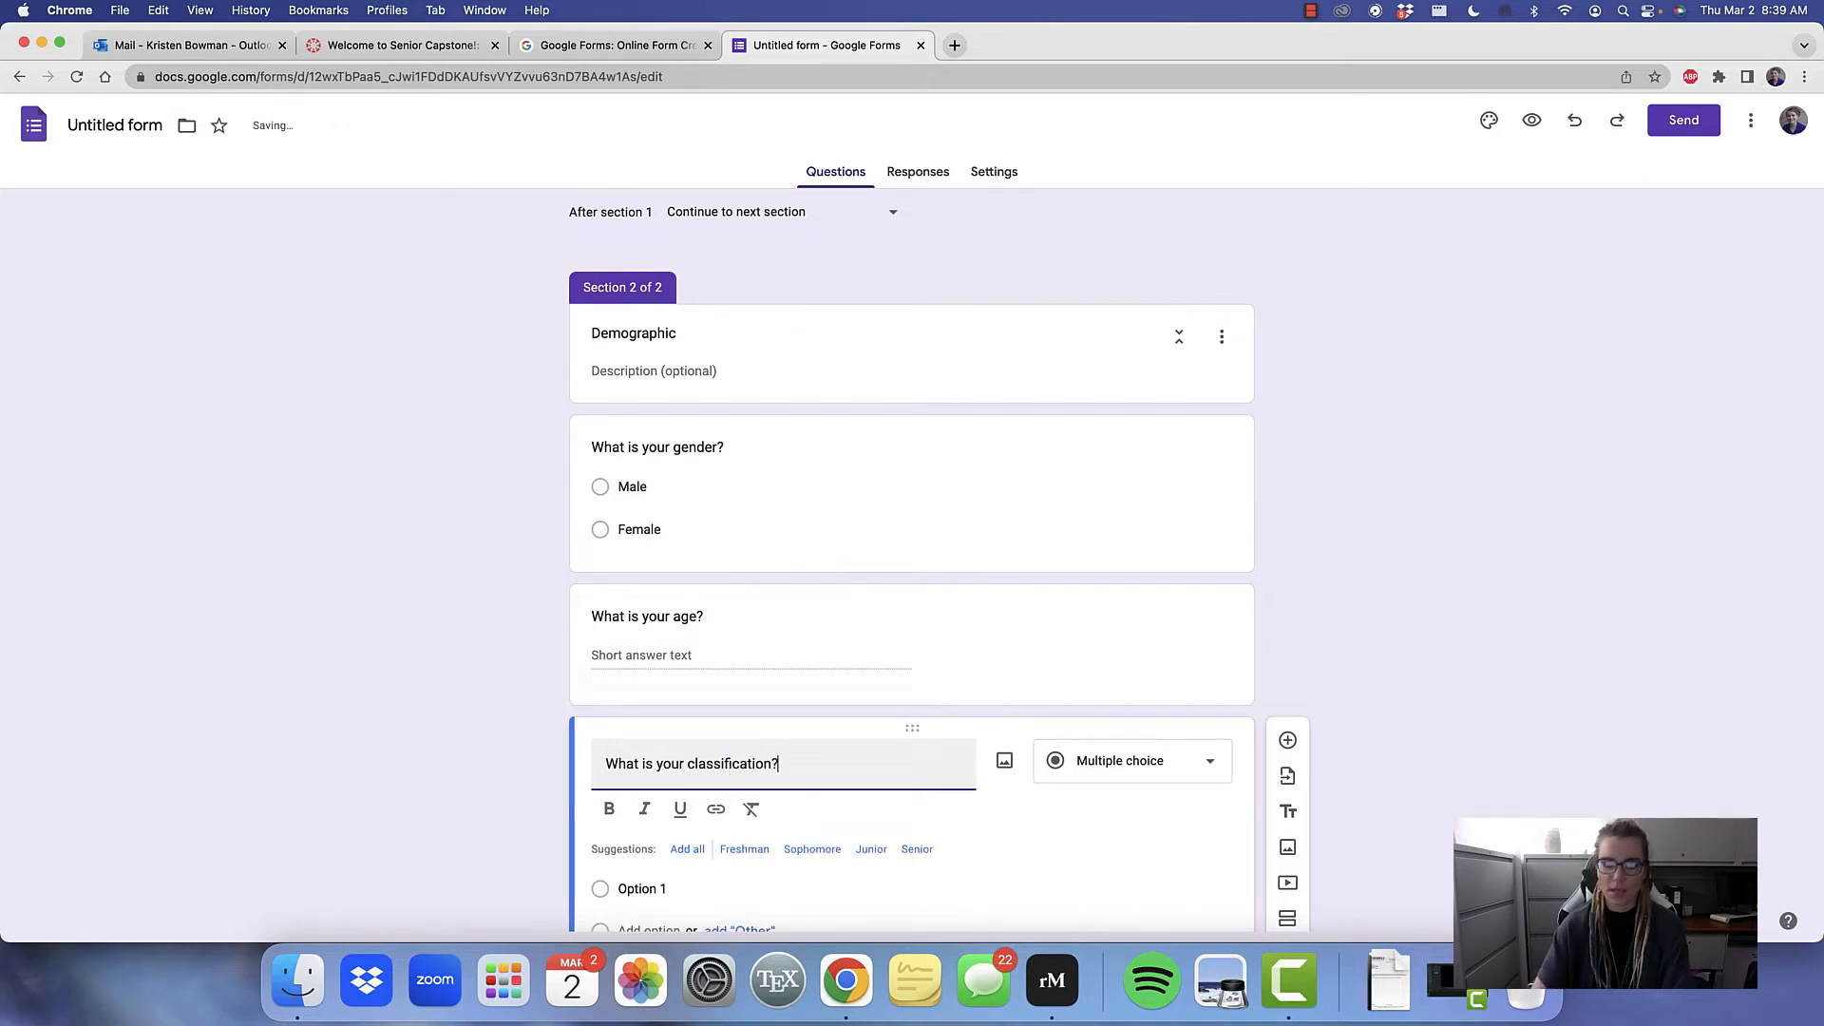
Give the classification question the answer options "Freshman", "Sophomore", "Junior", "Senior" and "Graduate"
click(638, 888)
text(Freshman)
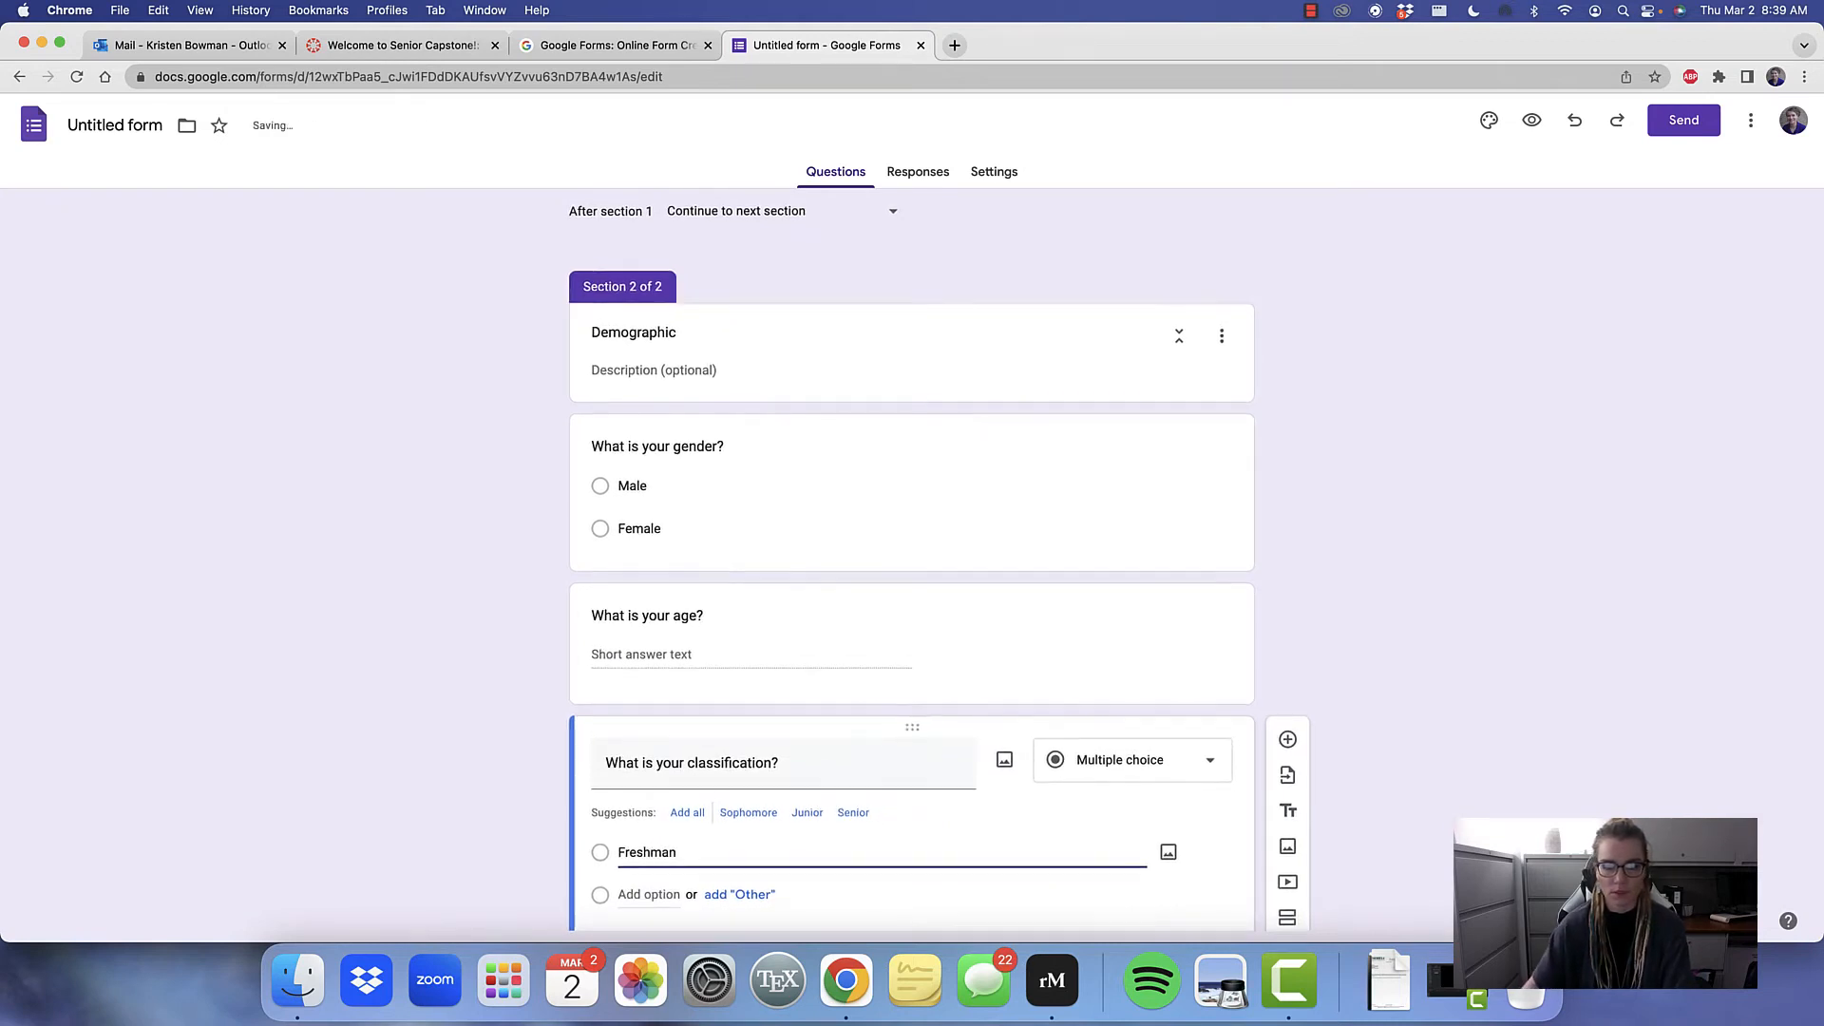
click(637, 893)
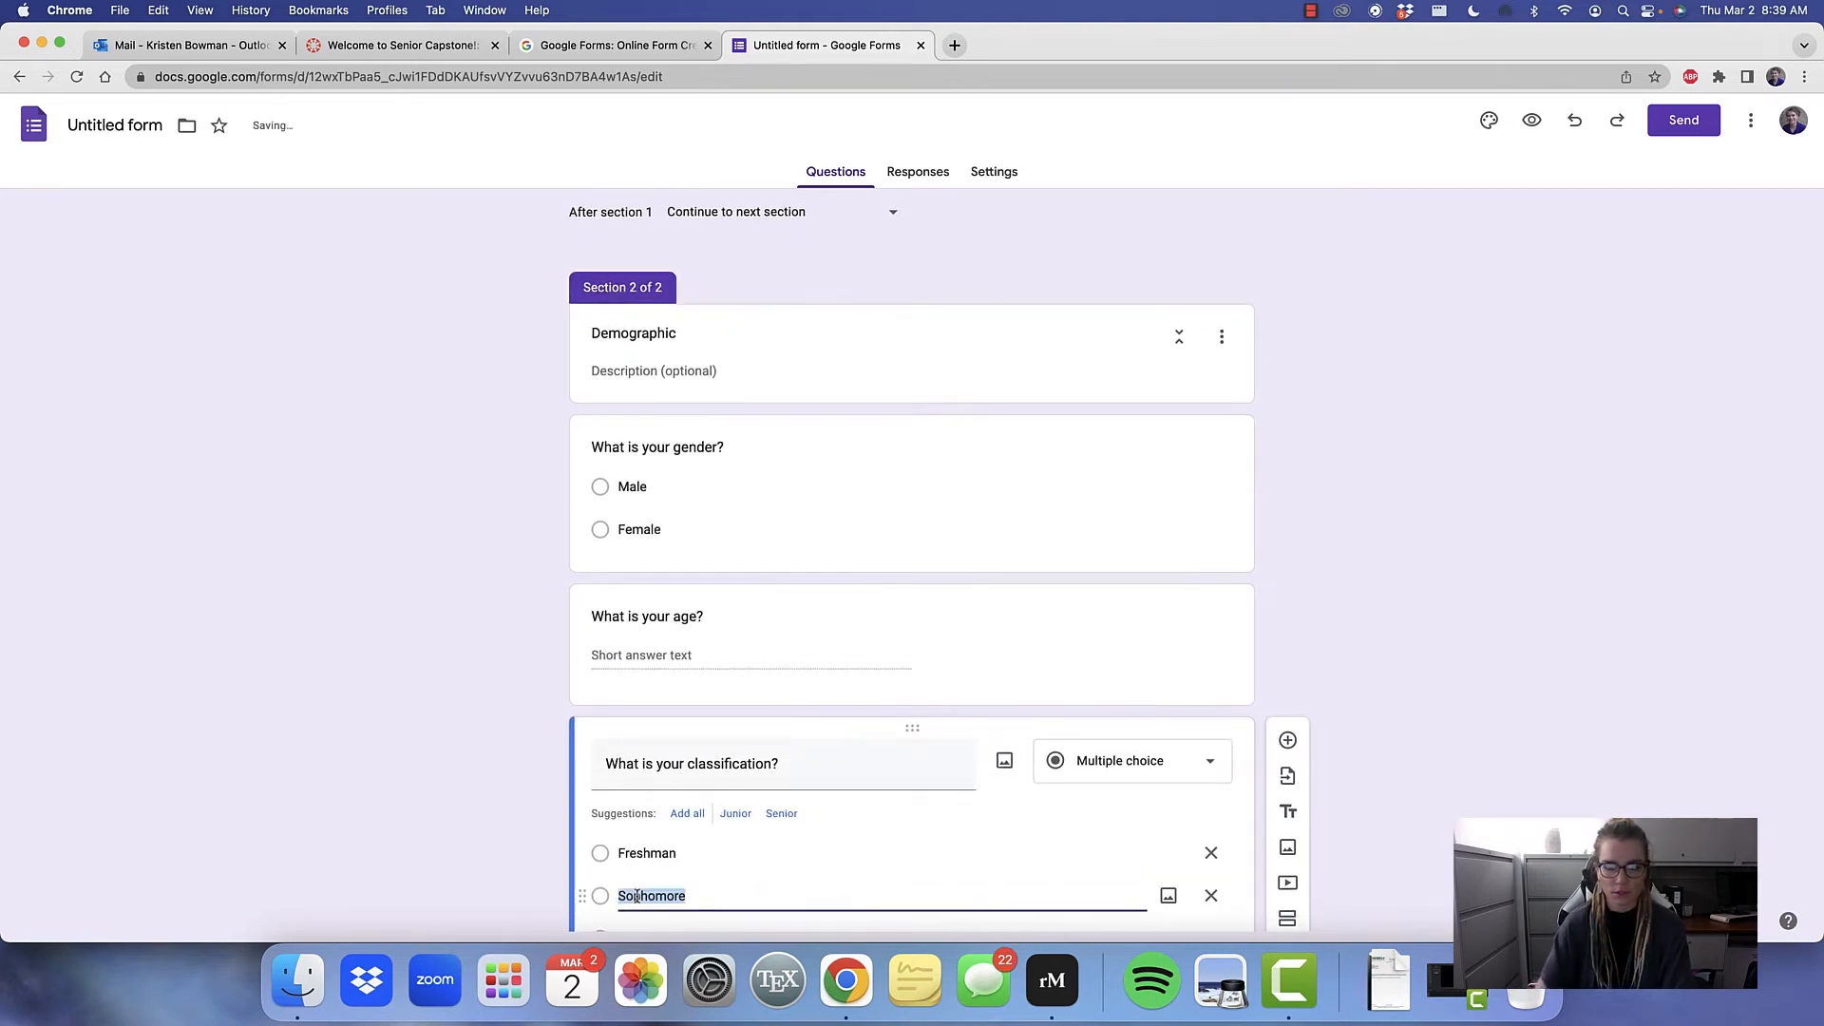
click(649, 765)
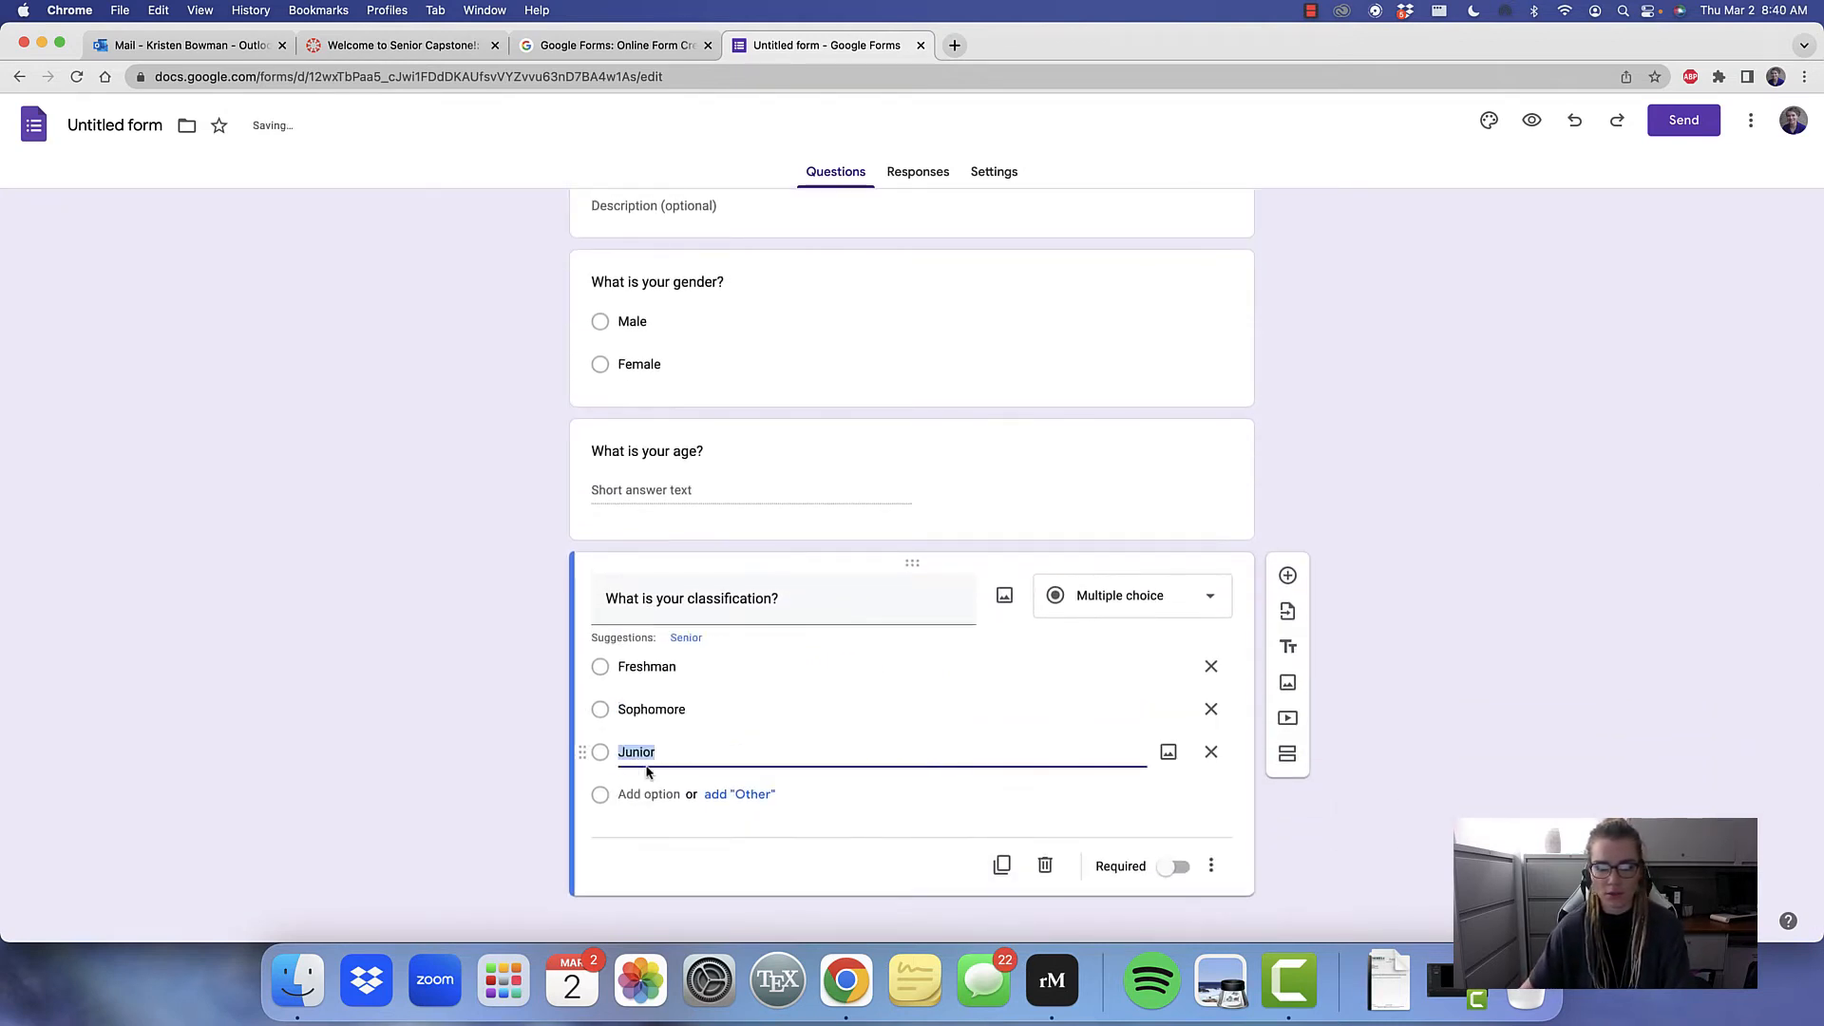
click(643, 794)
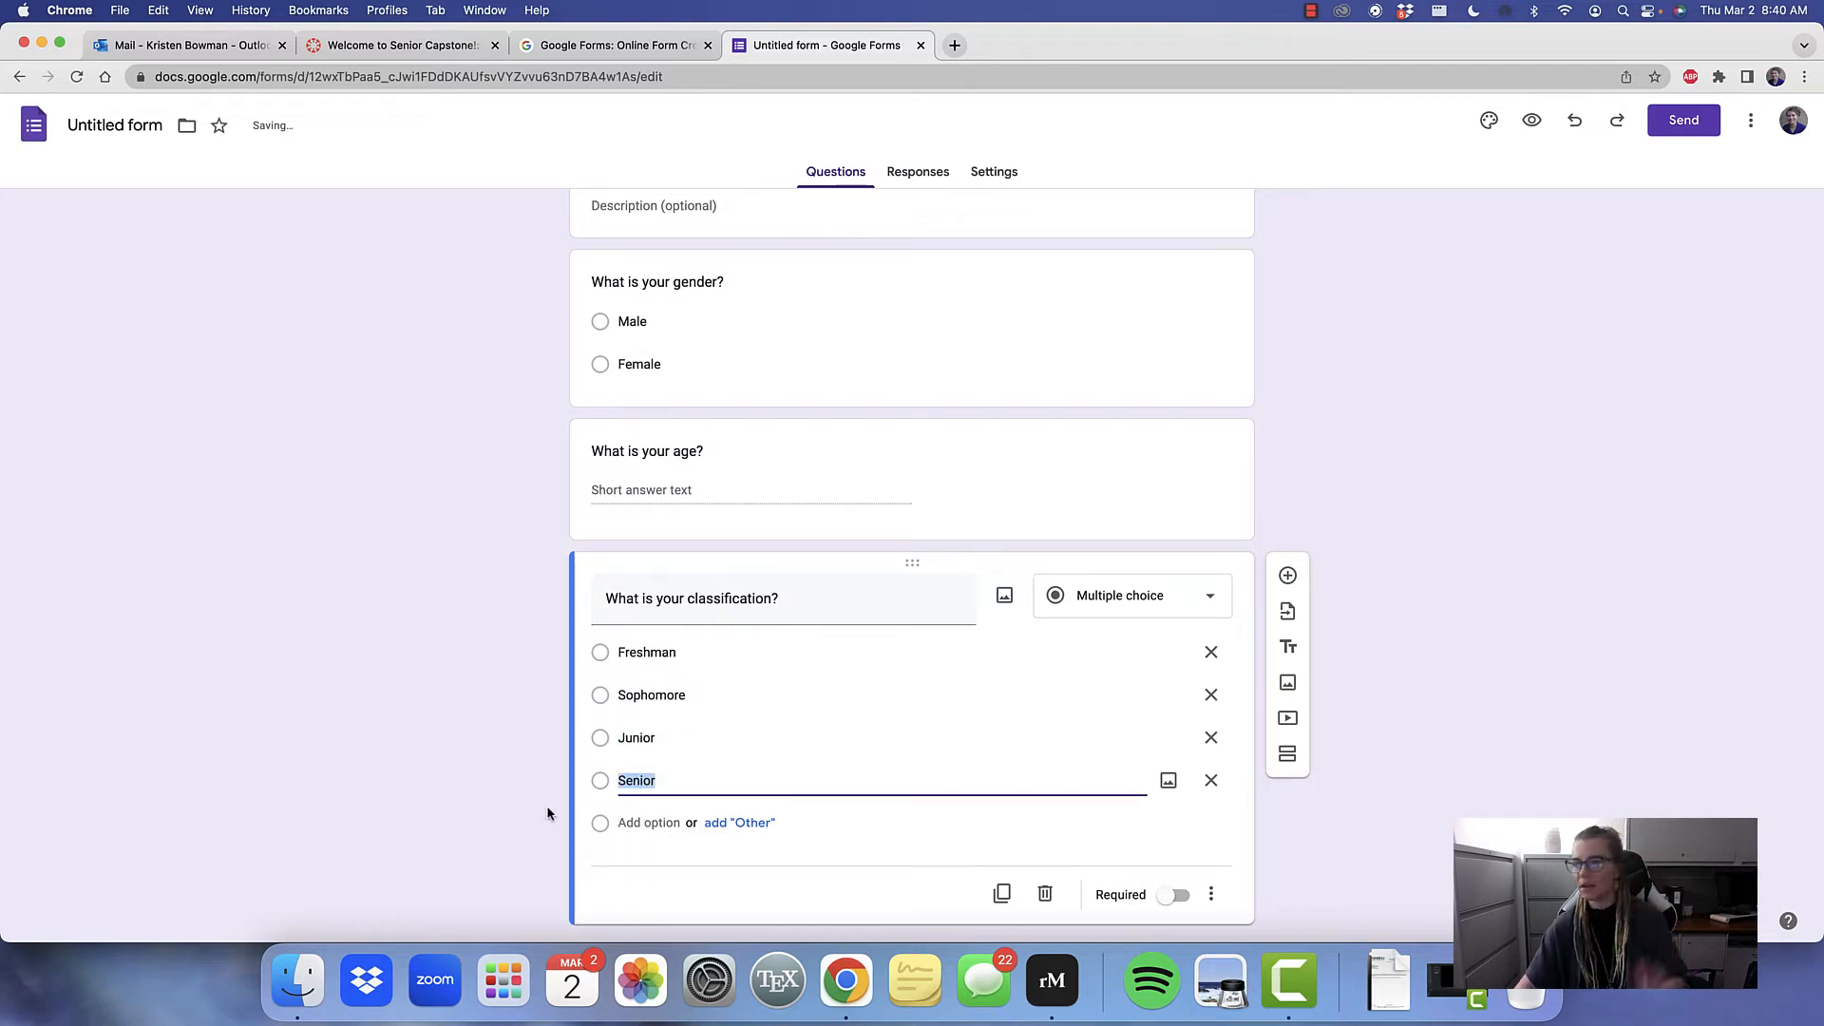
click(649, 823)
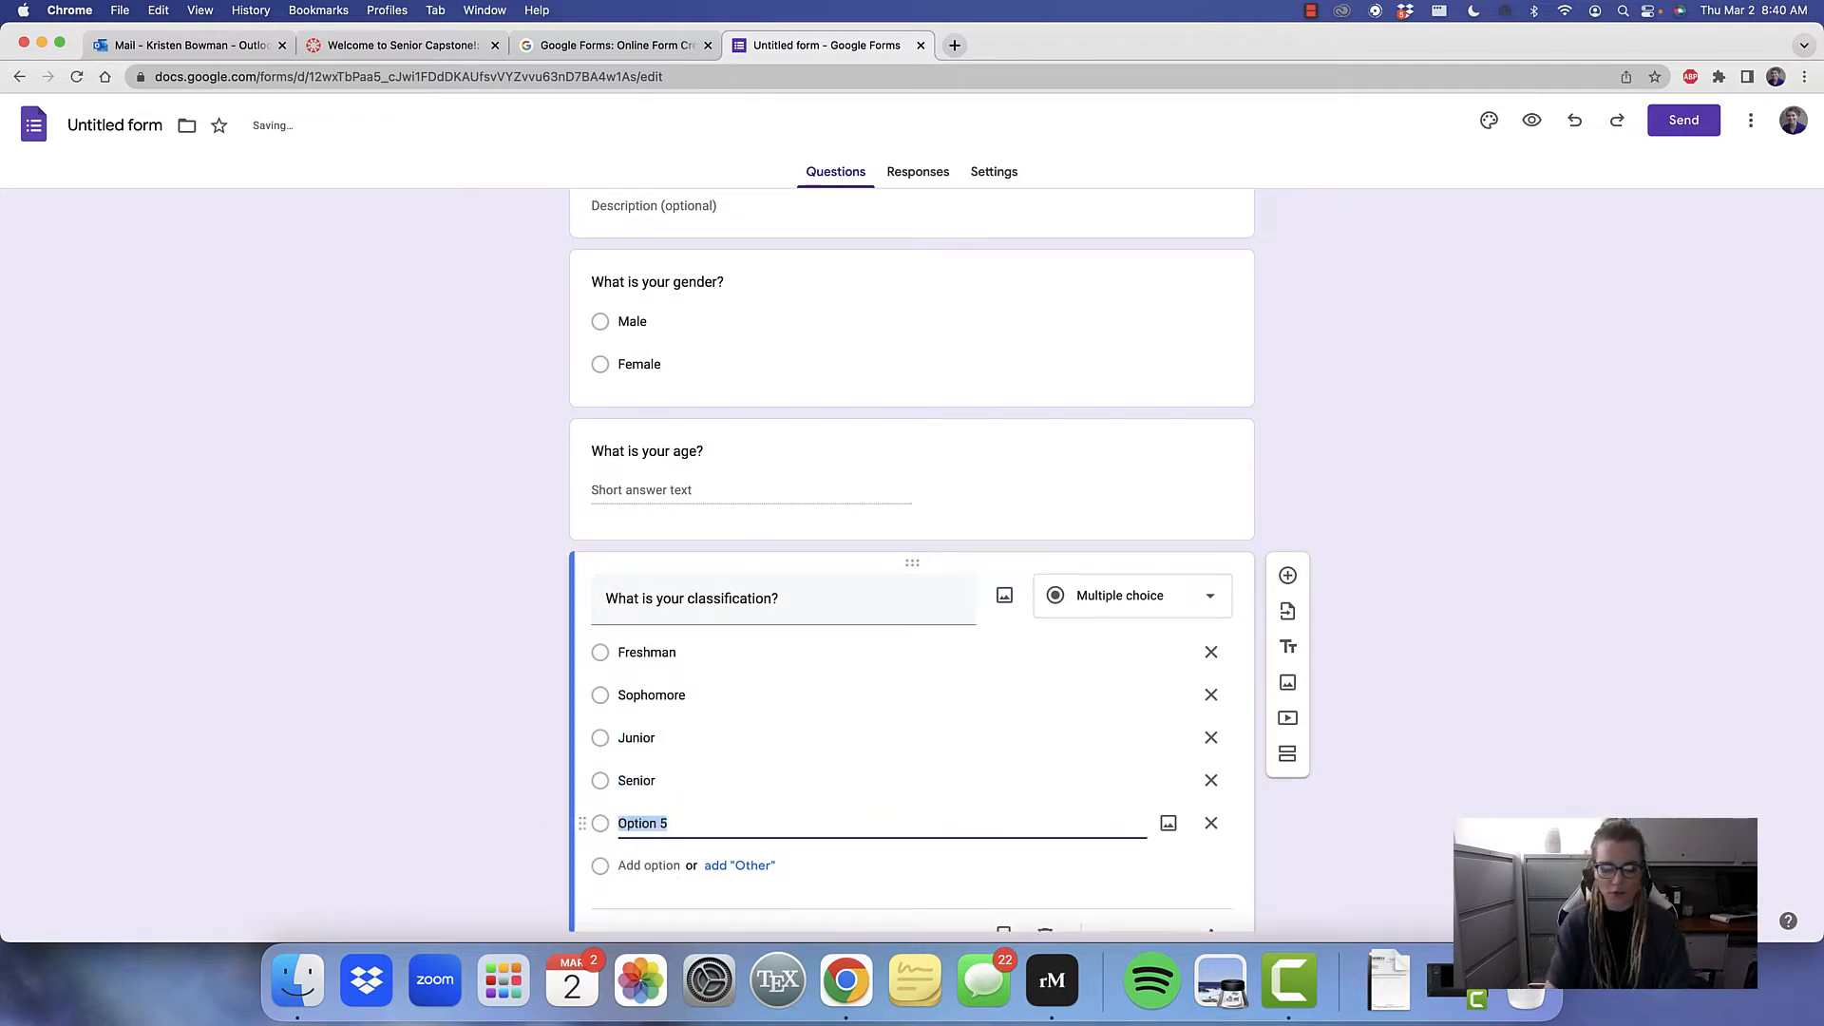
text(Graduate)
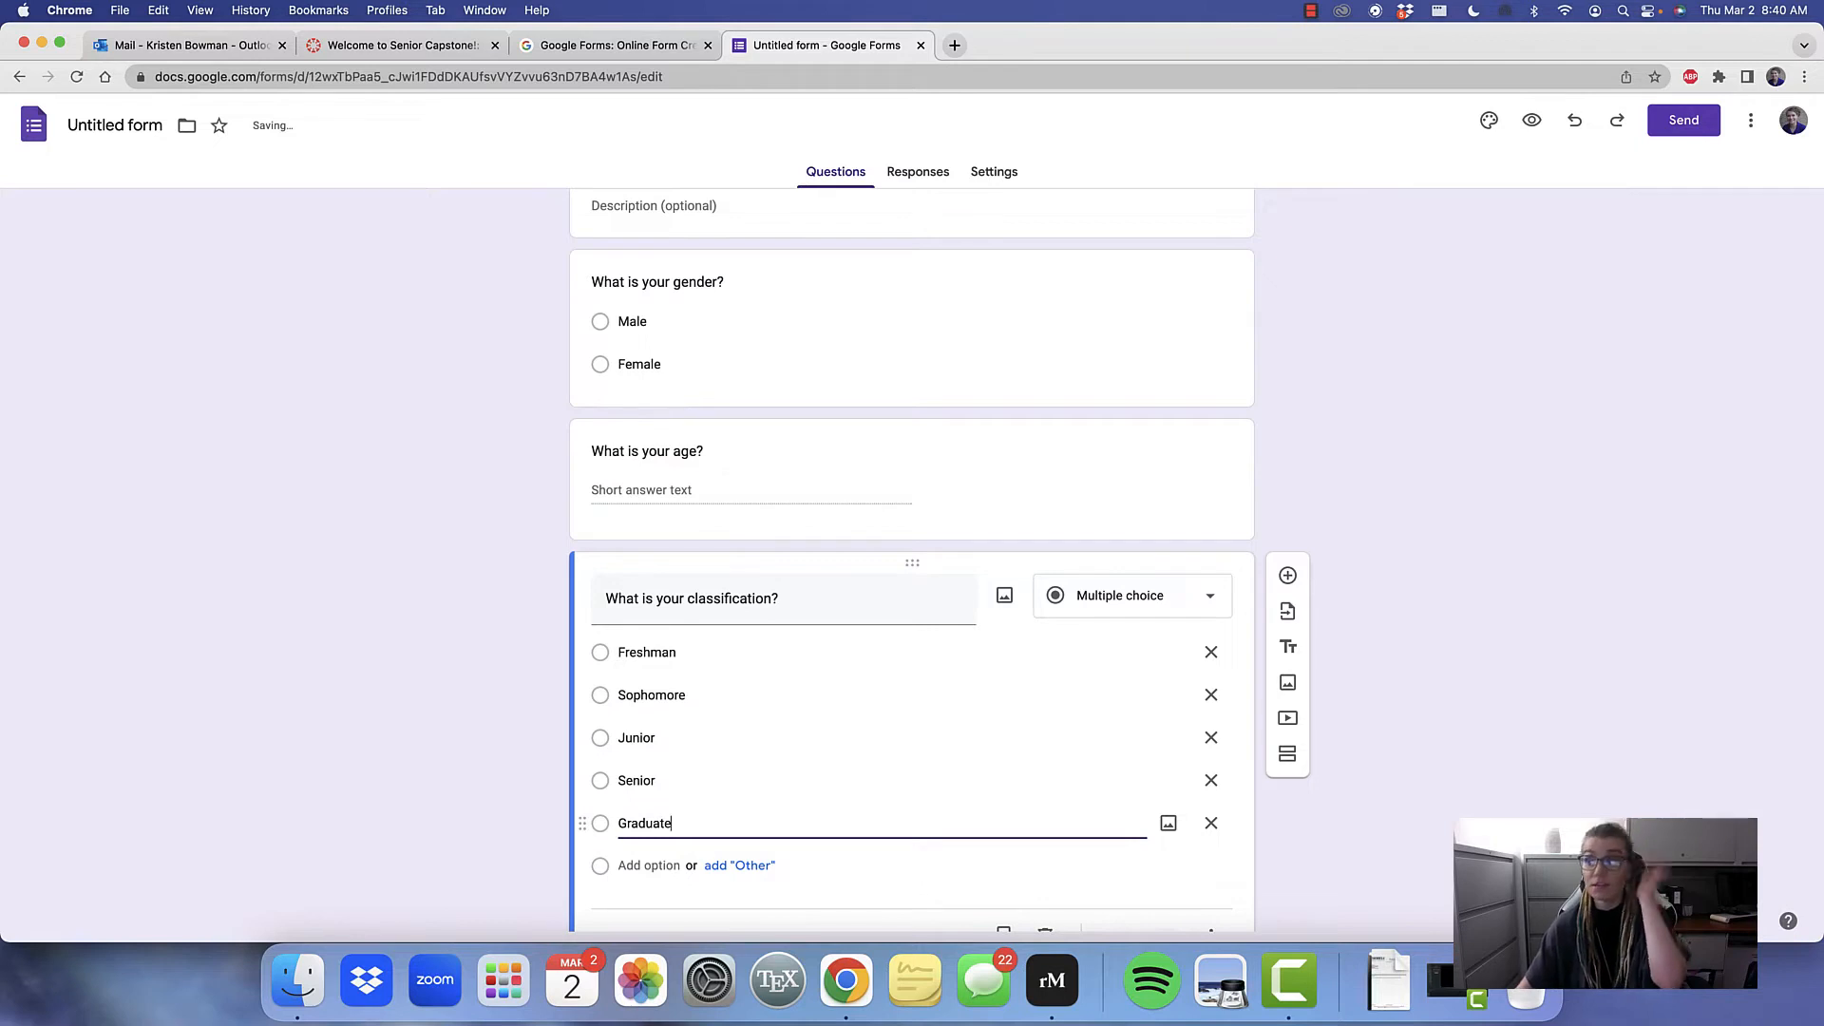
click(1519, 693)
scroll(1250, 557, up, 5)
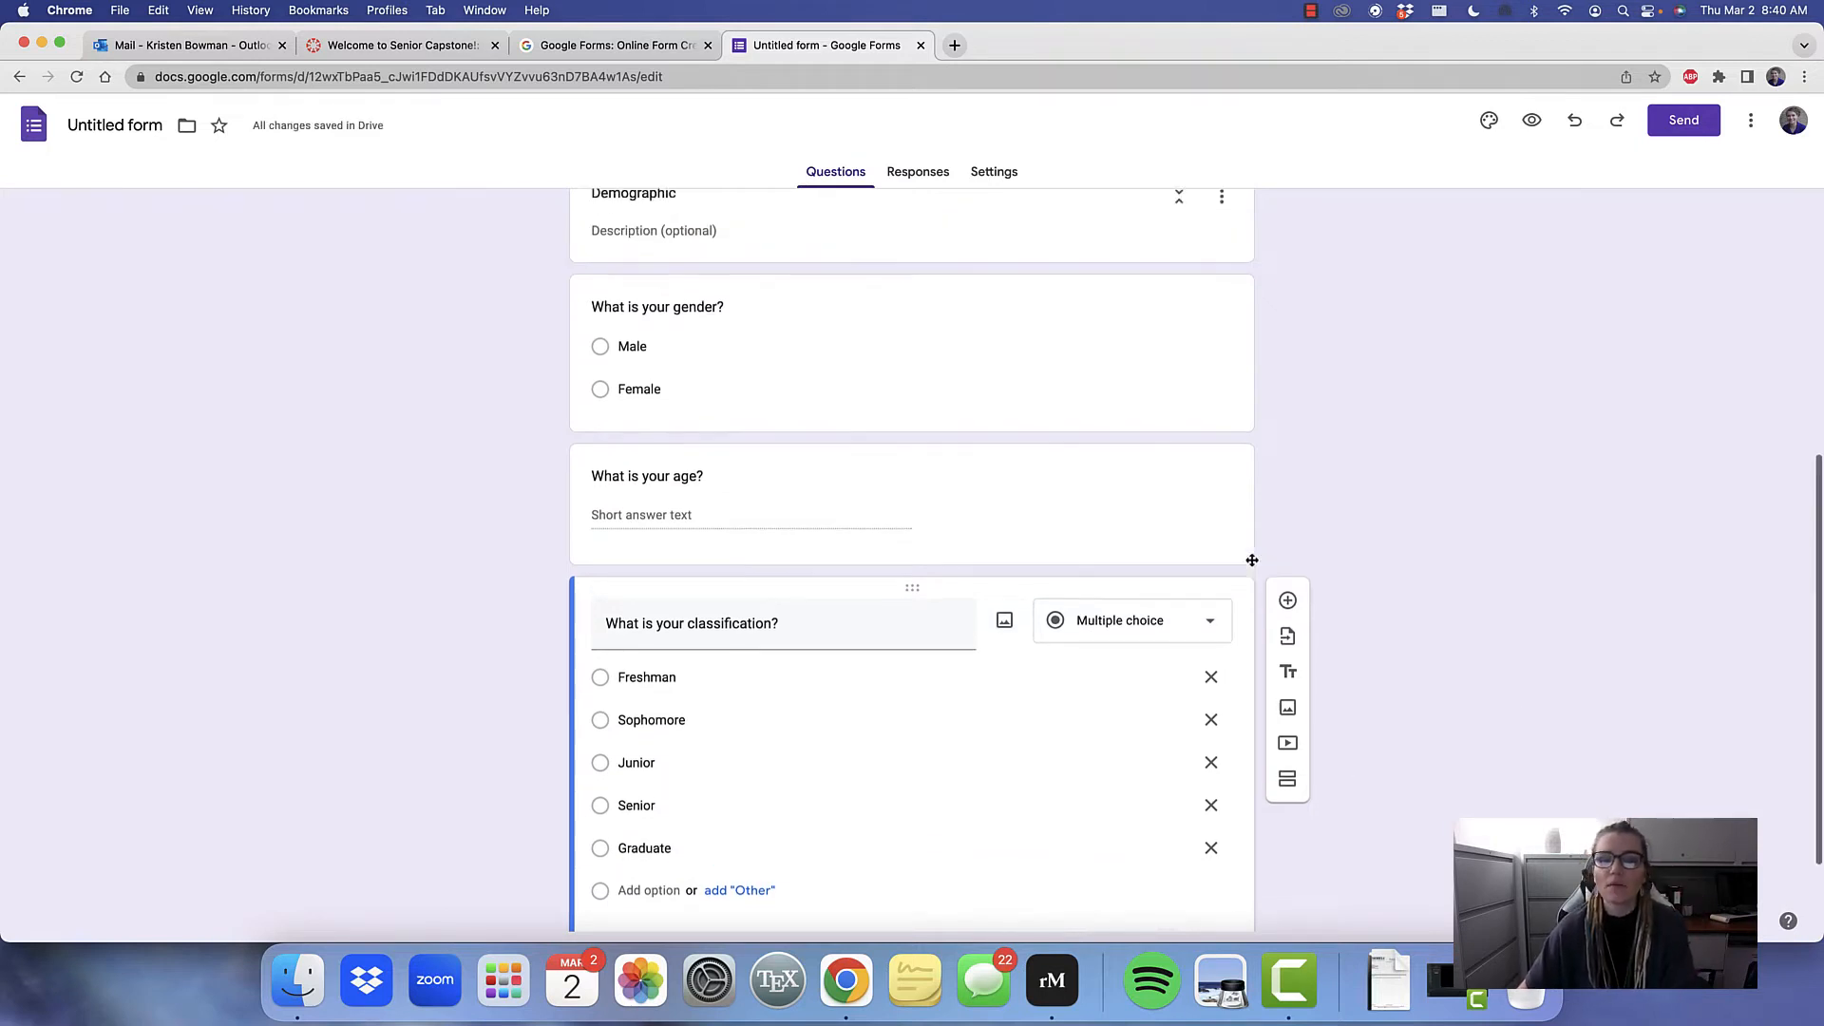
scroll(1250, 564, up, 1)
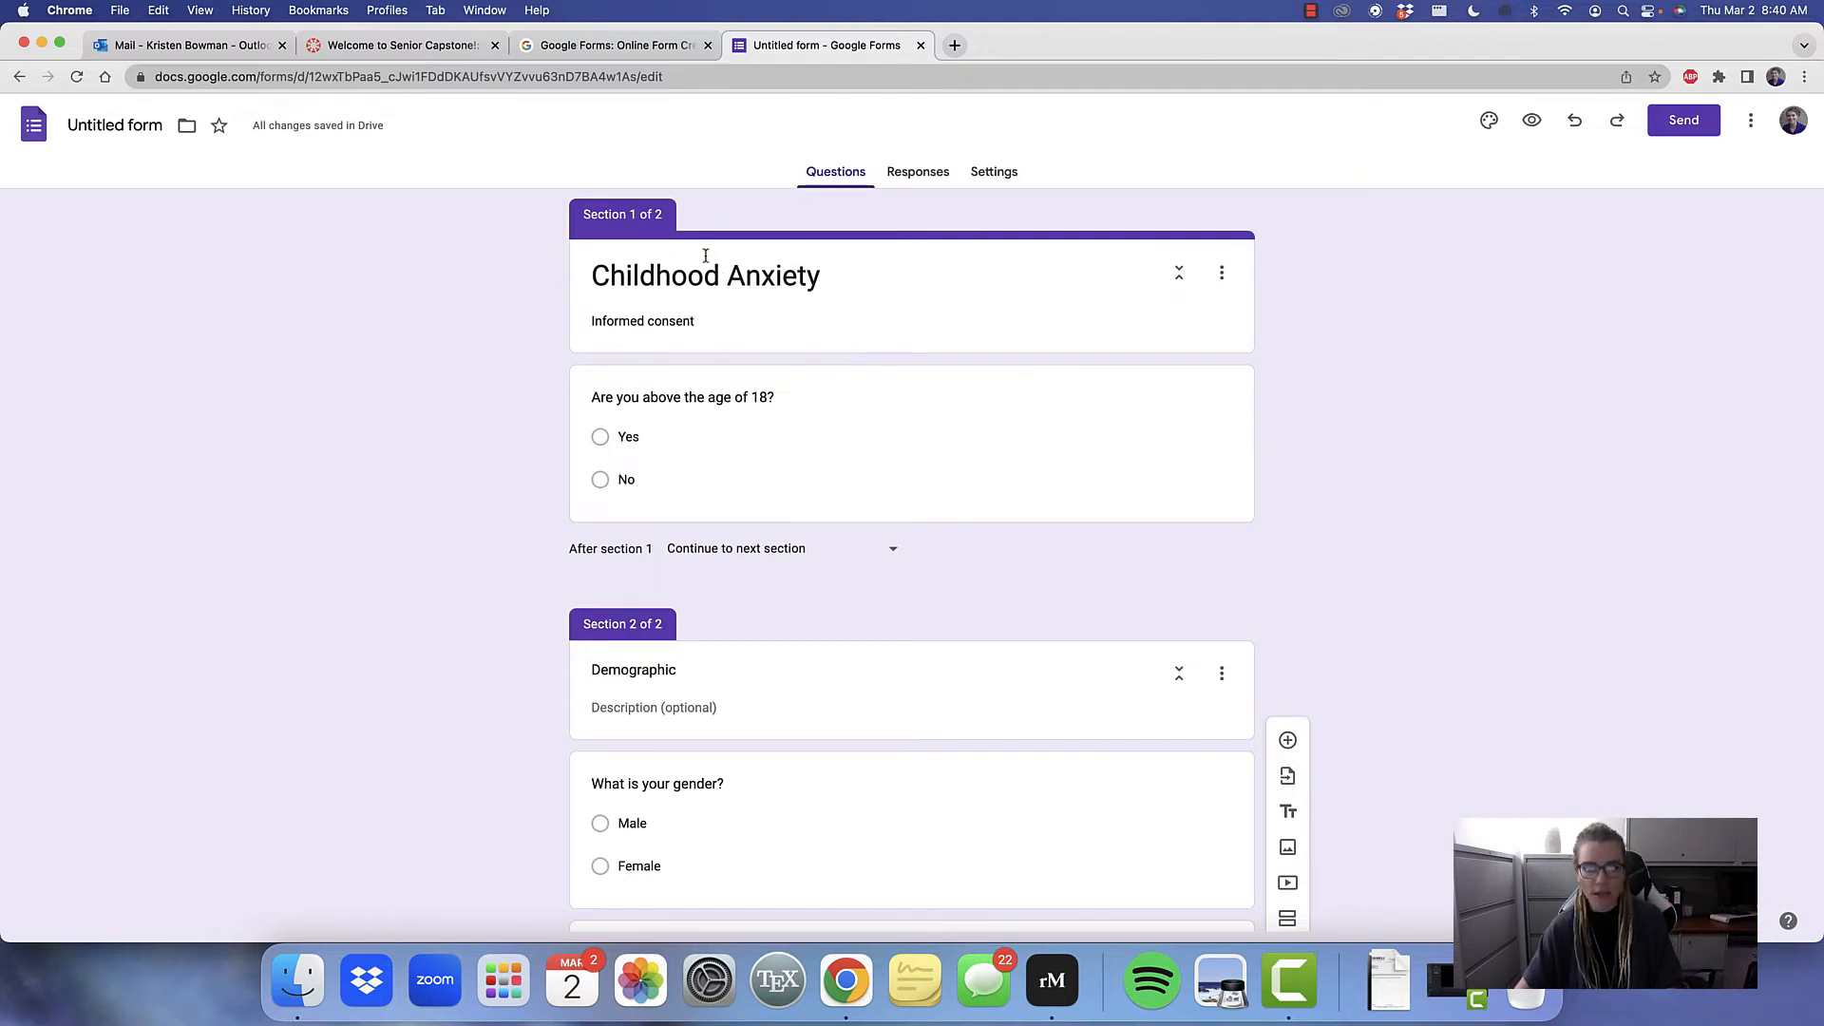
triple_click(707, 320)
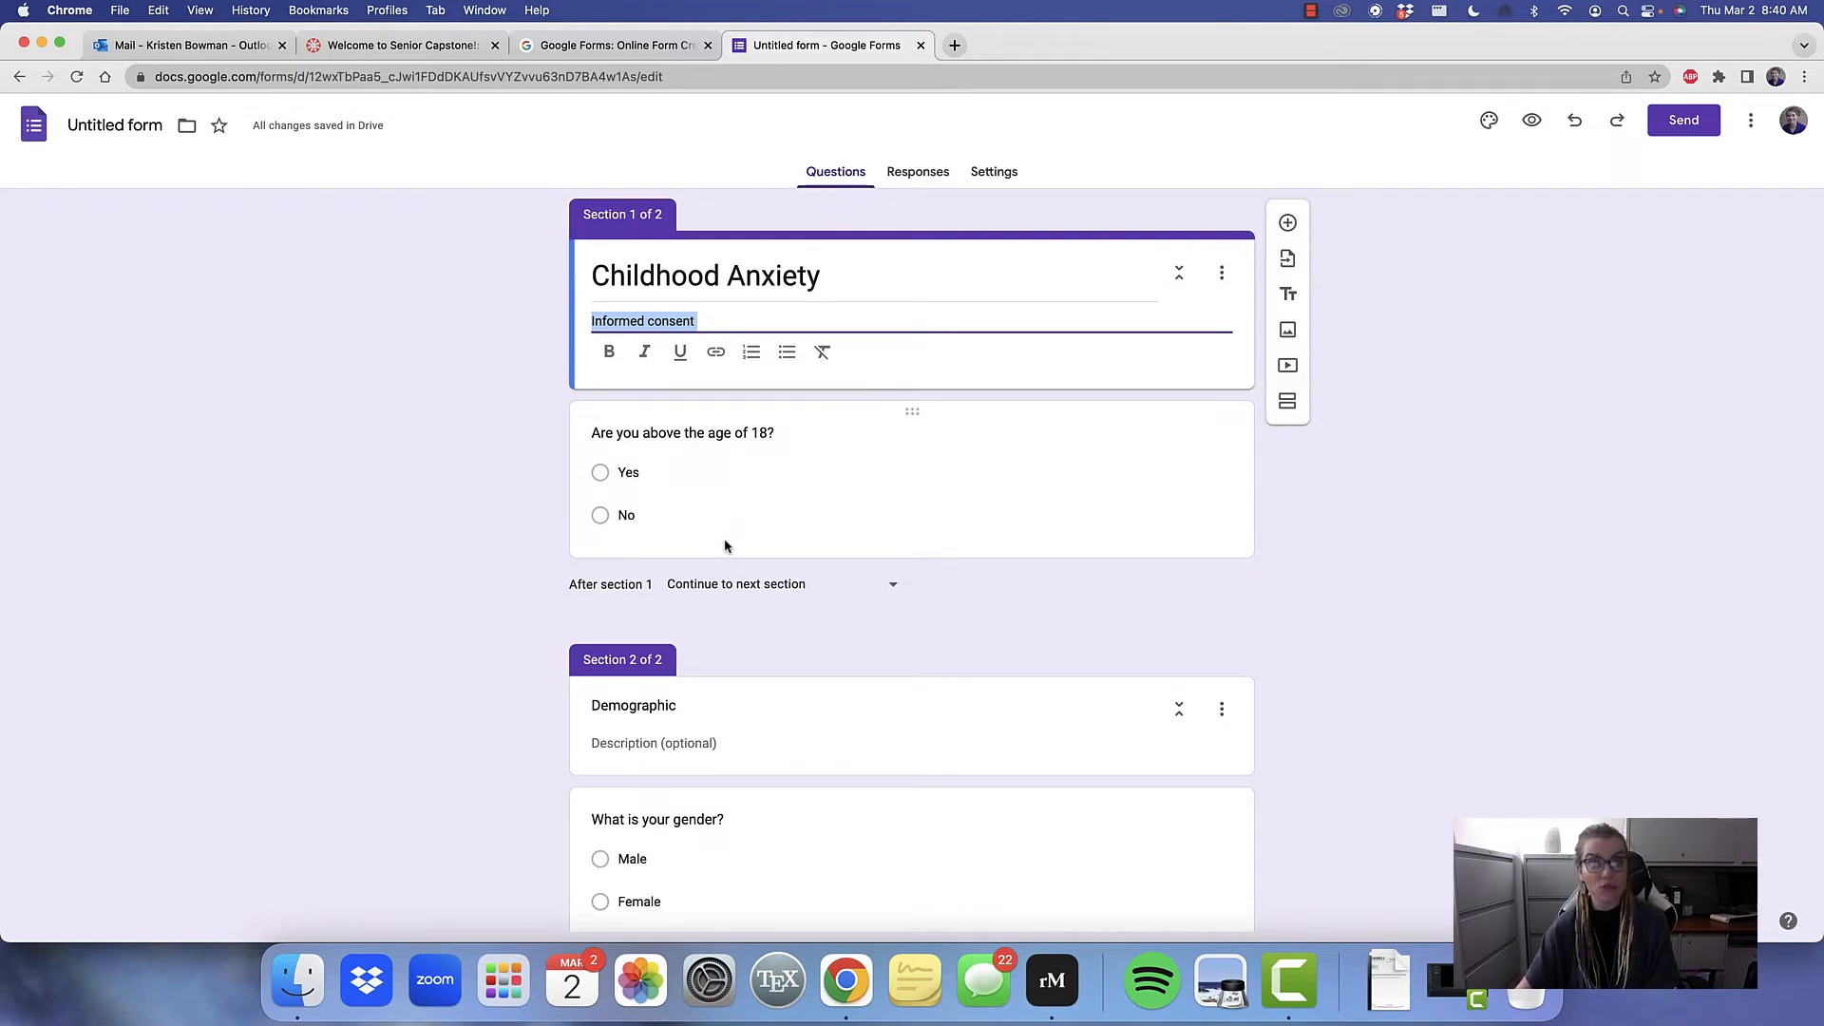
scroll(731, 548, down, 5)
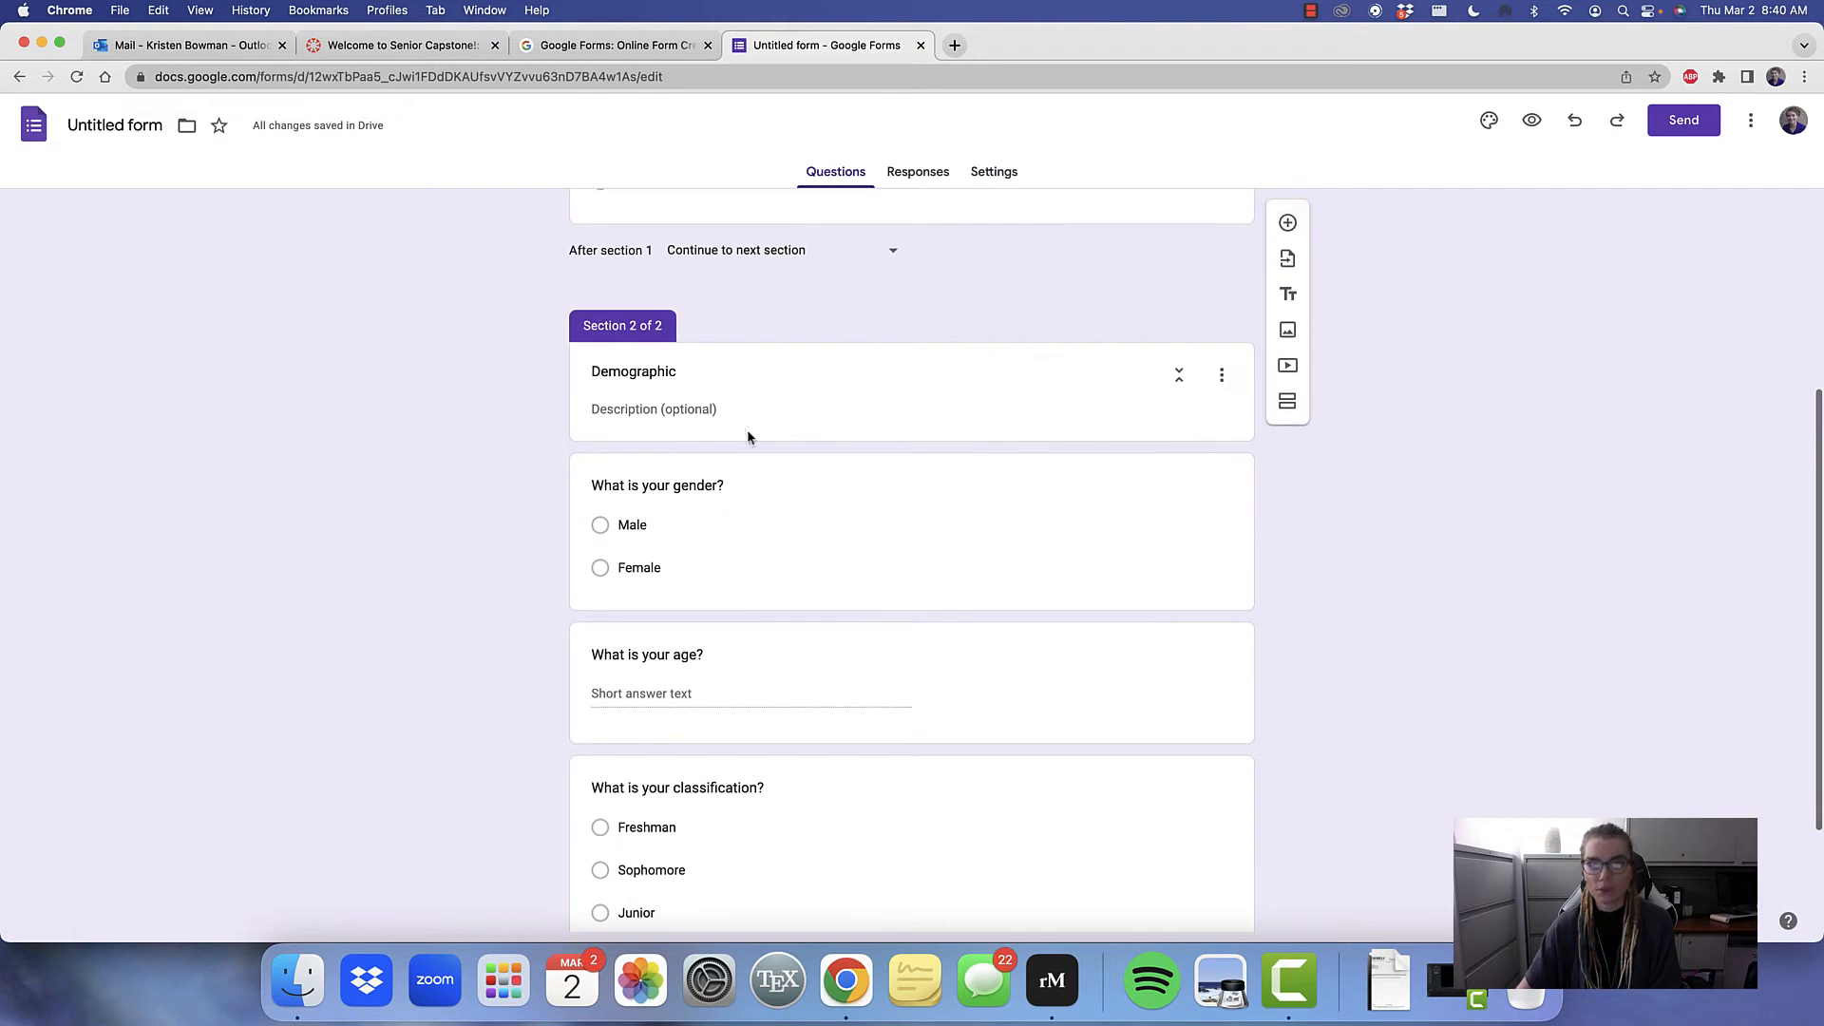
scroll(678, 613, down, 3)
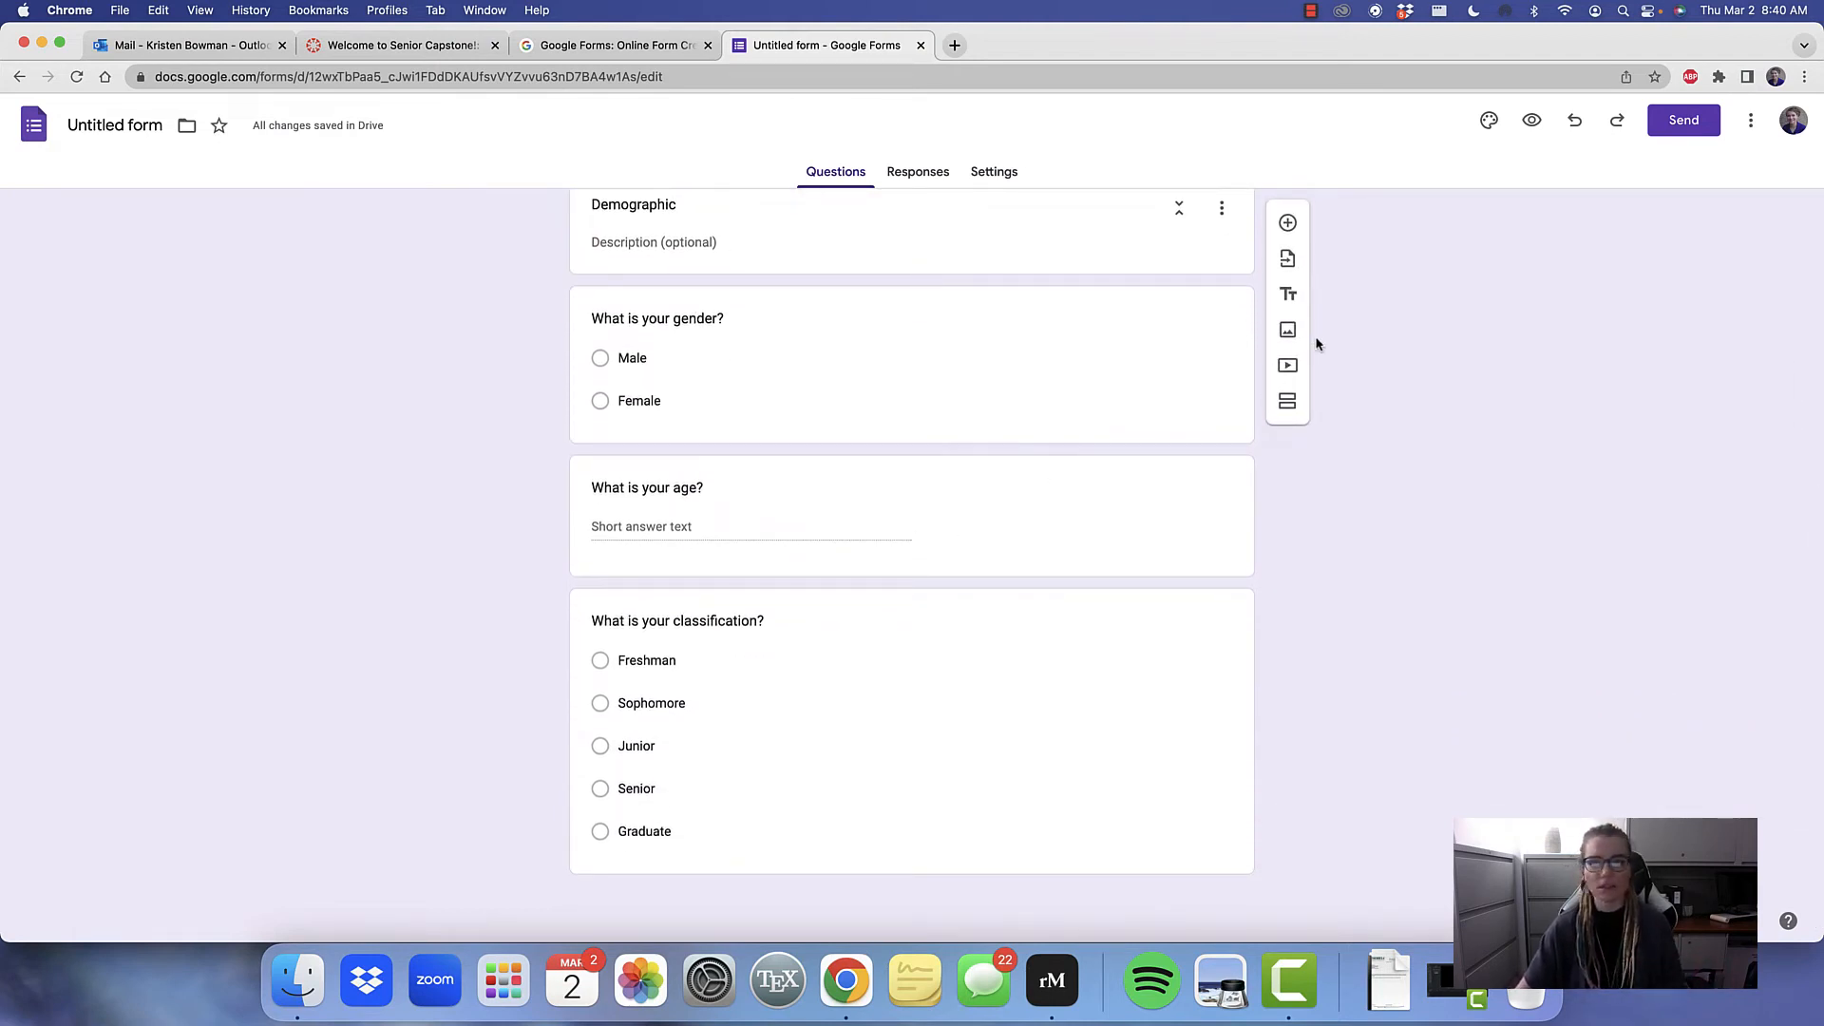
click(1287, 401)
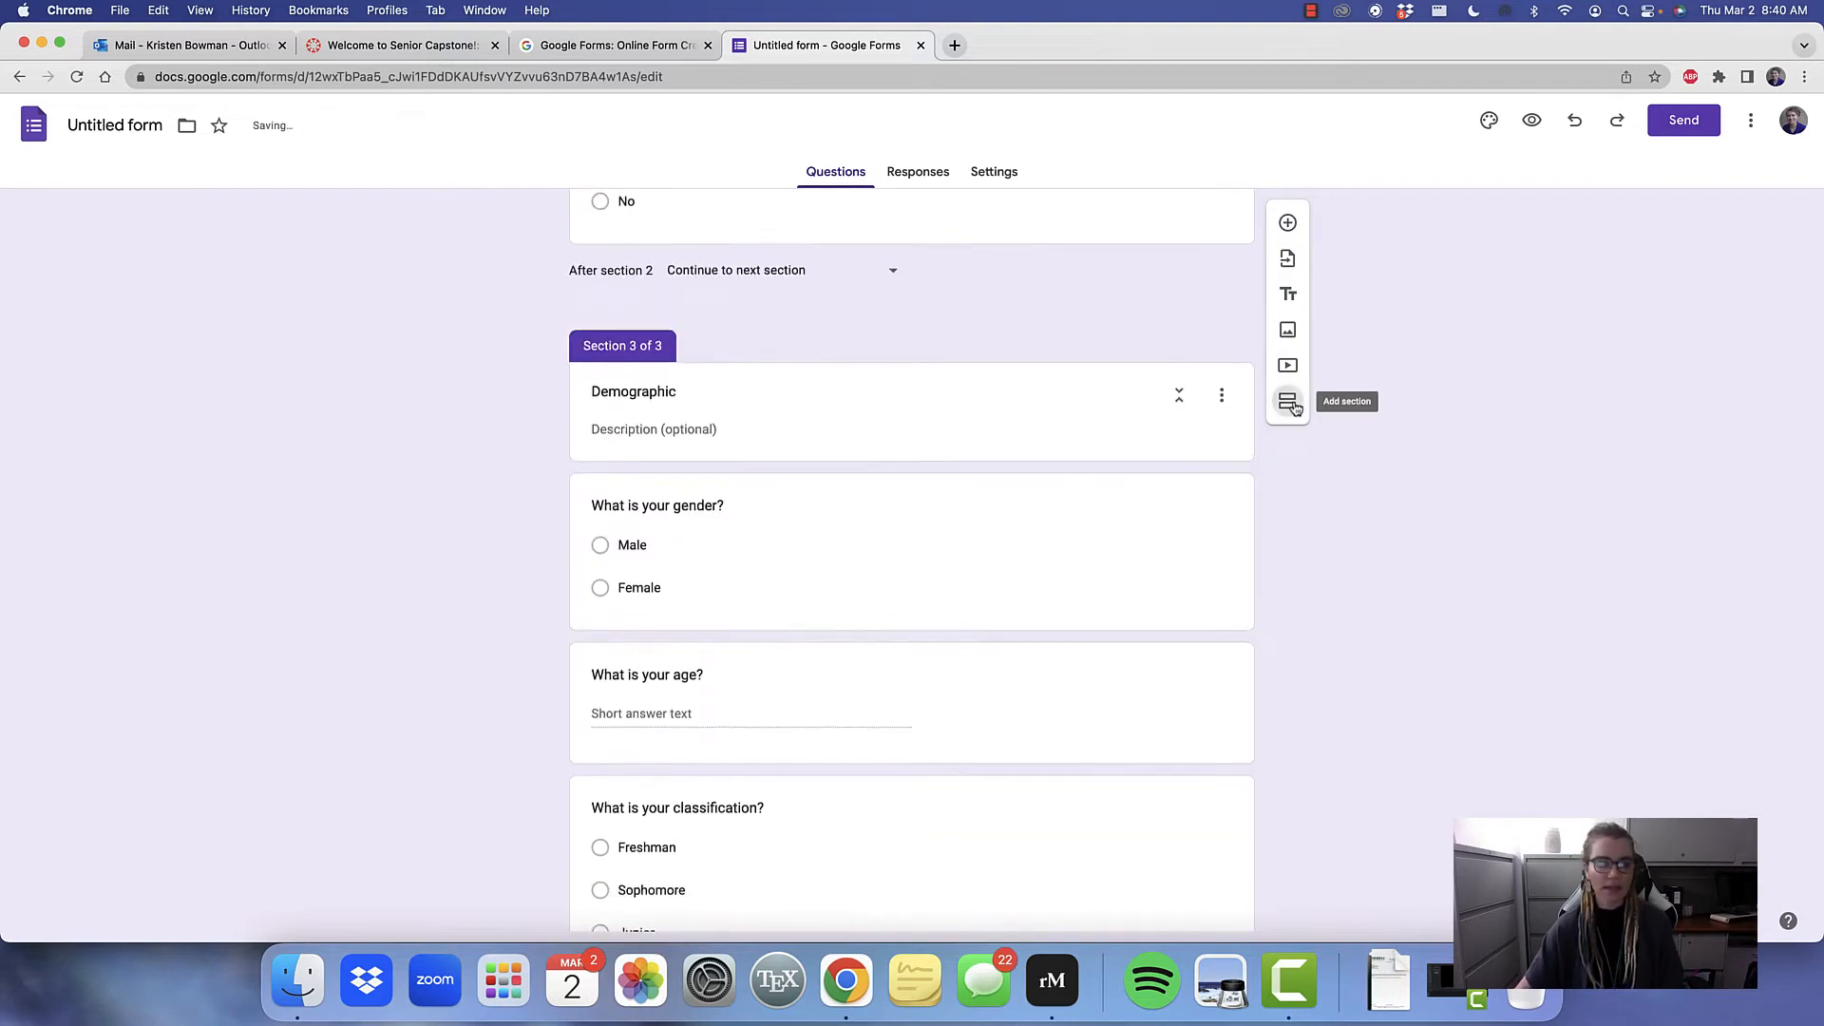
click(694, 391)
scroll(689, 394, up, 5)
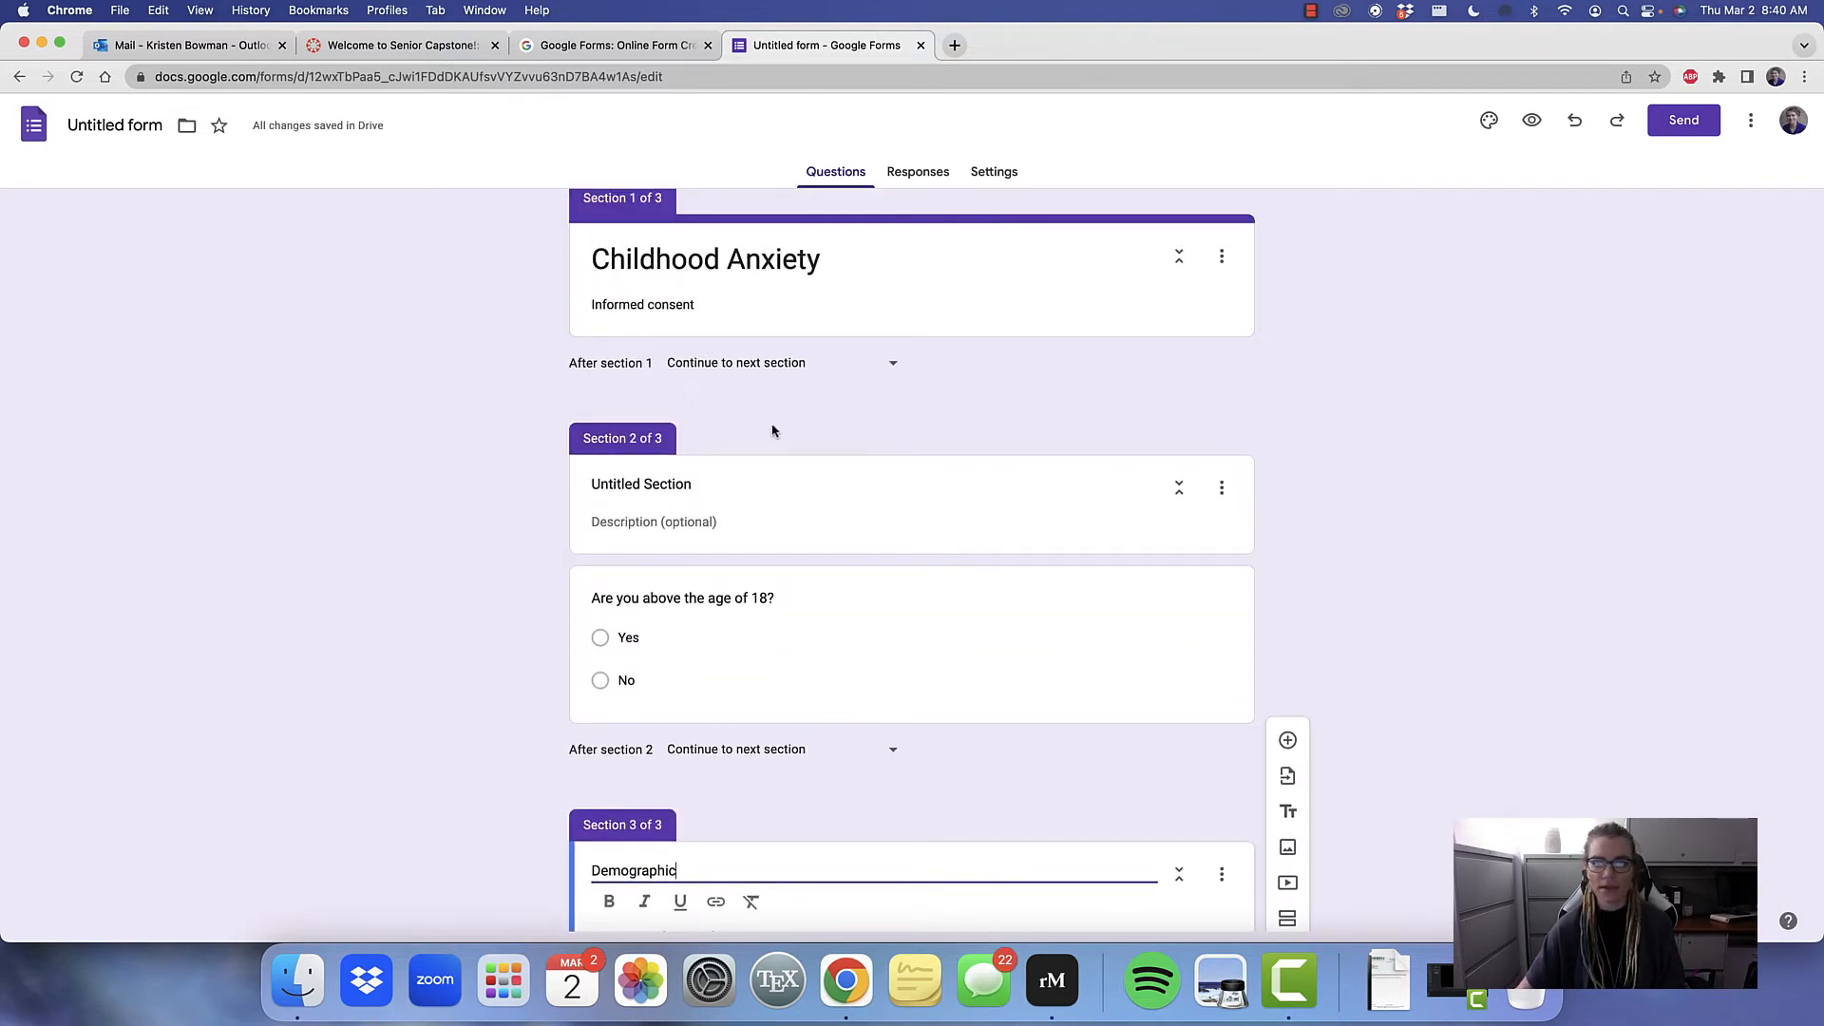
scroll(791, 427, down, 7)
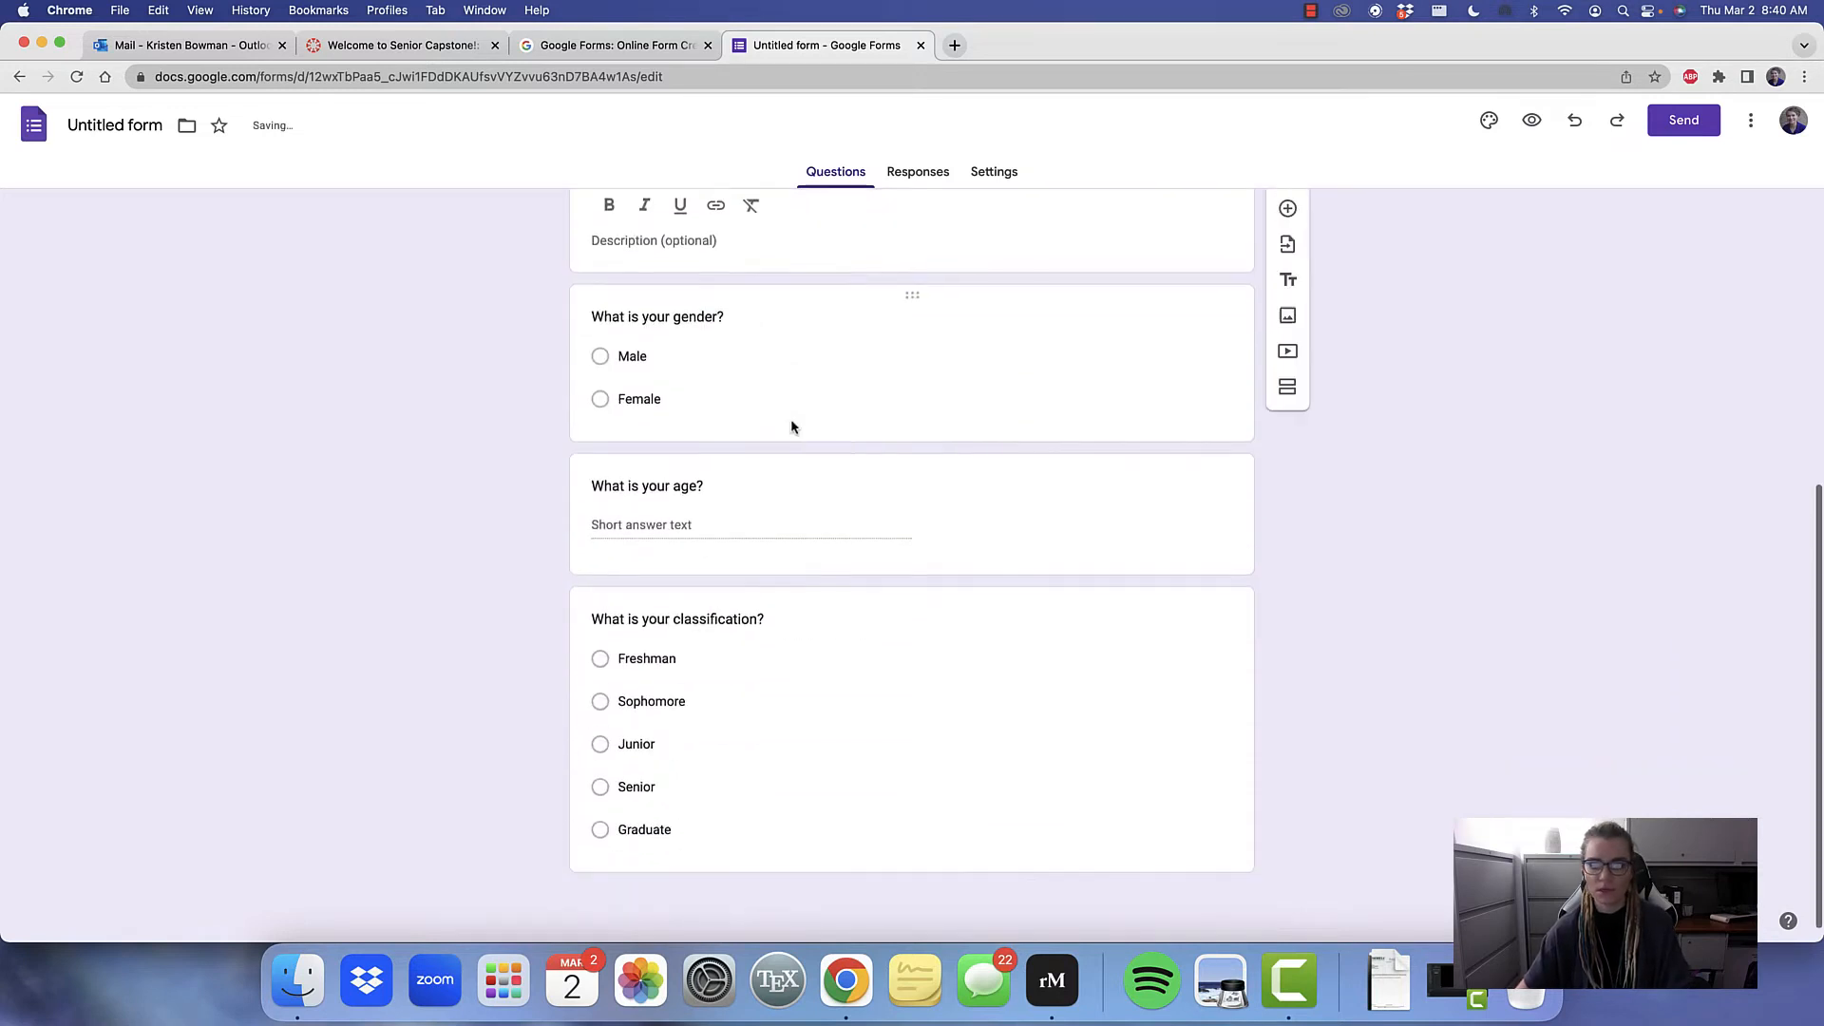
Add a new section after the classification question and title it "Beck Axiety Inventory"
click(1169, 745)
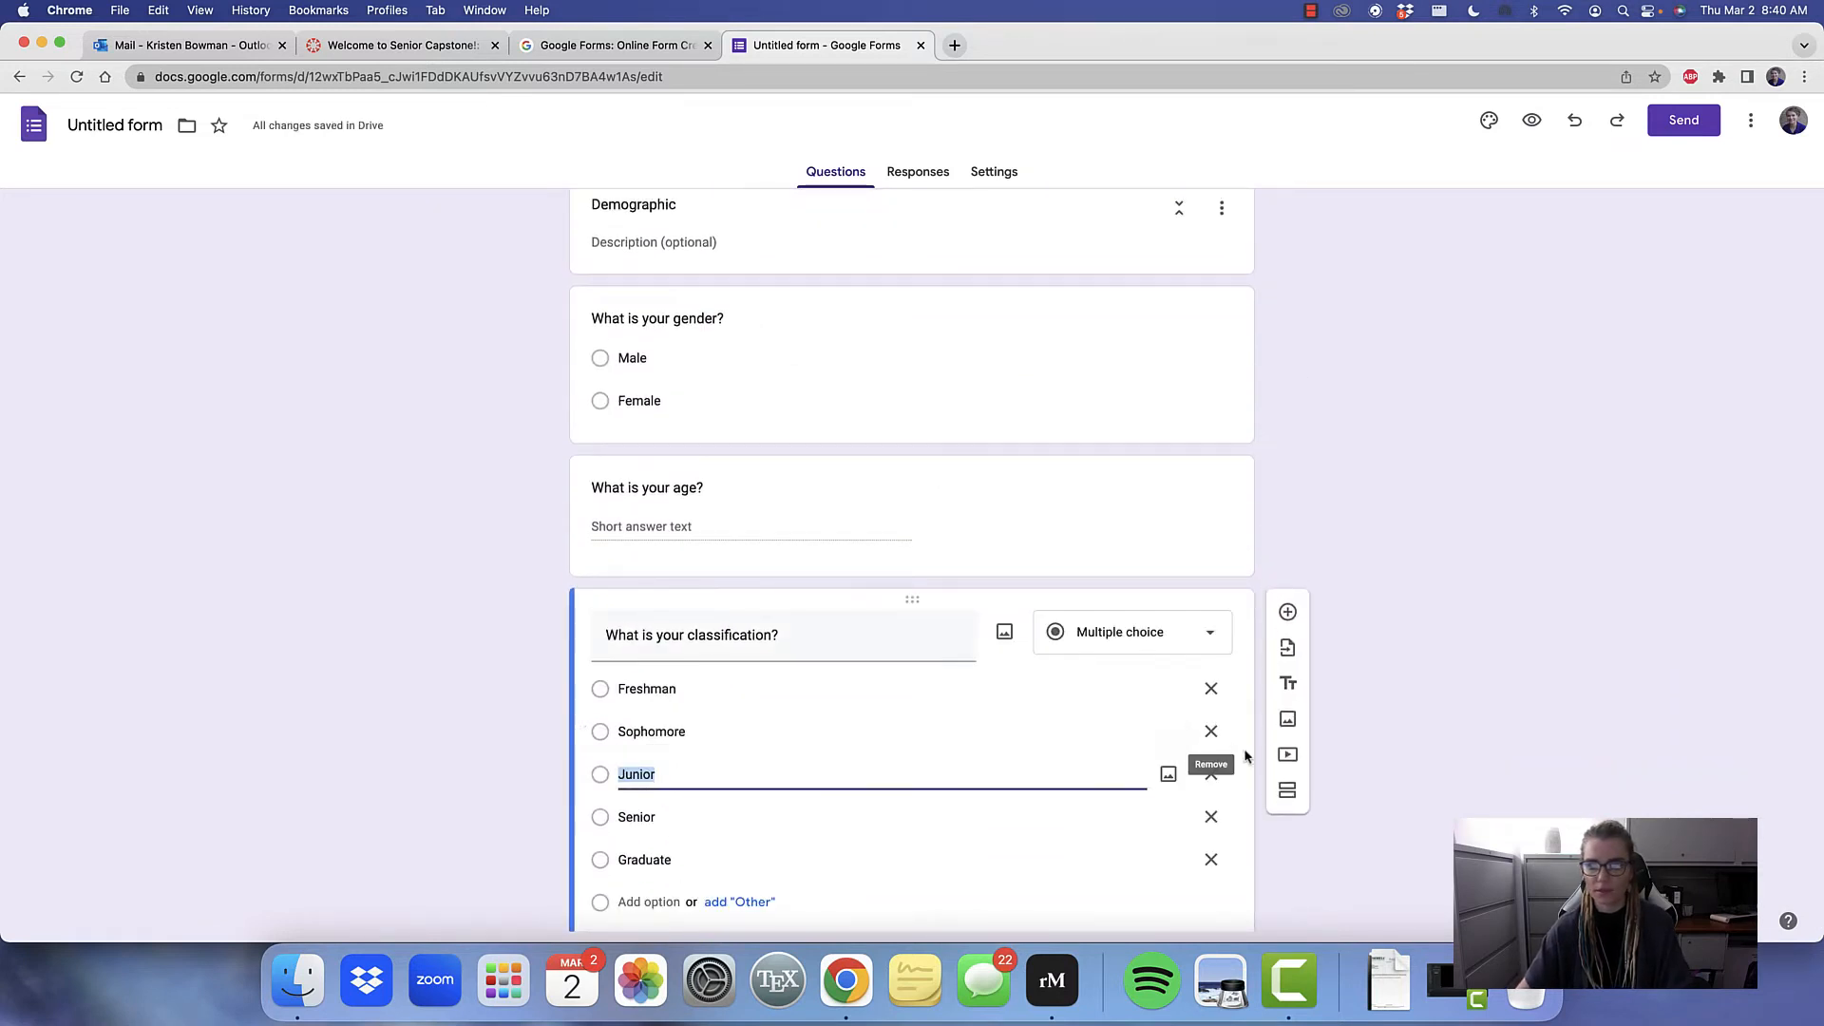
click(1282, 662)
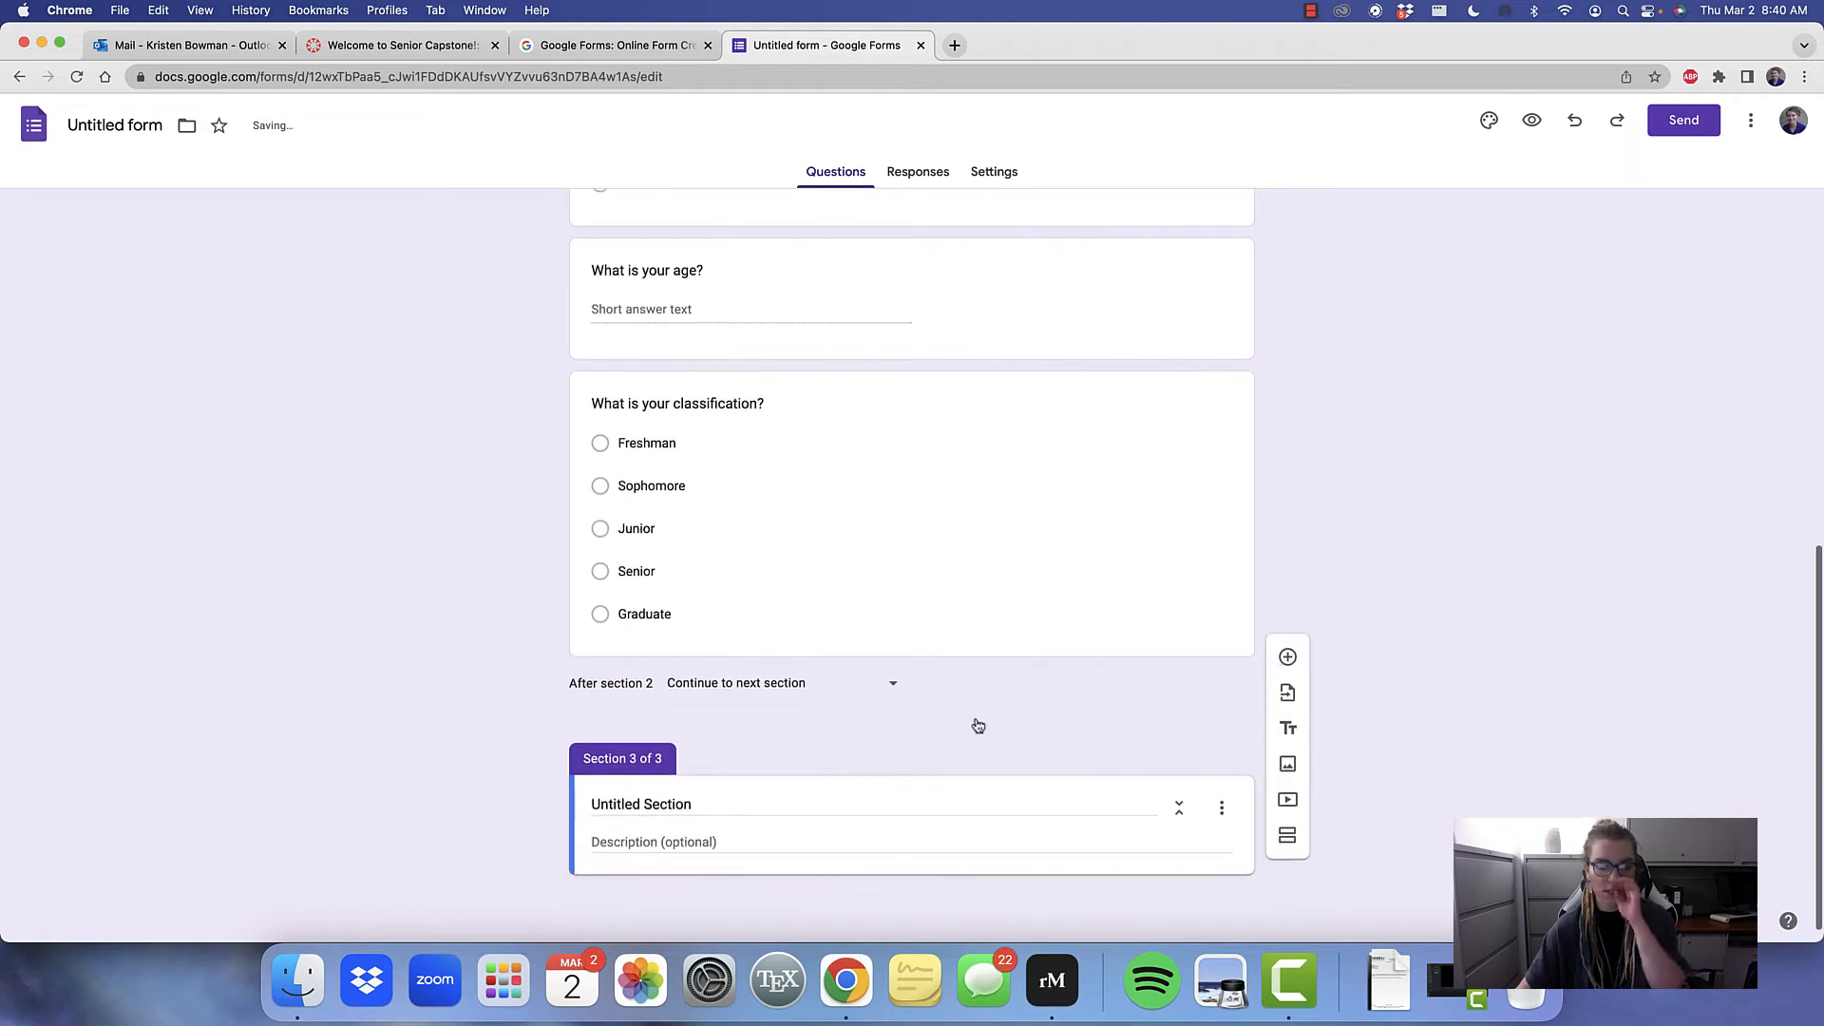
click(690, 805)
key(BackSpace)
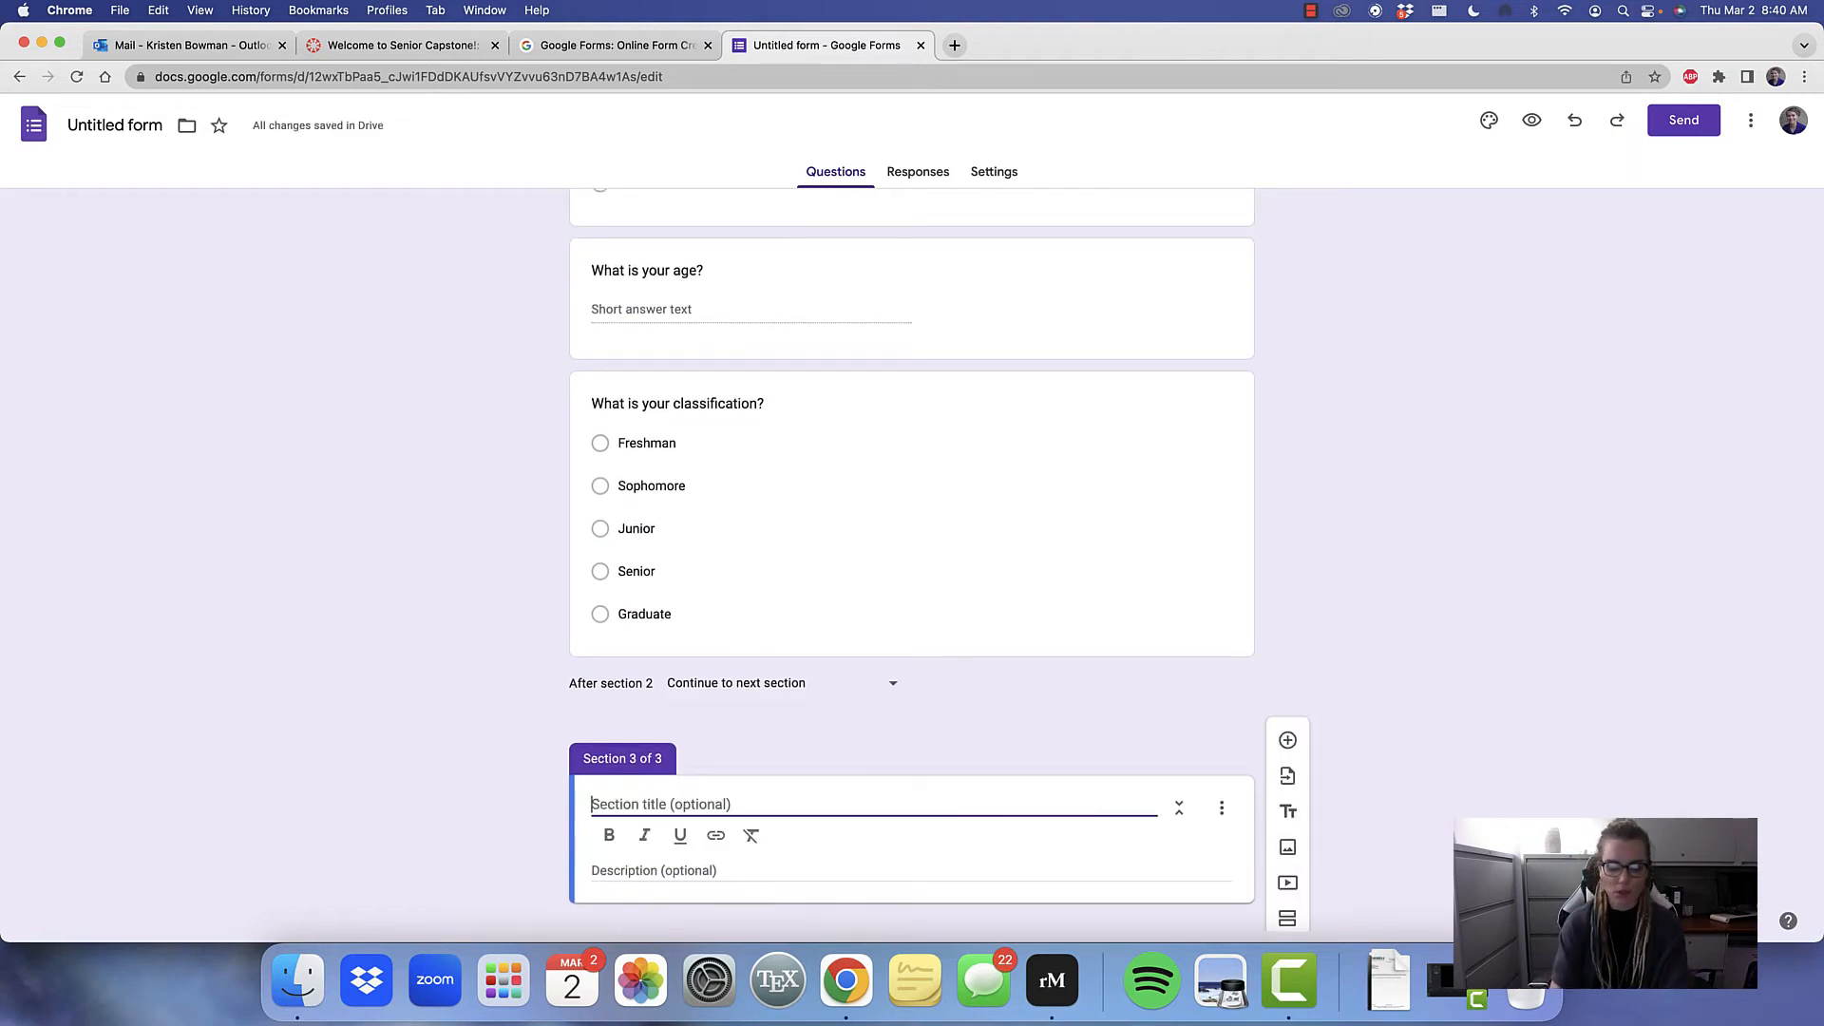
text(Beck)
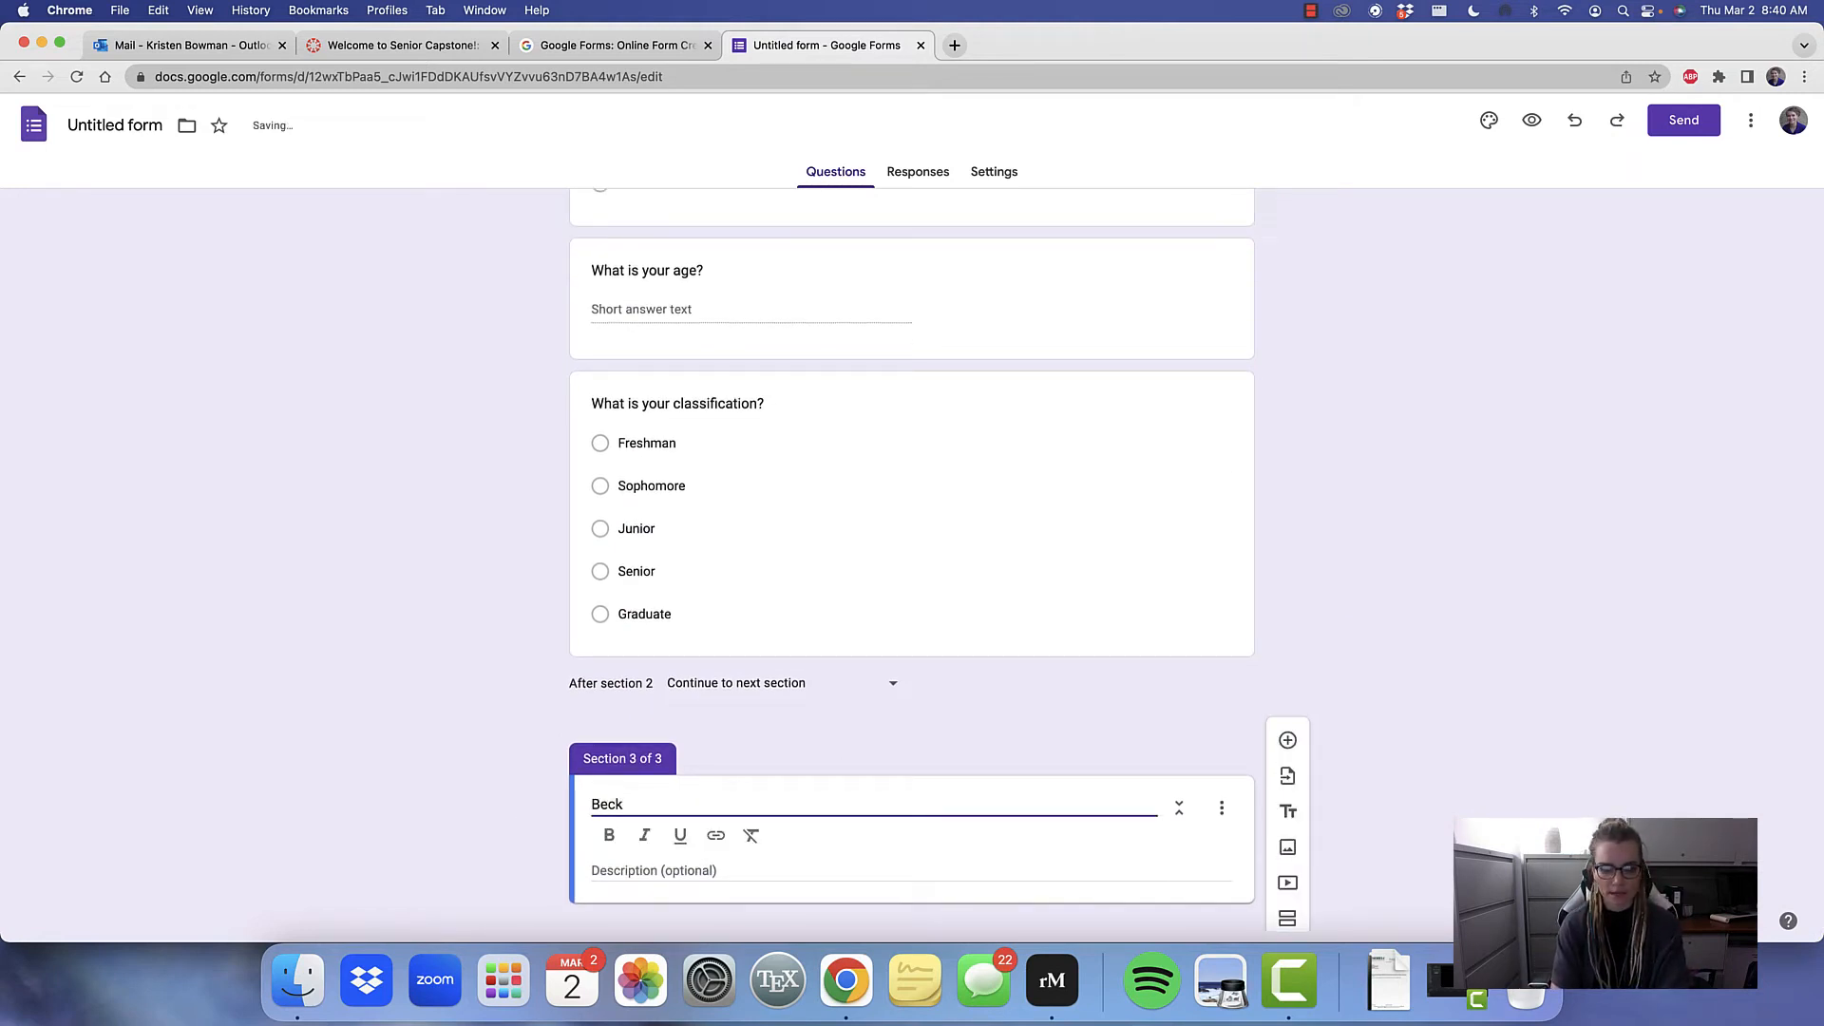
text( Axiety In)
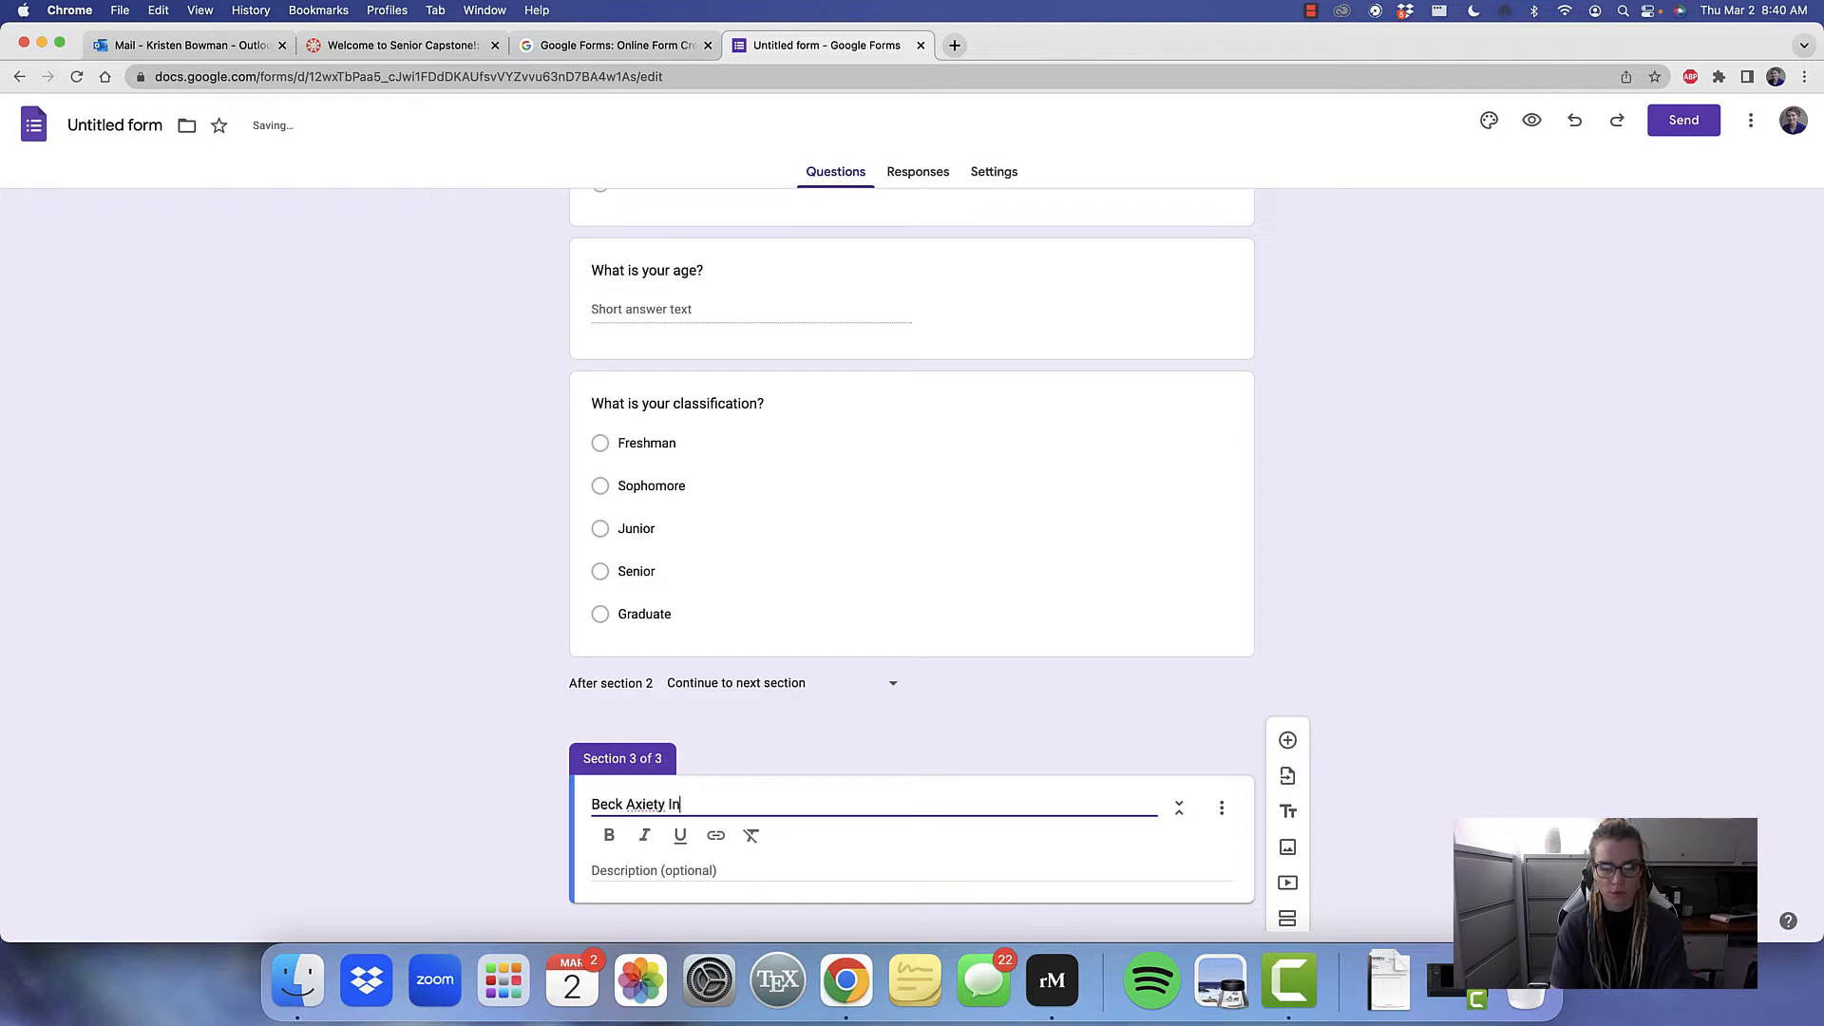
text(ventory)
Change the form's title in section 1 to "Anxiety in College Students"
scroll(647, 368, up, 15)
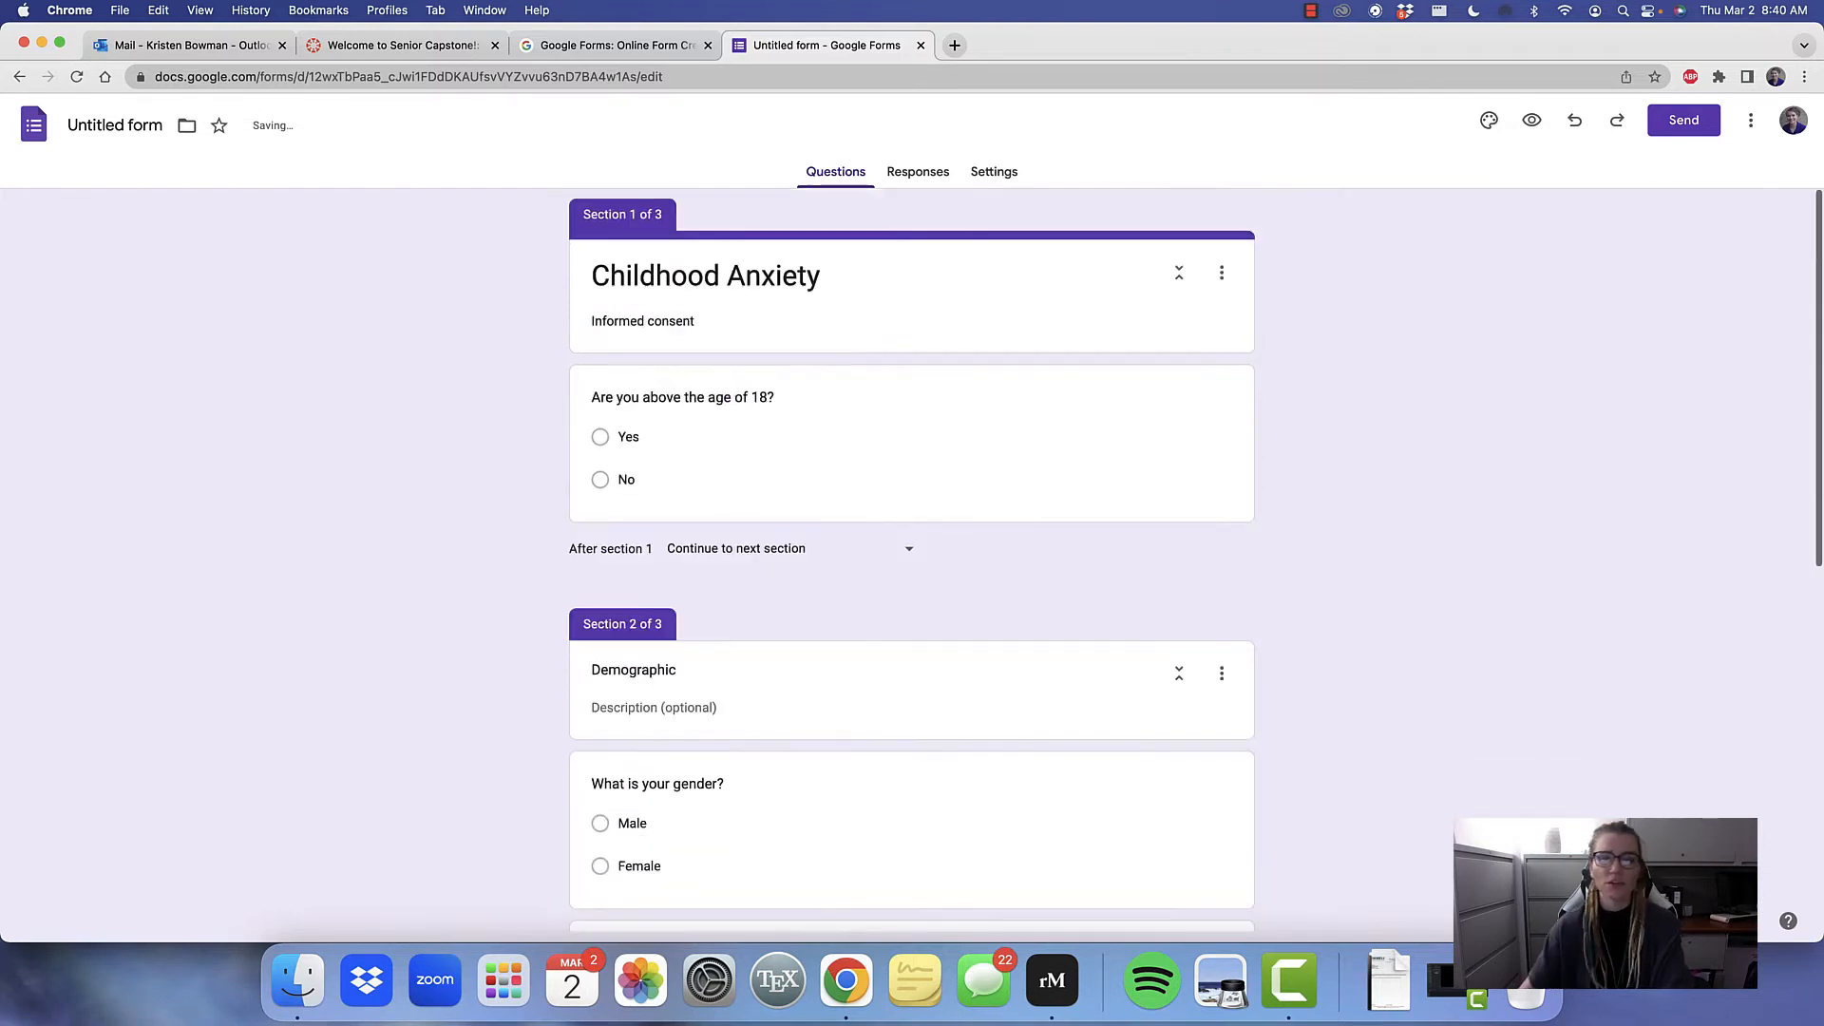
click(727, 276)
drag(727, 276, 397, 275)
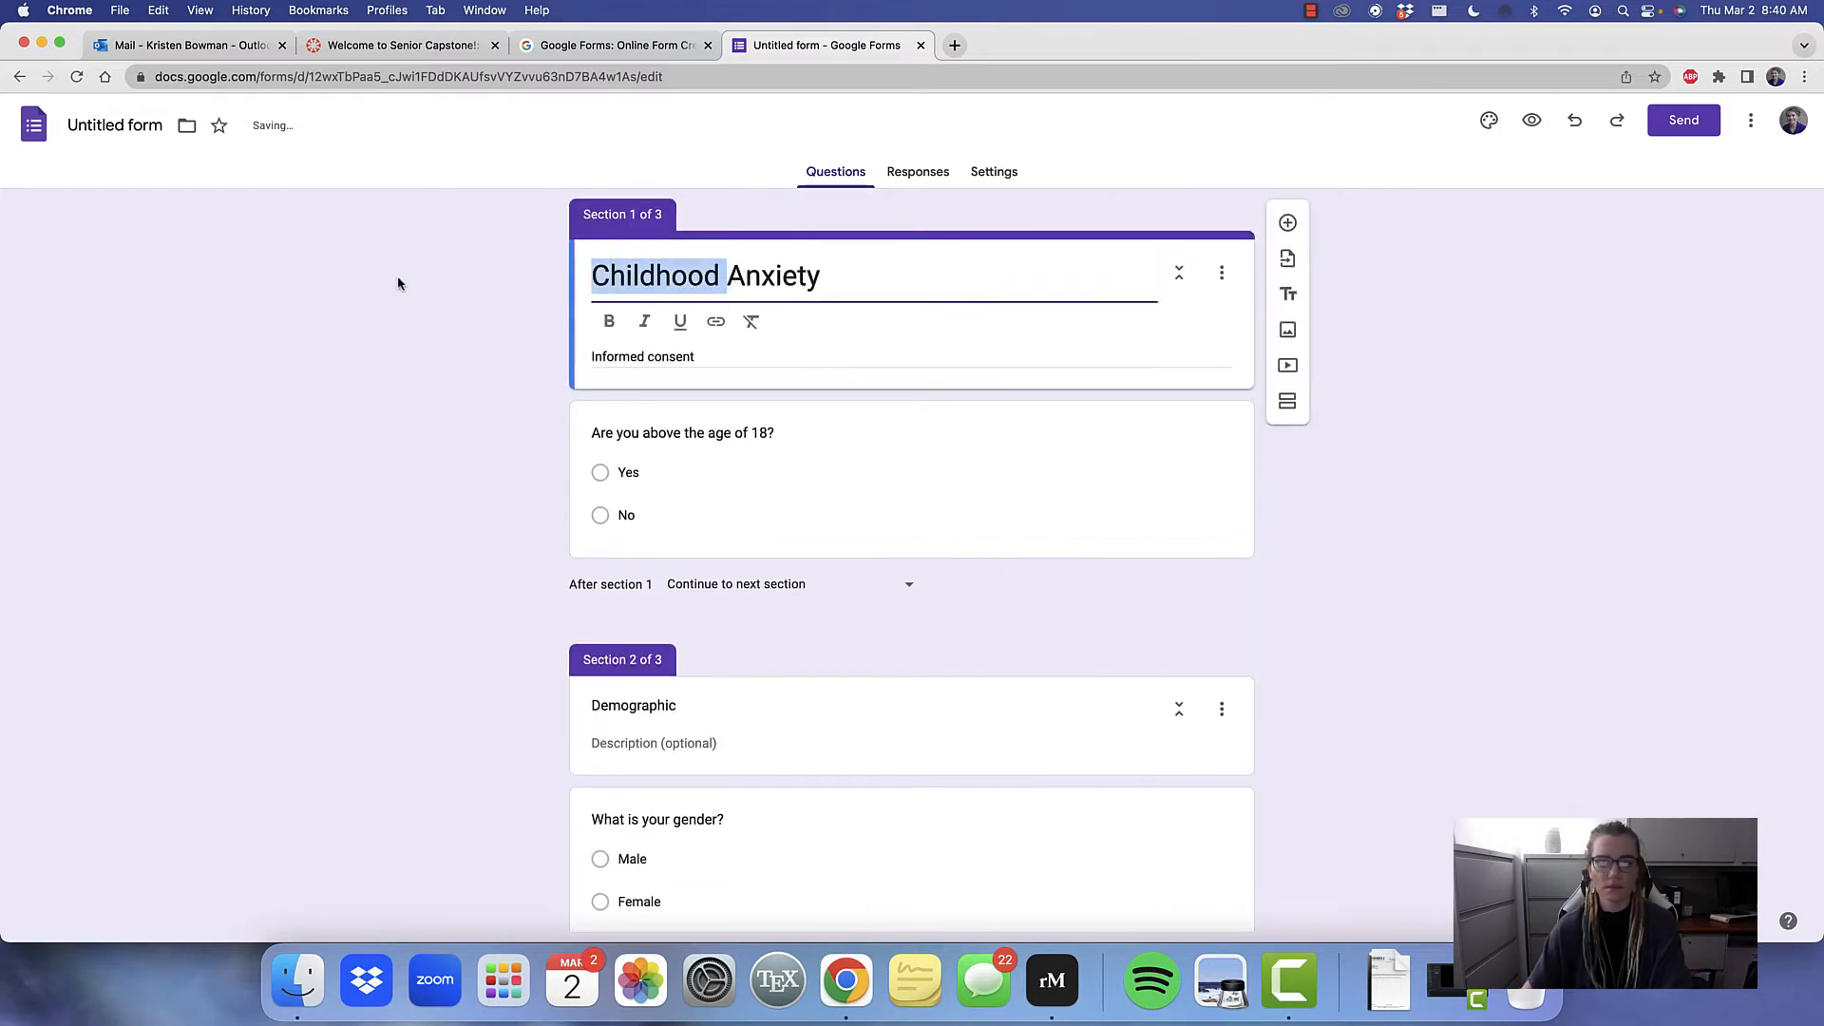
key(BackSpace)
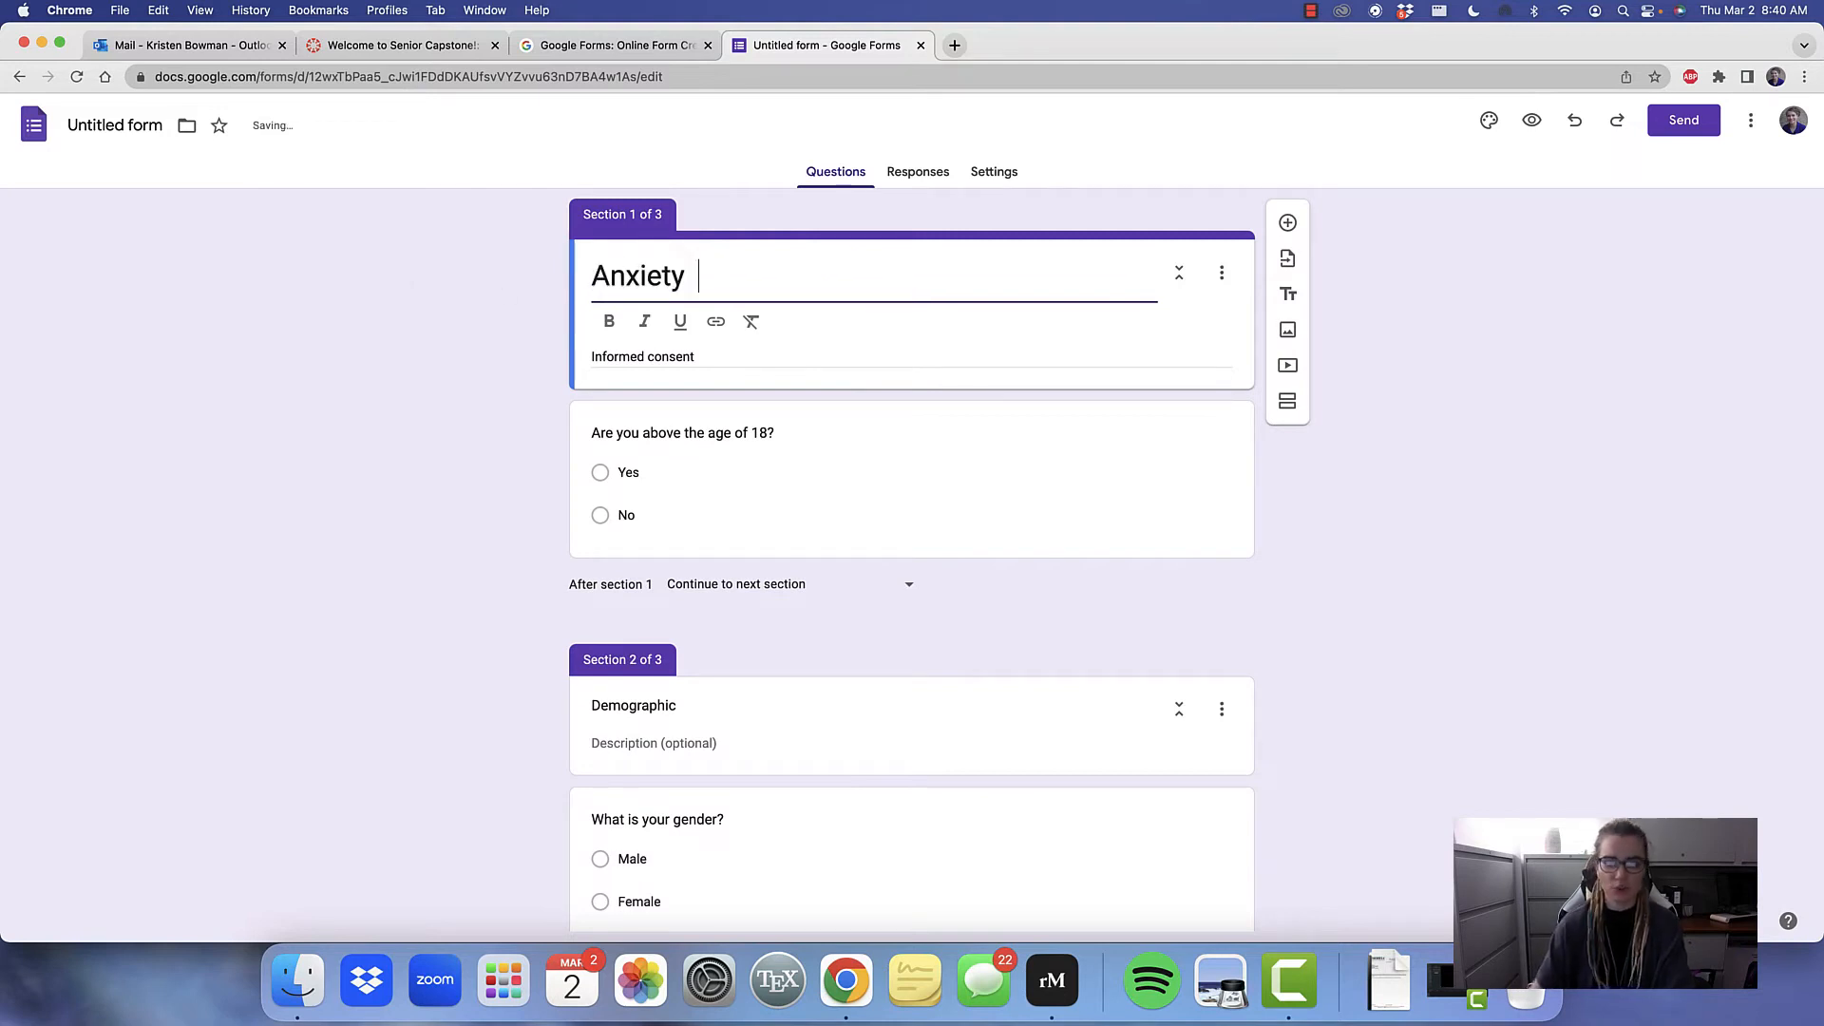
text(in c)
key(BackSpace)
text(C)
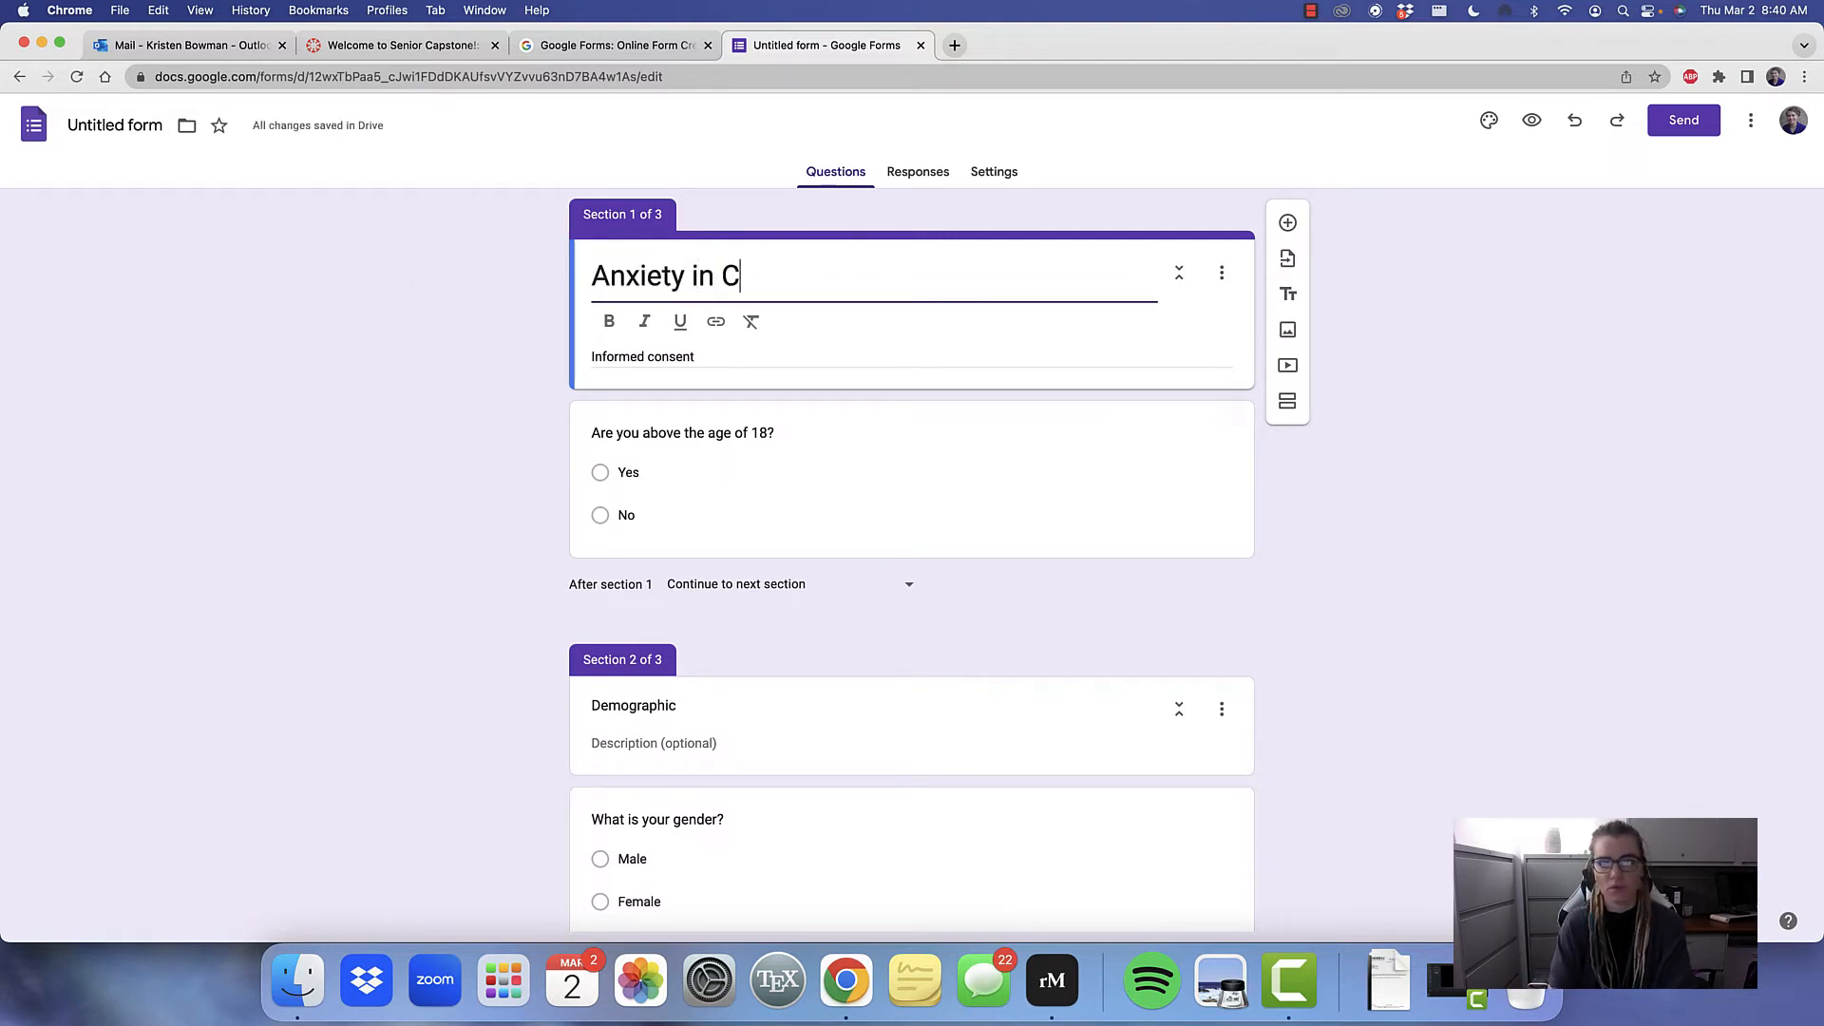
text(ollege Stu)
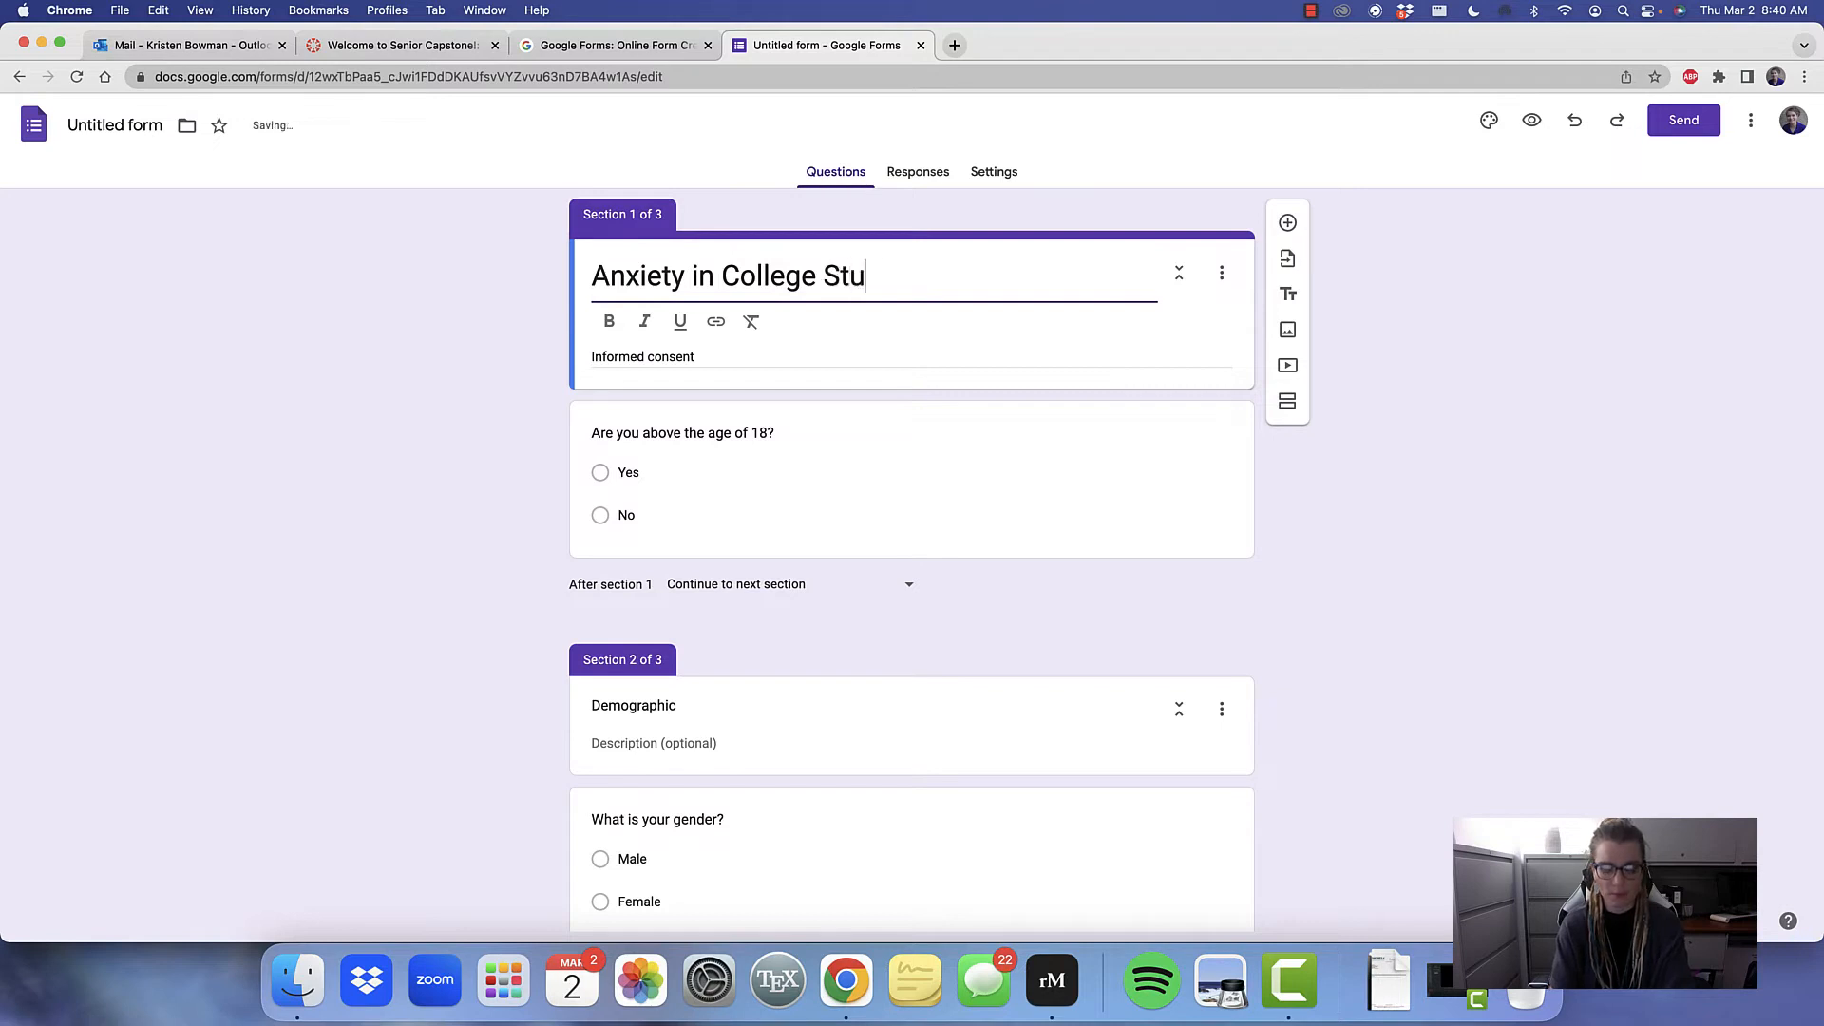
text(dents)
Correct the misspelled word in the section 3 title so that it reads "Beck Anxiety Inventory"
scroll(871, 342, down, 1)
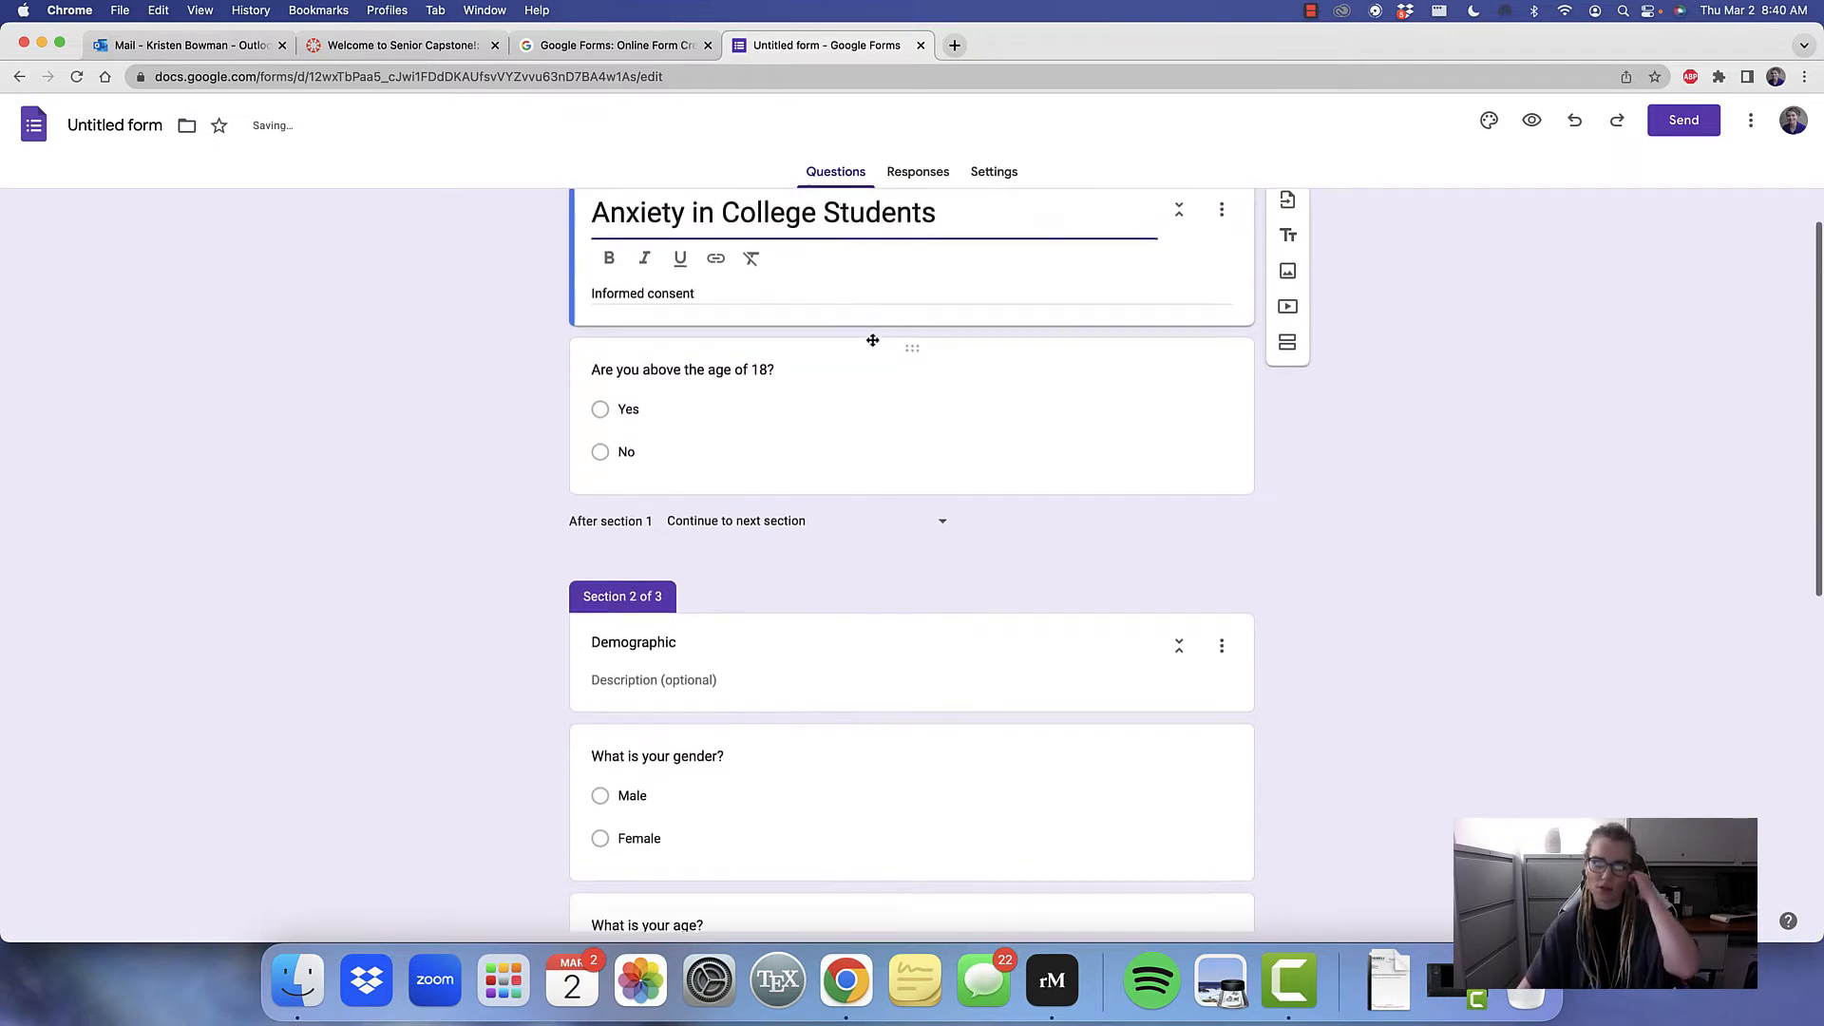
scroll(830, 452, down, 1)
scroll(831, 461, down, 6)
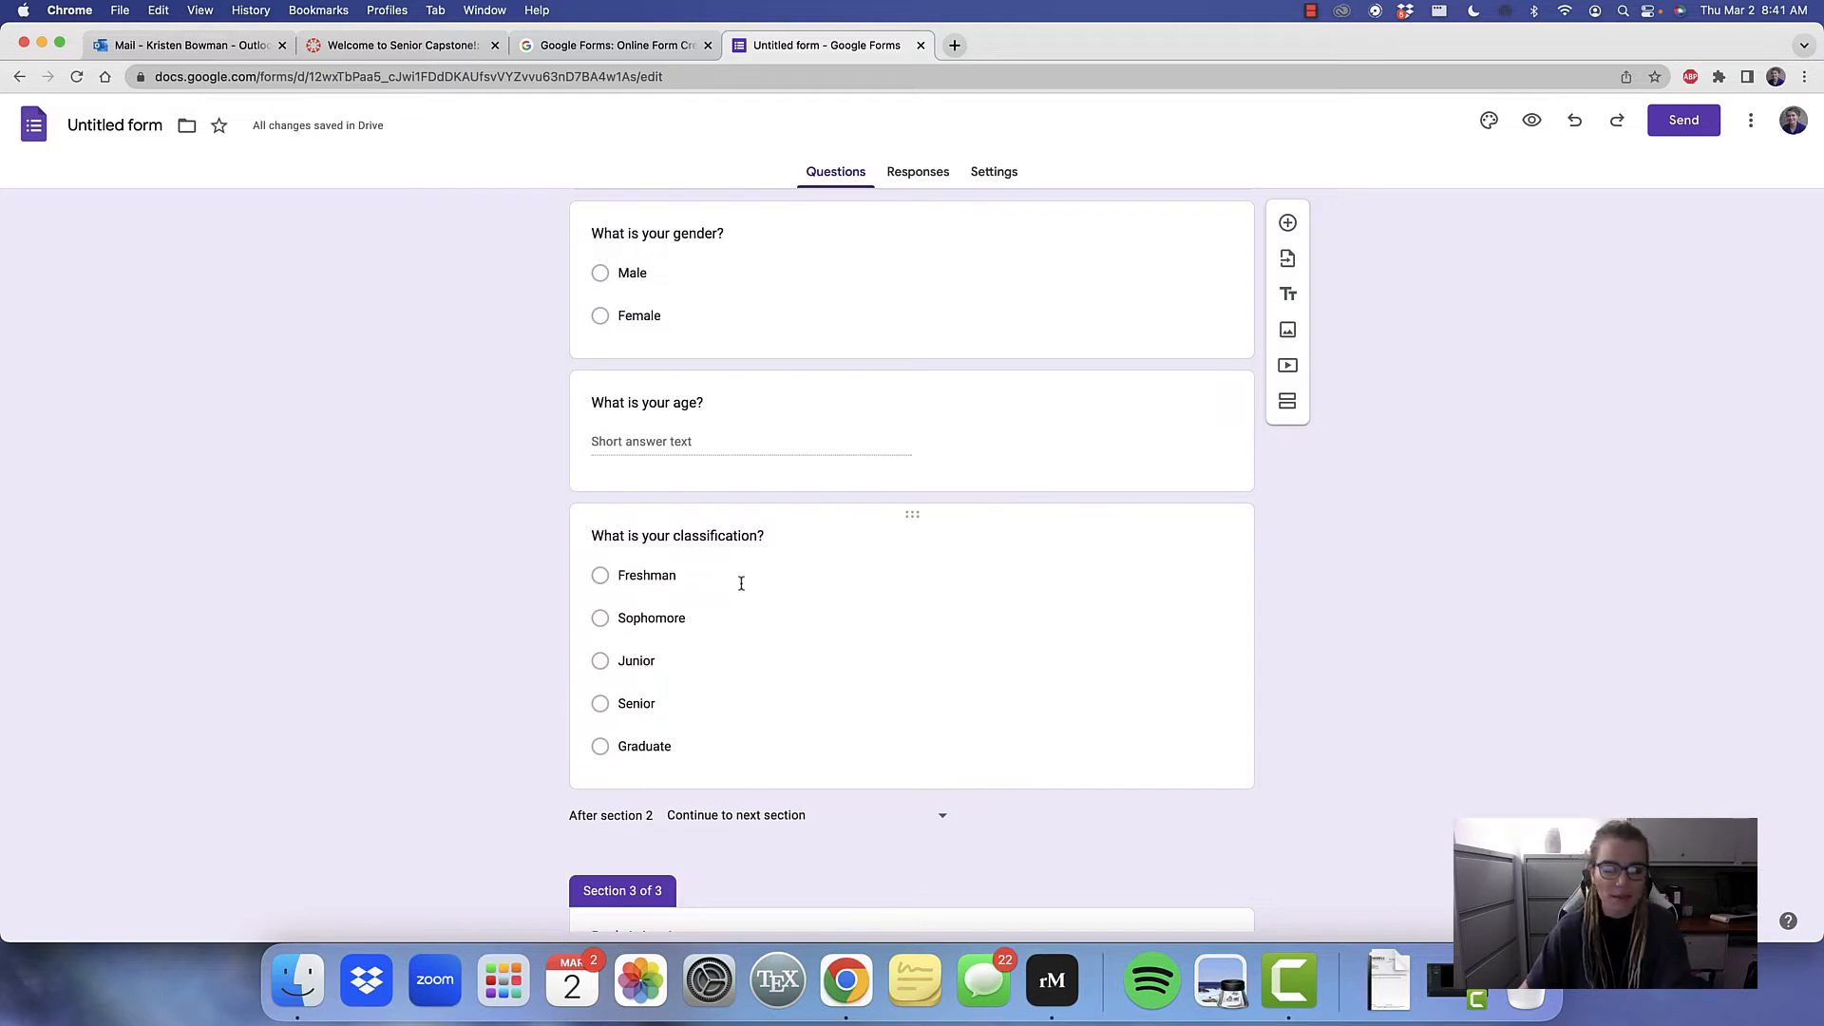
scroll(740, 582, down, 3)
click(643, 798)
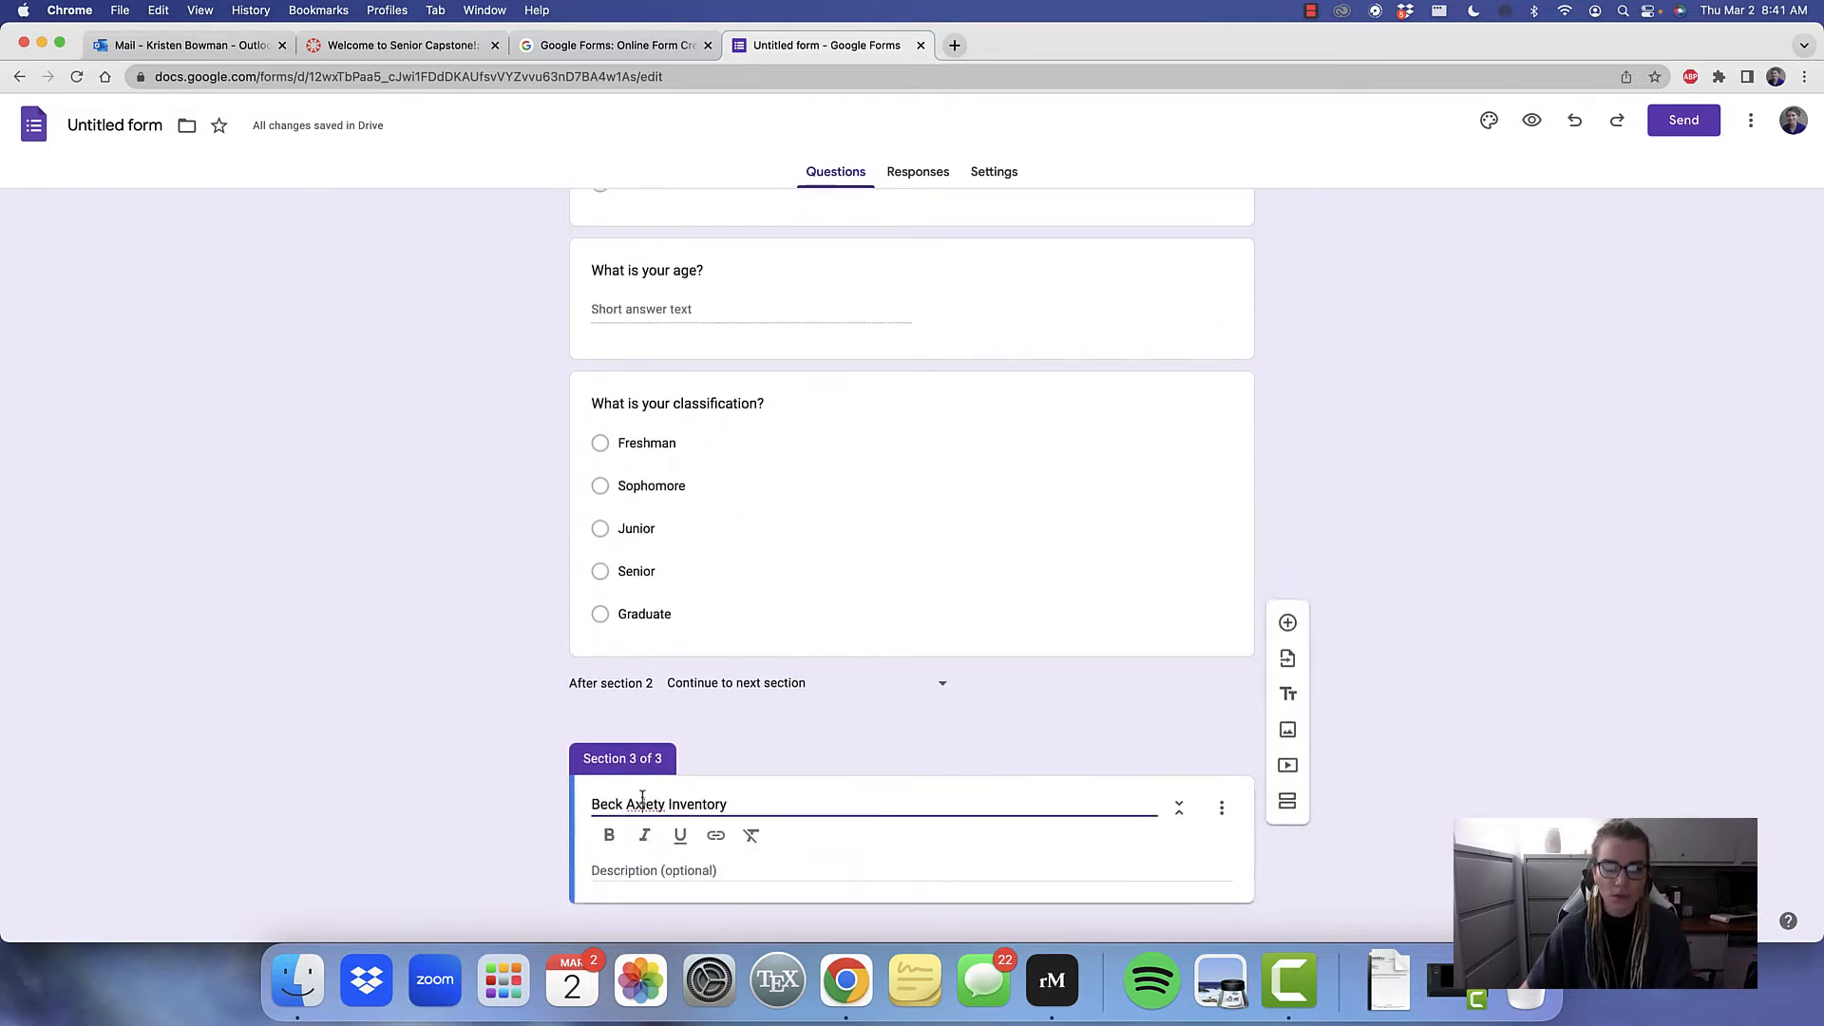
right_click(642, 800)
click(690, 629)
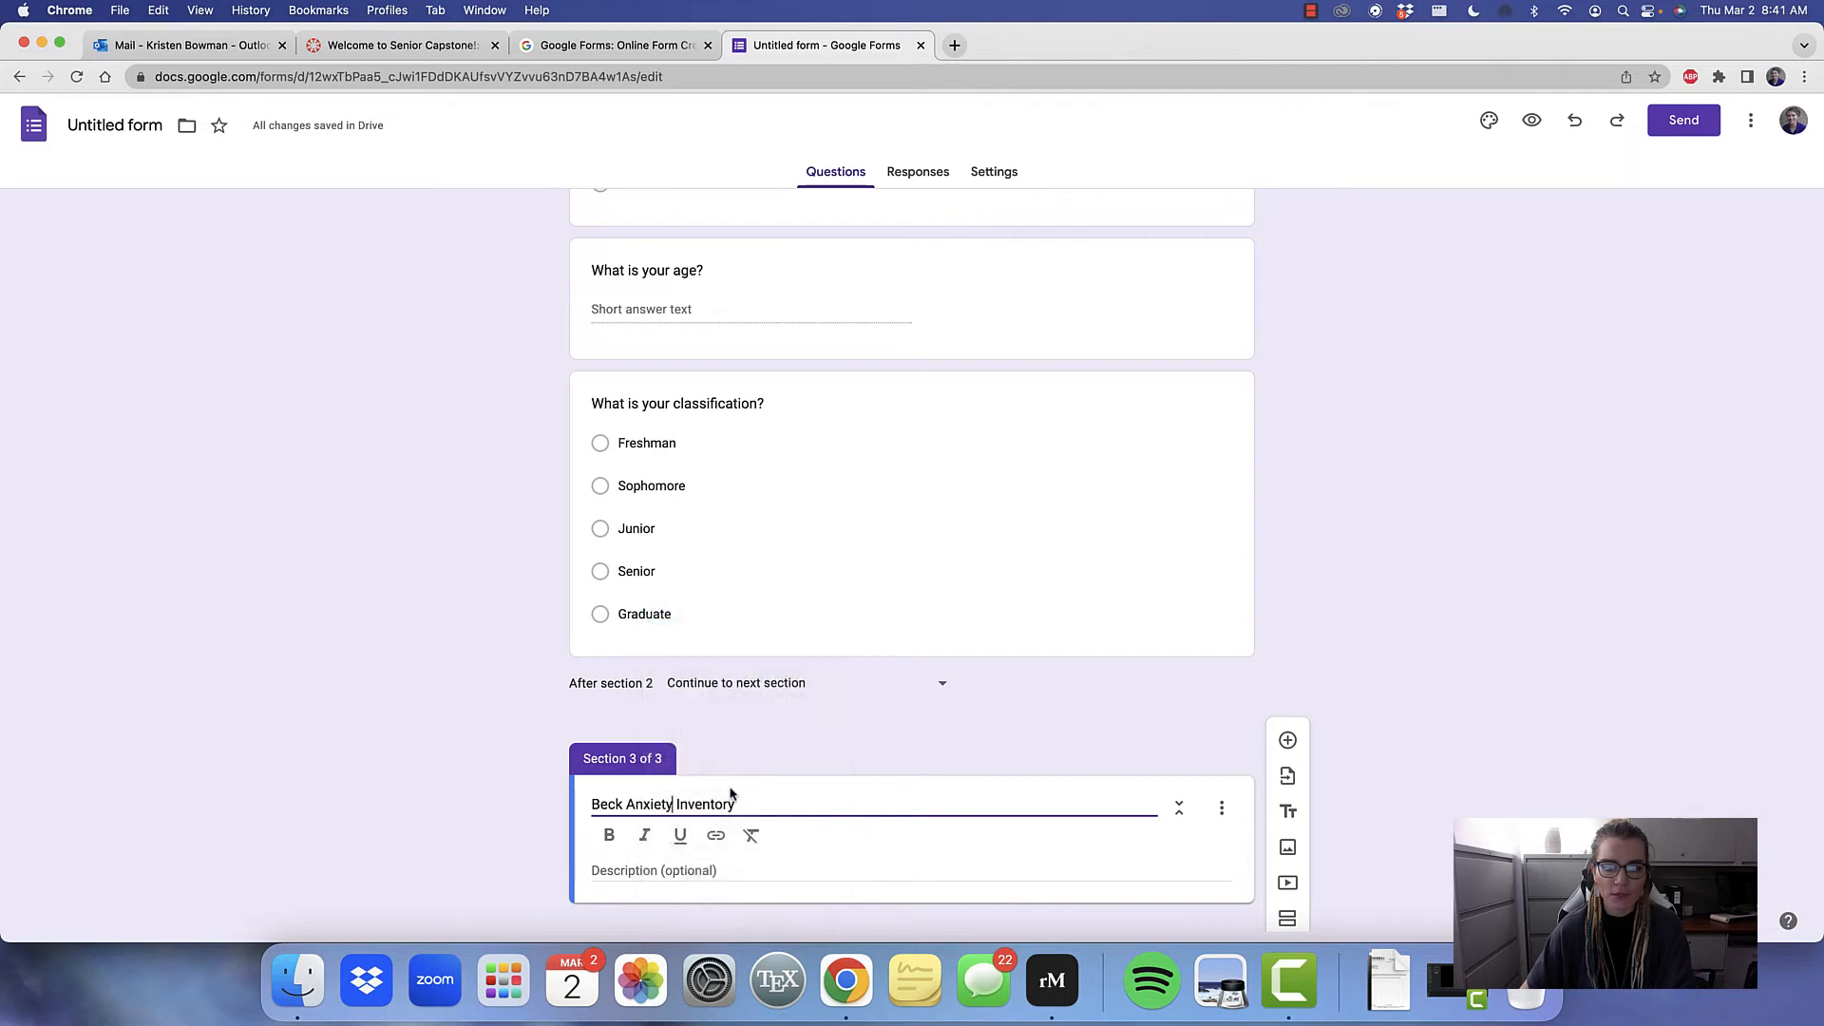
Add a multiple-choice question to the Beck Anxiety Inventory section with the text "Select the most applicable option"
scroll(731, 794, down, 1)
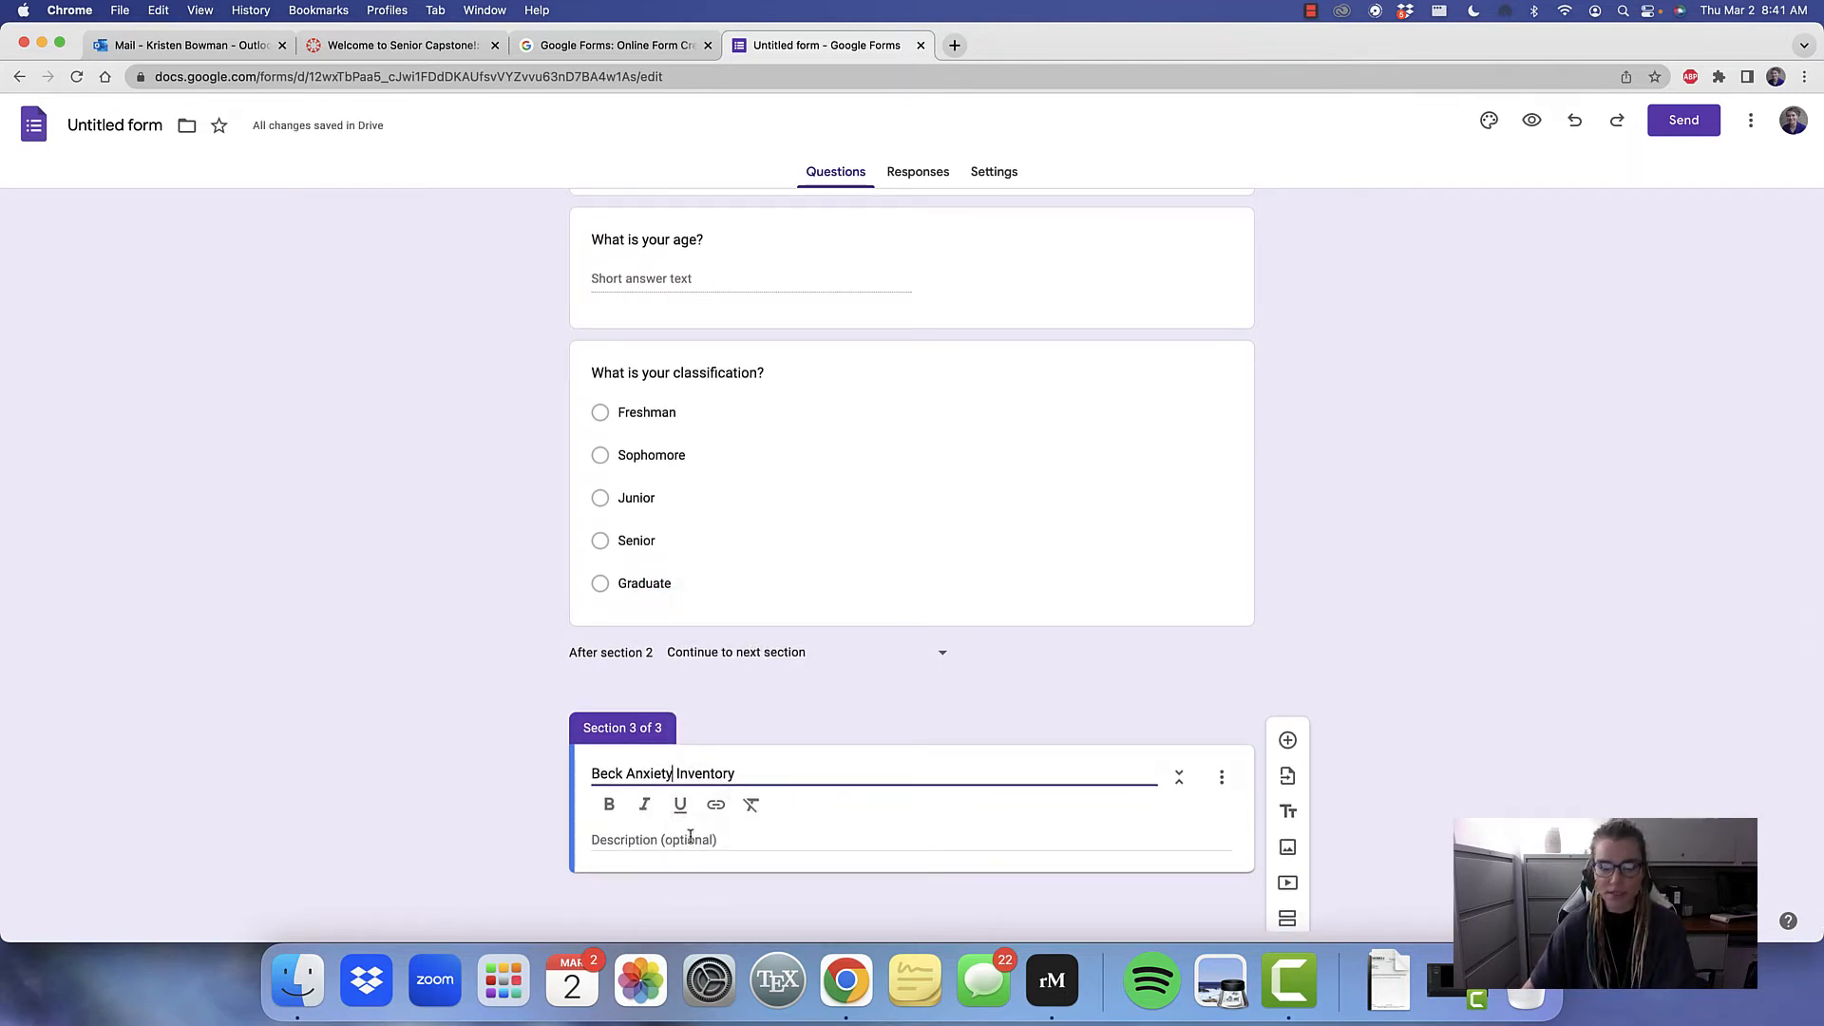
click(643, 848)
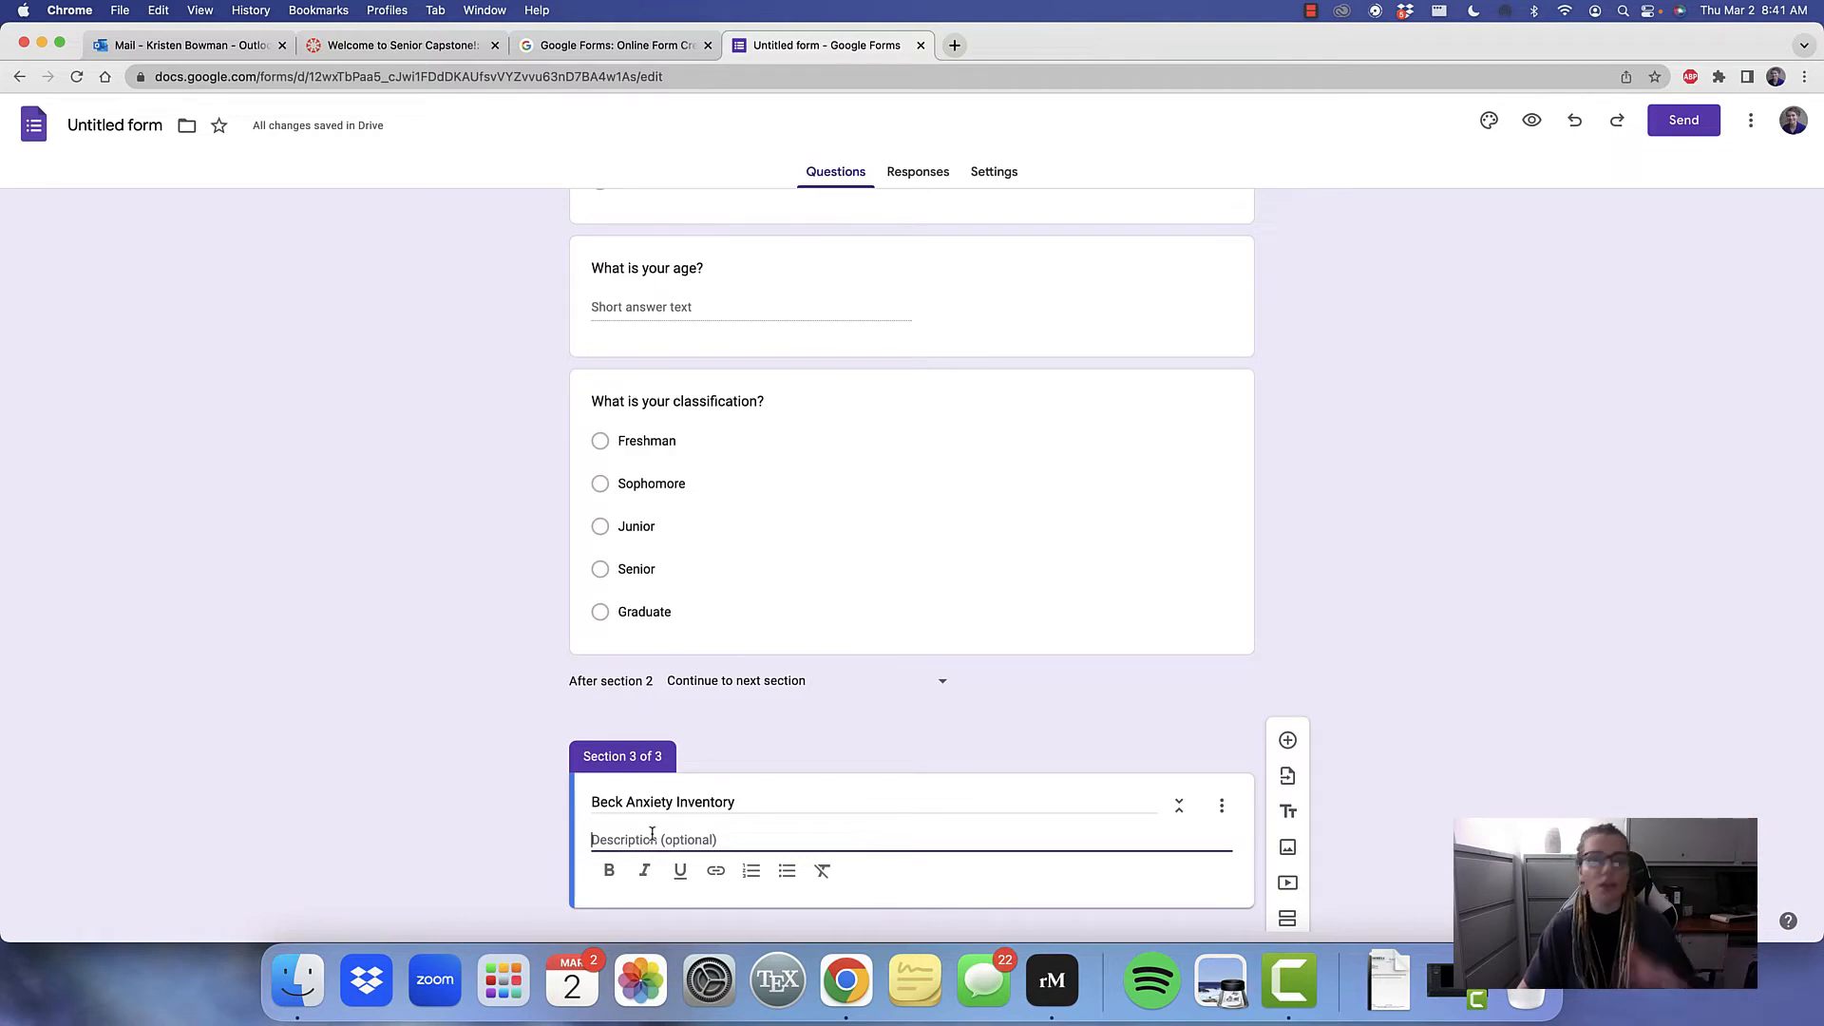
scroll(652, 833, down, 1)
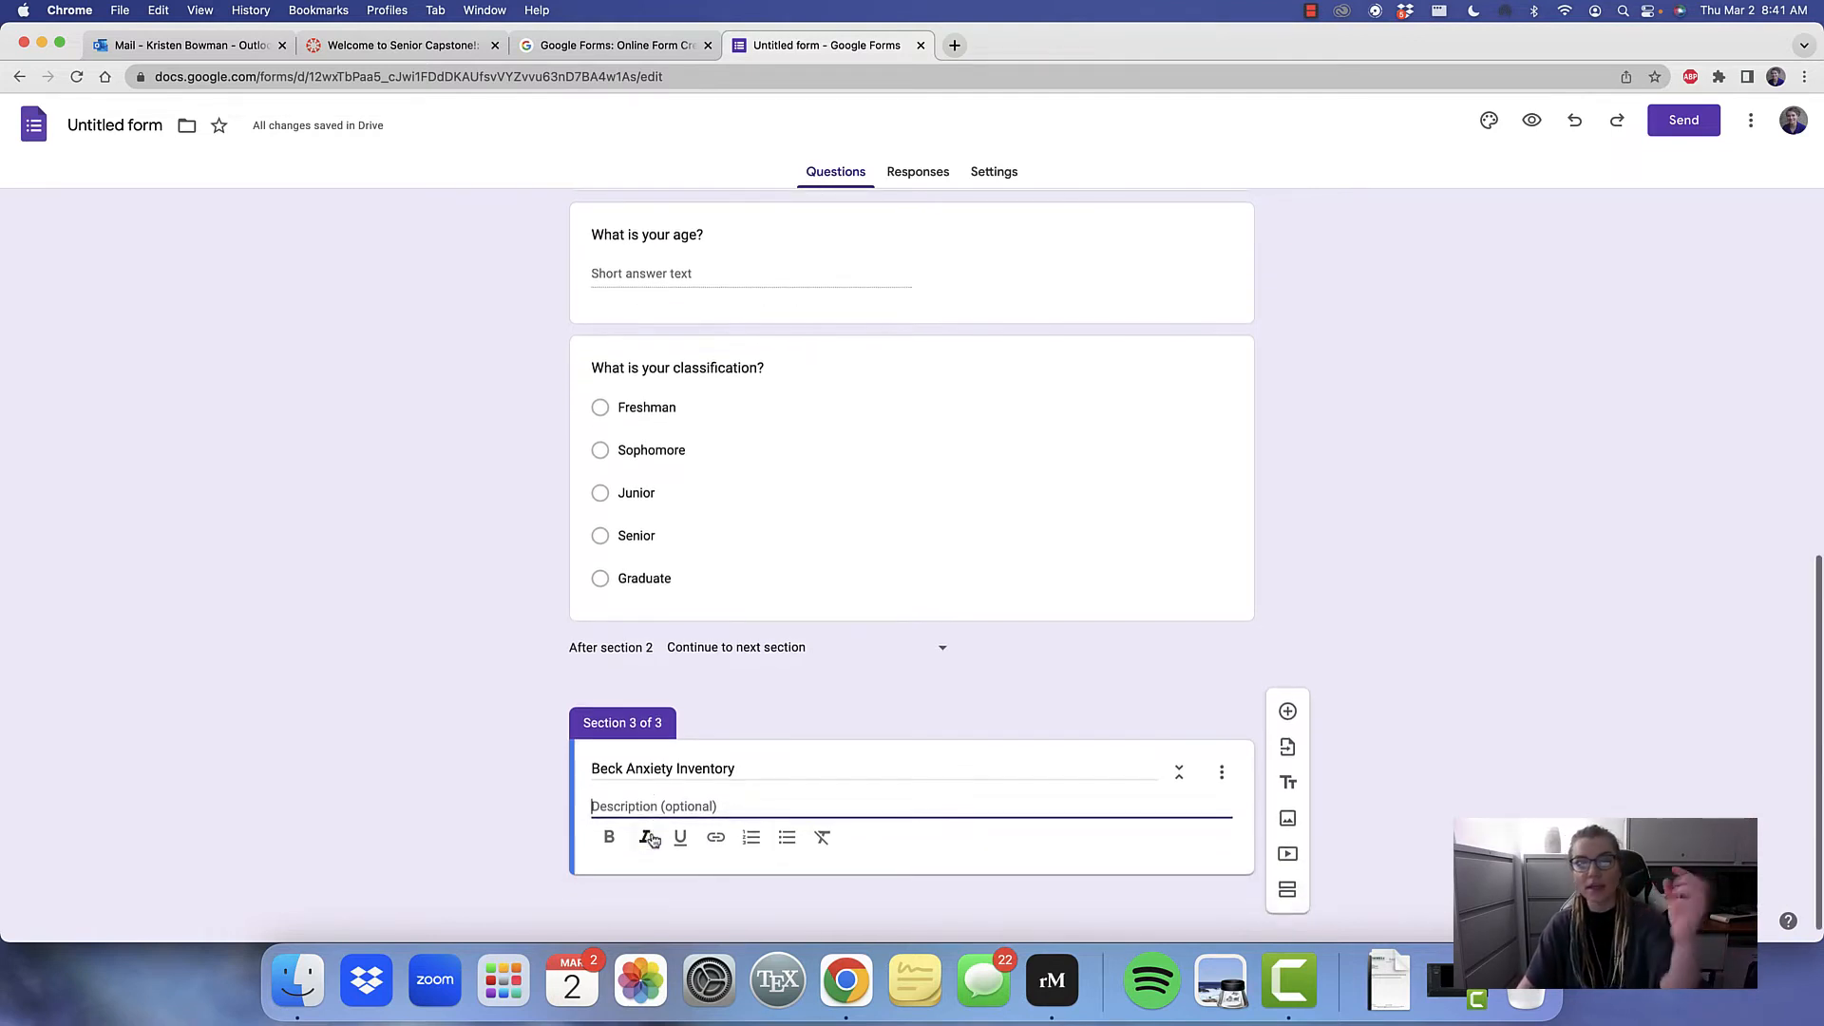
click(1289, 730)
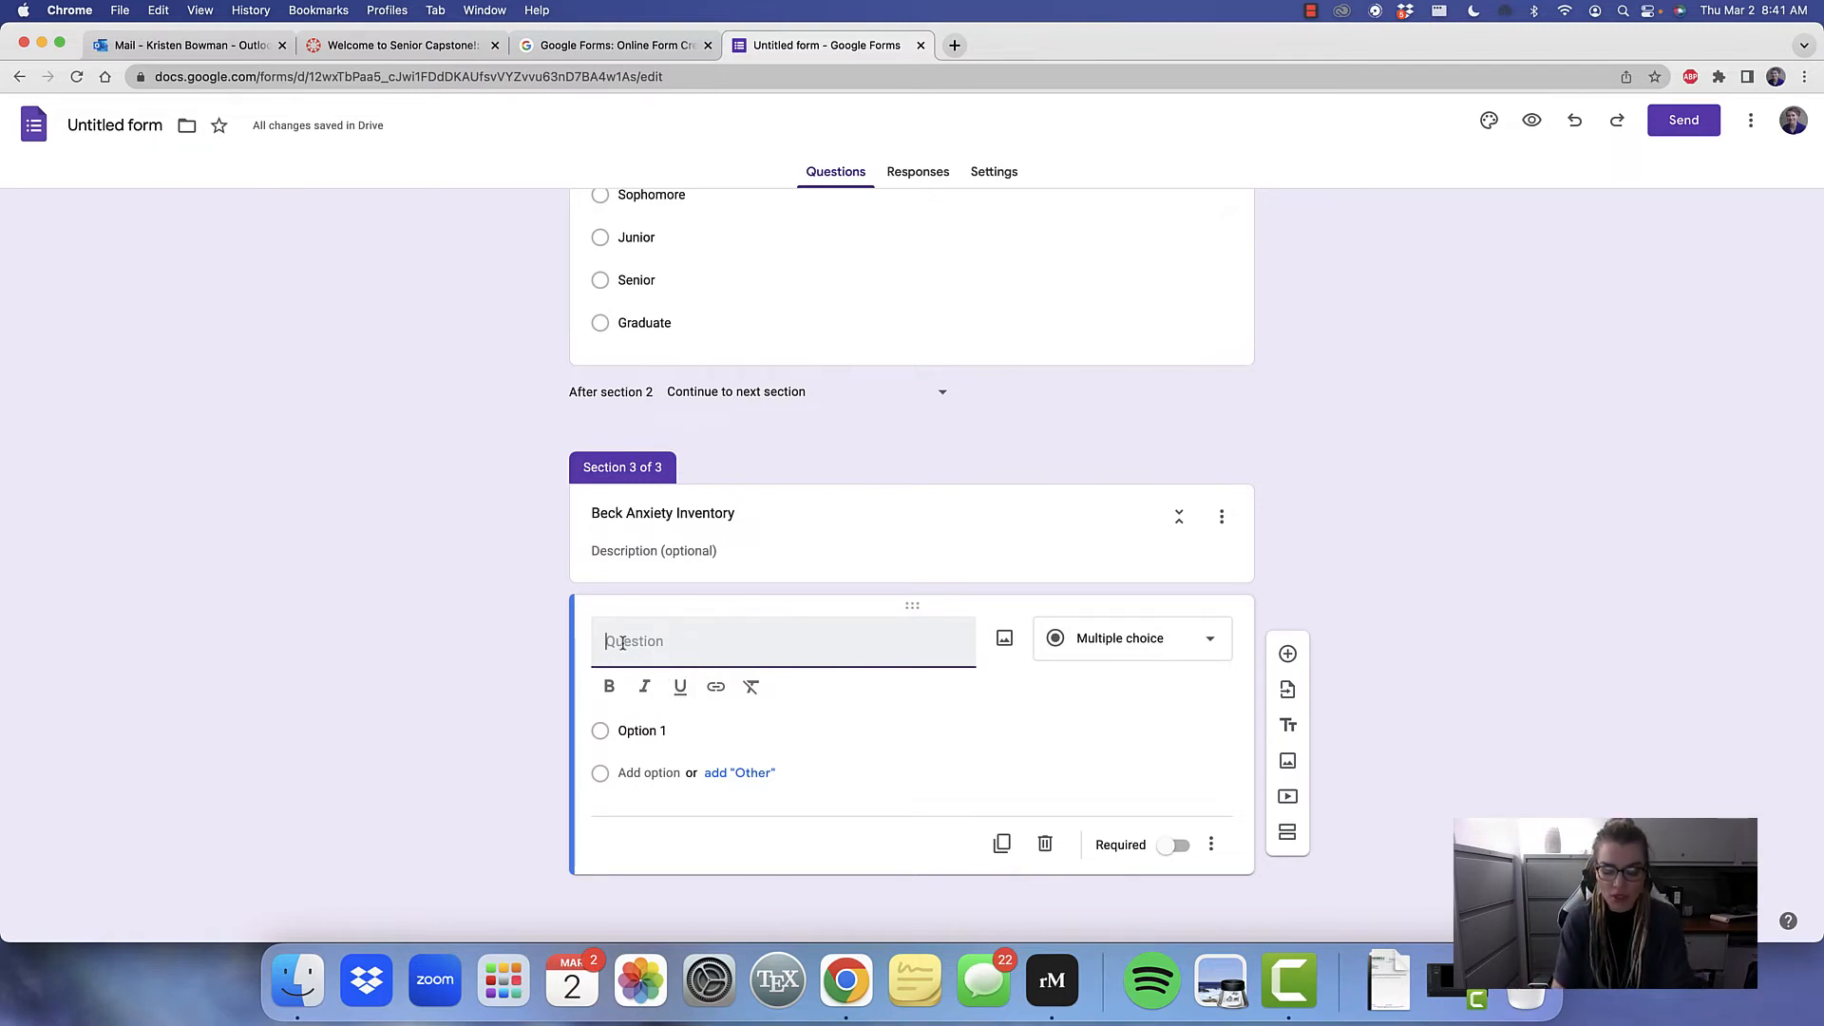
text(Se)
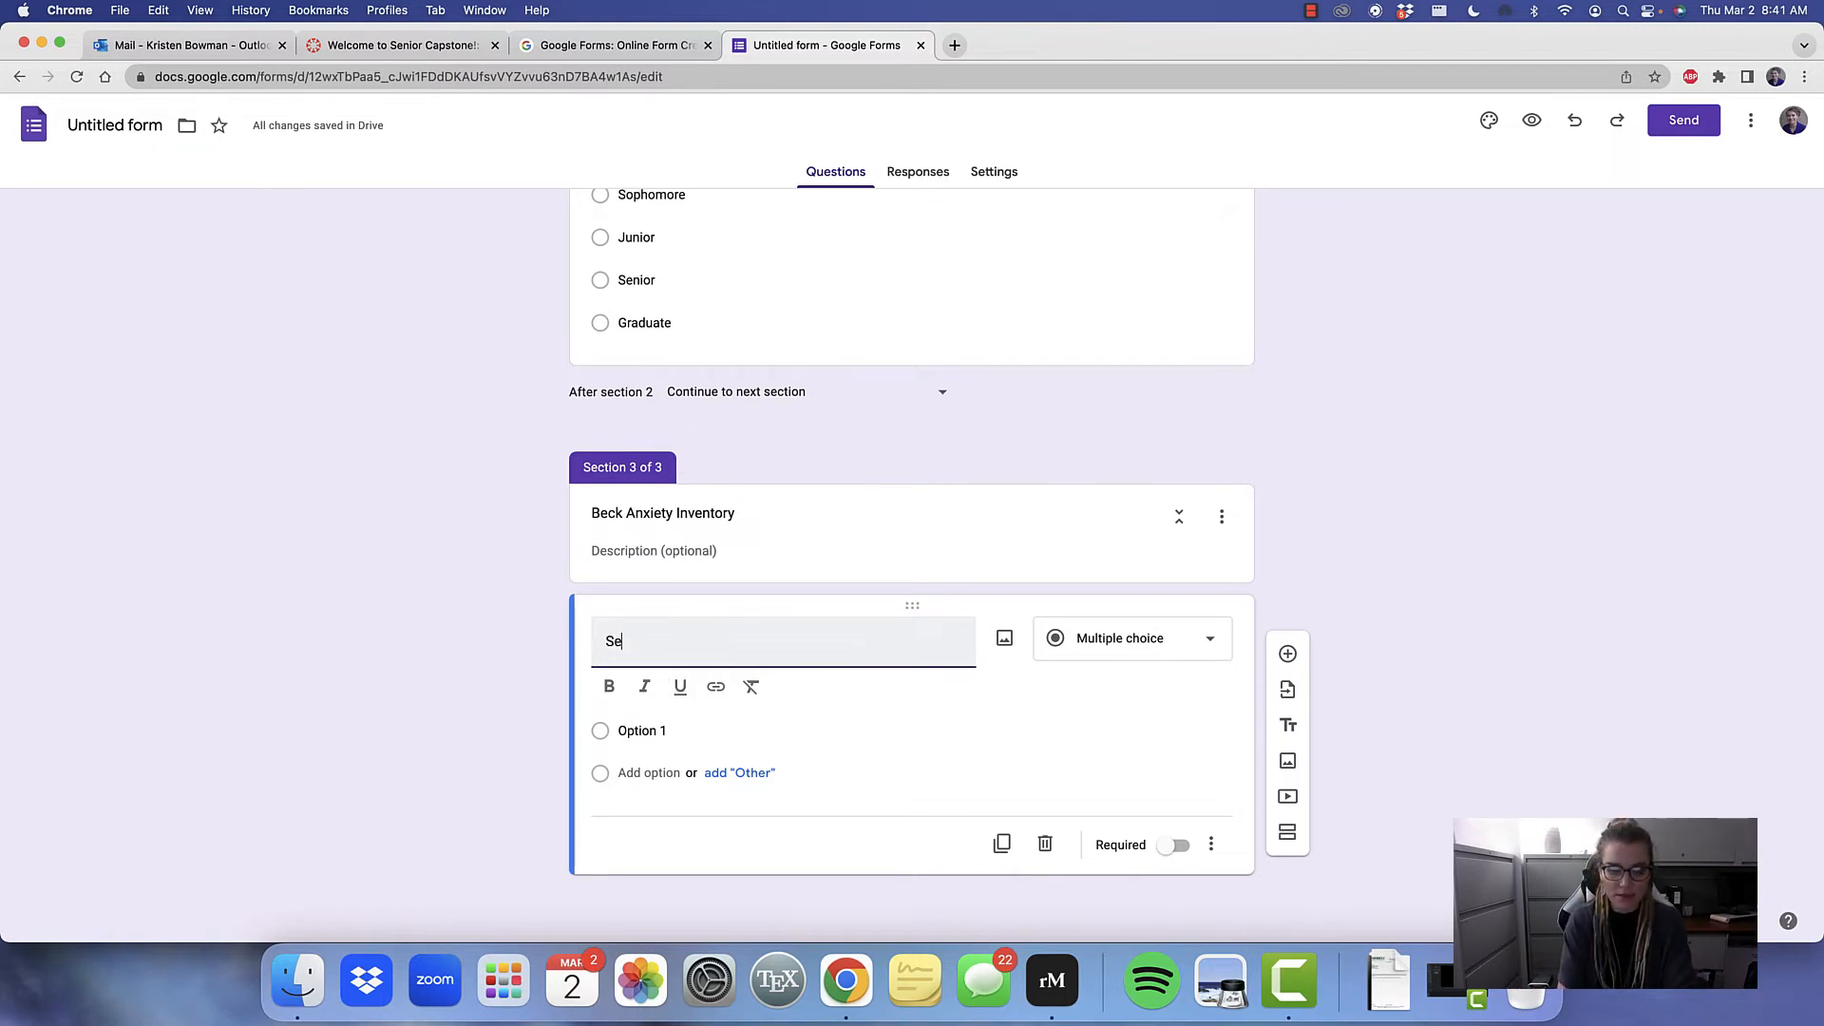
text(lect)
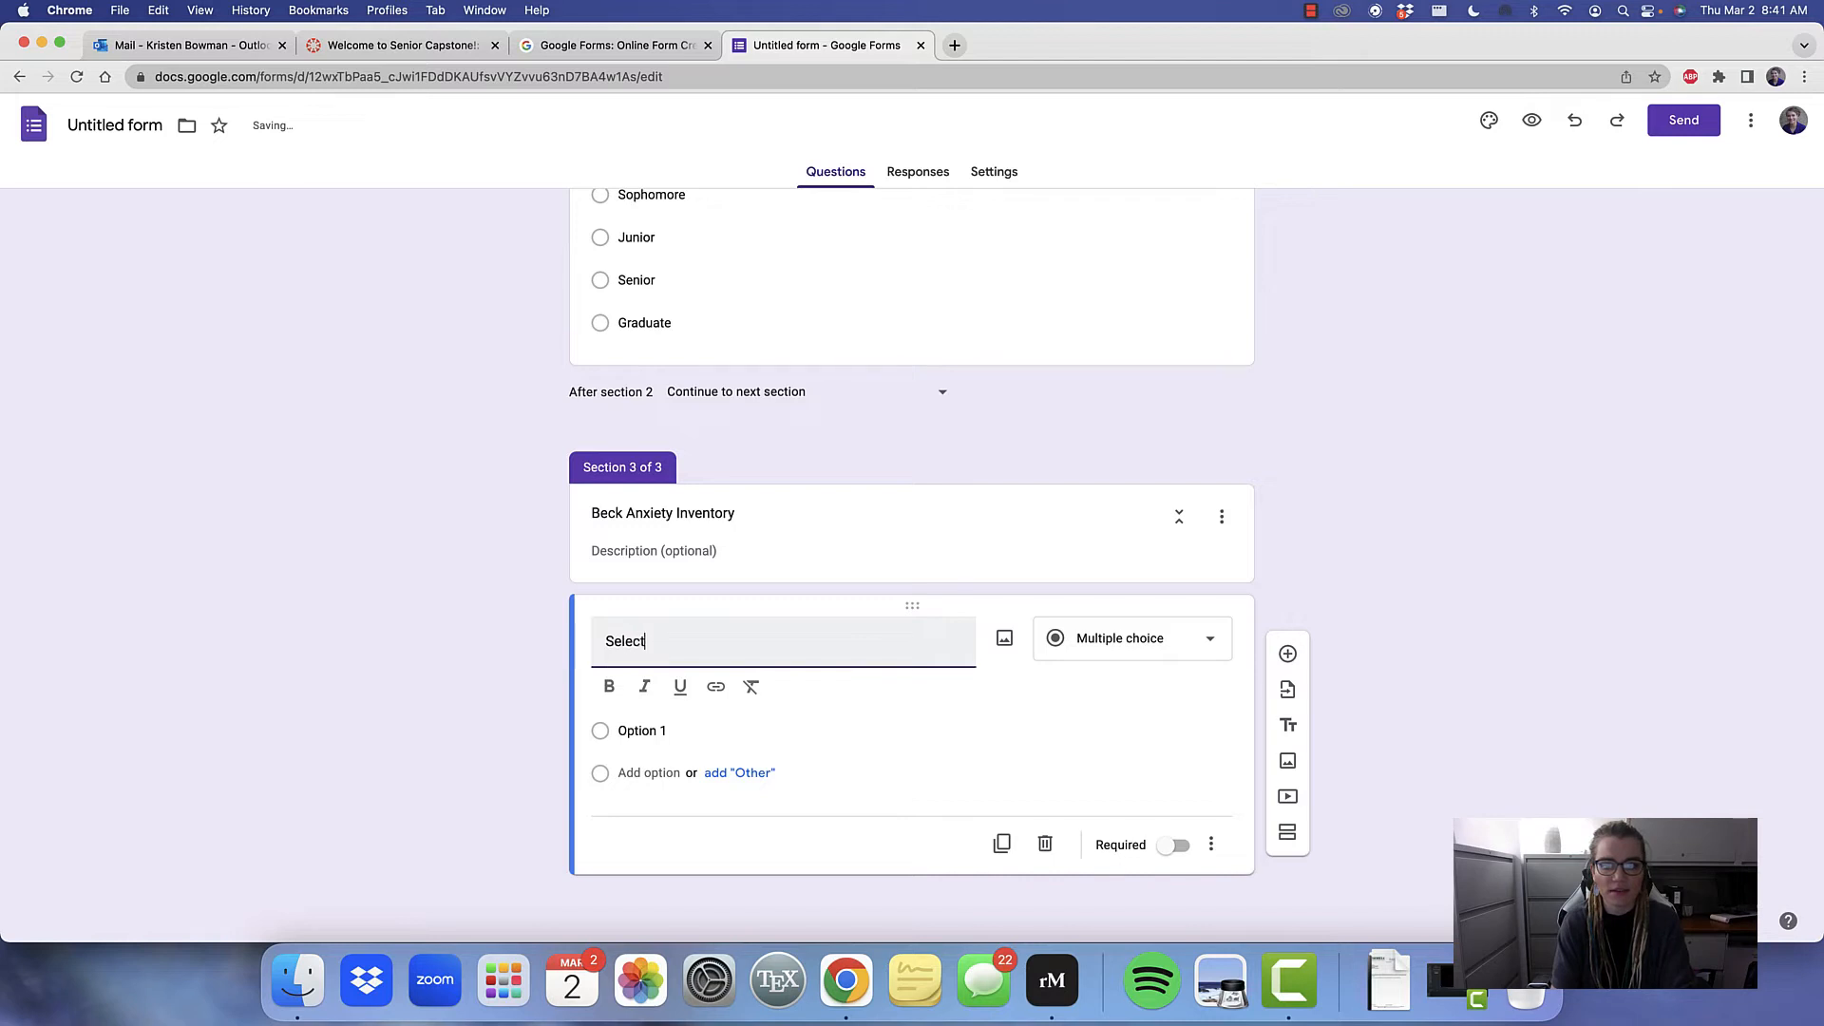
text( the most)
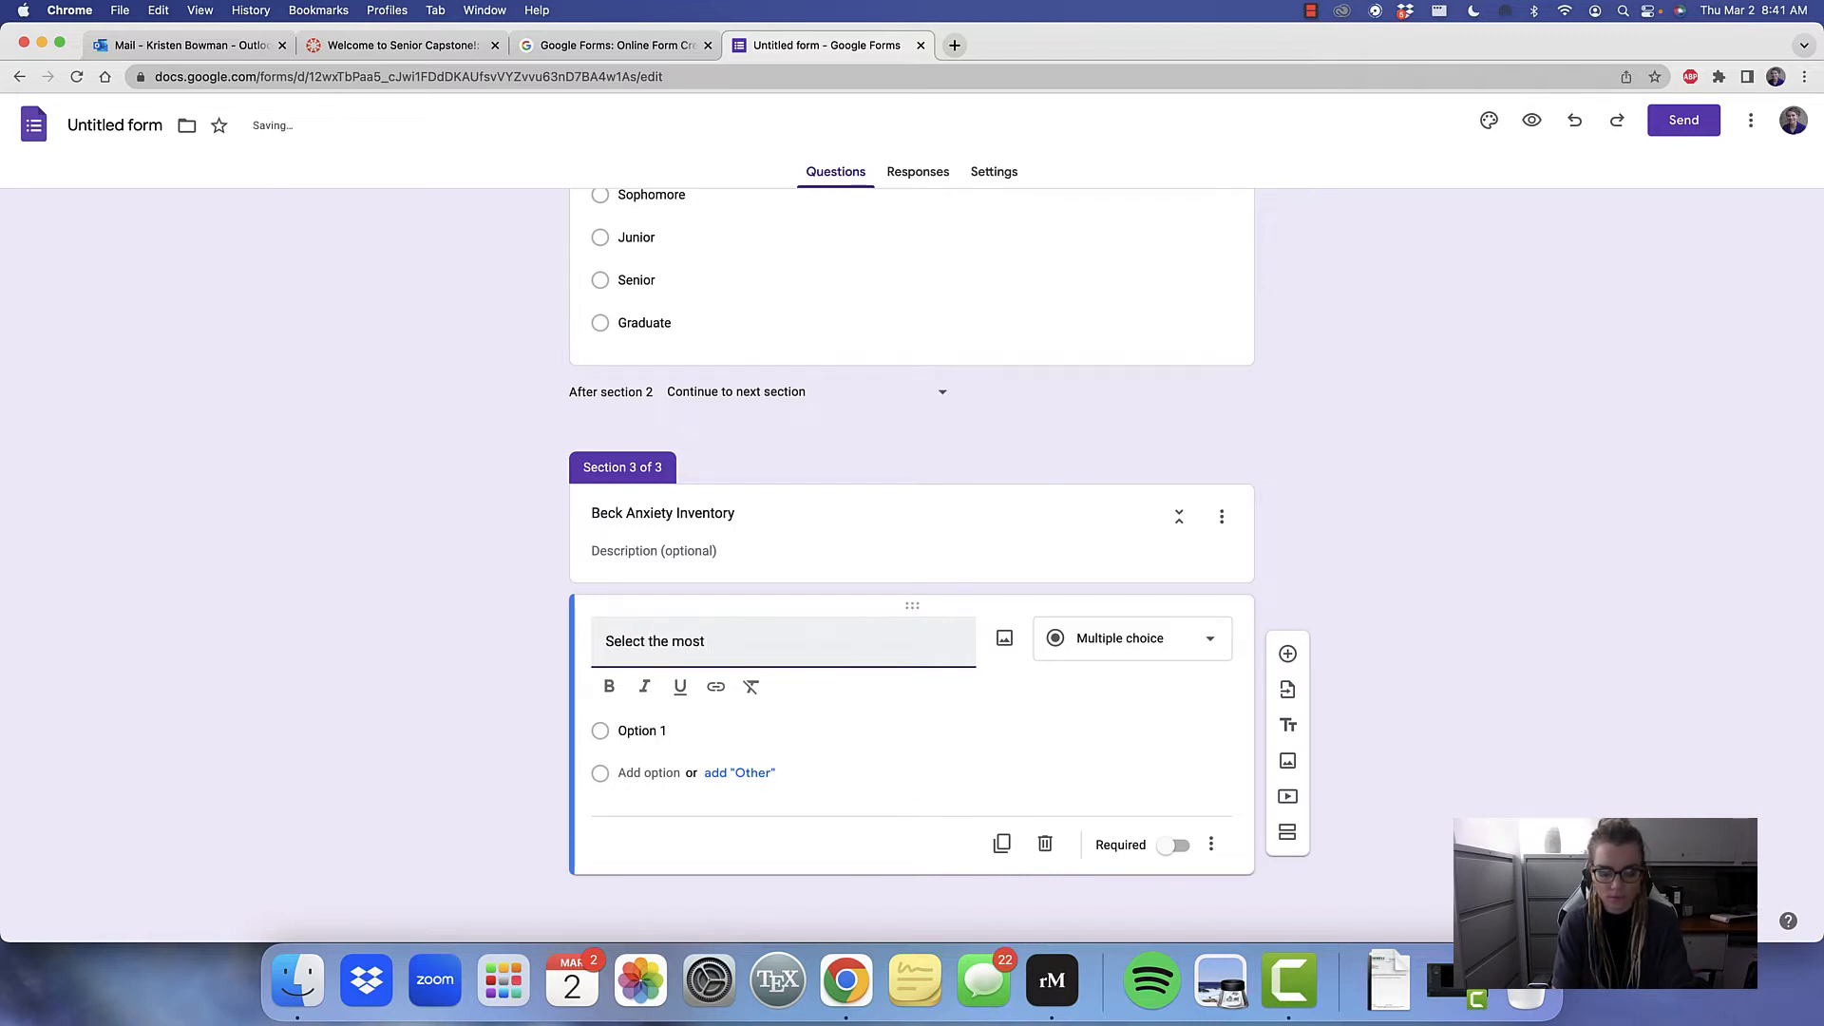
text( applic)
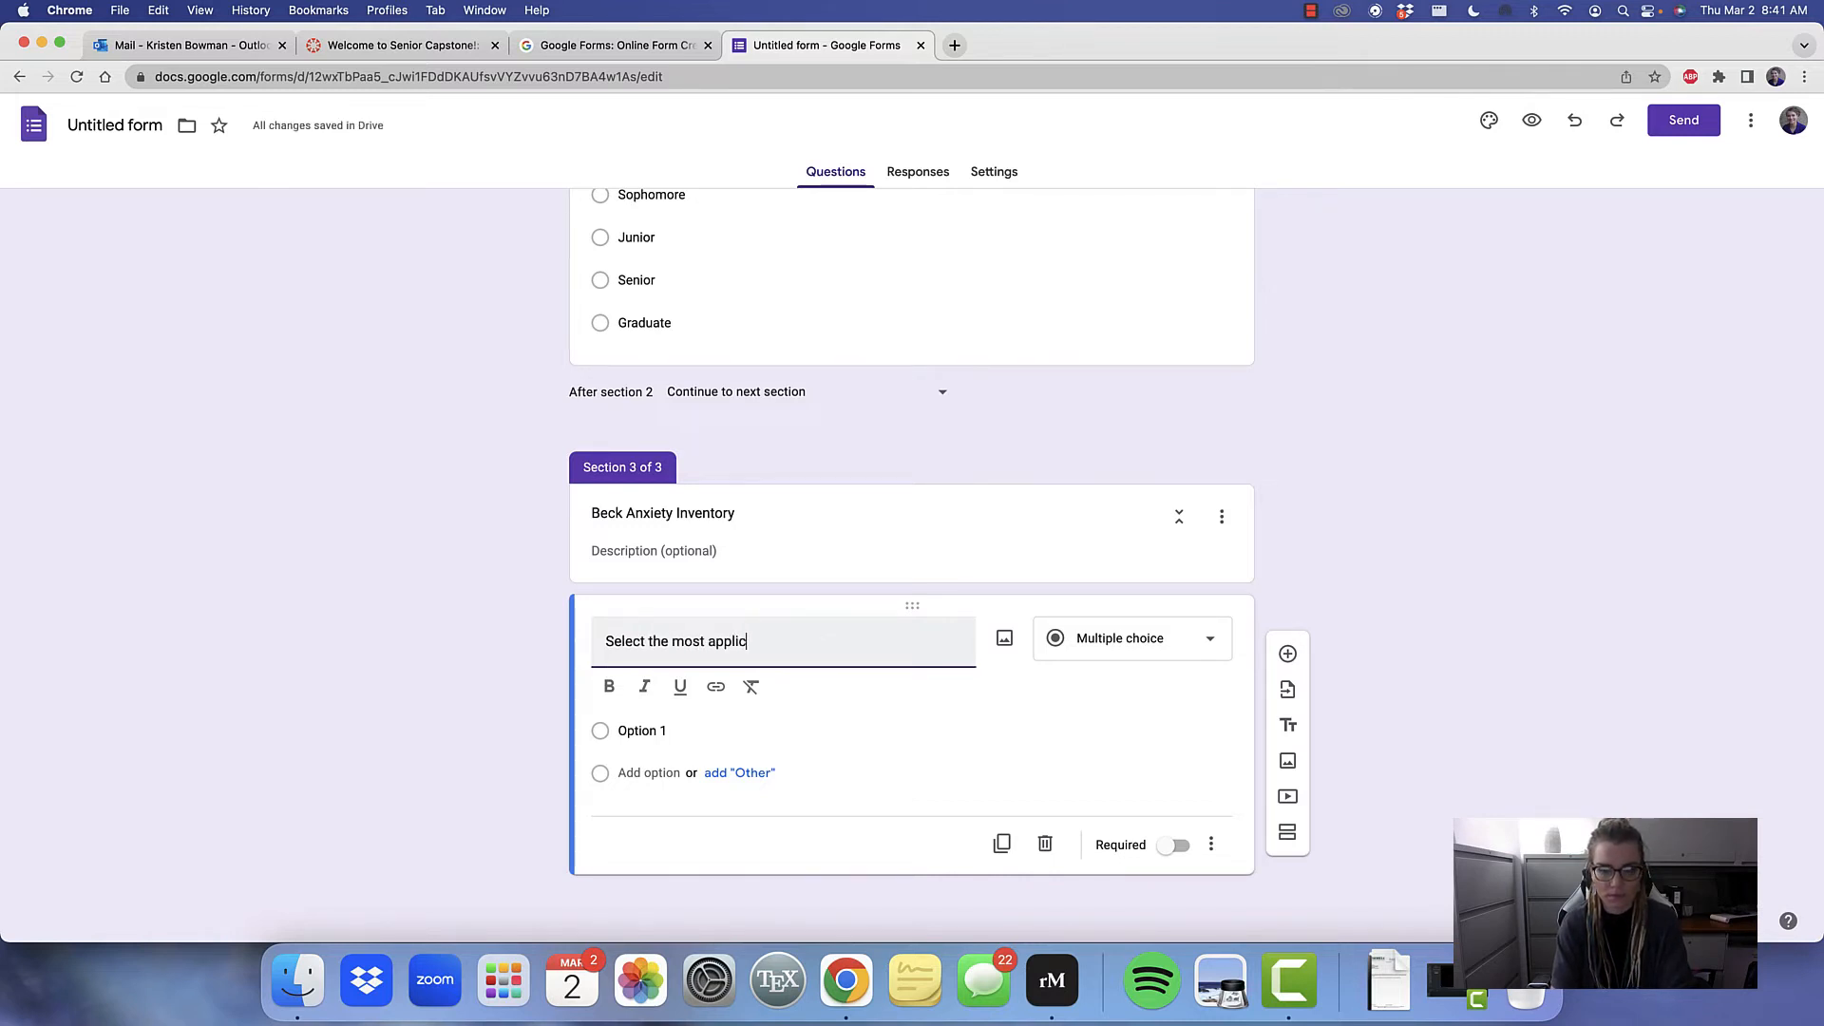
text(able options)
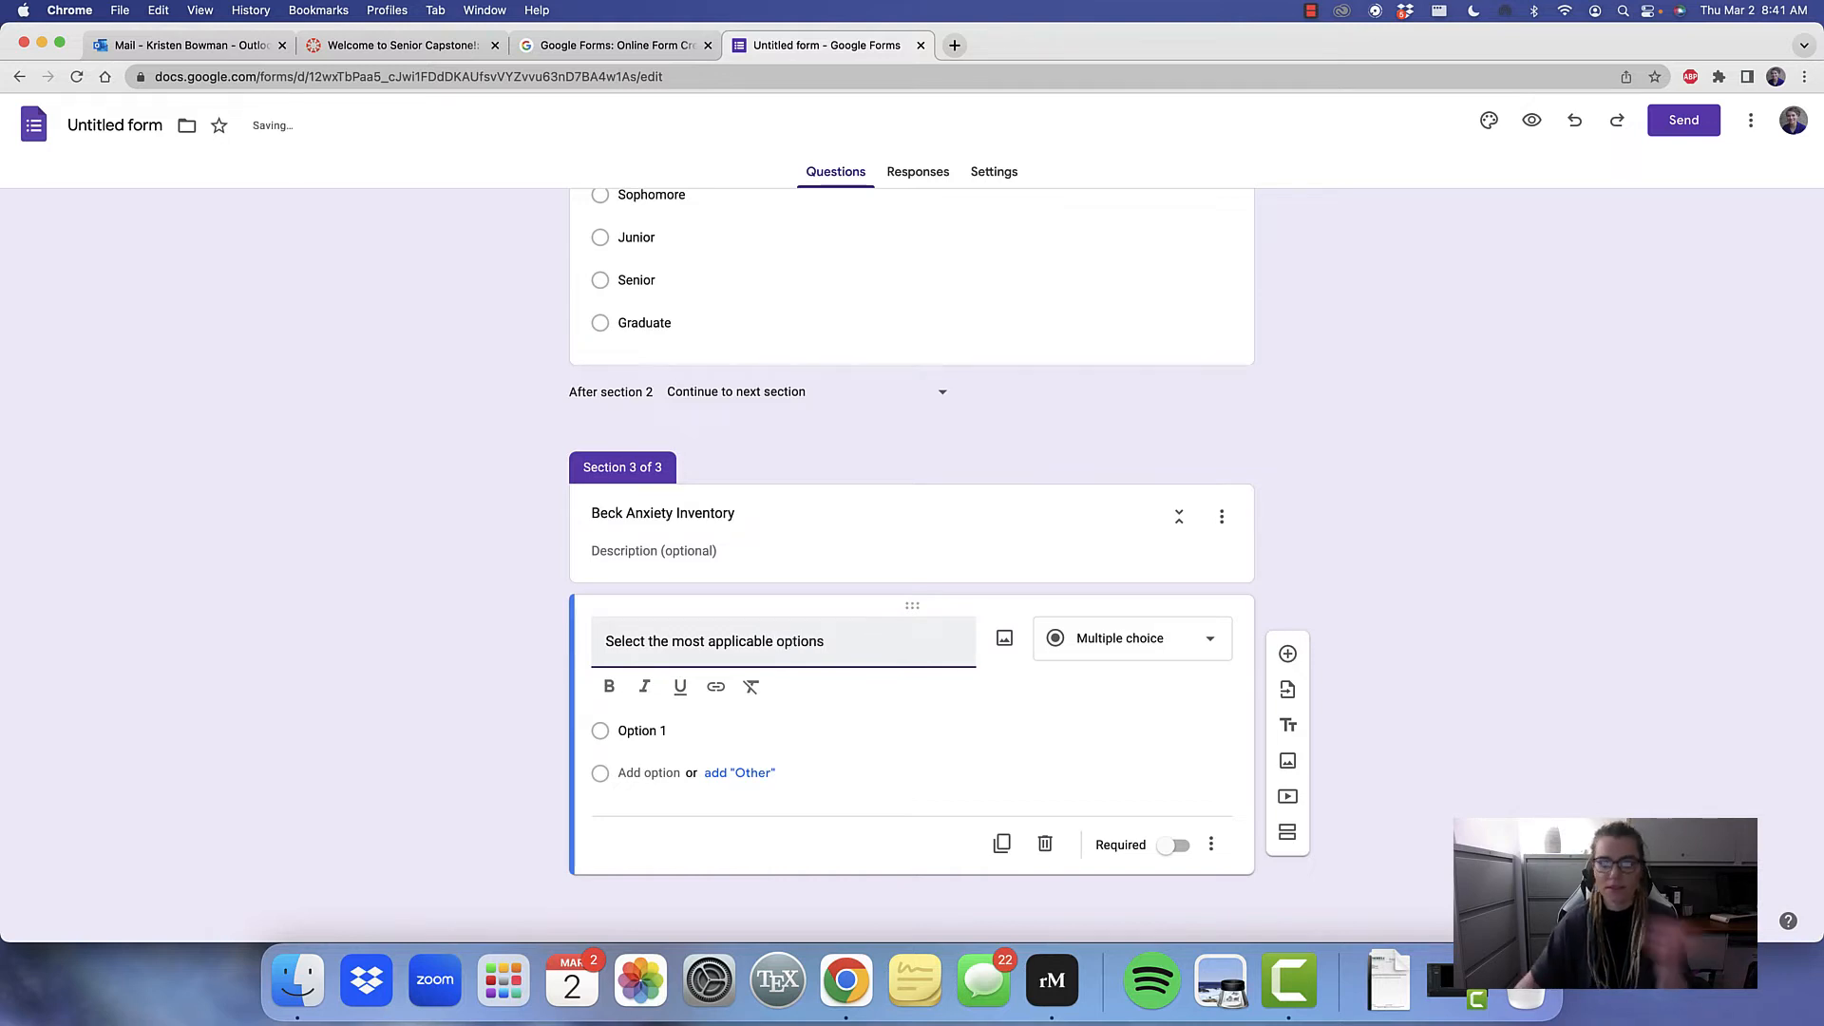
key(BackSpace)
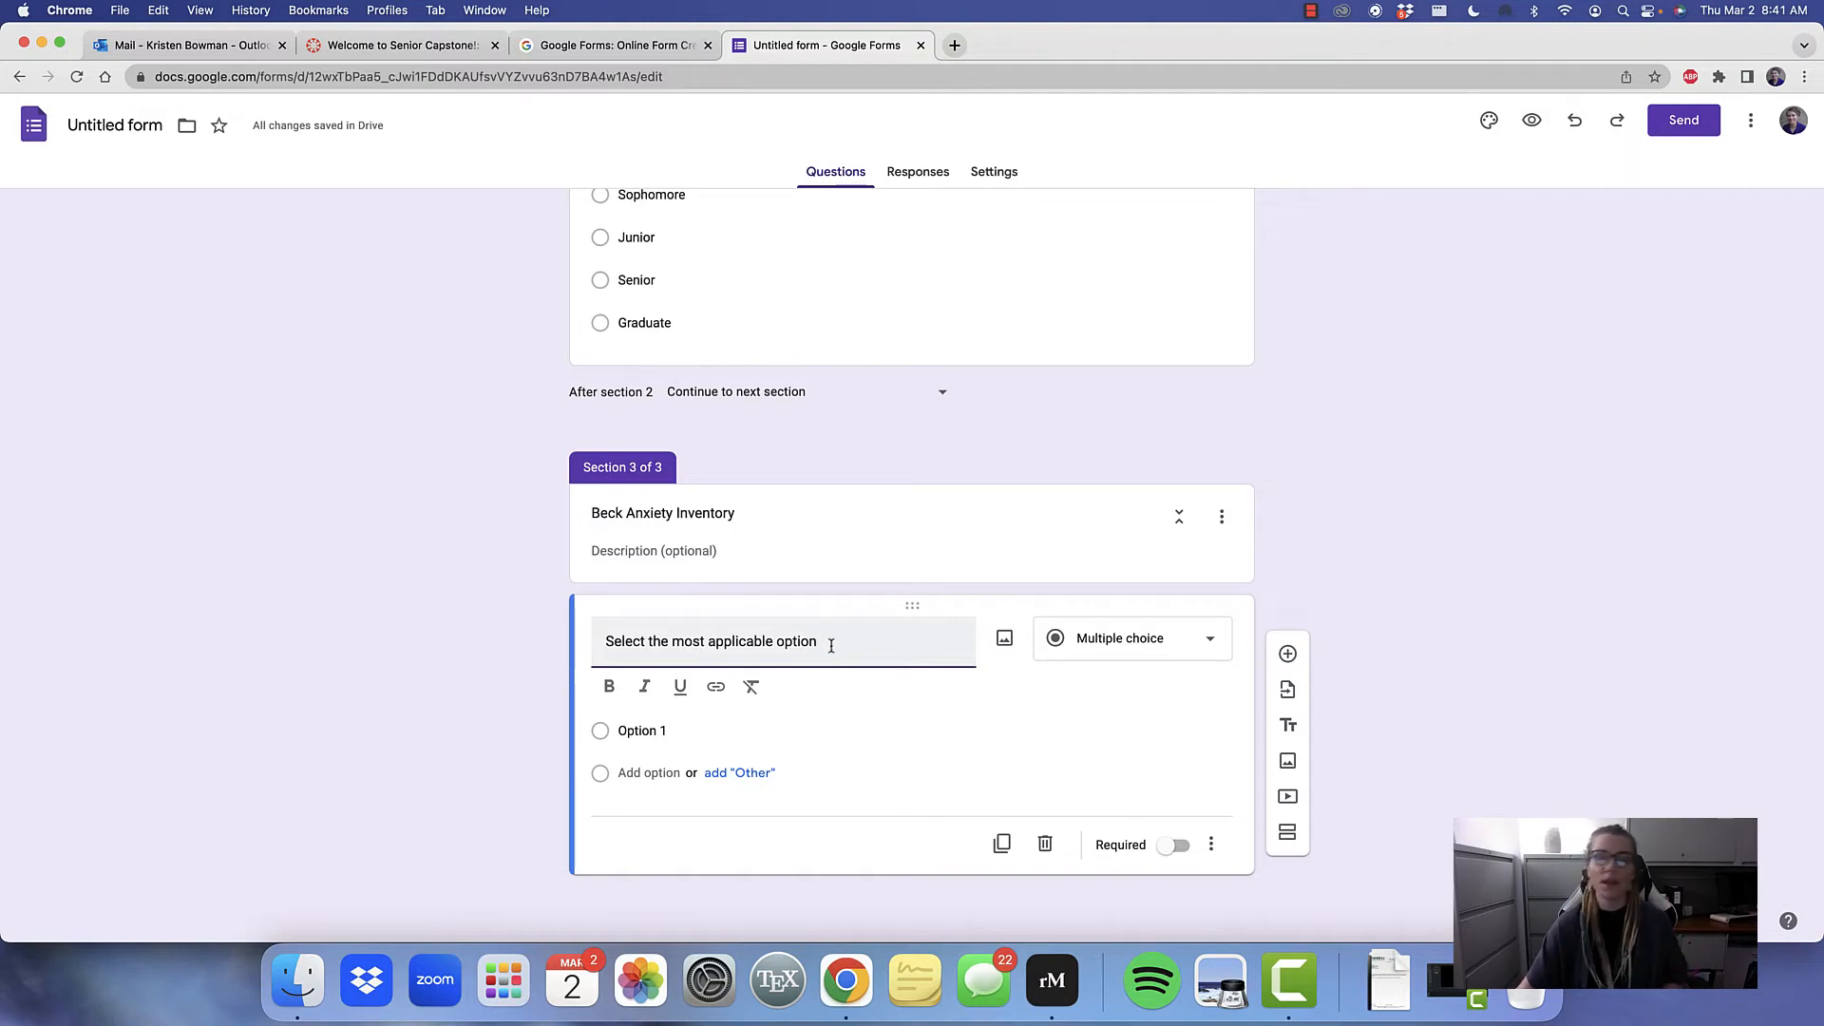
Give the Beck Anxiety Inventory question the answer options "0", "1", "2" and "3"
click(650, 730)
text(0)
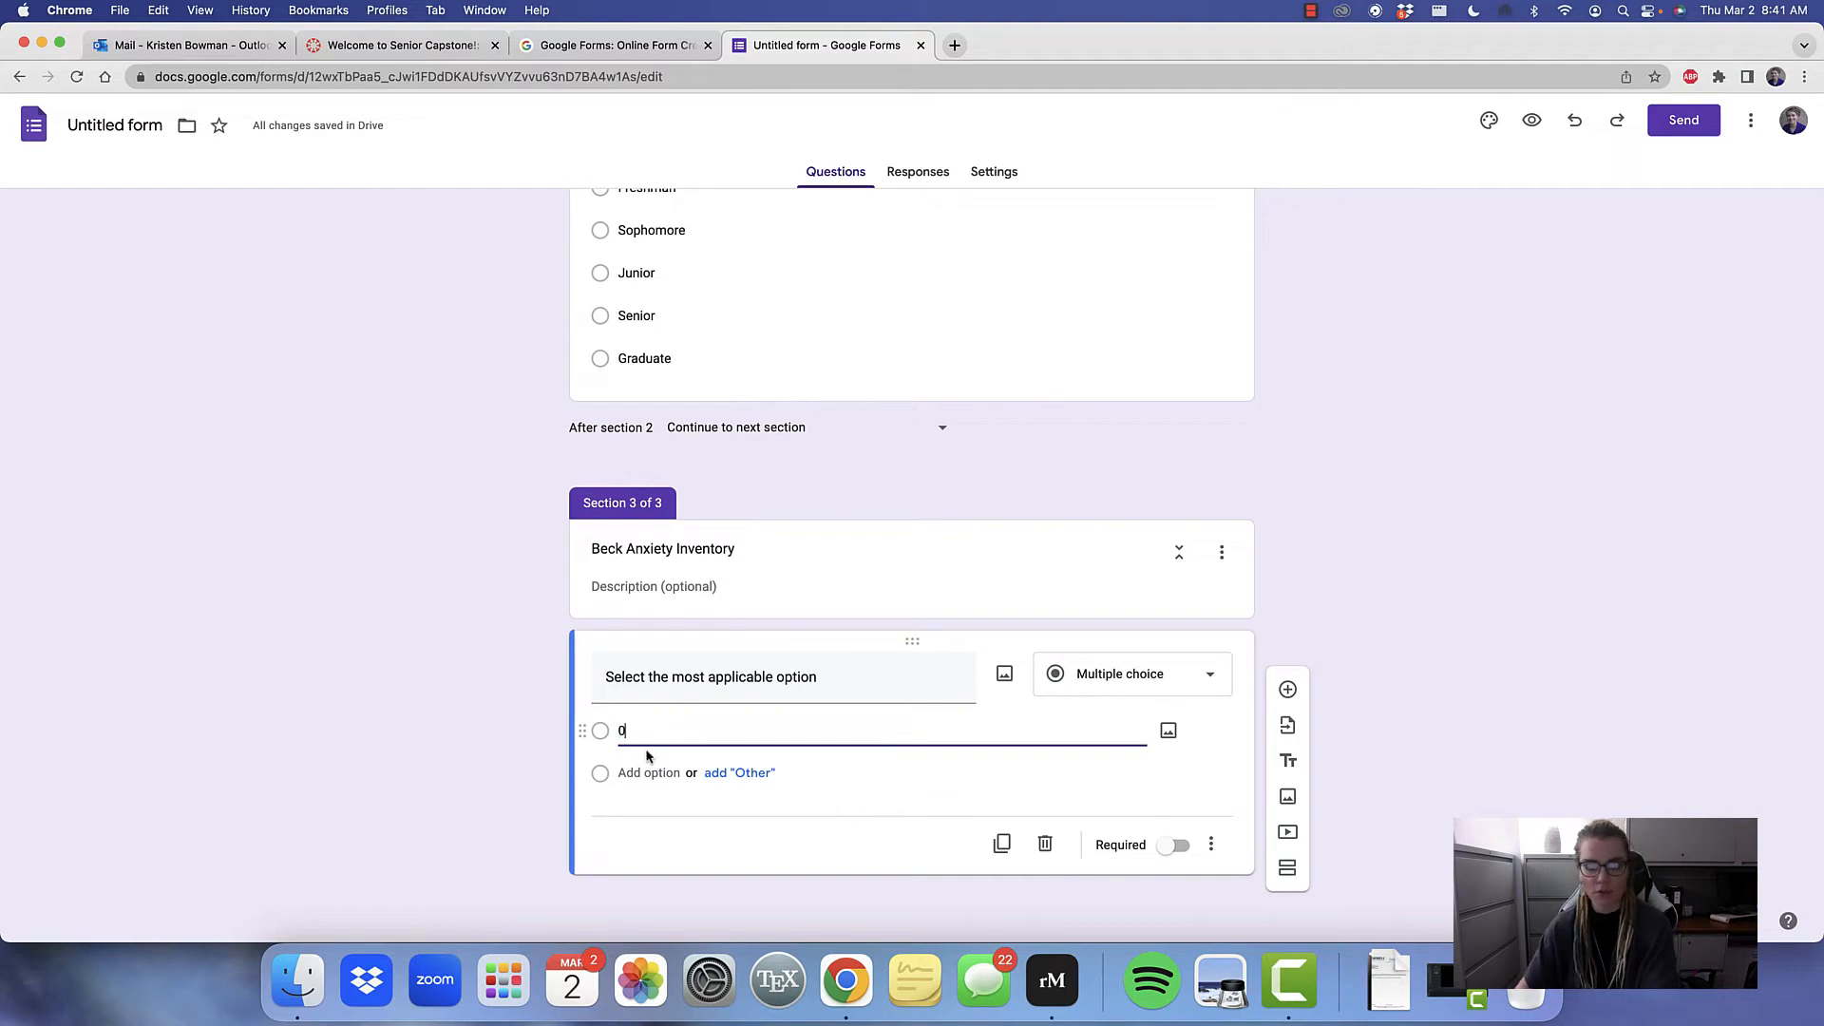
click(634, 766)
click(634, 813)
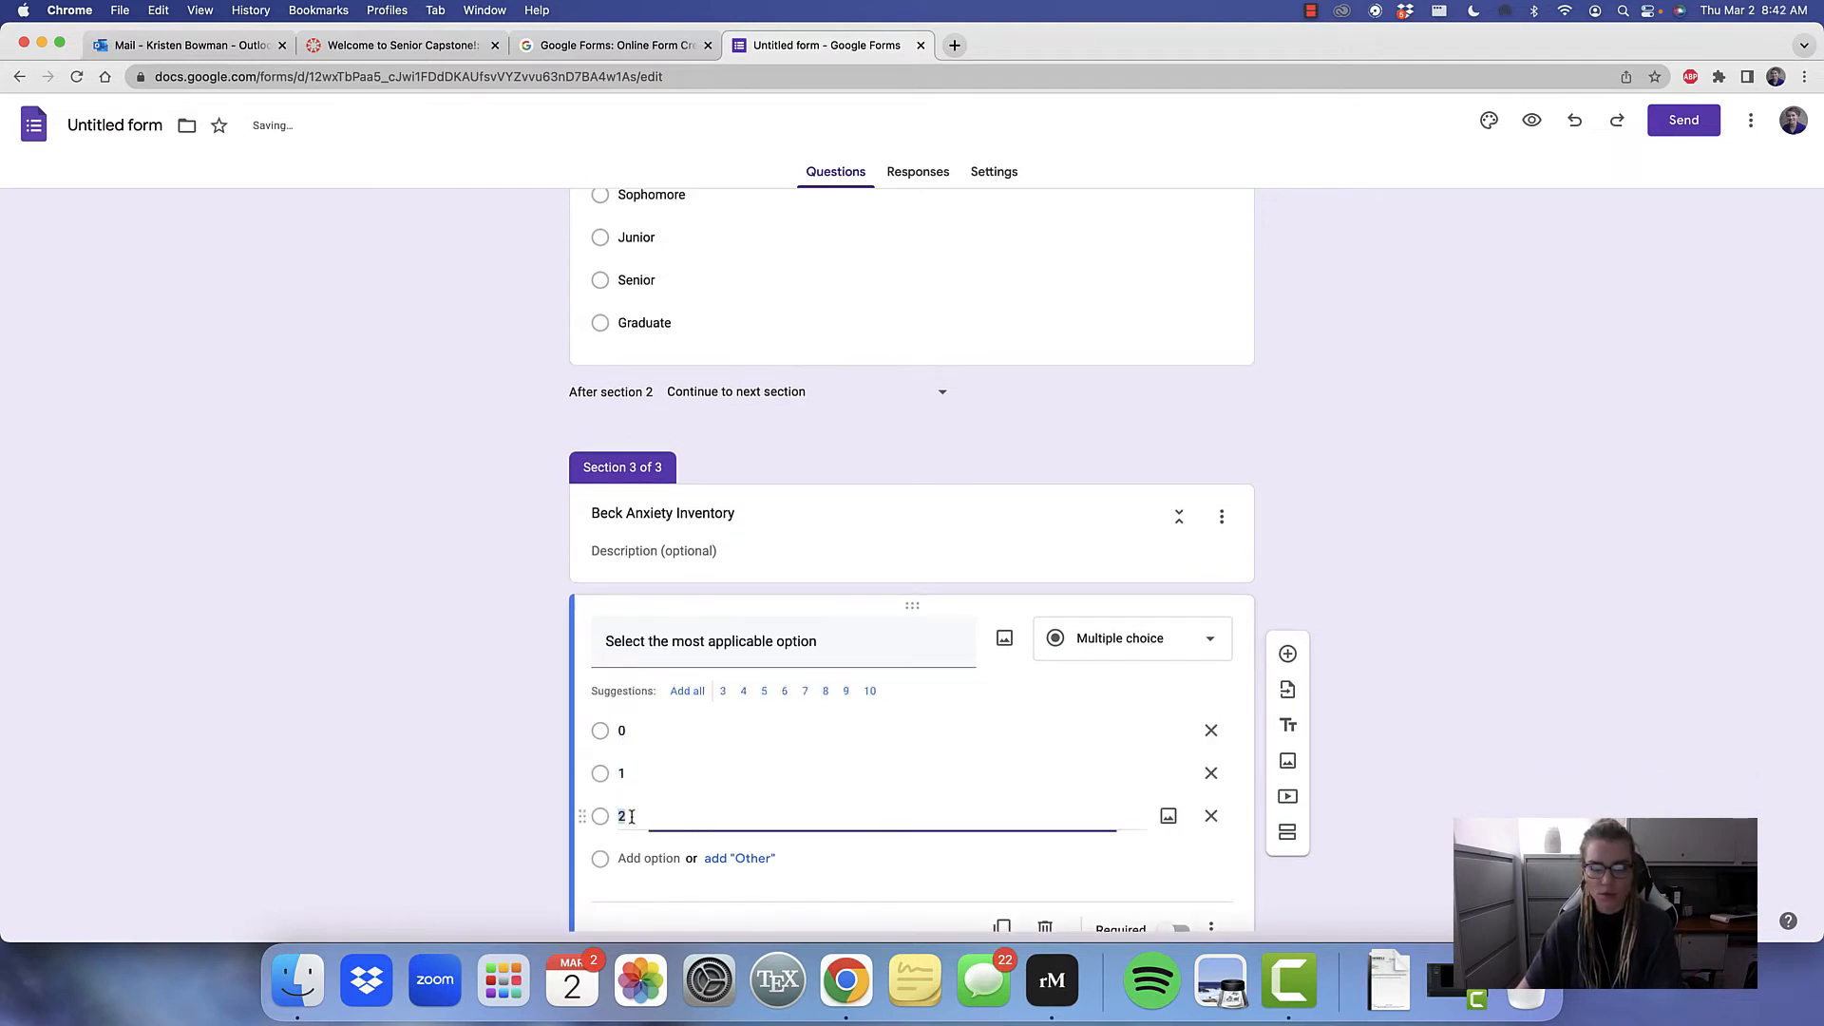
click(636, 858)
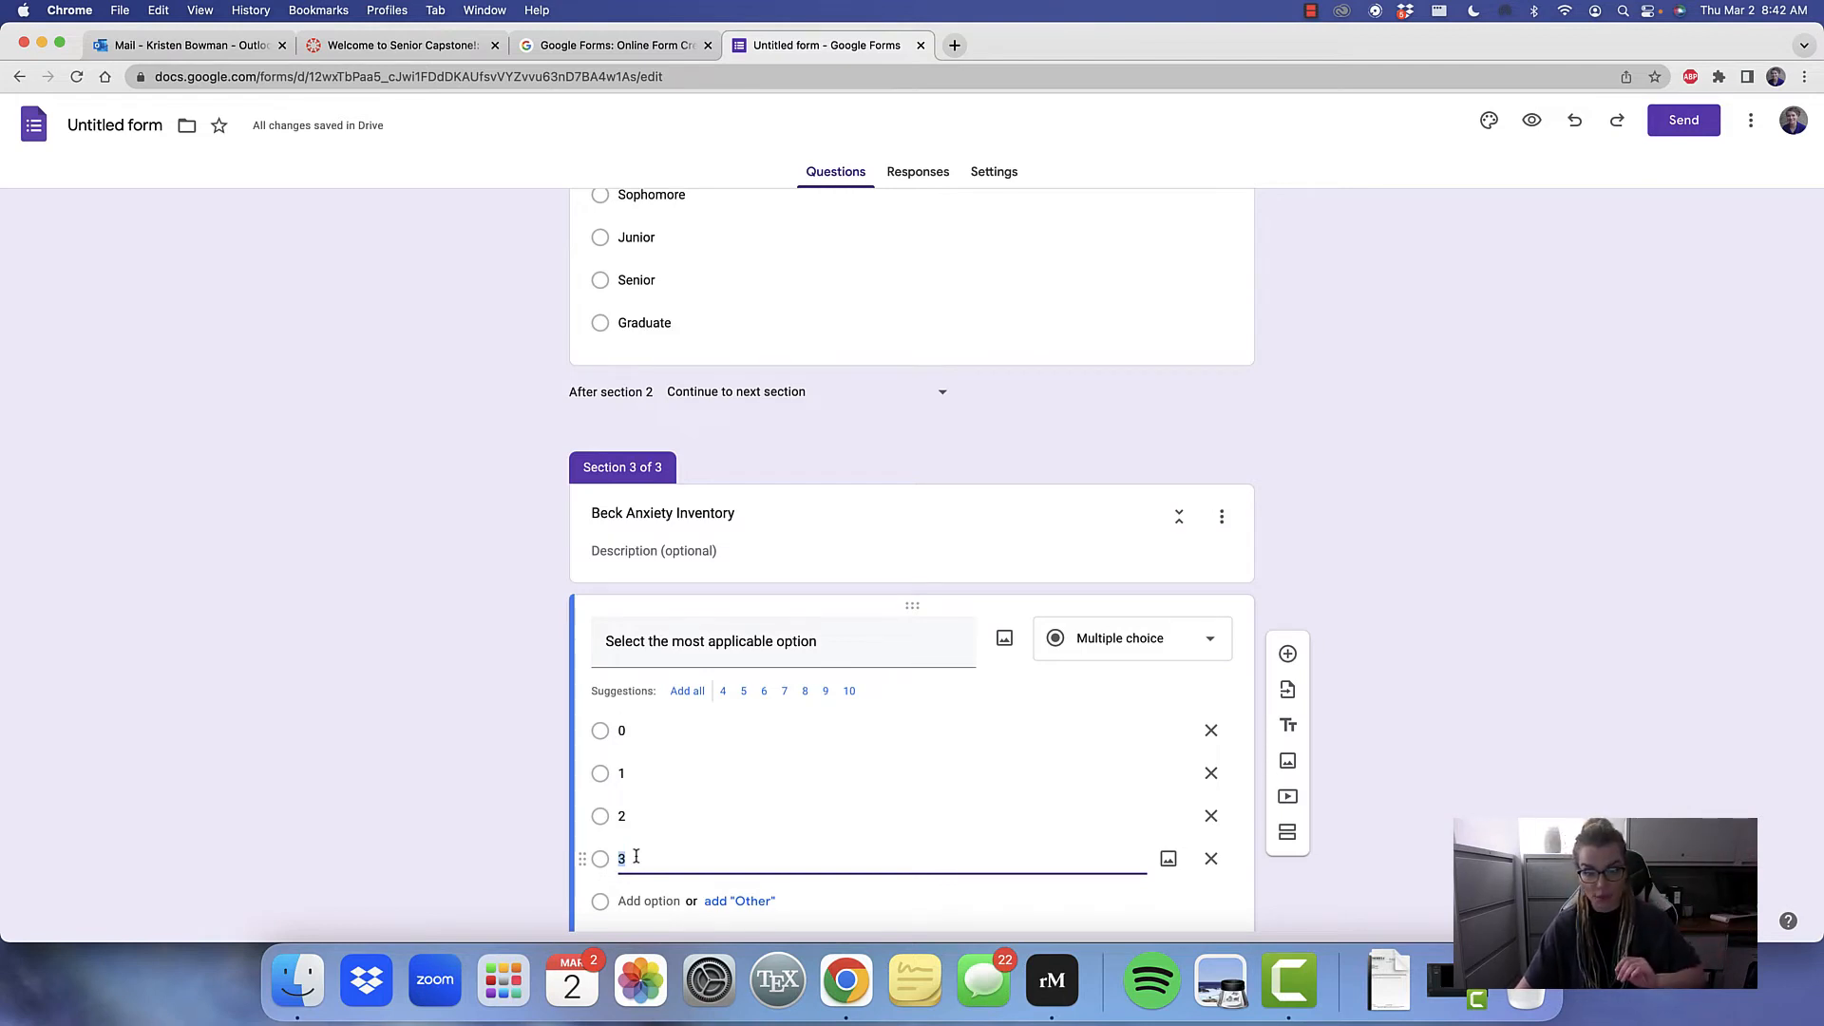
scroll(637, 857, down, 3)
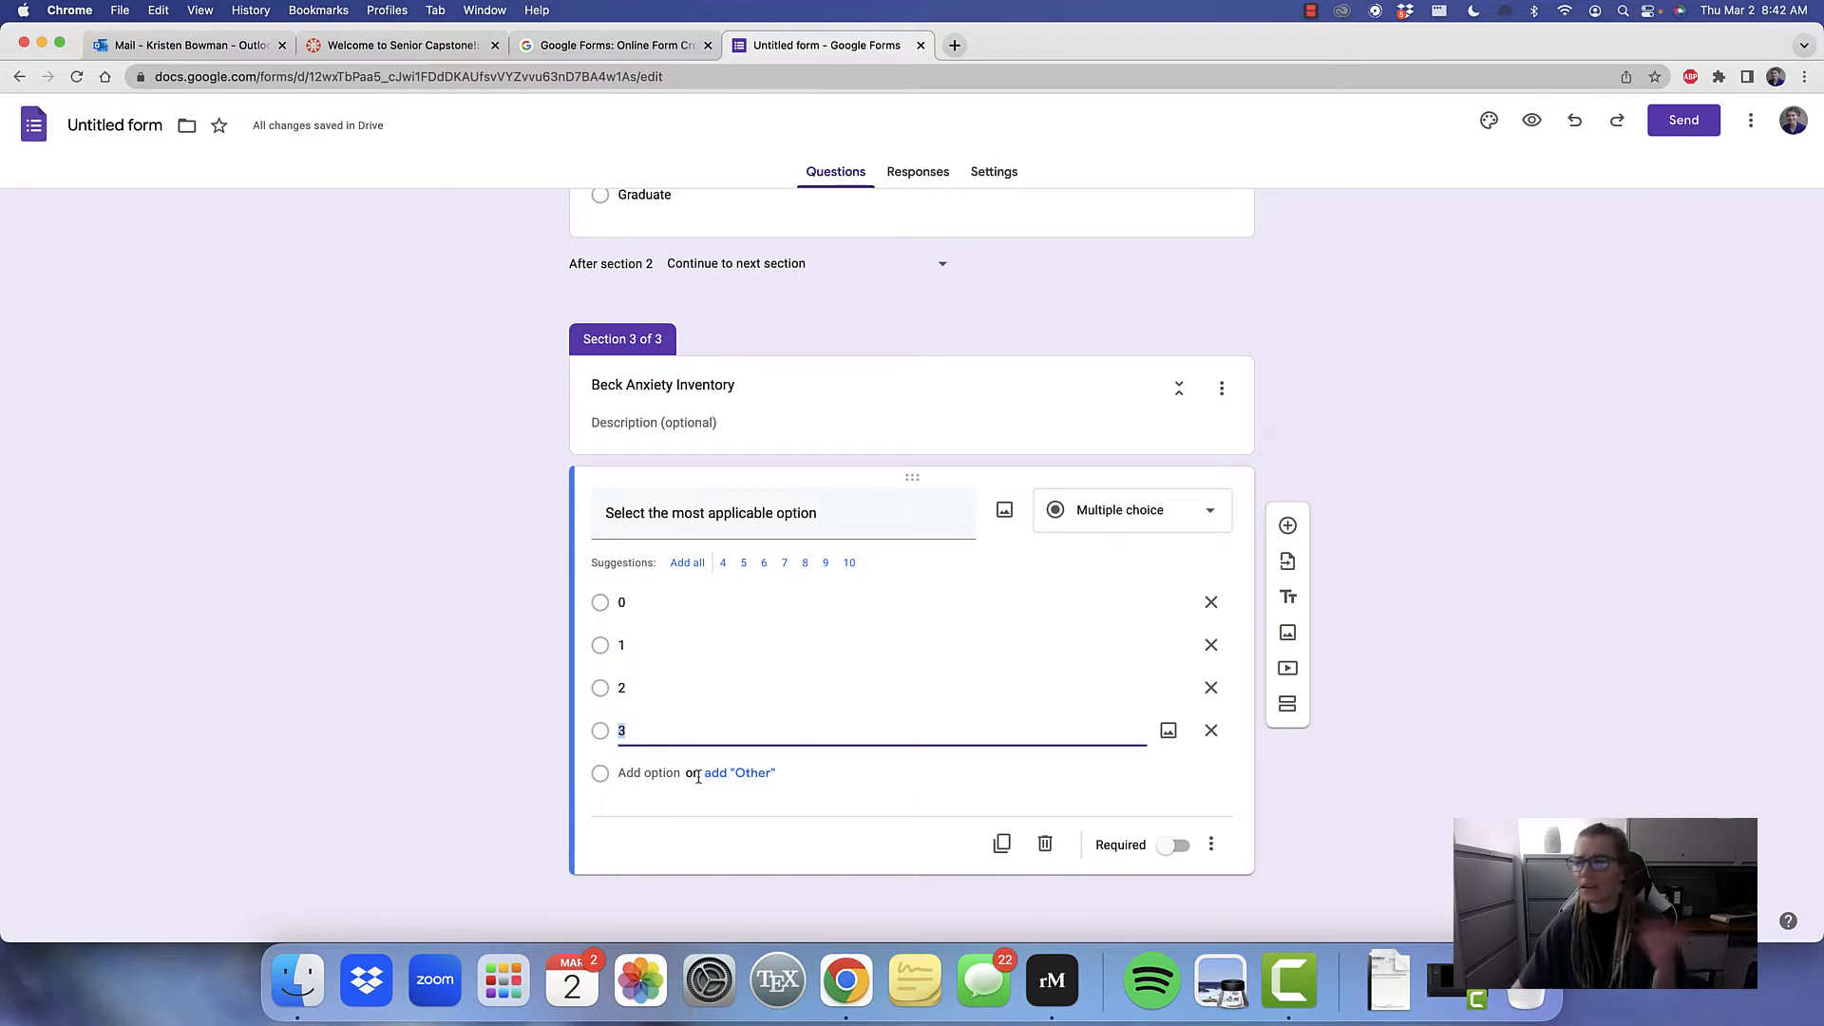
Rename the untitled form file as "Anxiety in College Students"
scroll(1019, 574, up, 5)
scroll(1020, 573, up, 7)
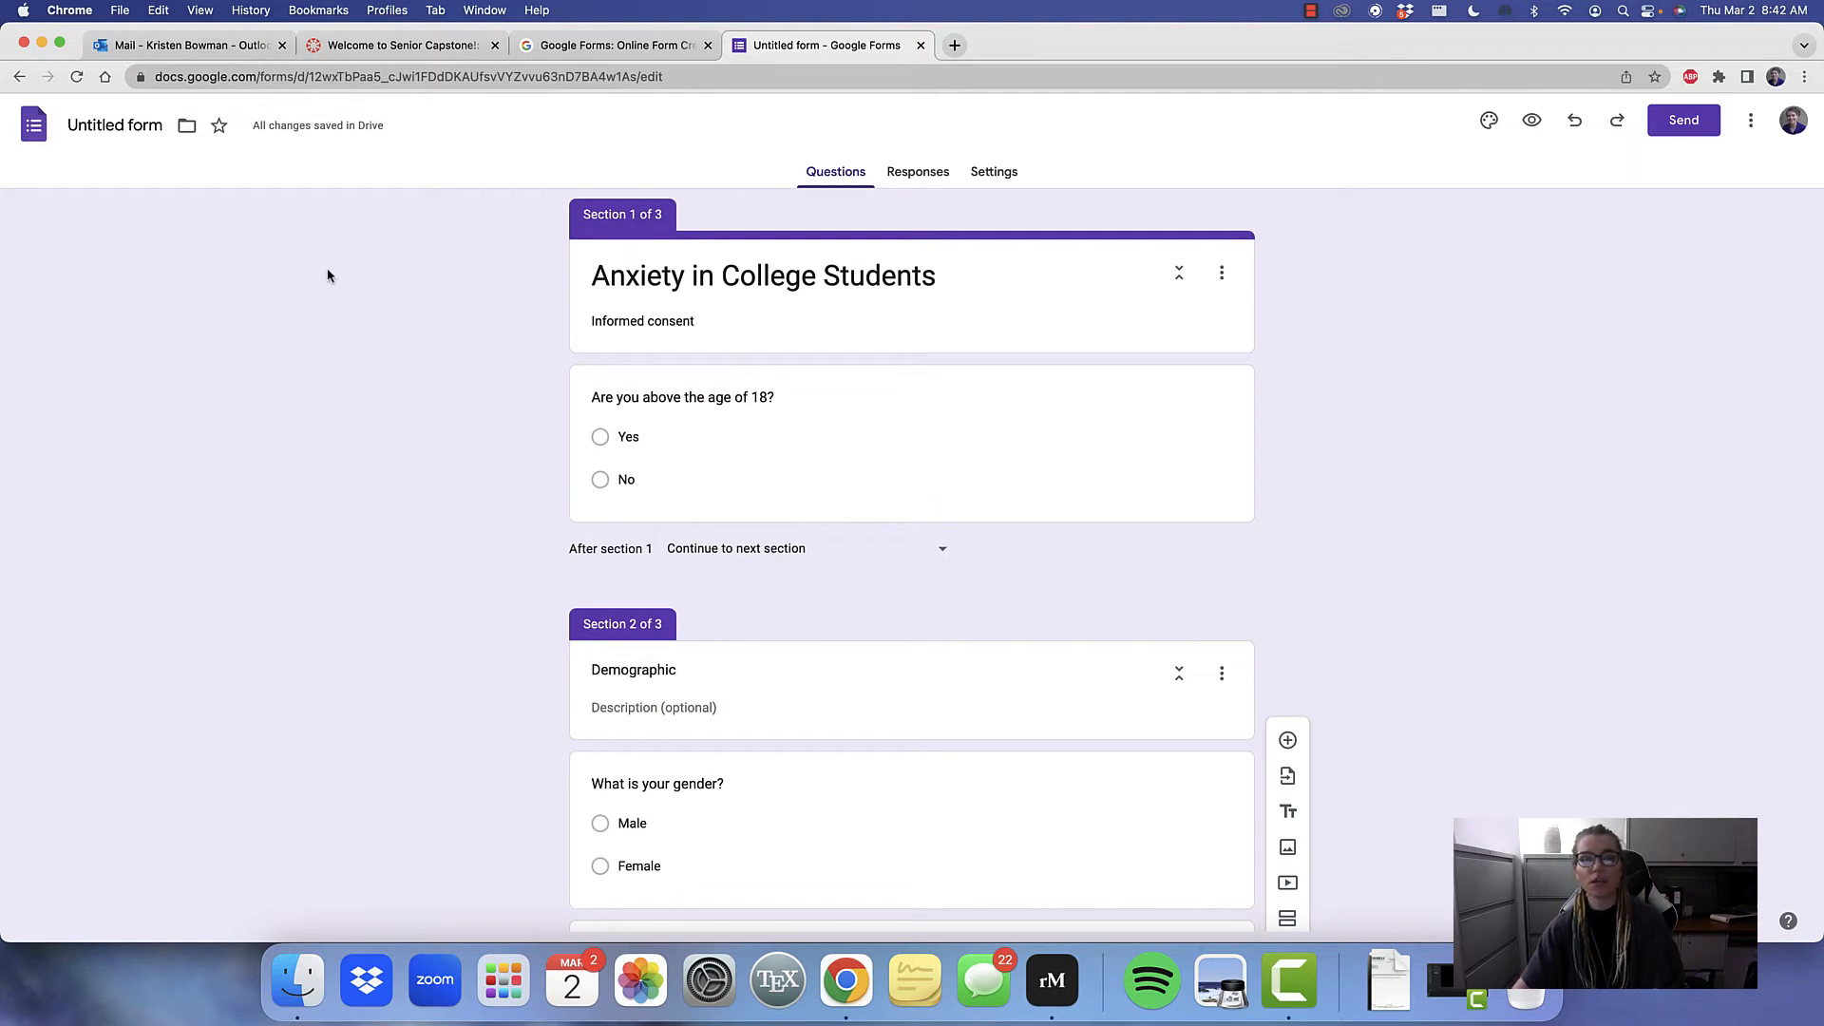
click(117, 118)
click(183, 247)
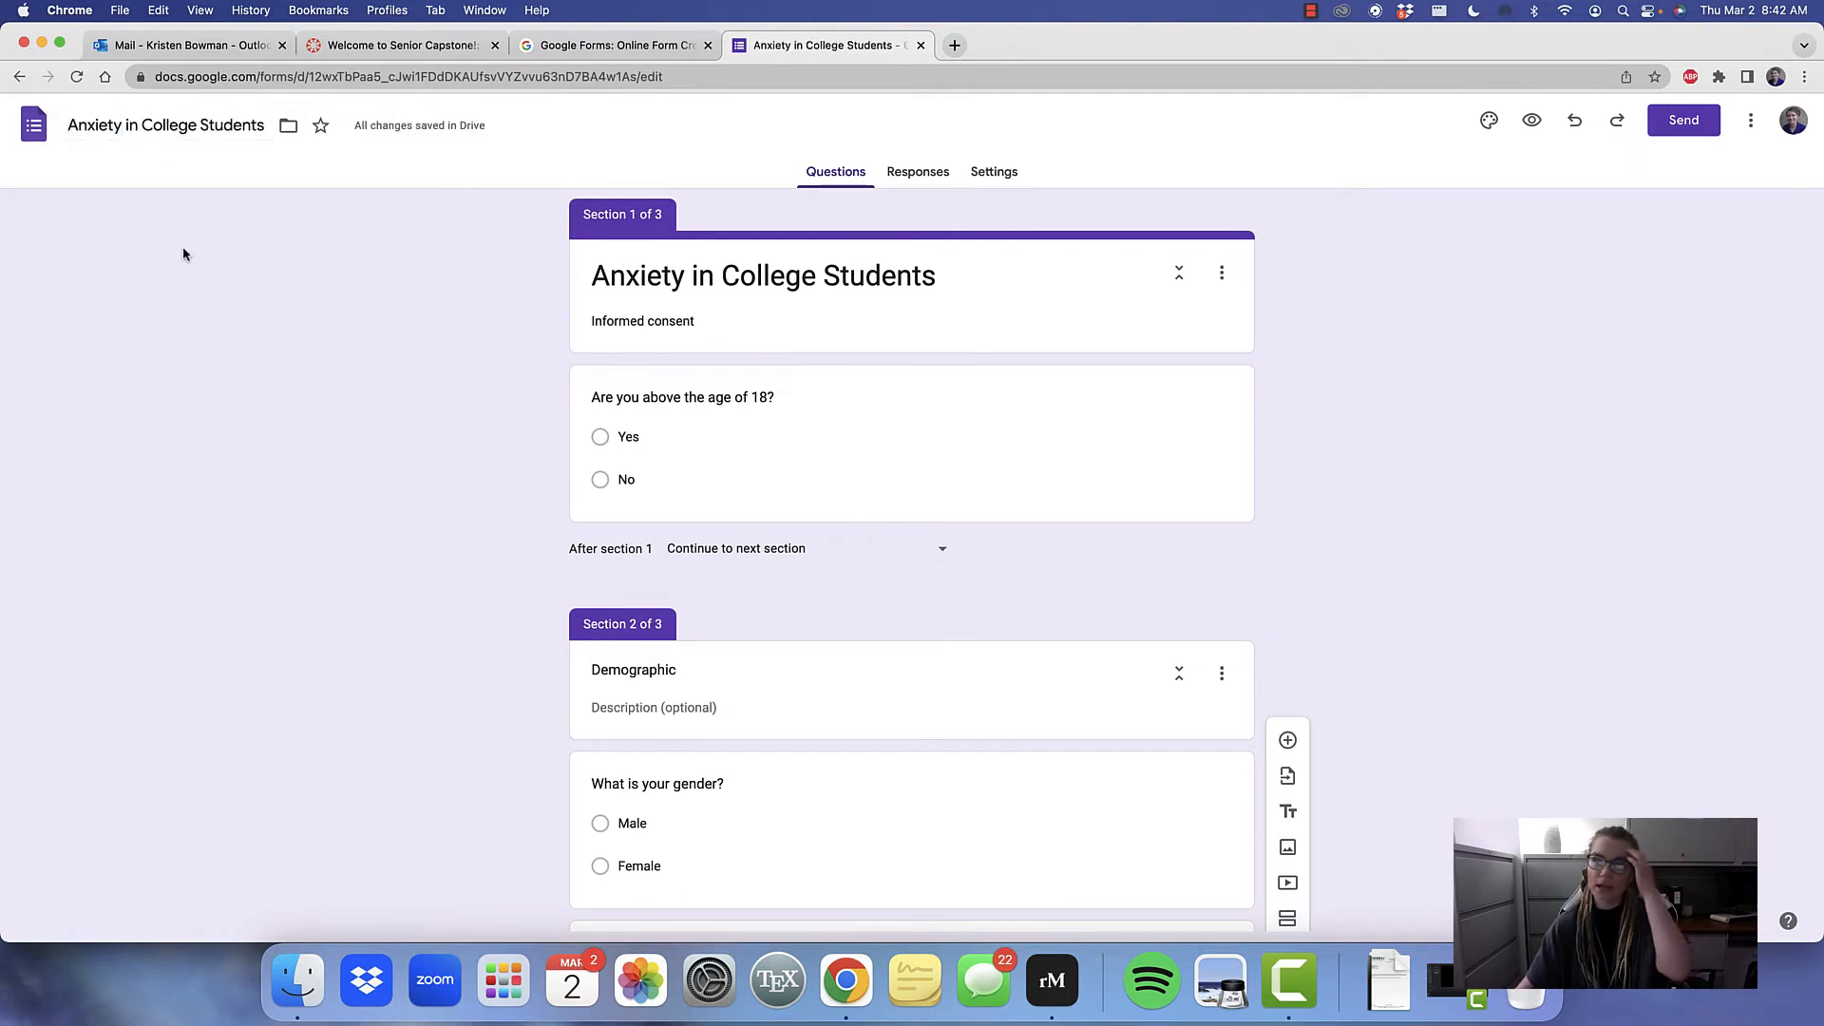
Set the form's theme color to Blue #4285f4
click(1493, 124)
click(1684, 712)
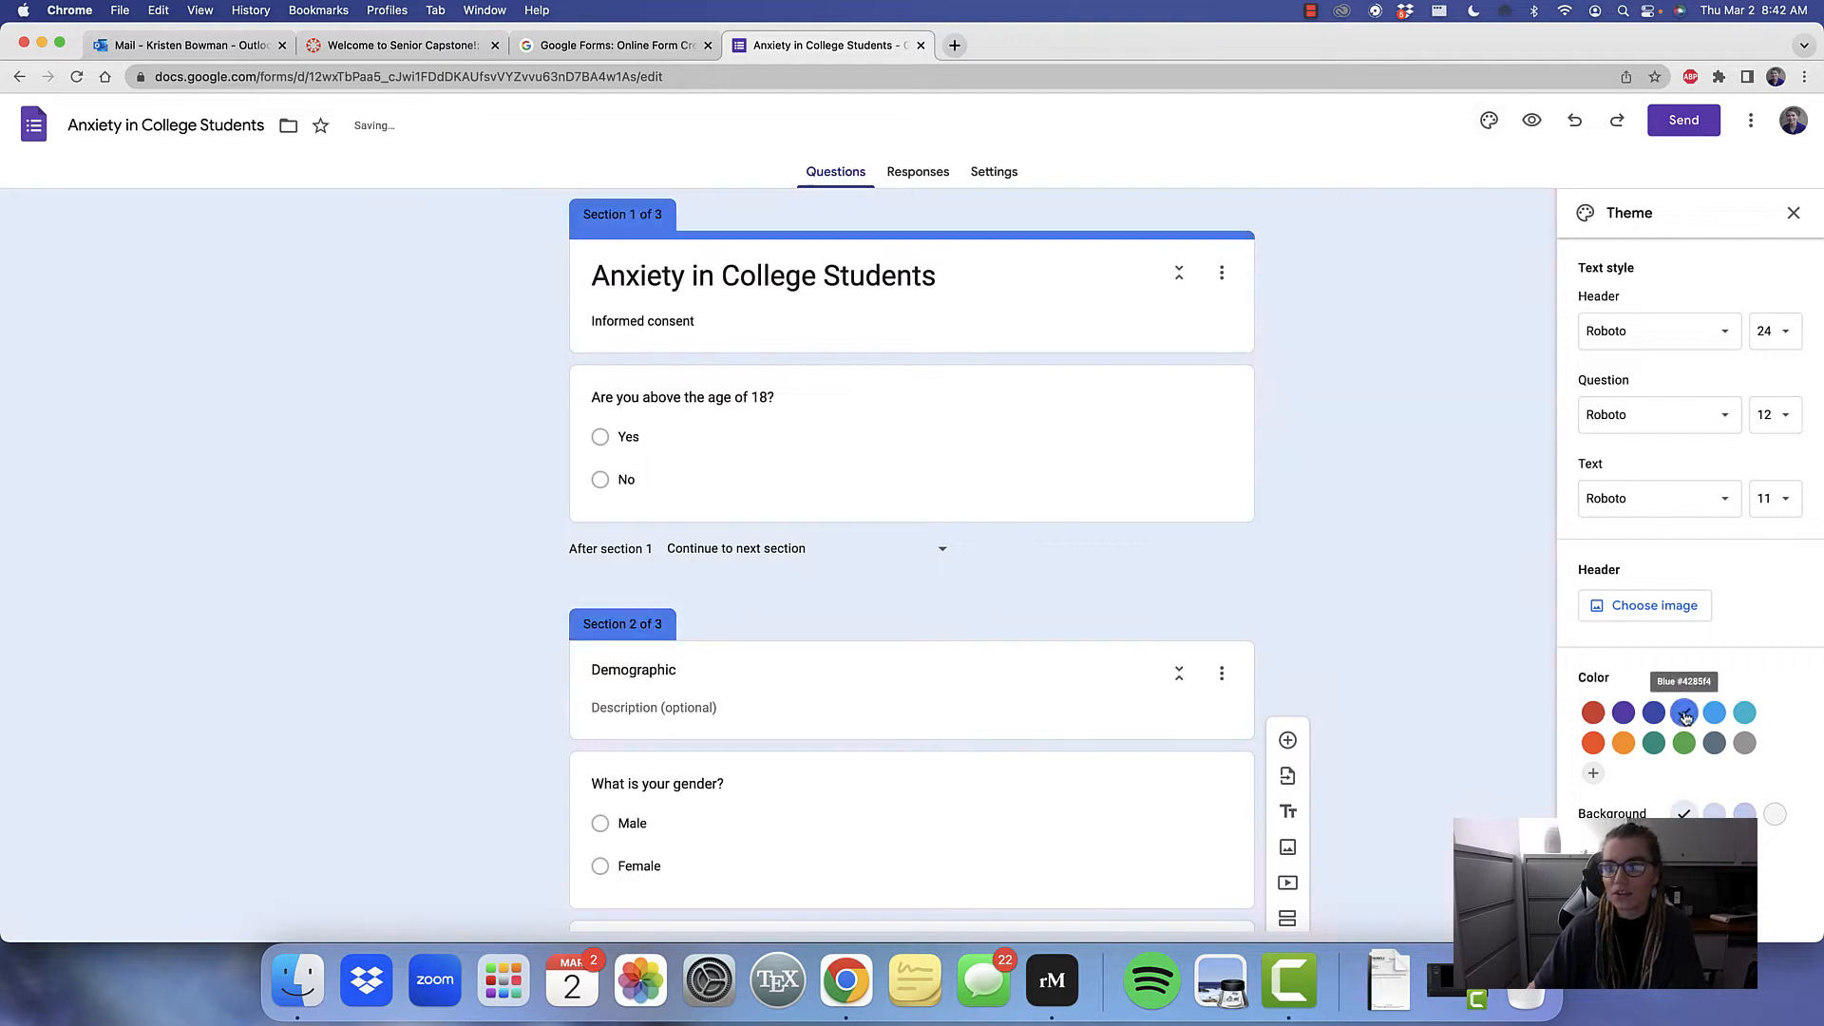
Set the form's theme background to the darkest of the blue tints
click(1744, 814)
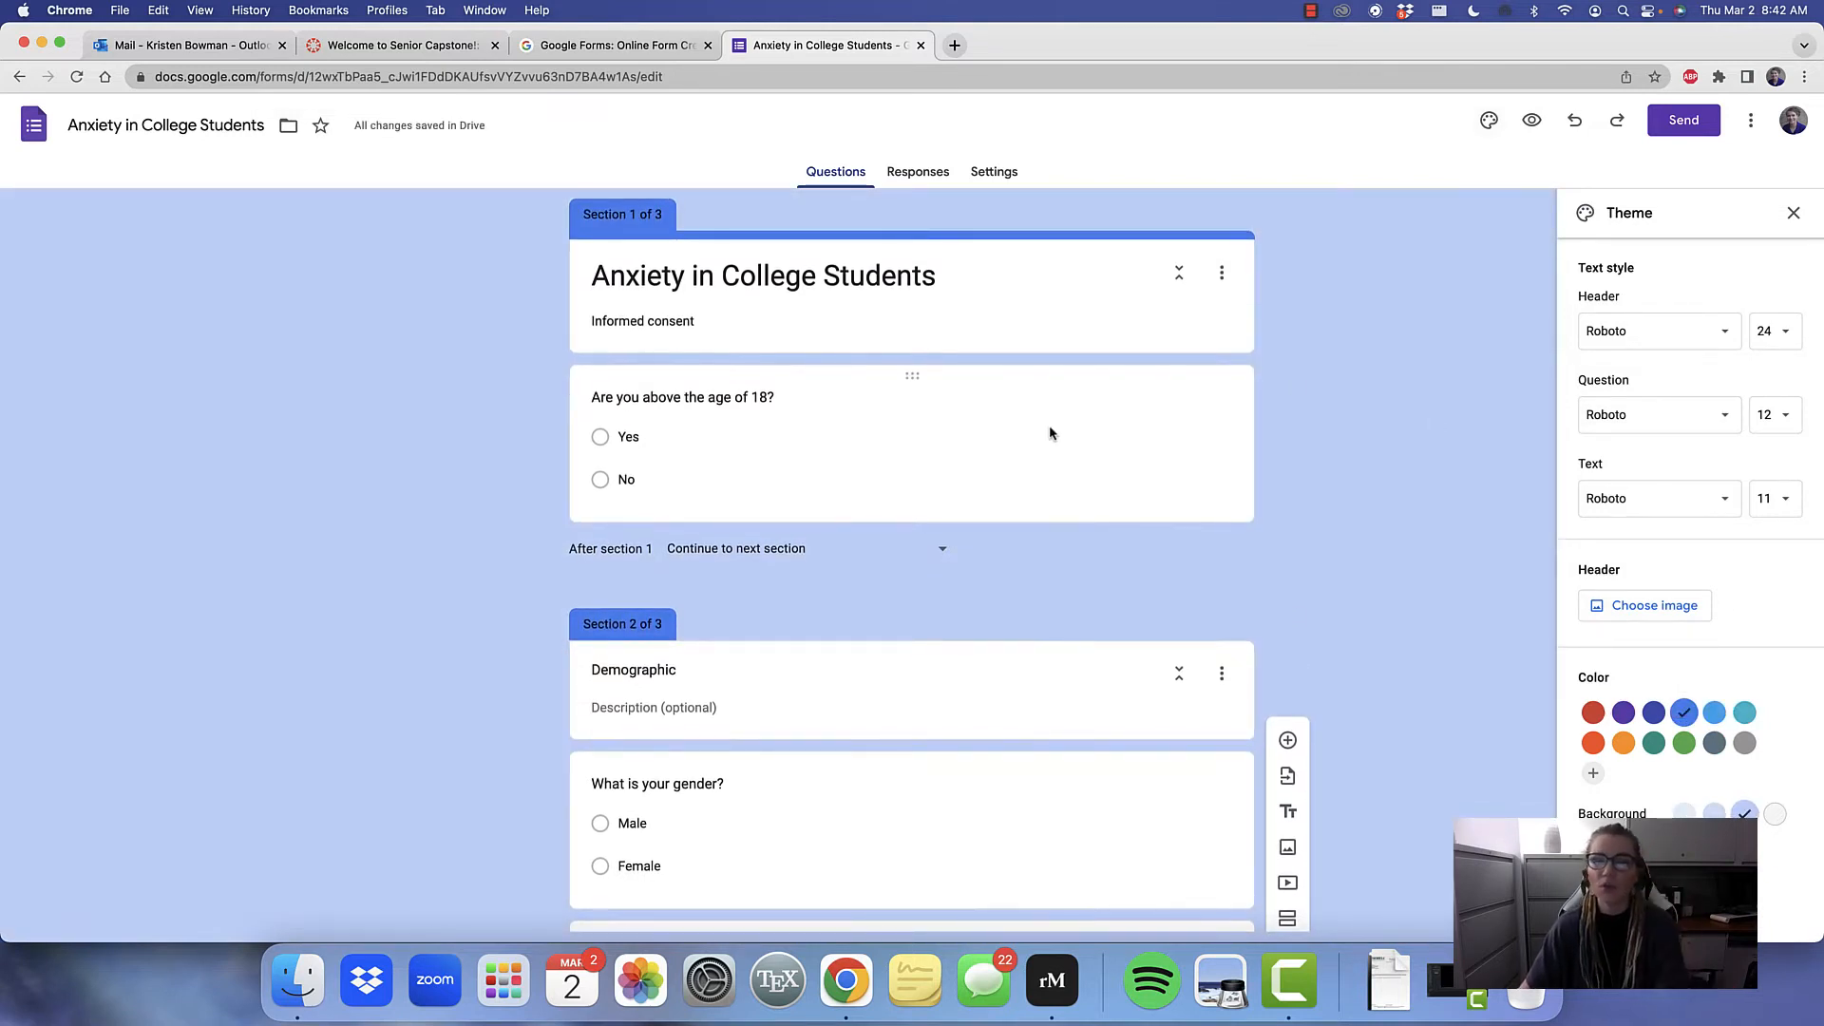
Set the navigation after section 1 to "Go to section 1 (Anxiety in College Students)"
scroll(1049, 427, down, 3)
click(953, 371)
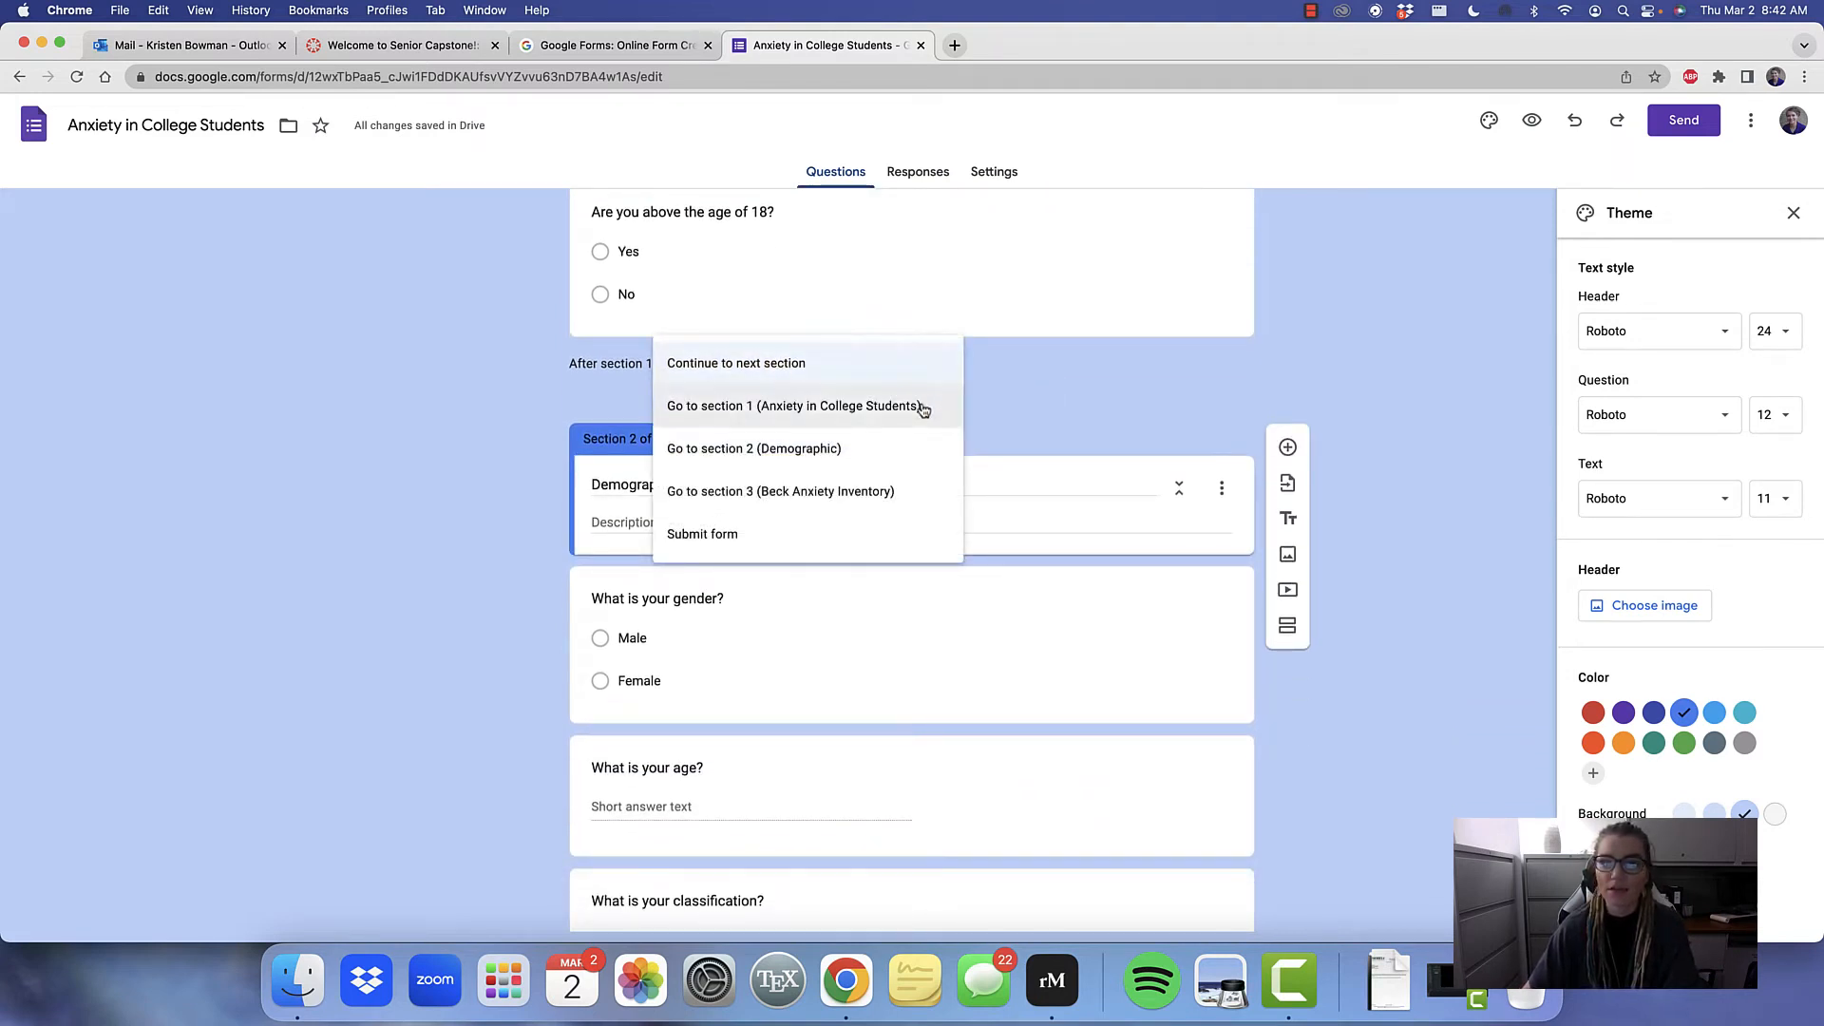
click(921, 406)
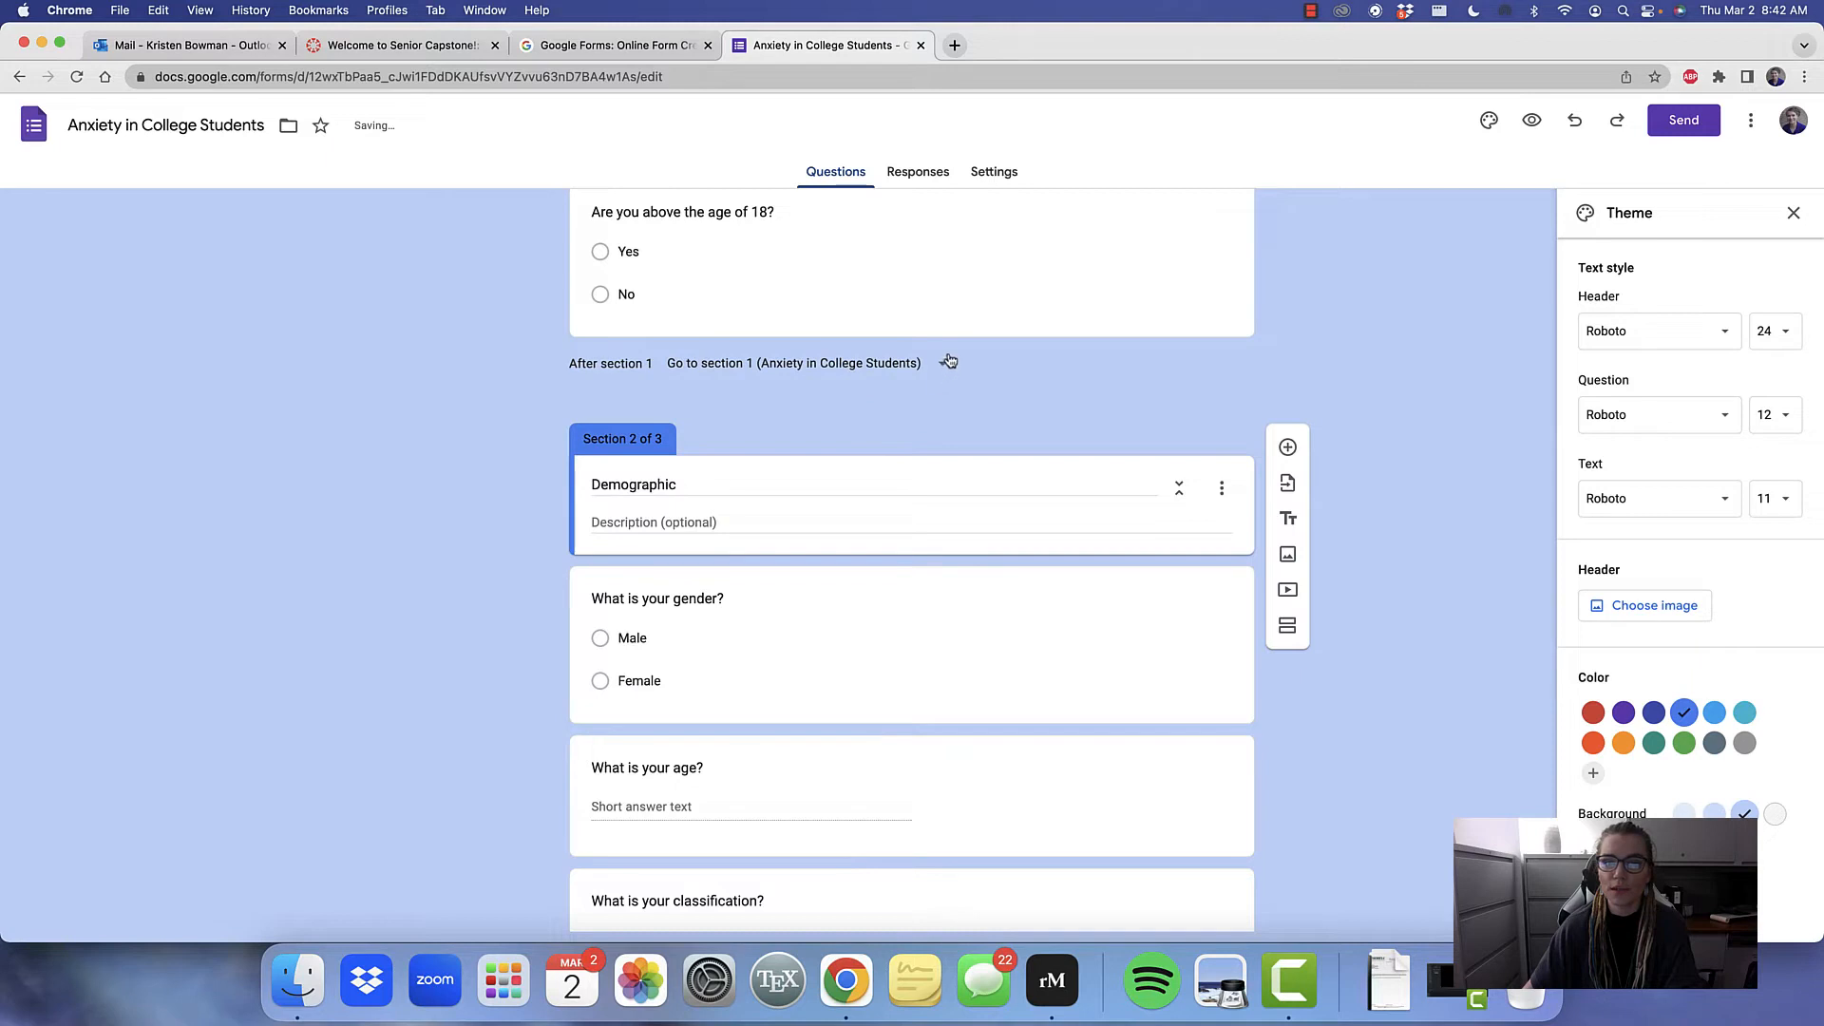
click(948, 360)
click(1075, 358)
Set the theme's header font to Times New Roman
scroll(1075, 361, down, 8)
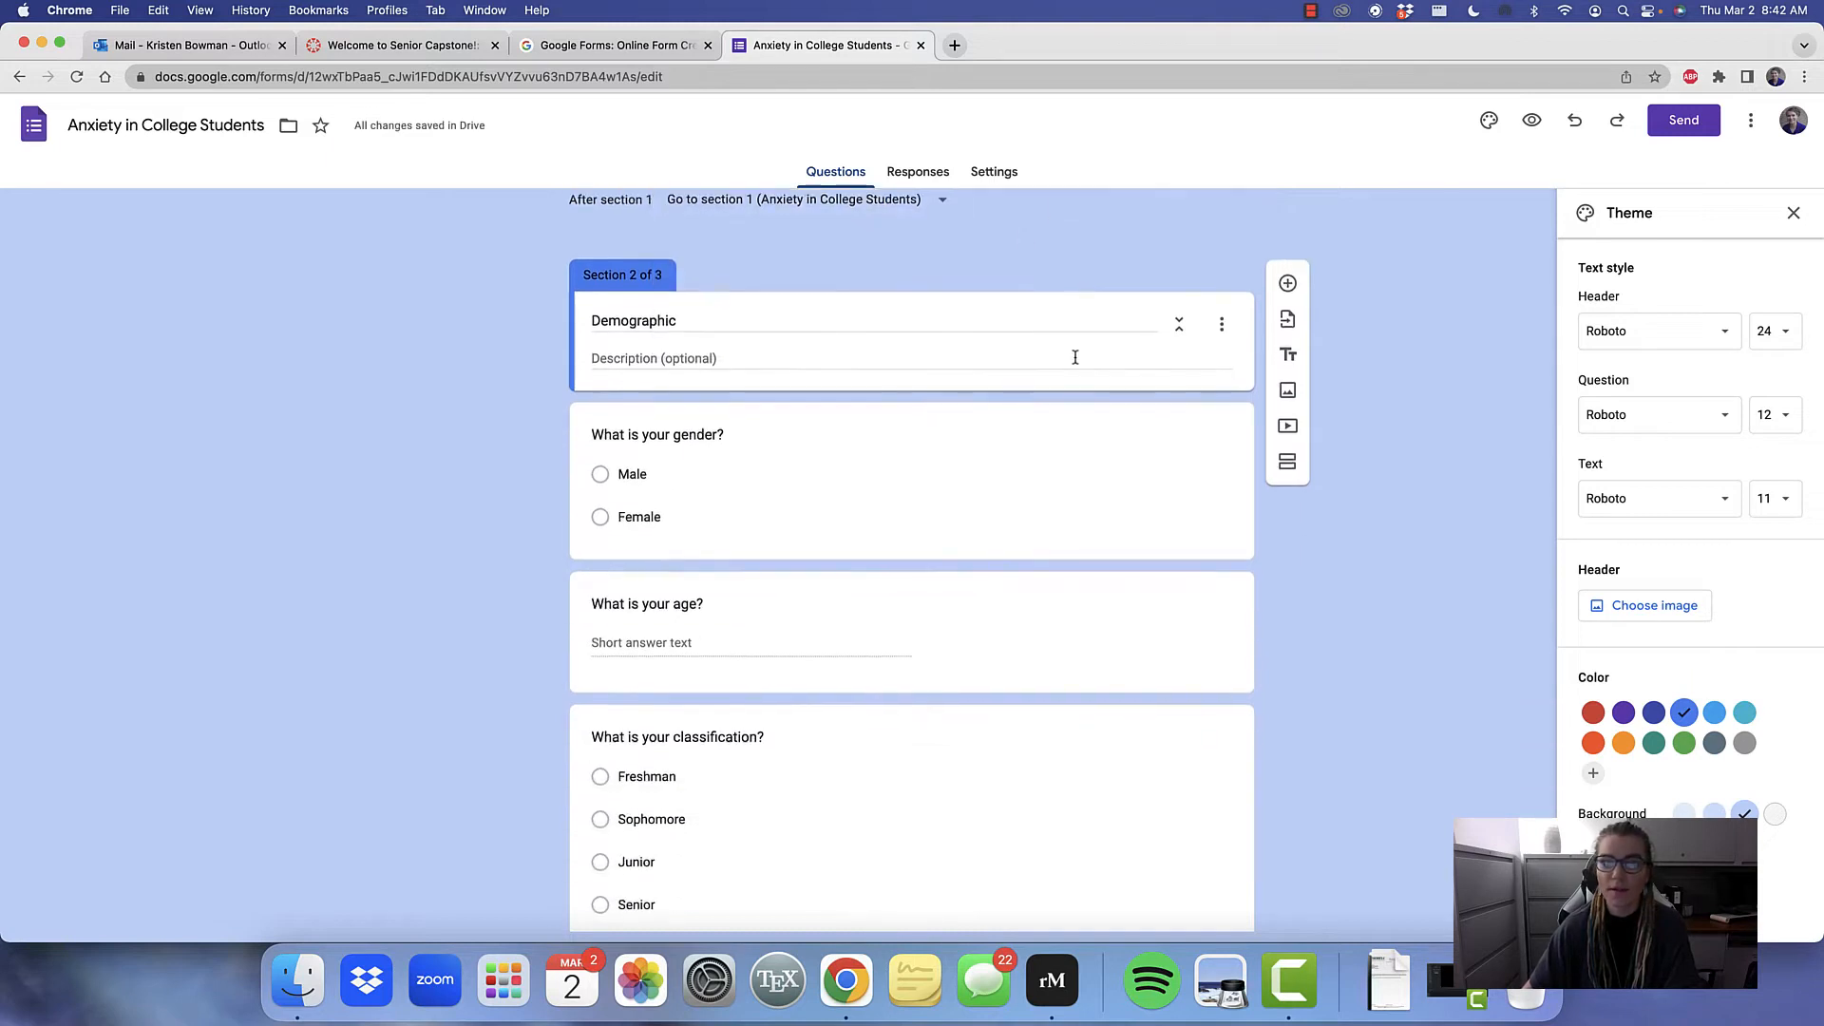
scroll(1074, 359, down, 3)
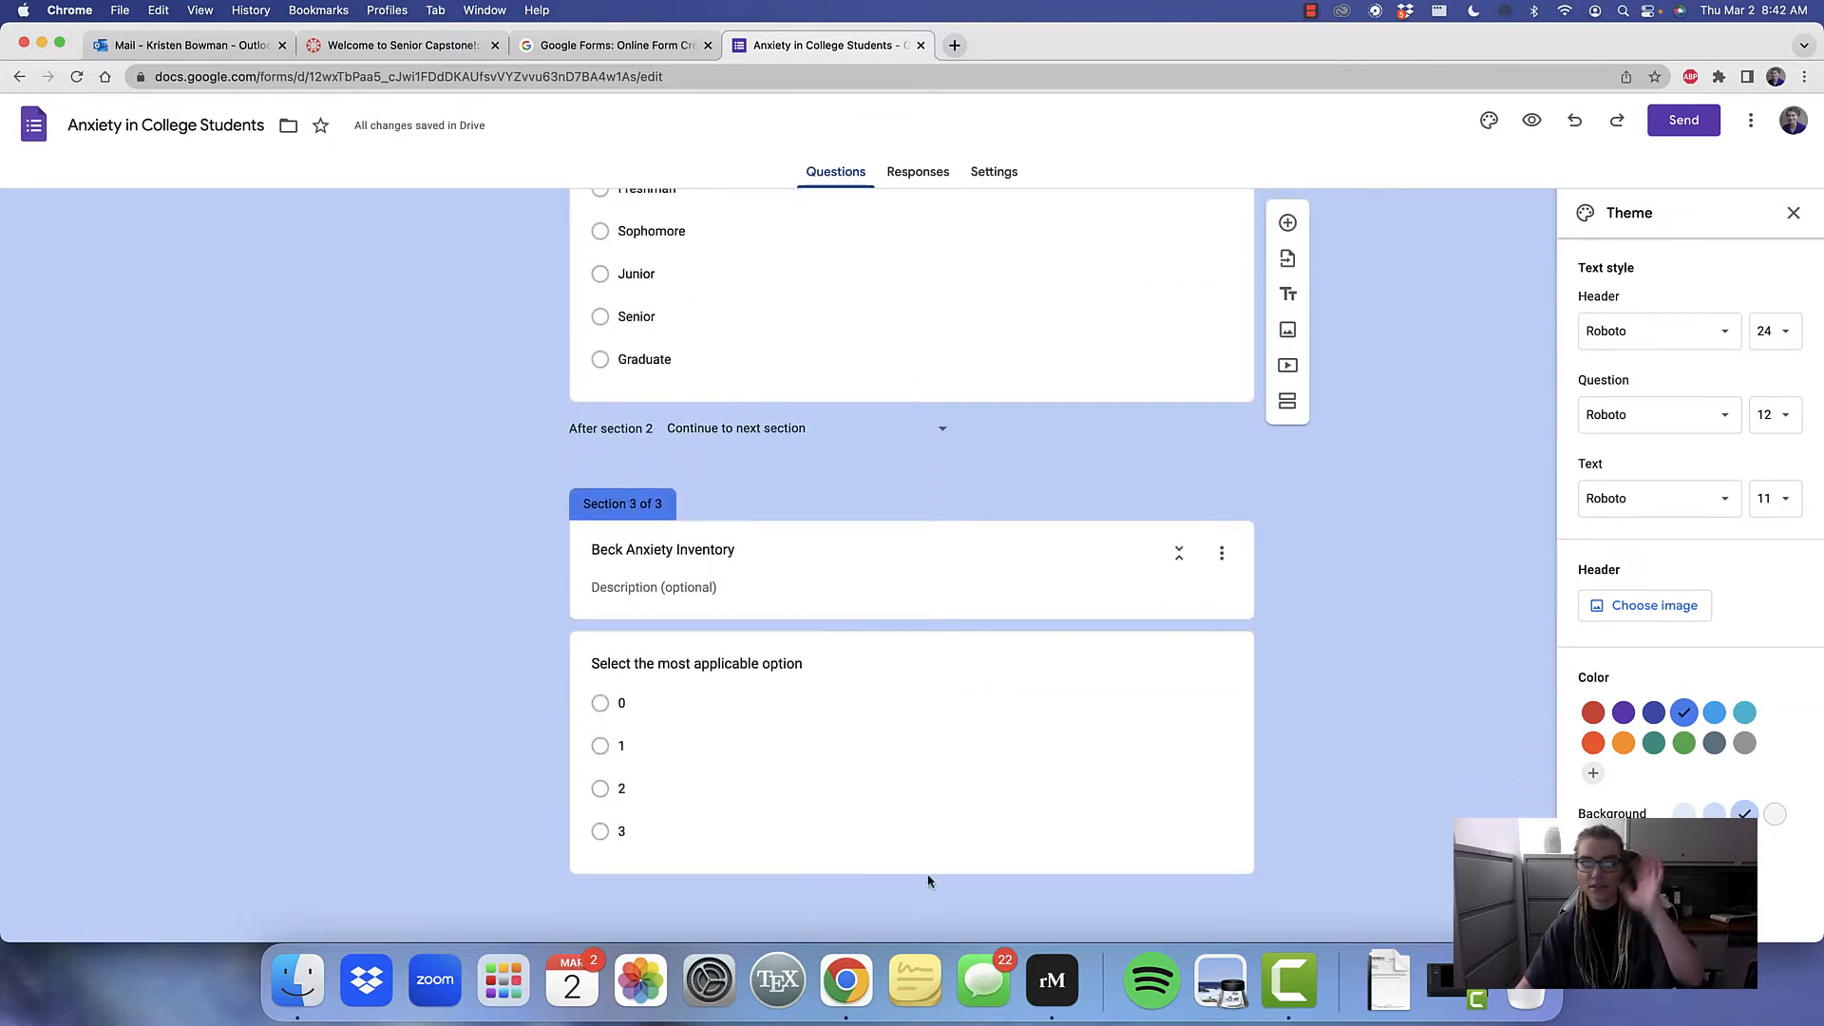
scroll(1043, 458, up, 4)
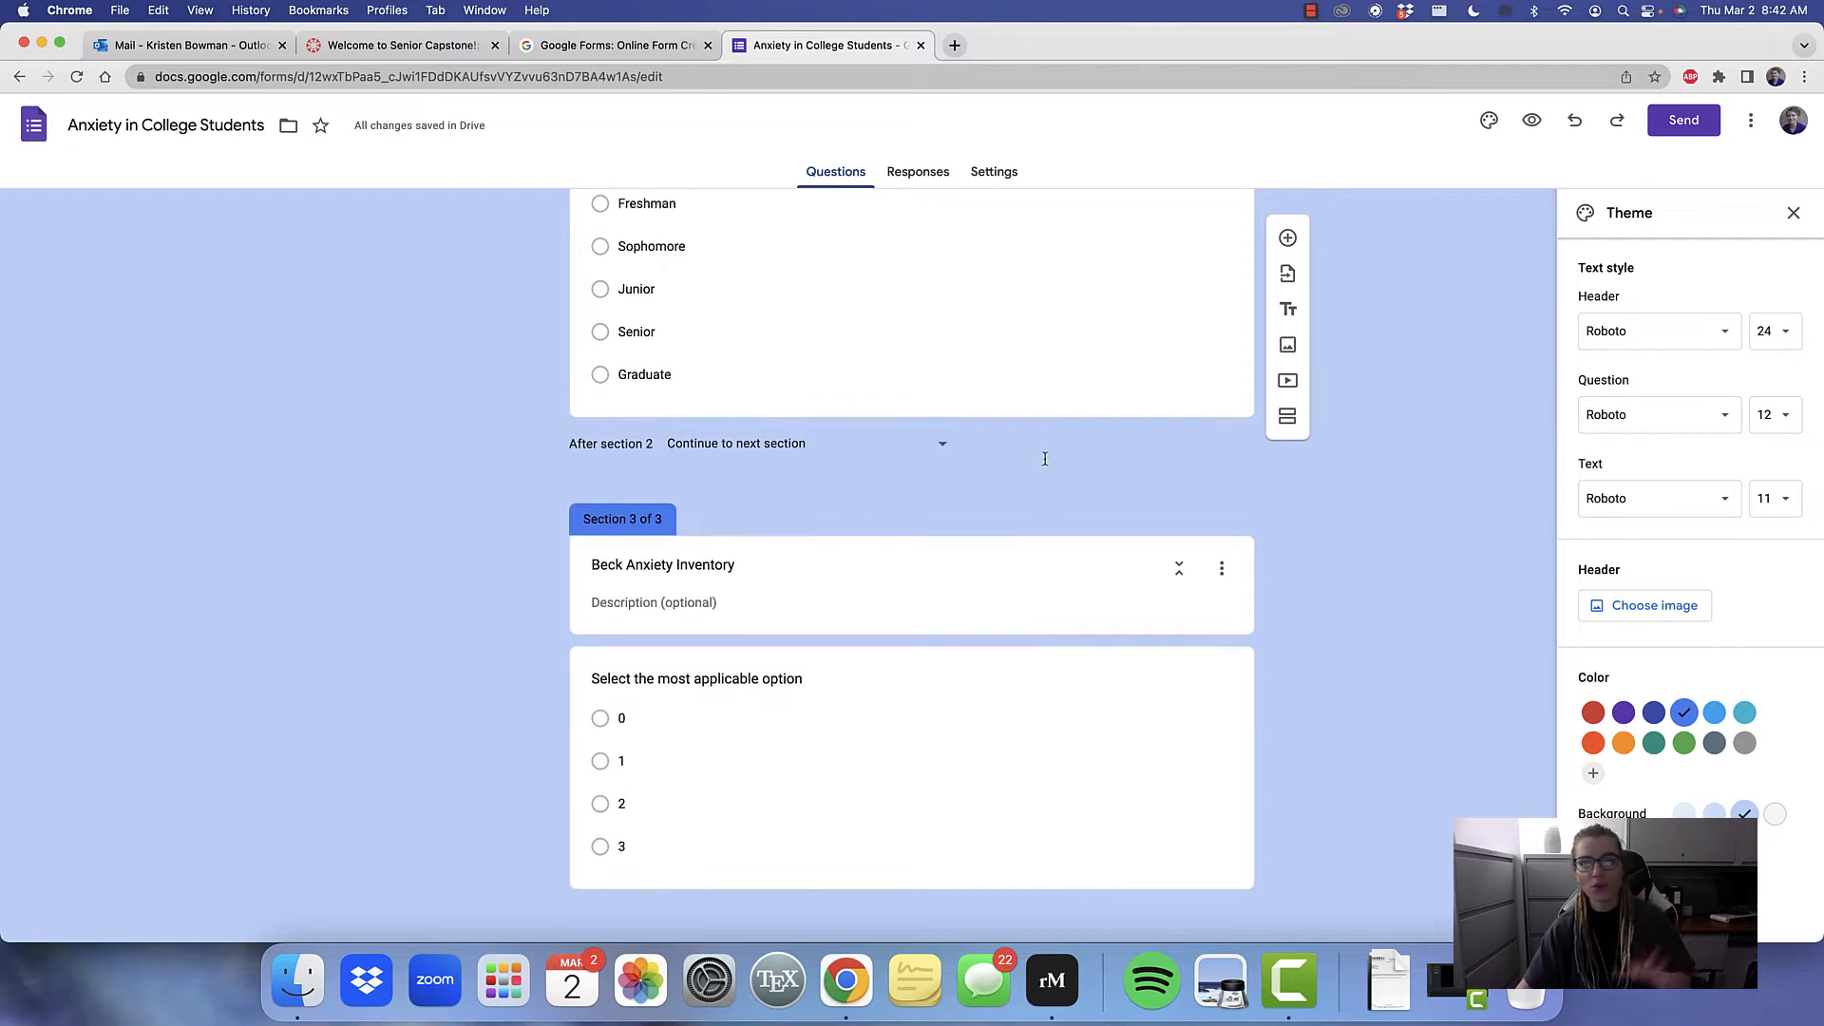
scroll(1043, 464, up, 4)
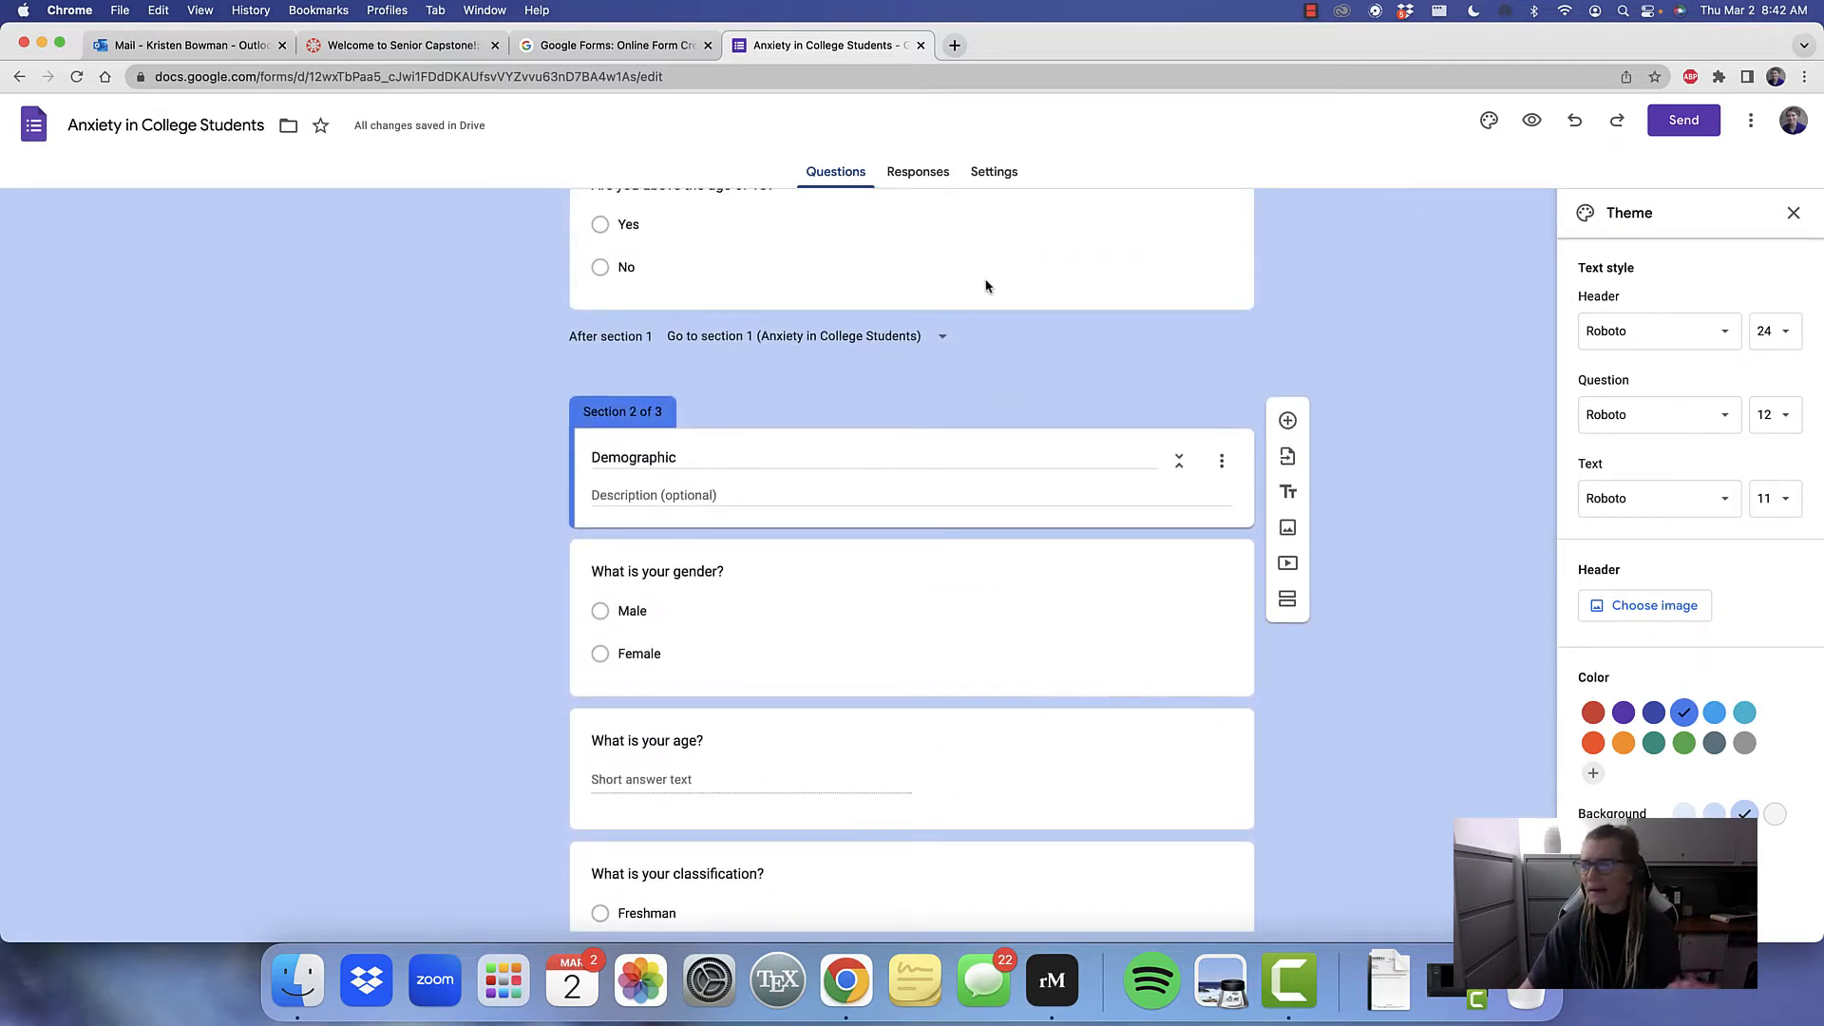
scroll(978, 271, up, 1)
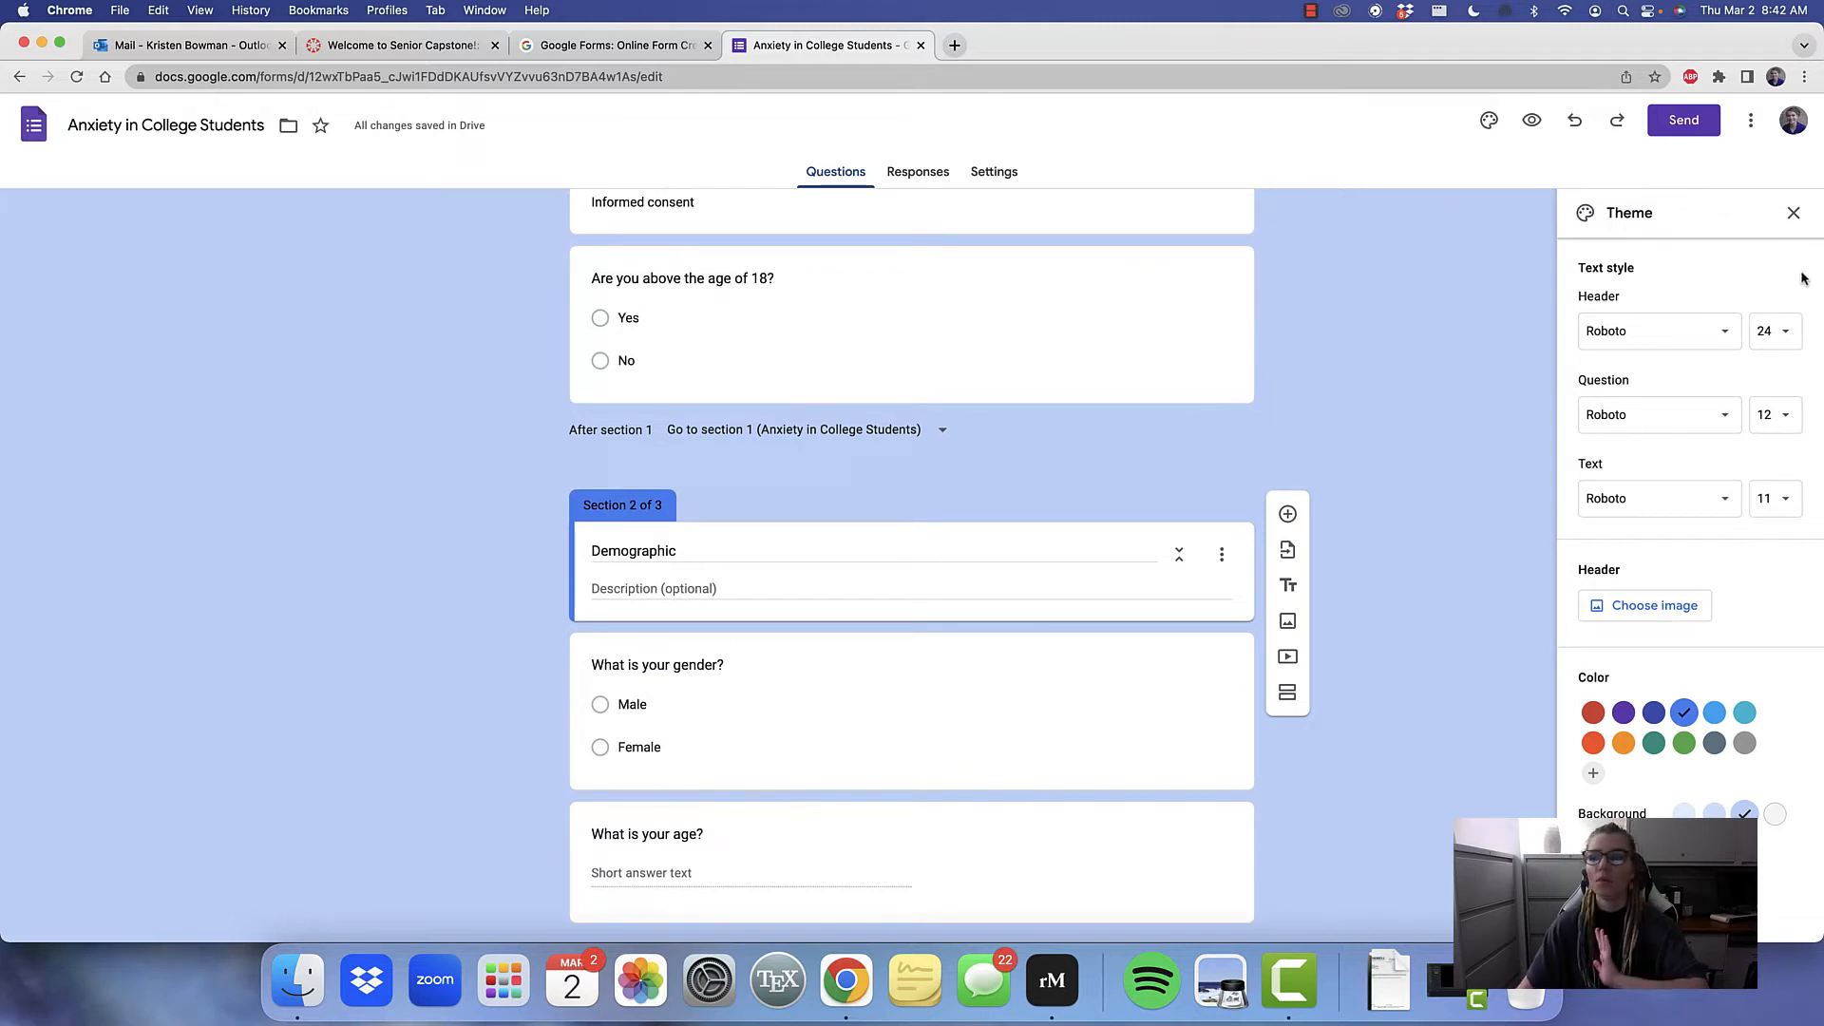
click(1724, 348)
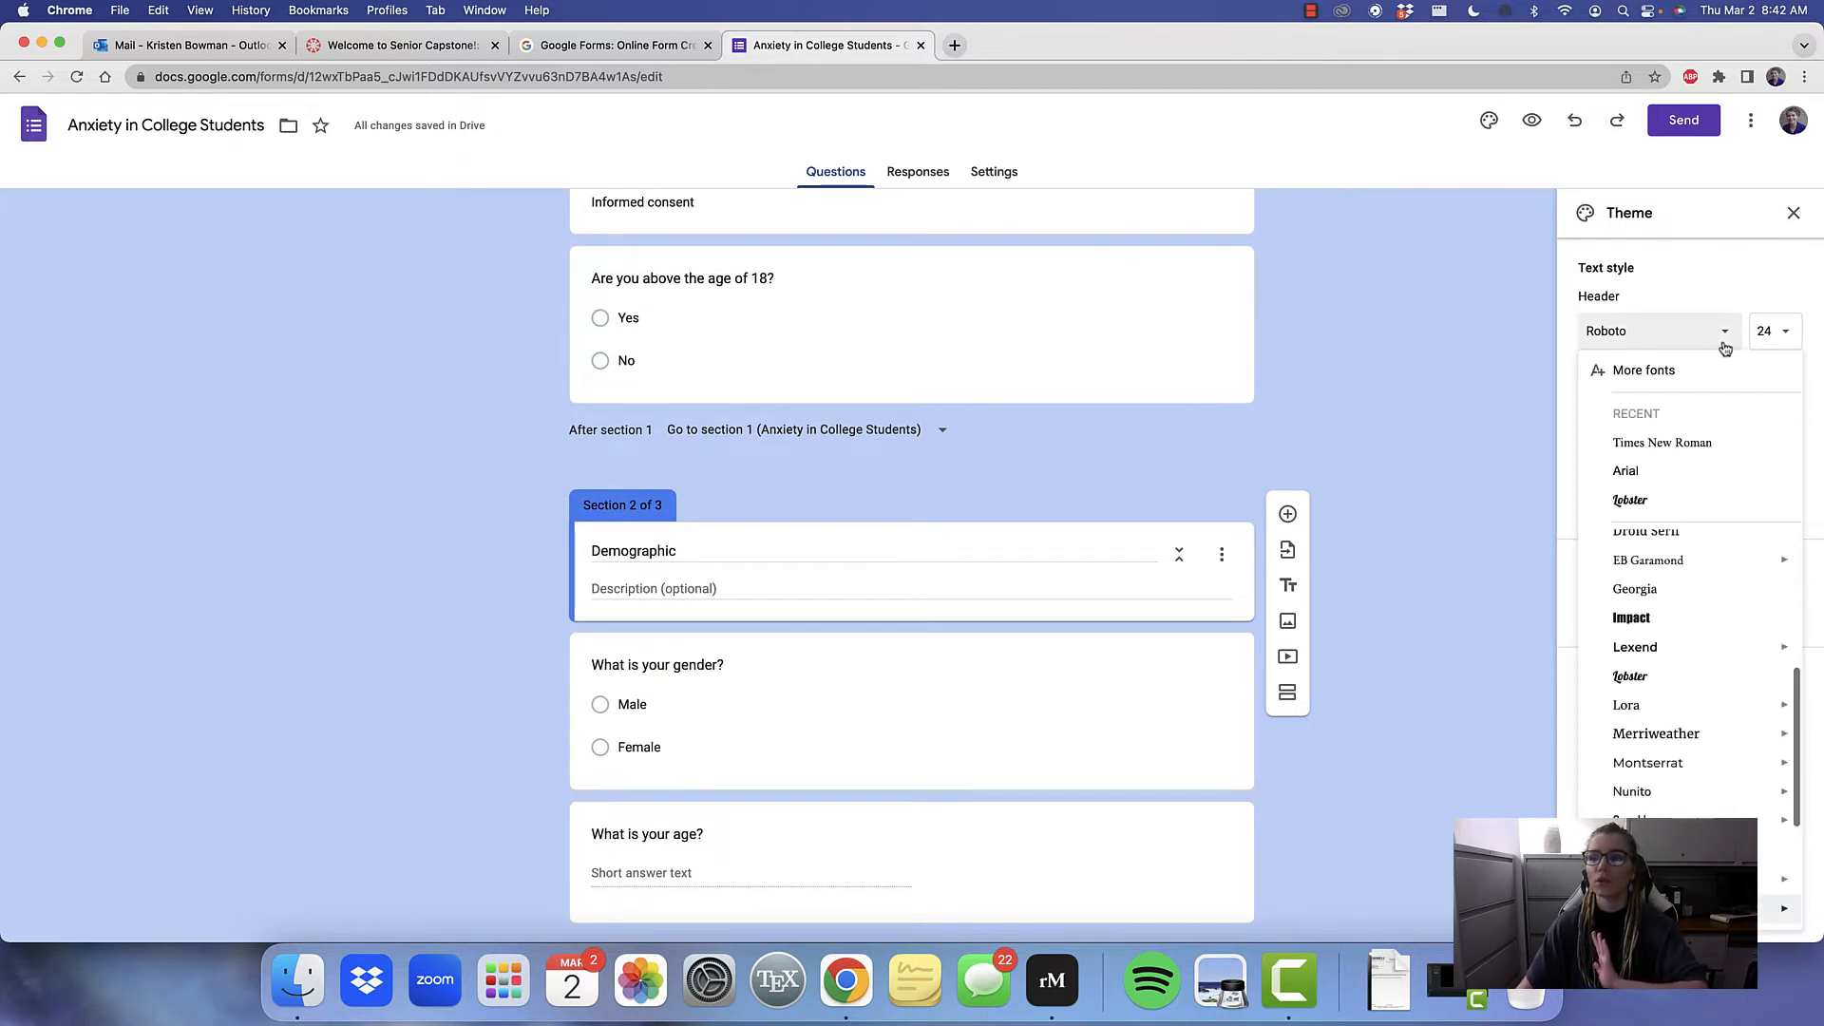
click(1684, 446)
scroll(1151, 461, up, 1)
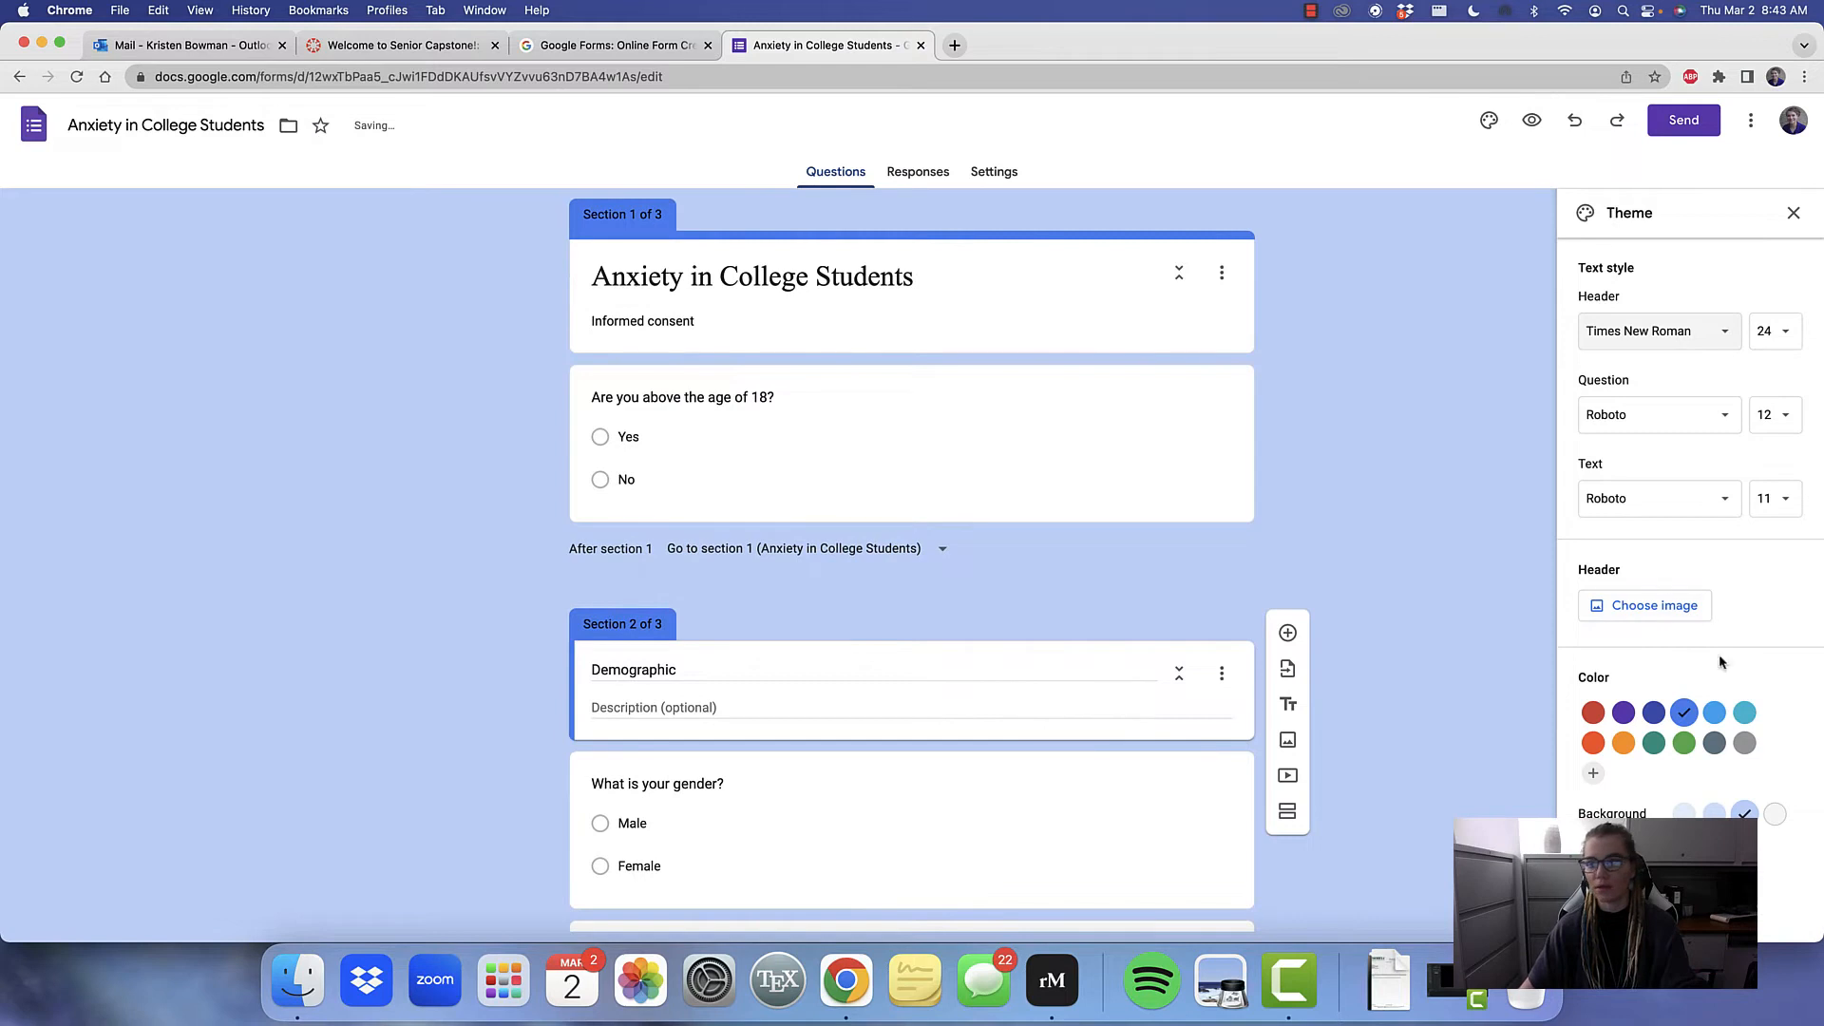
Insert the colorful capsules picture from the Work and School themes as the form's header image
click(1661, 605)
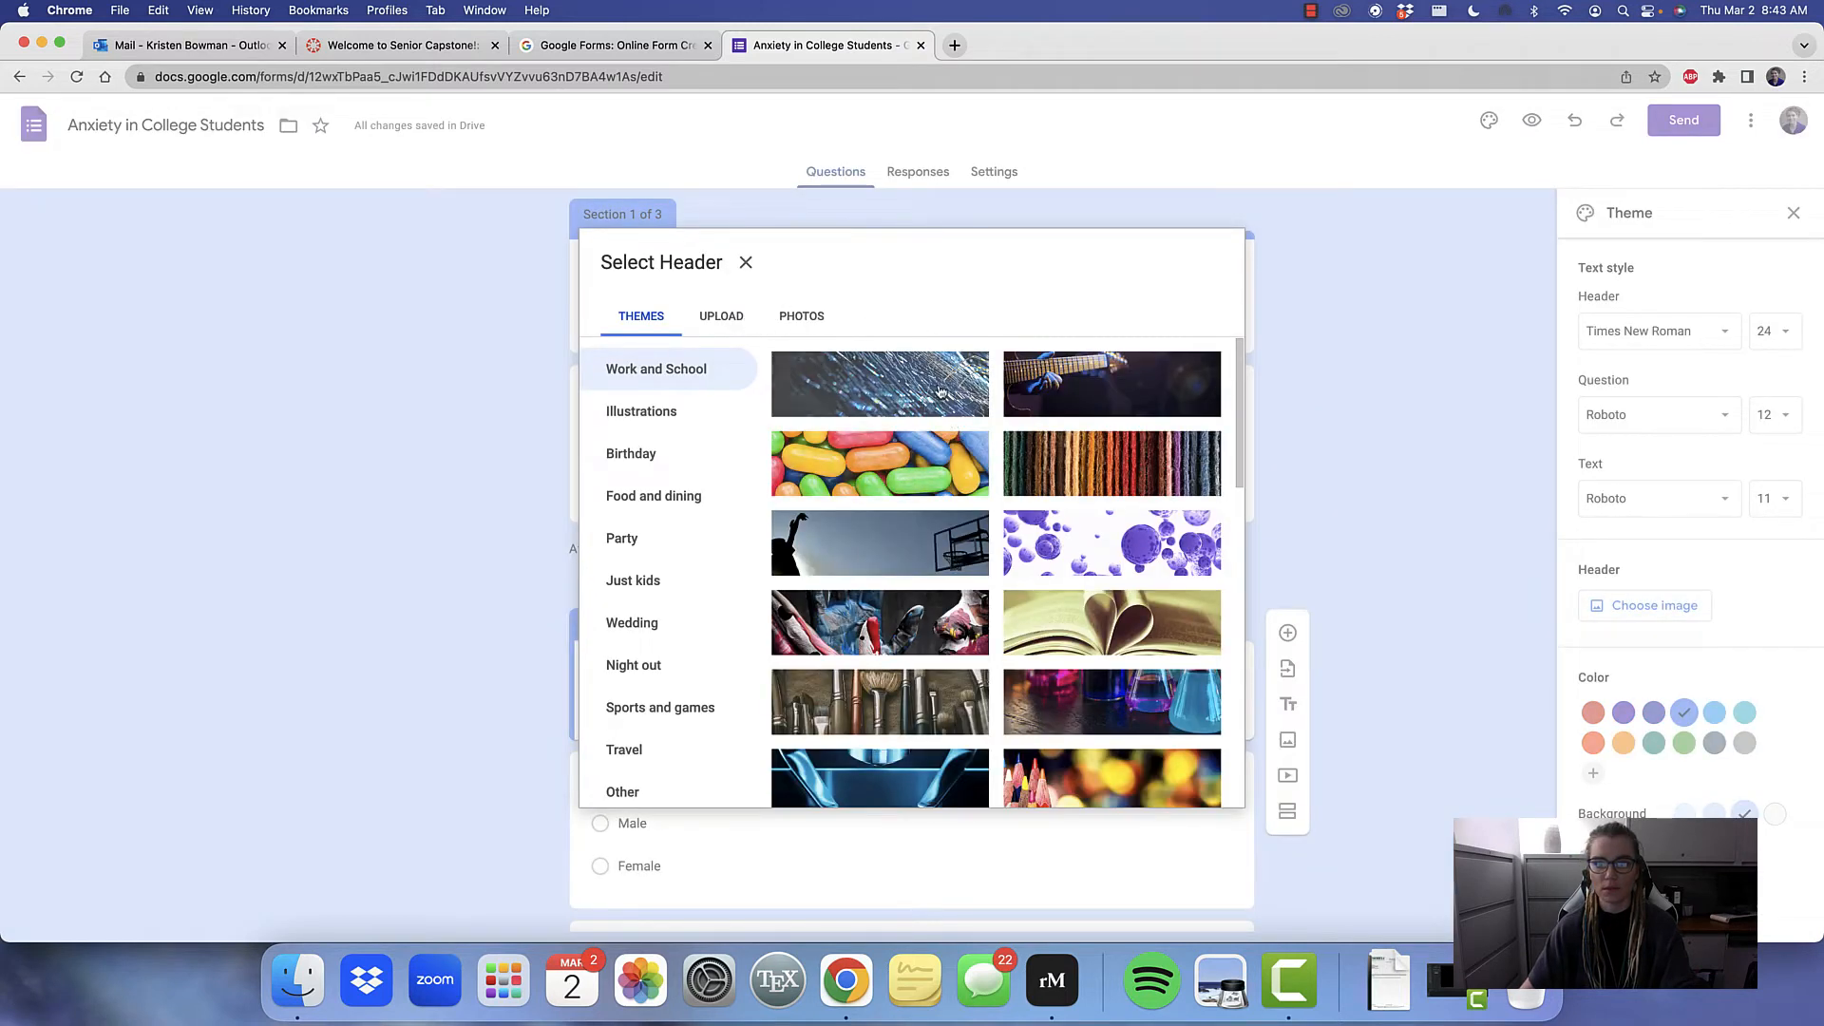
click(967, 478)
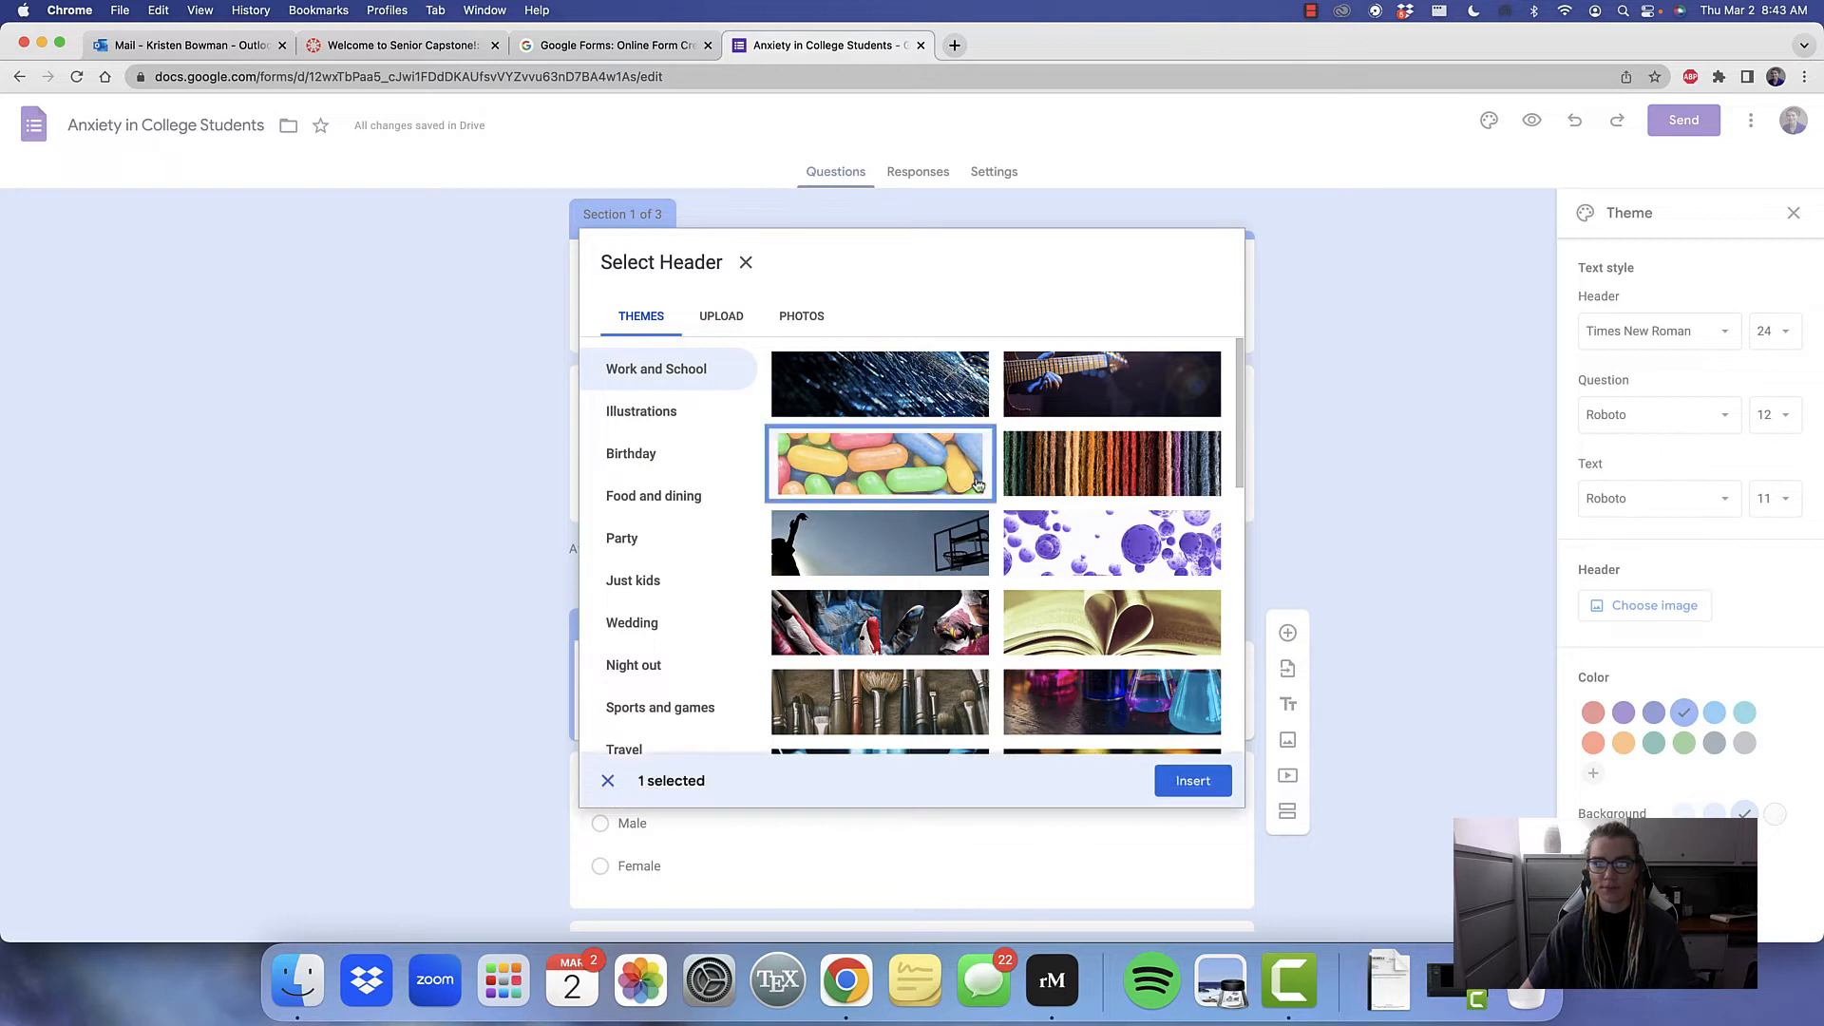
click(1189, 788)
scroll(1144, 724, down, 2)
scroll(1144, 724, up, 2)
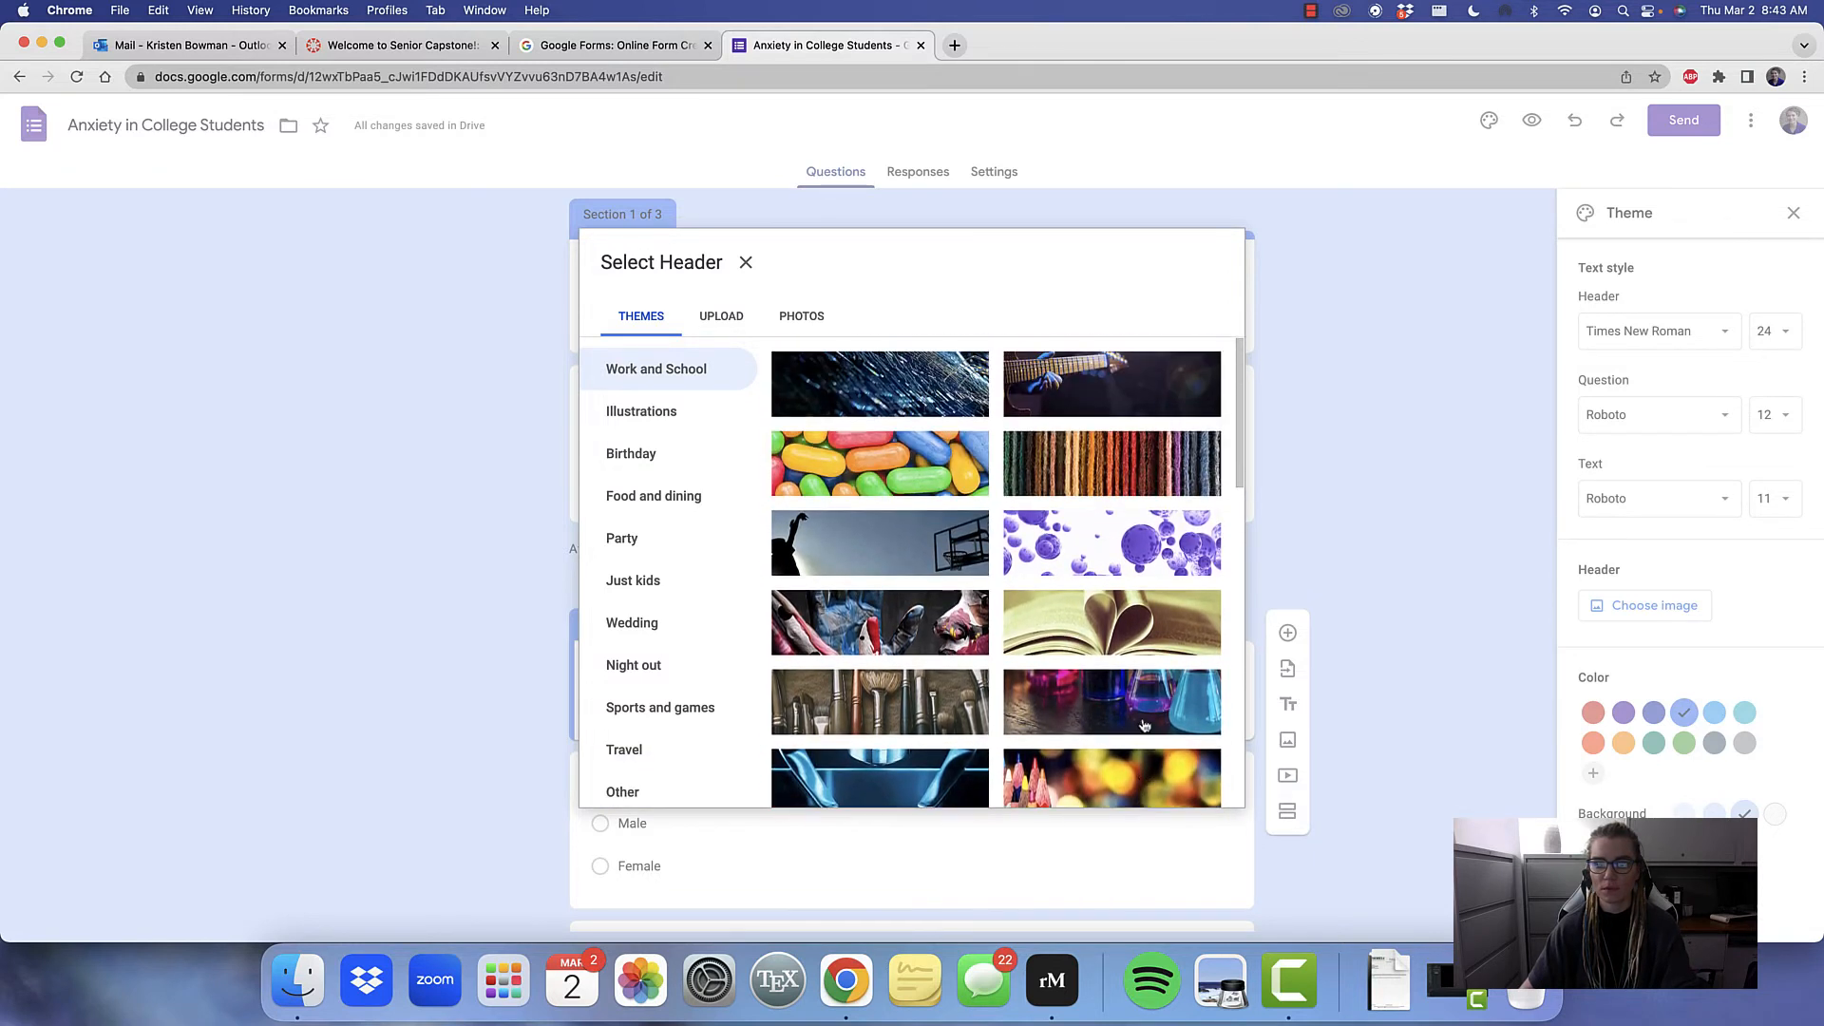
click(907, 392)
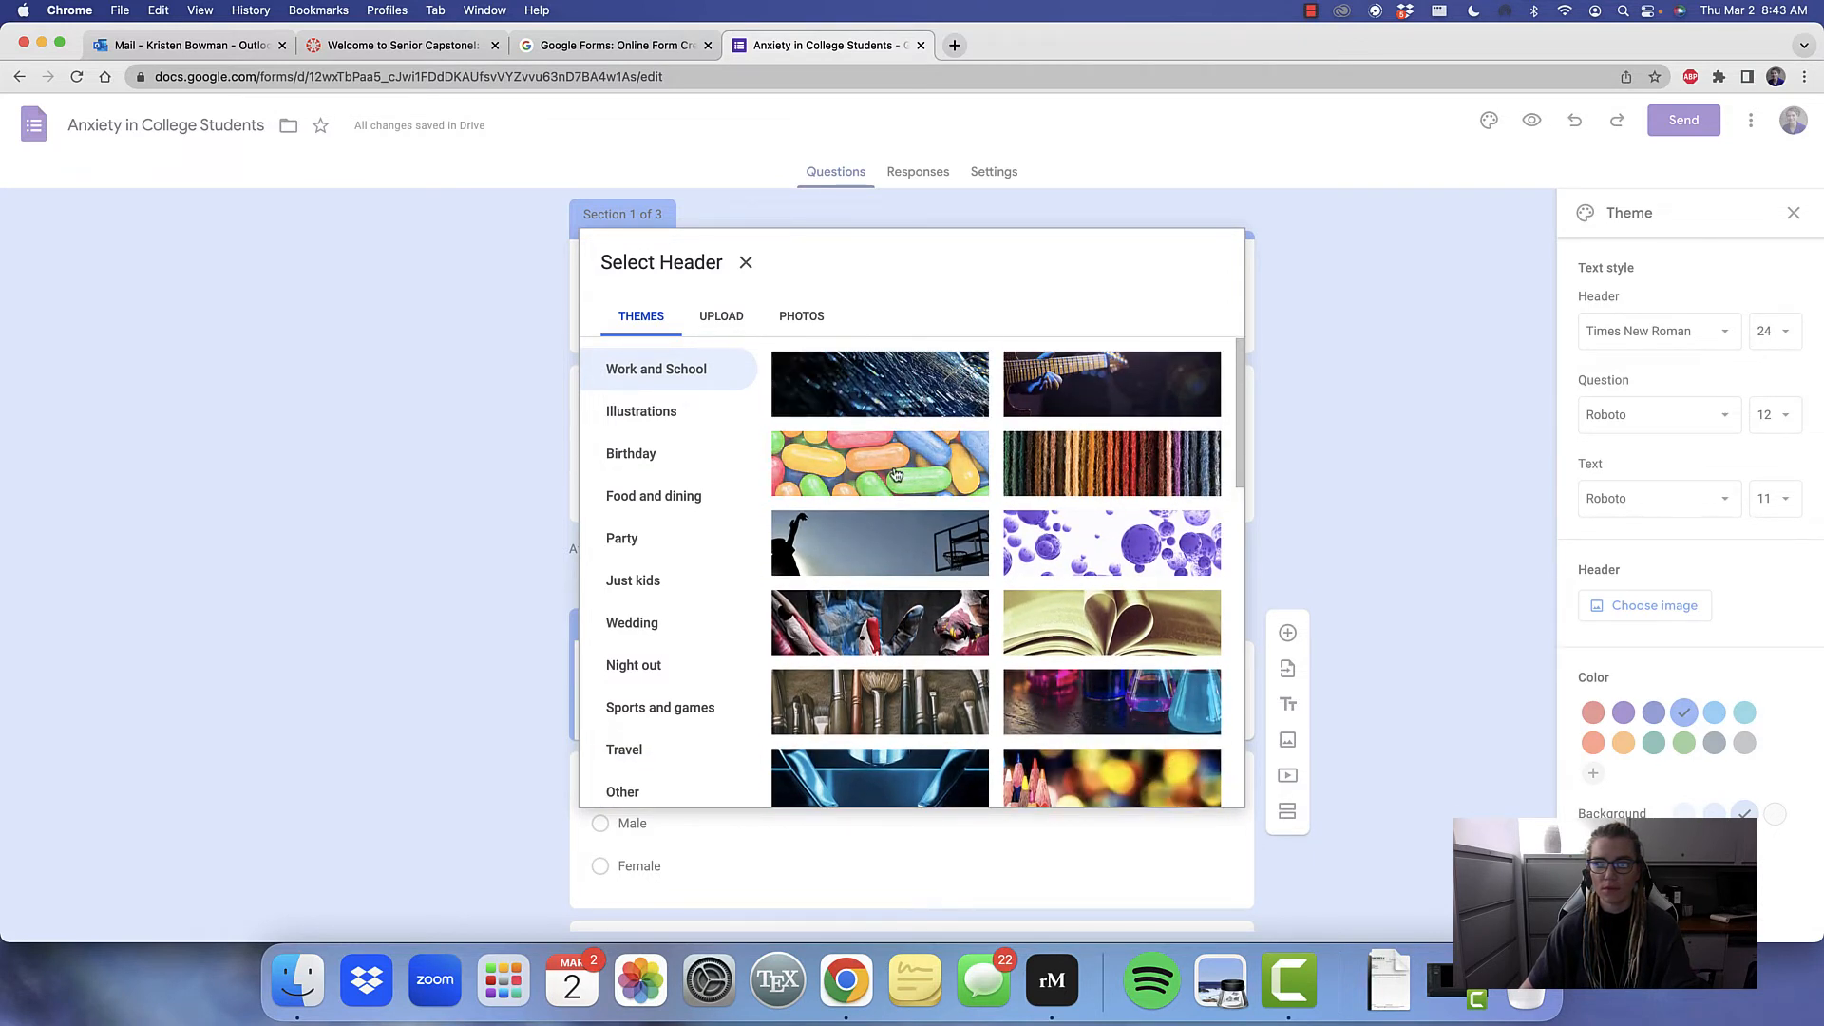
click(955, 484)
click(1206, 789)
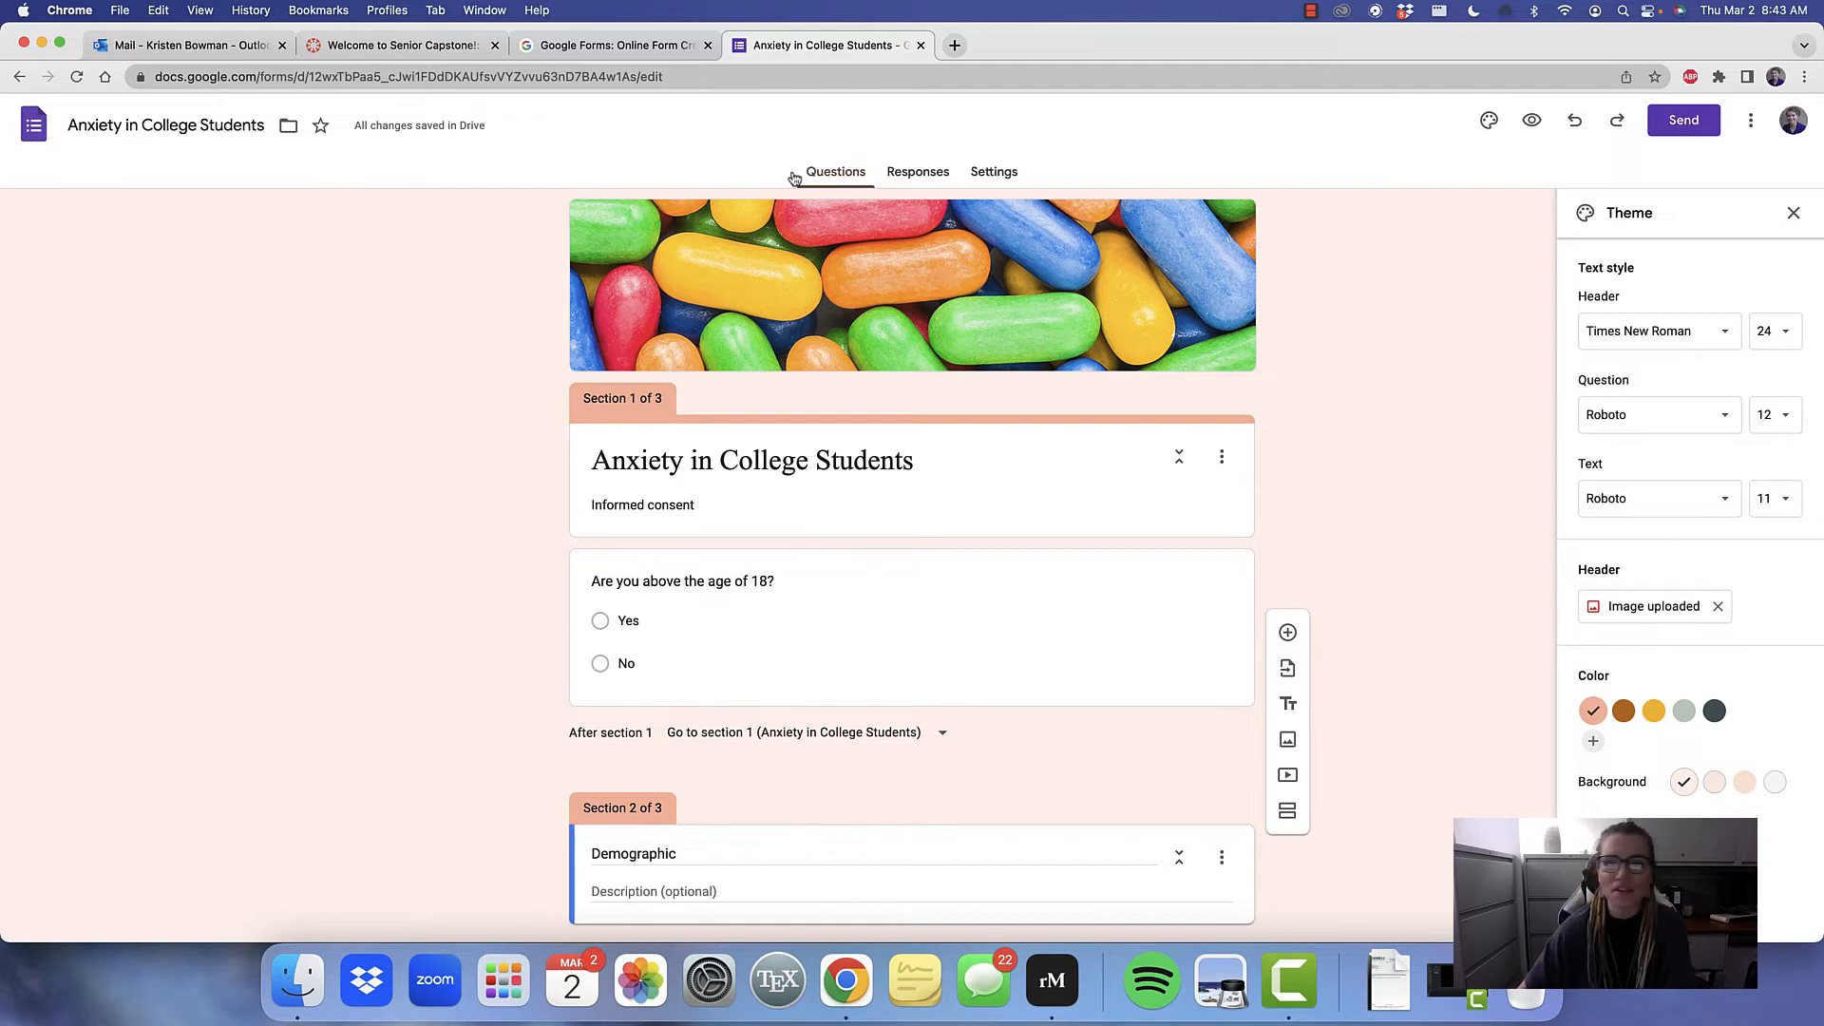
Examine the form's responses overview, its settings and the available options for managing responses
click(912, 183)
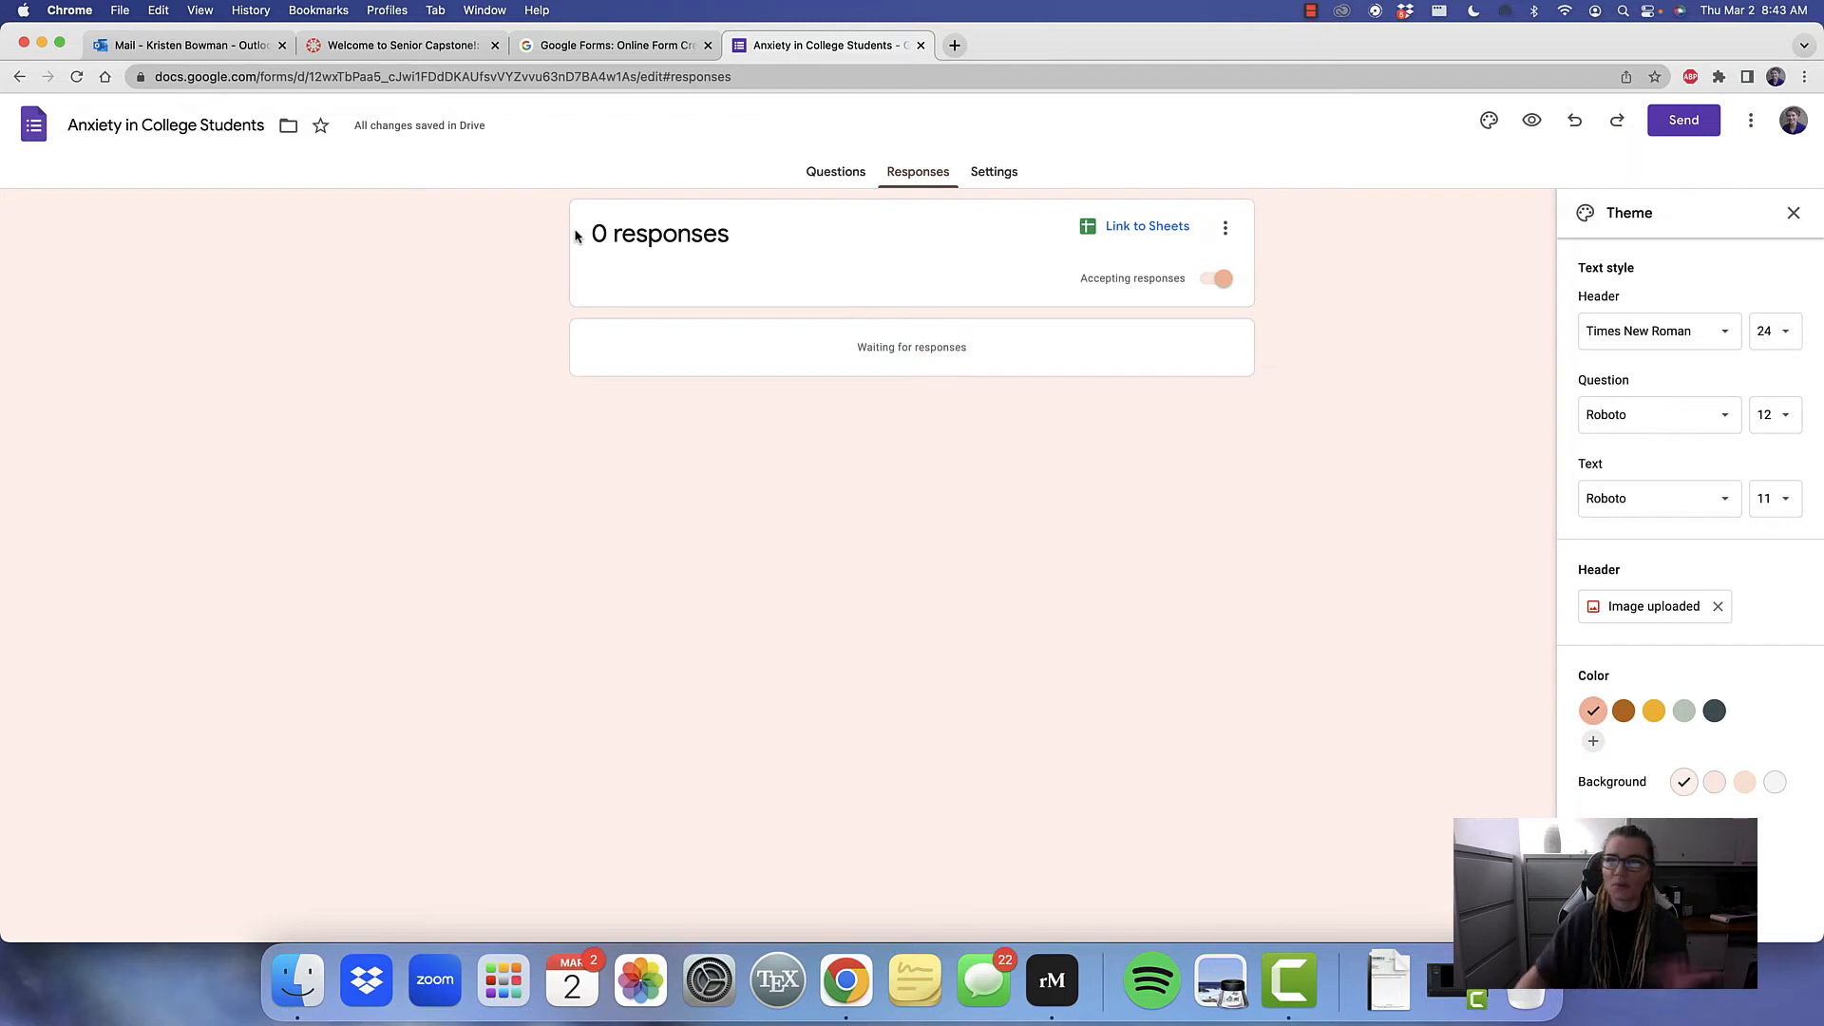
click(995, 172)
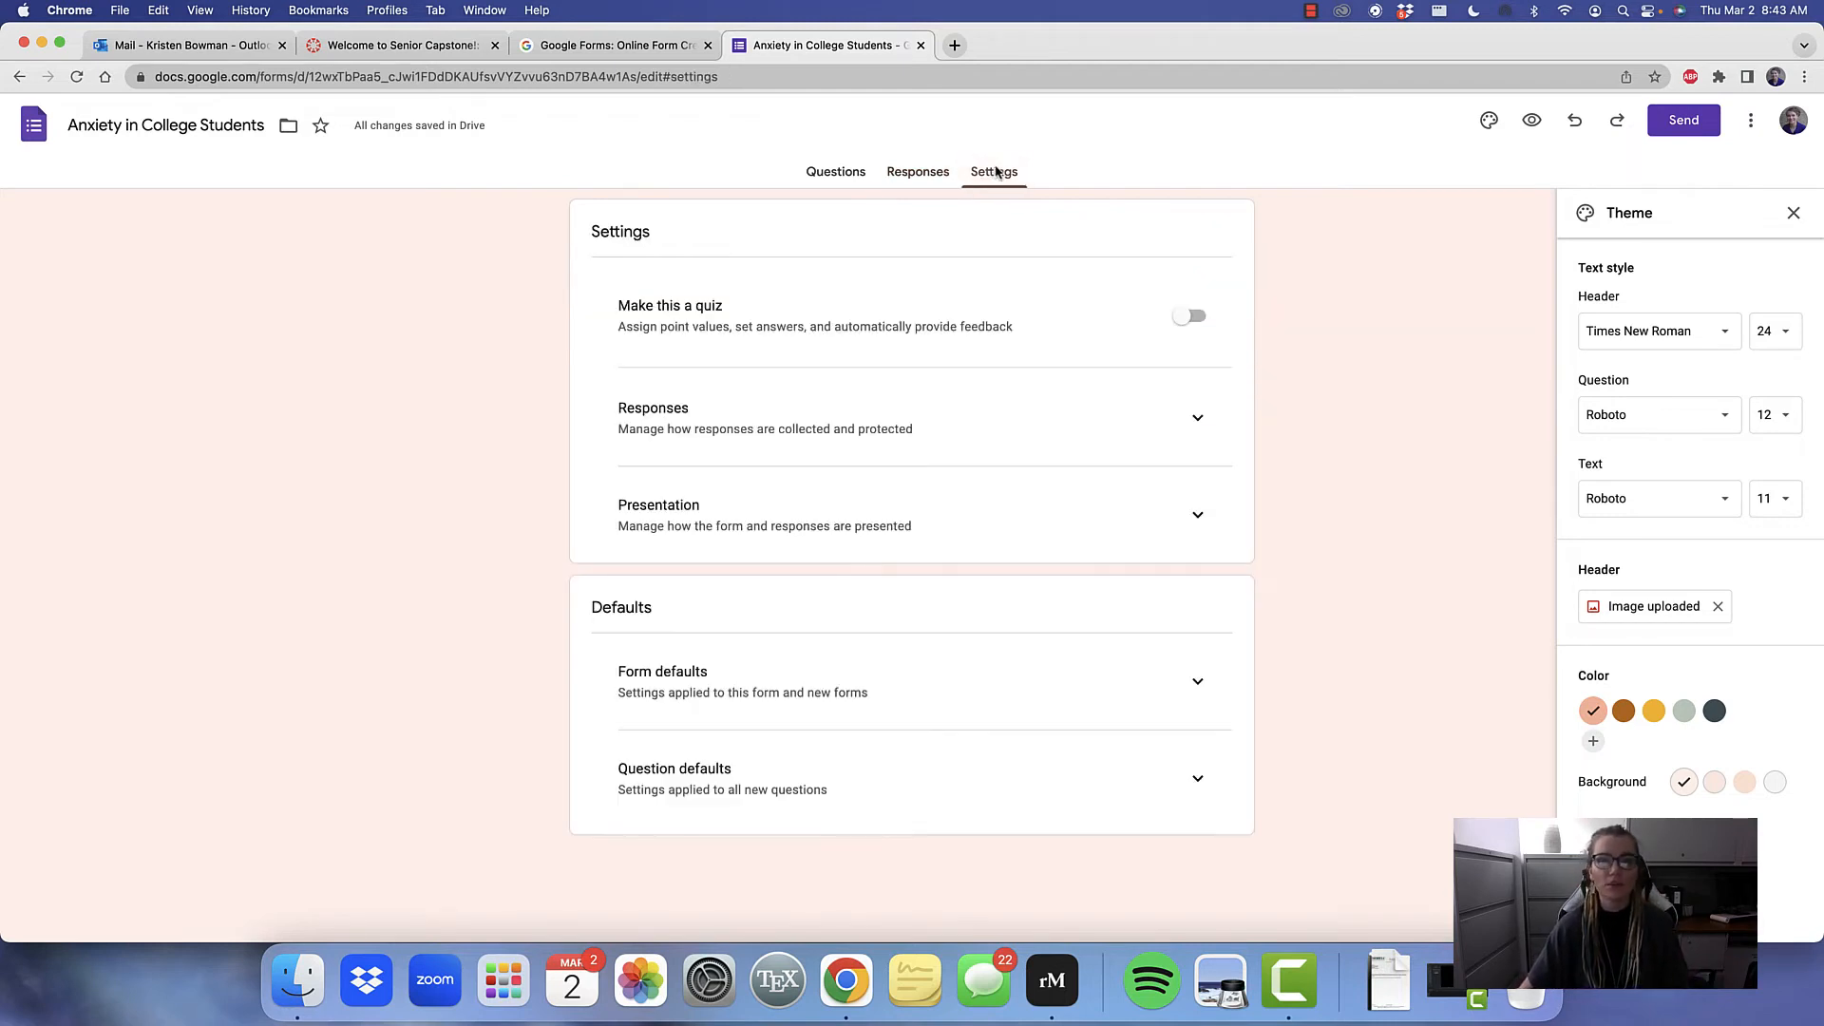
click(947, 187)
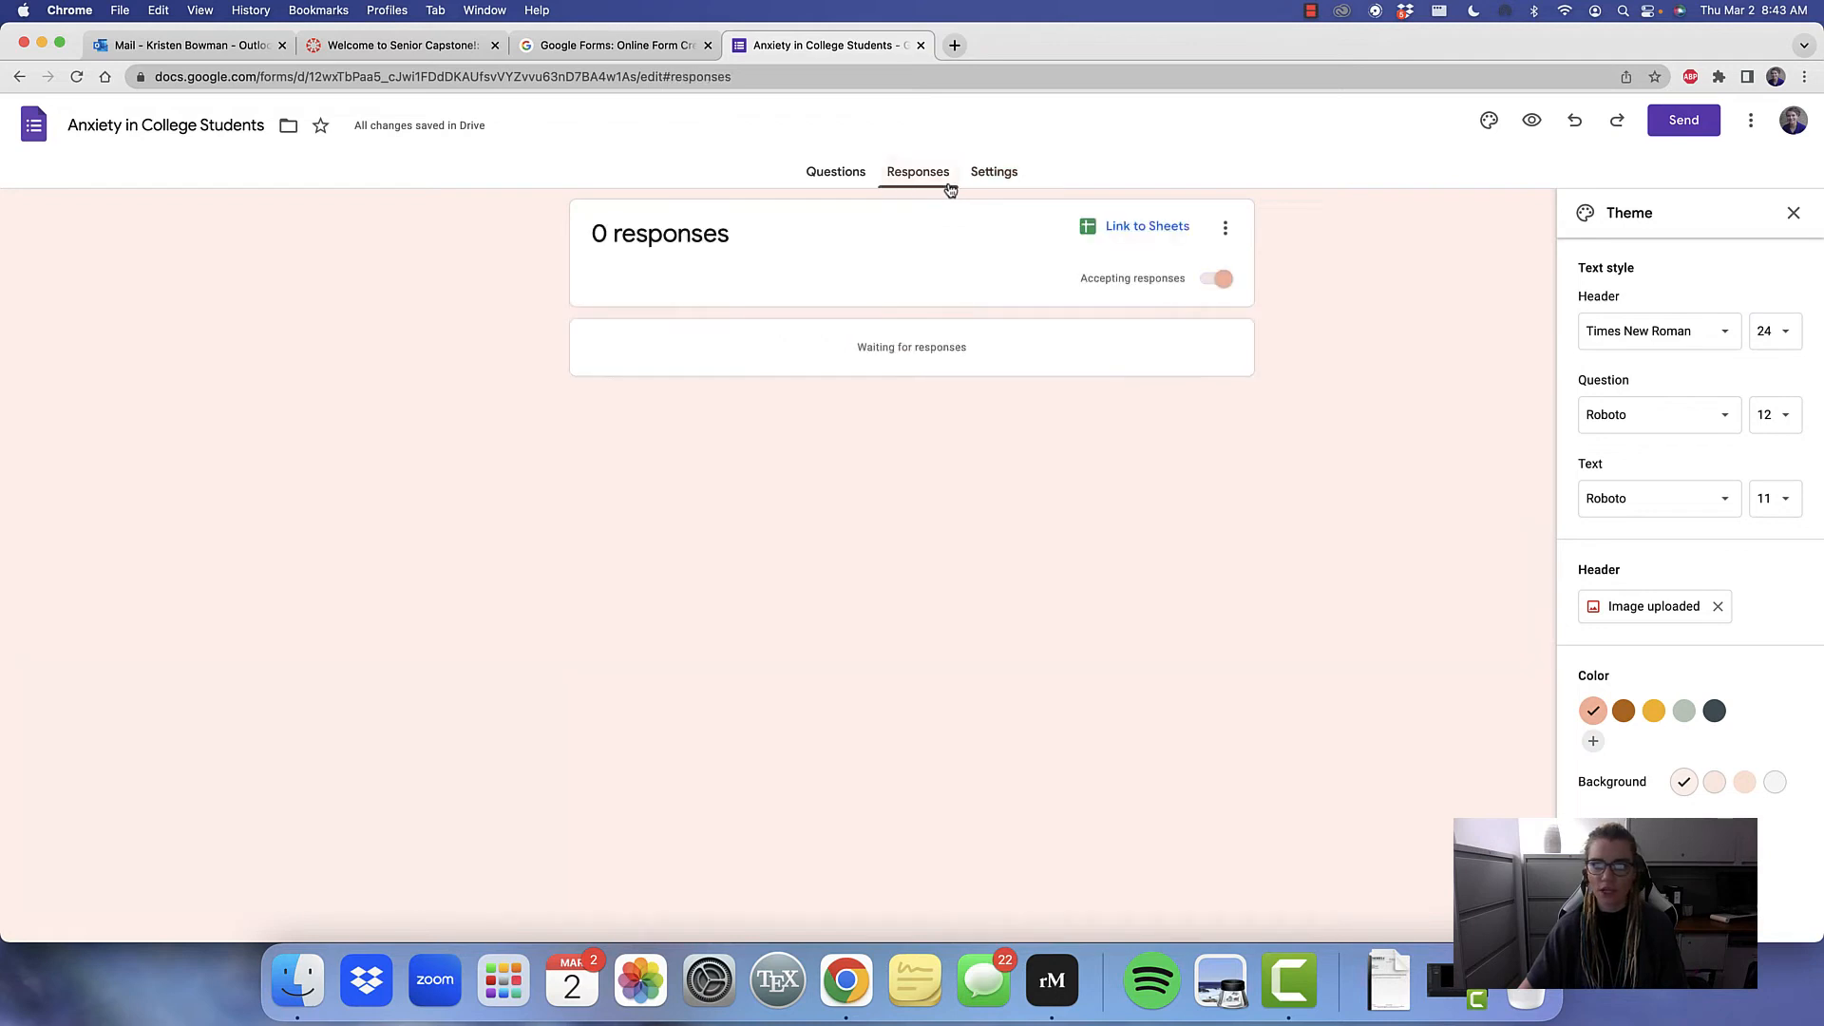
click(1225, 234)
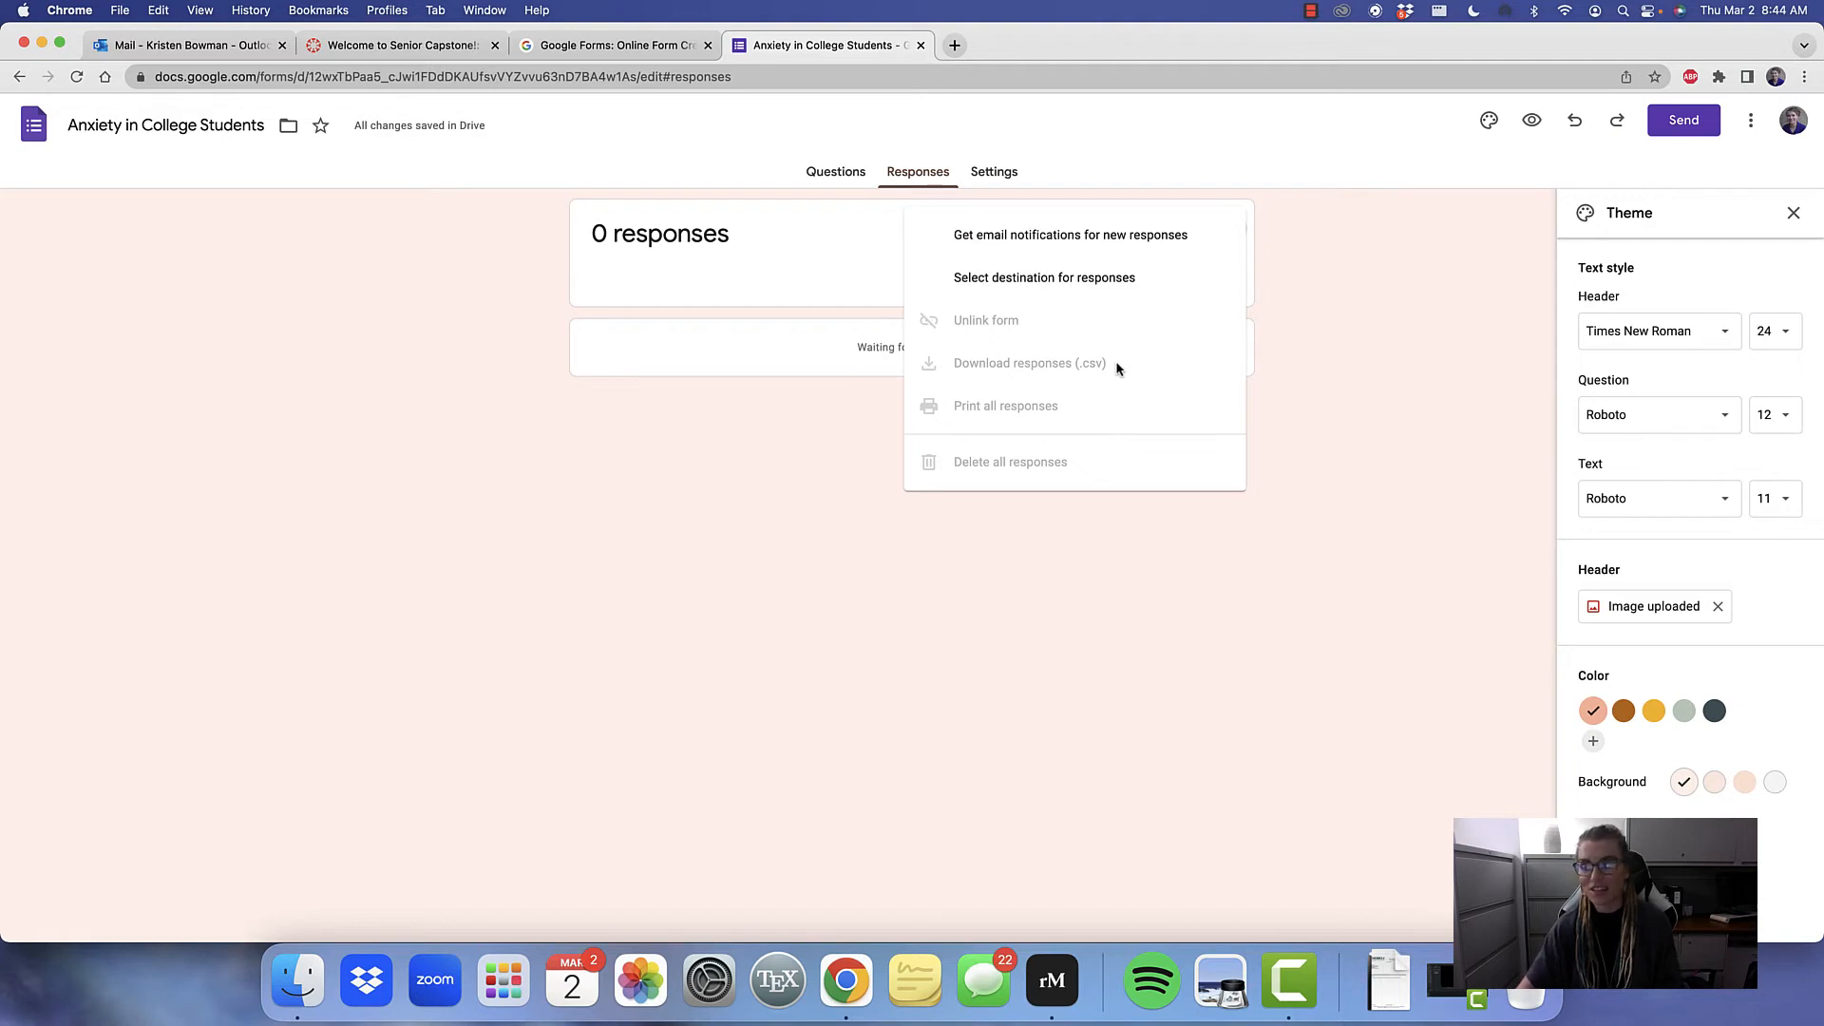
click(1390, 307)
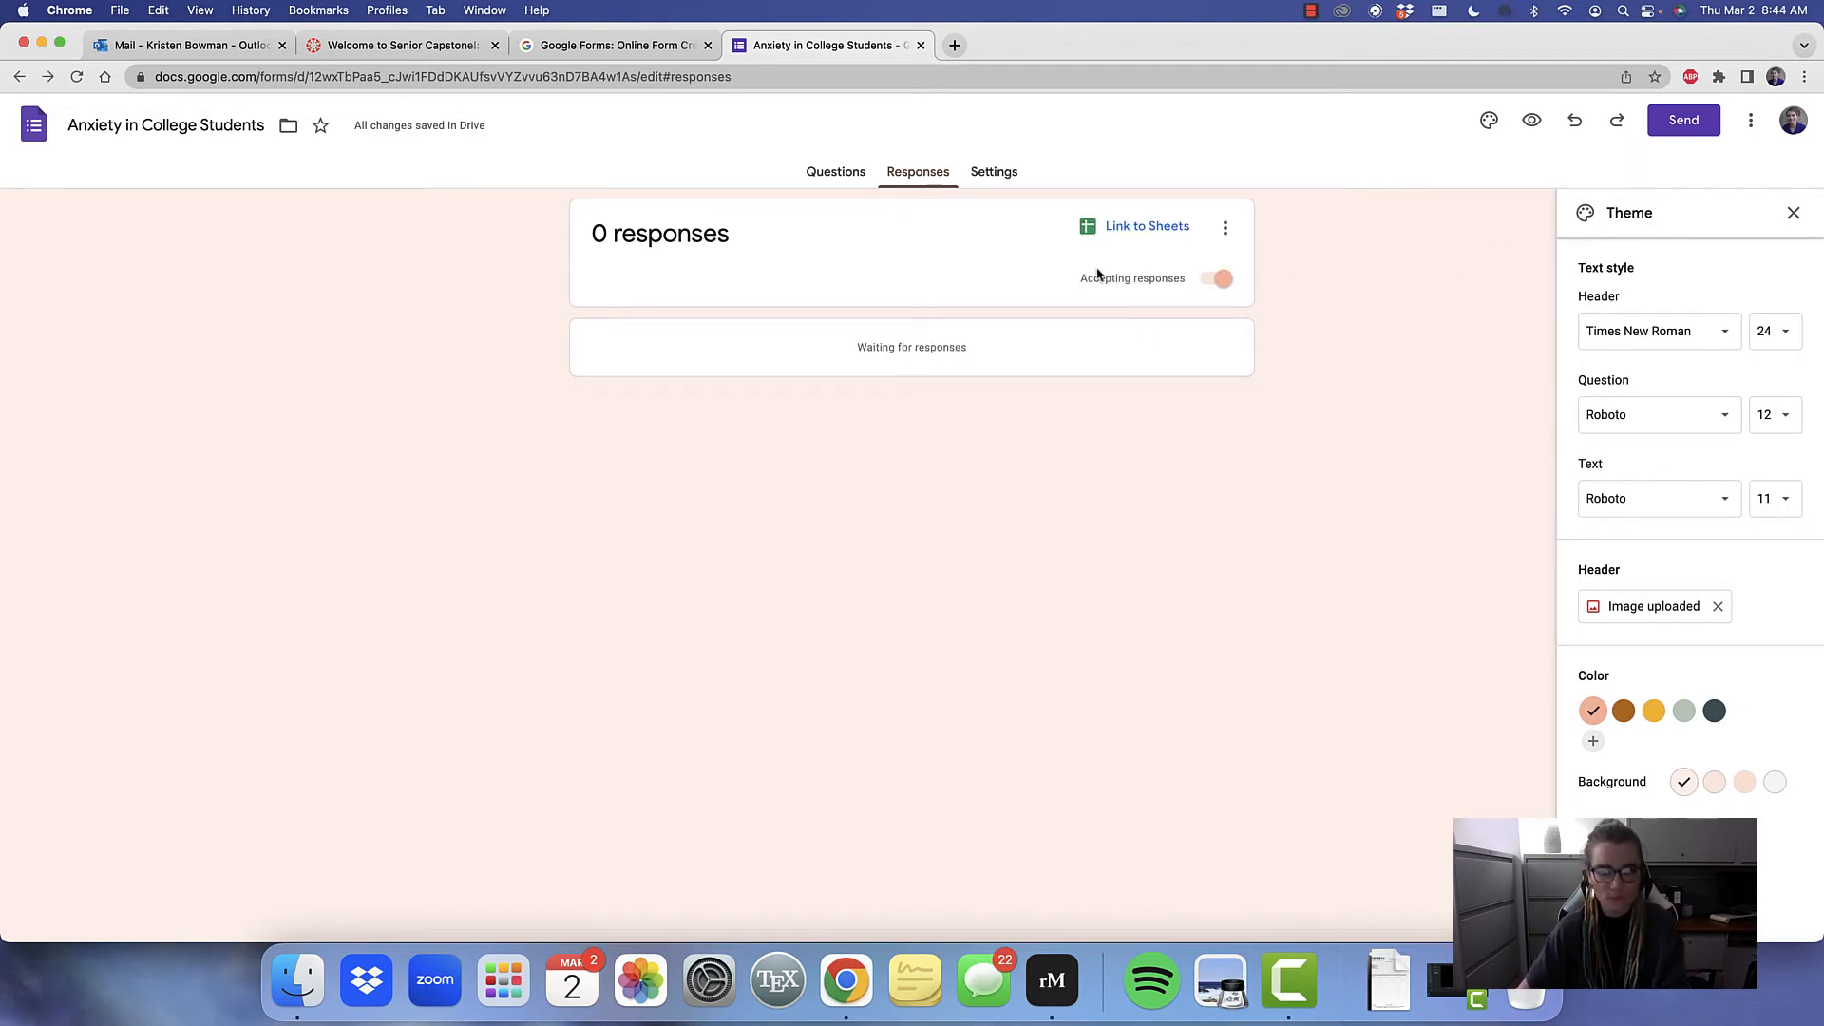
Review the form's questions from the informed consent section through the Beck Anxiety Inventory section
click(836, 173)
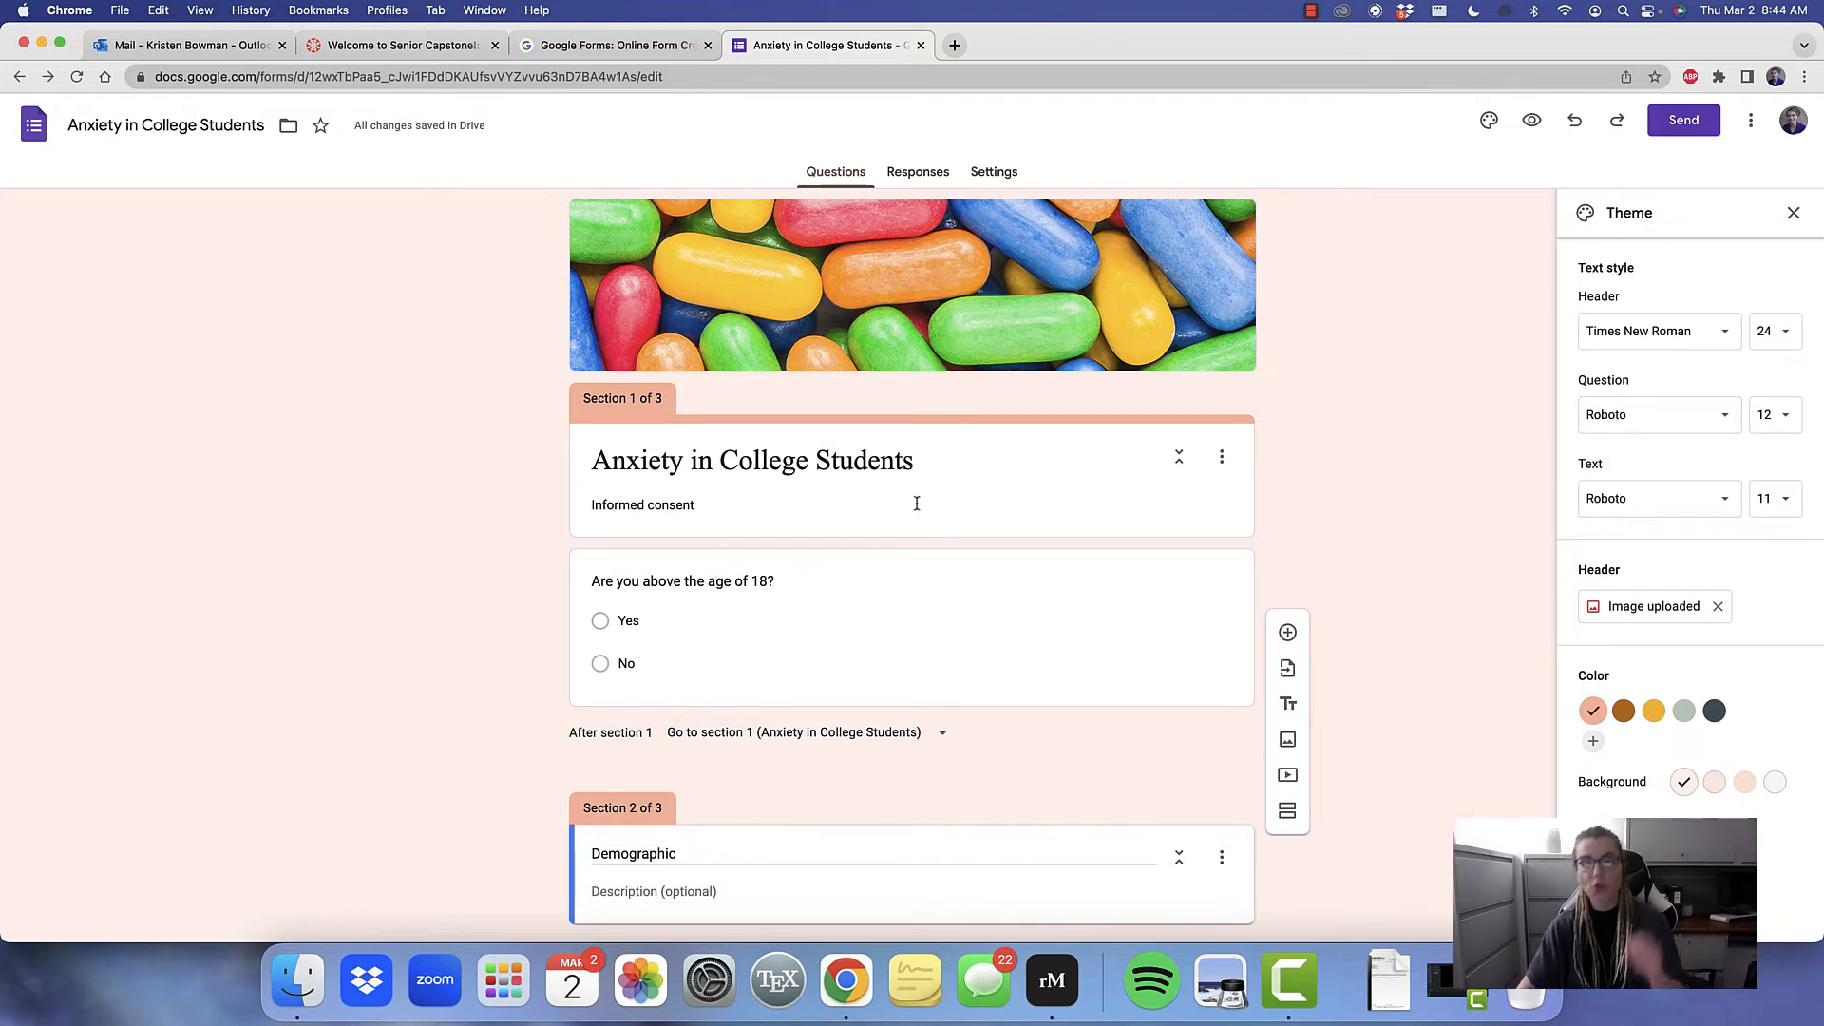
click(662, 655)
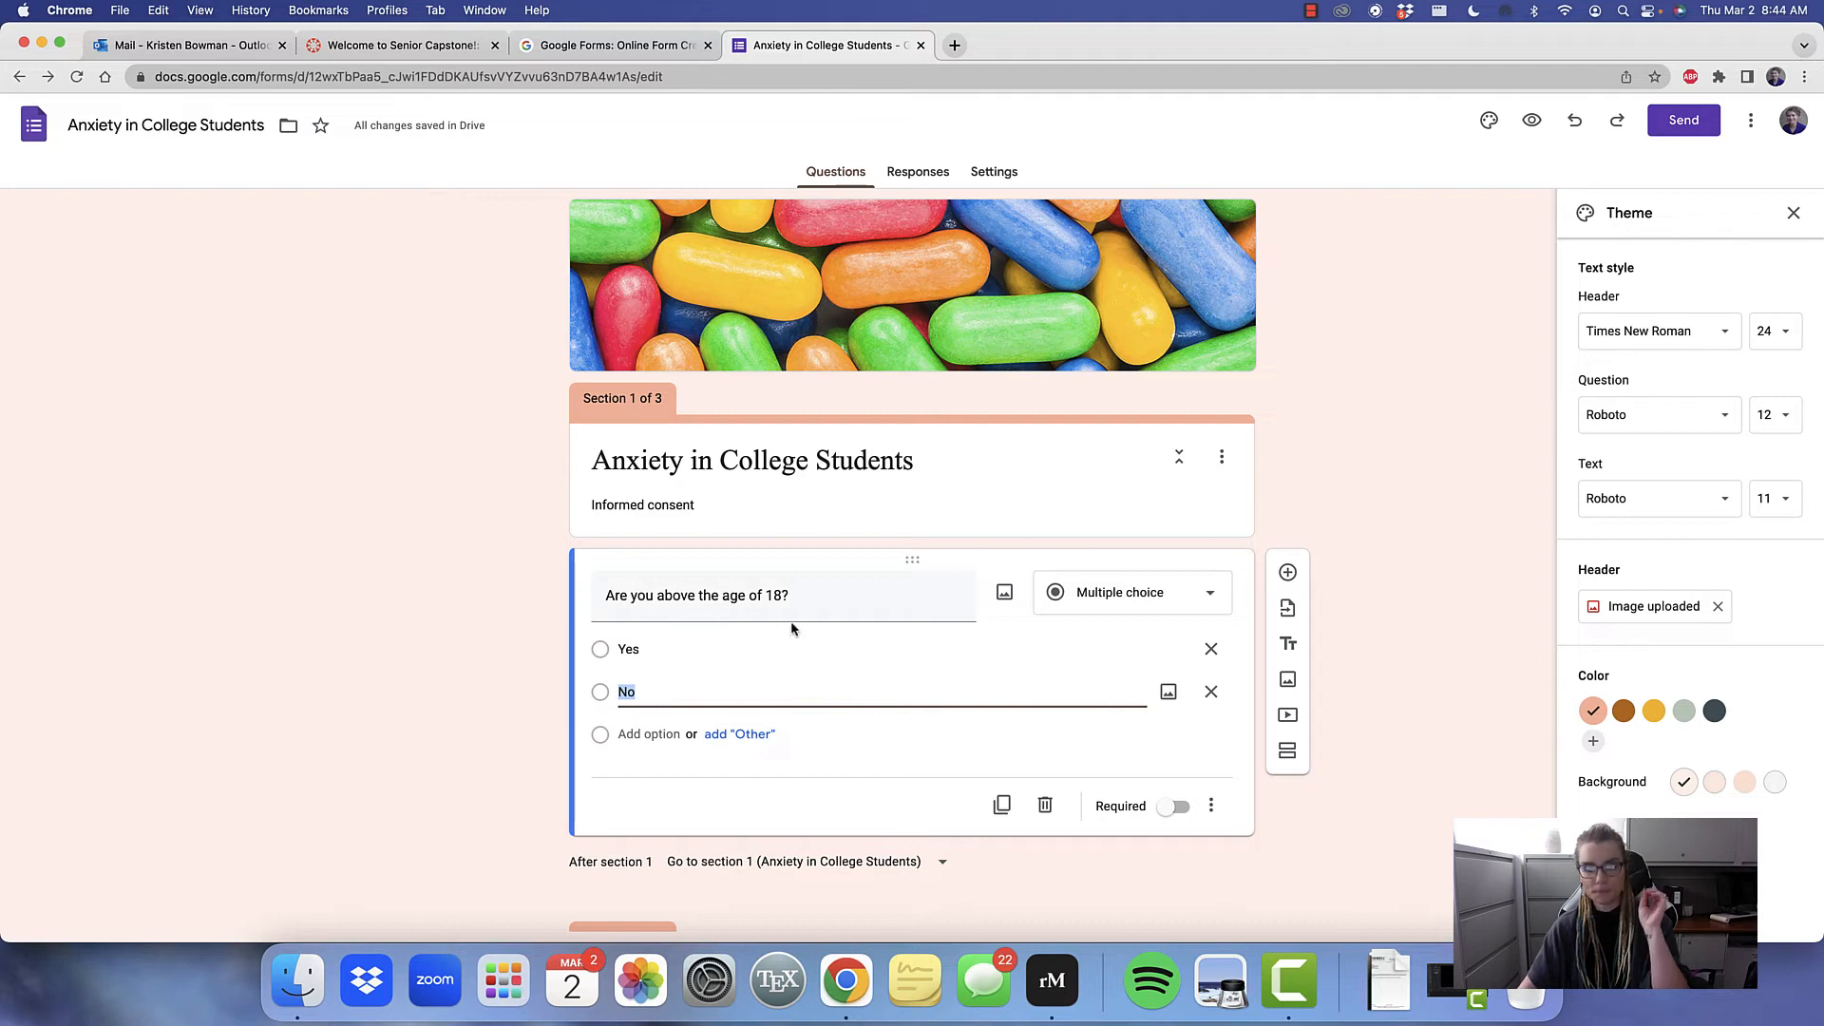
click(455, 562)
scroll(455, 563, down, 2)
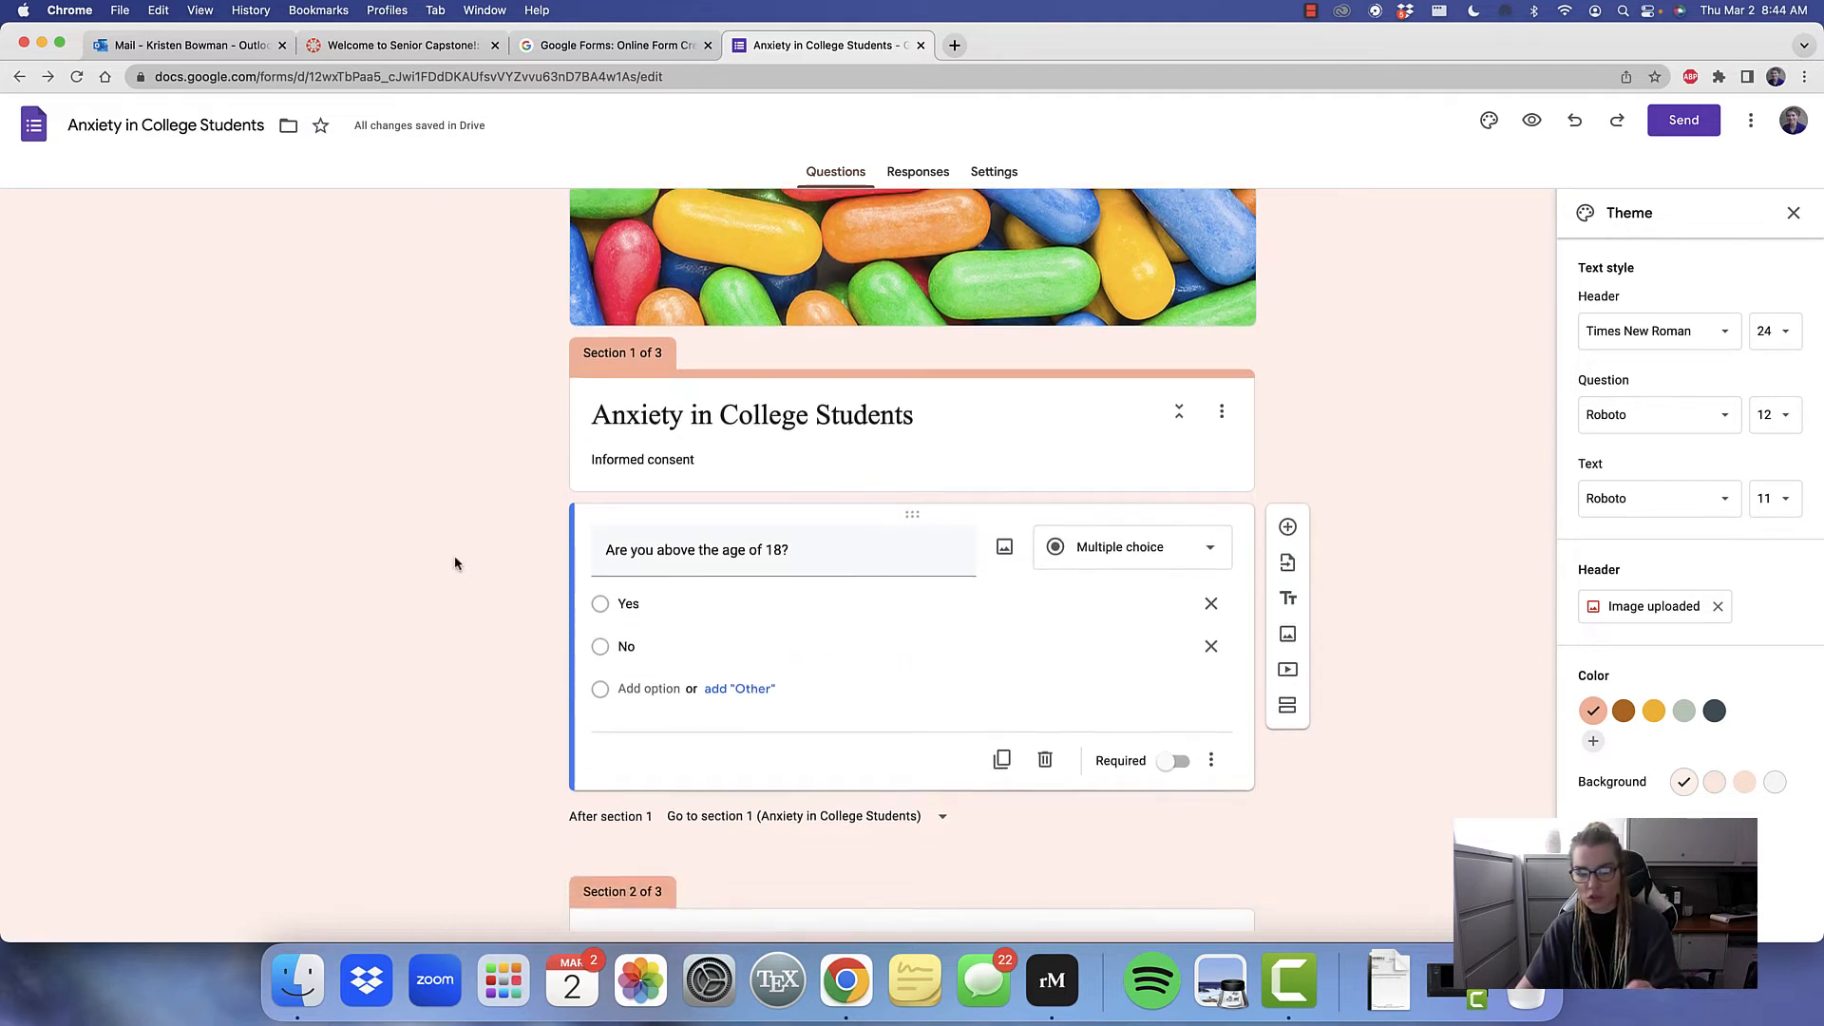
scroll(454, 563, down, 2)
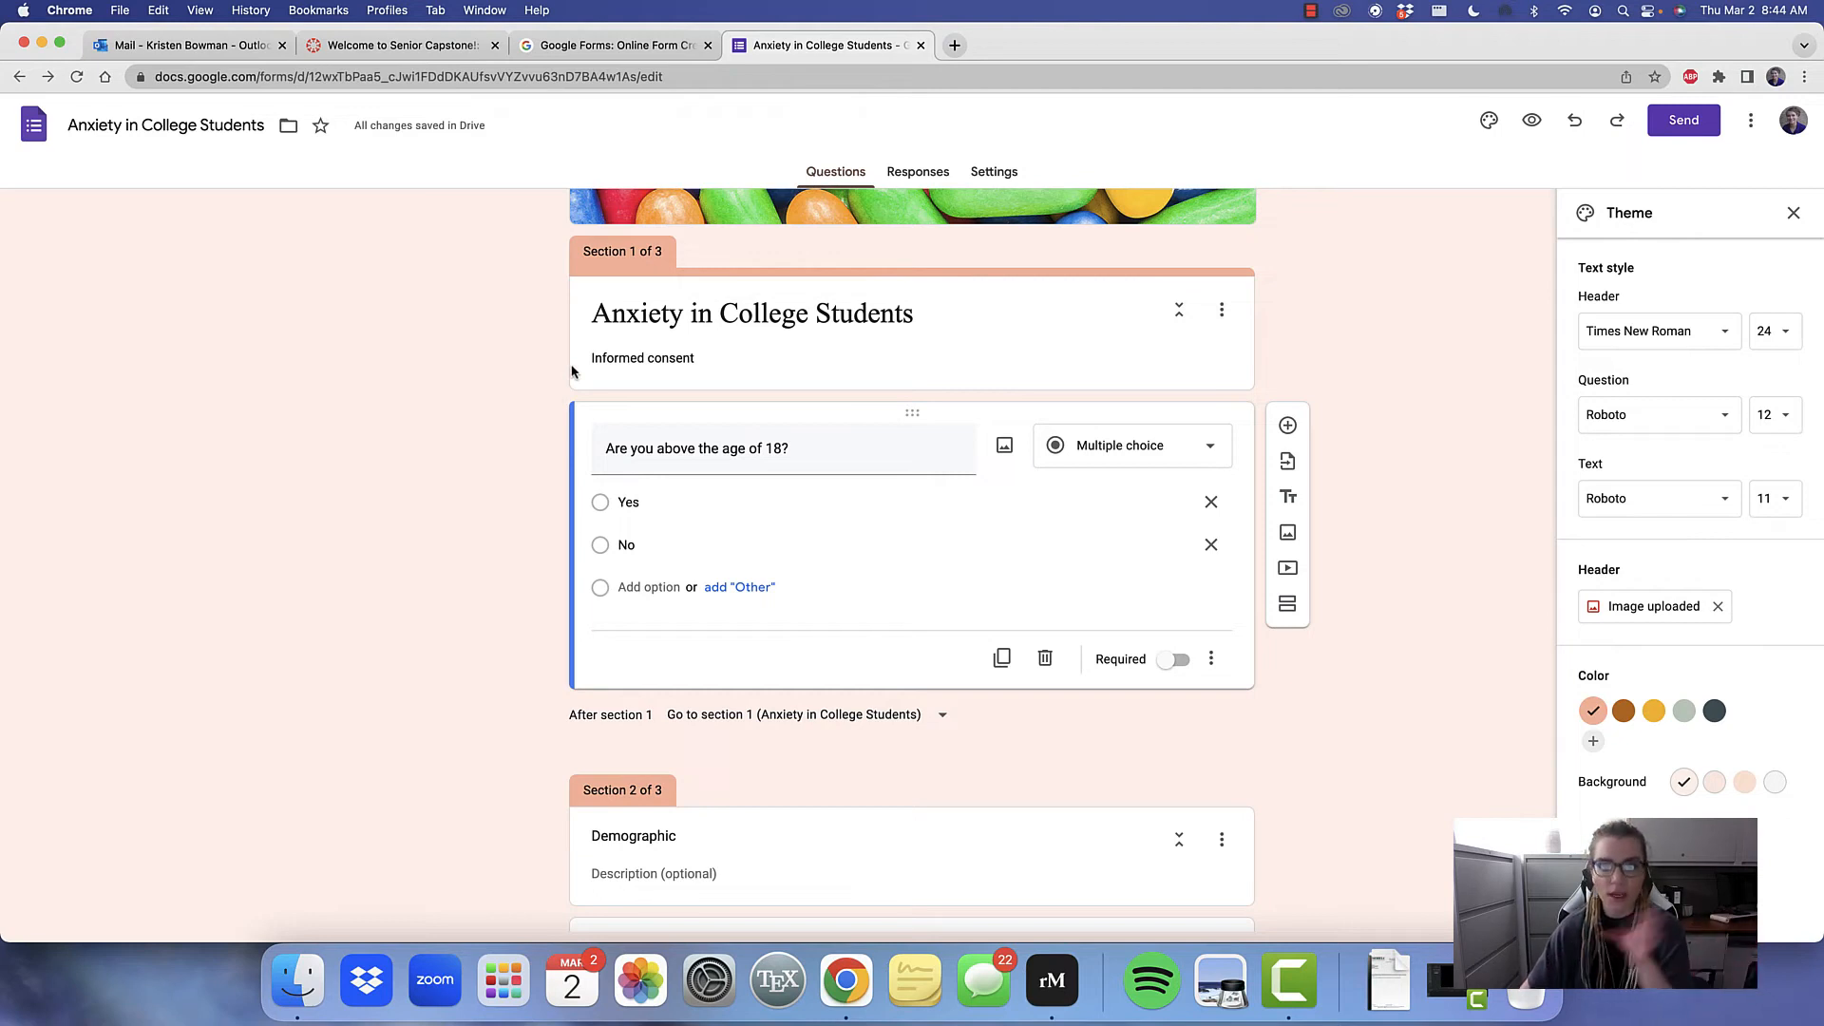
scroll(665, 372, down, 12)
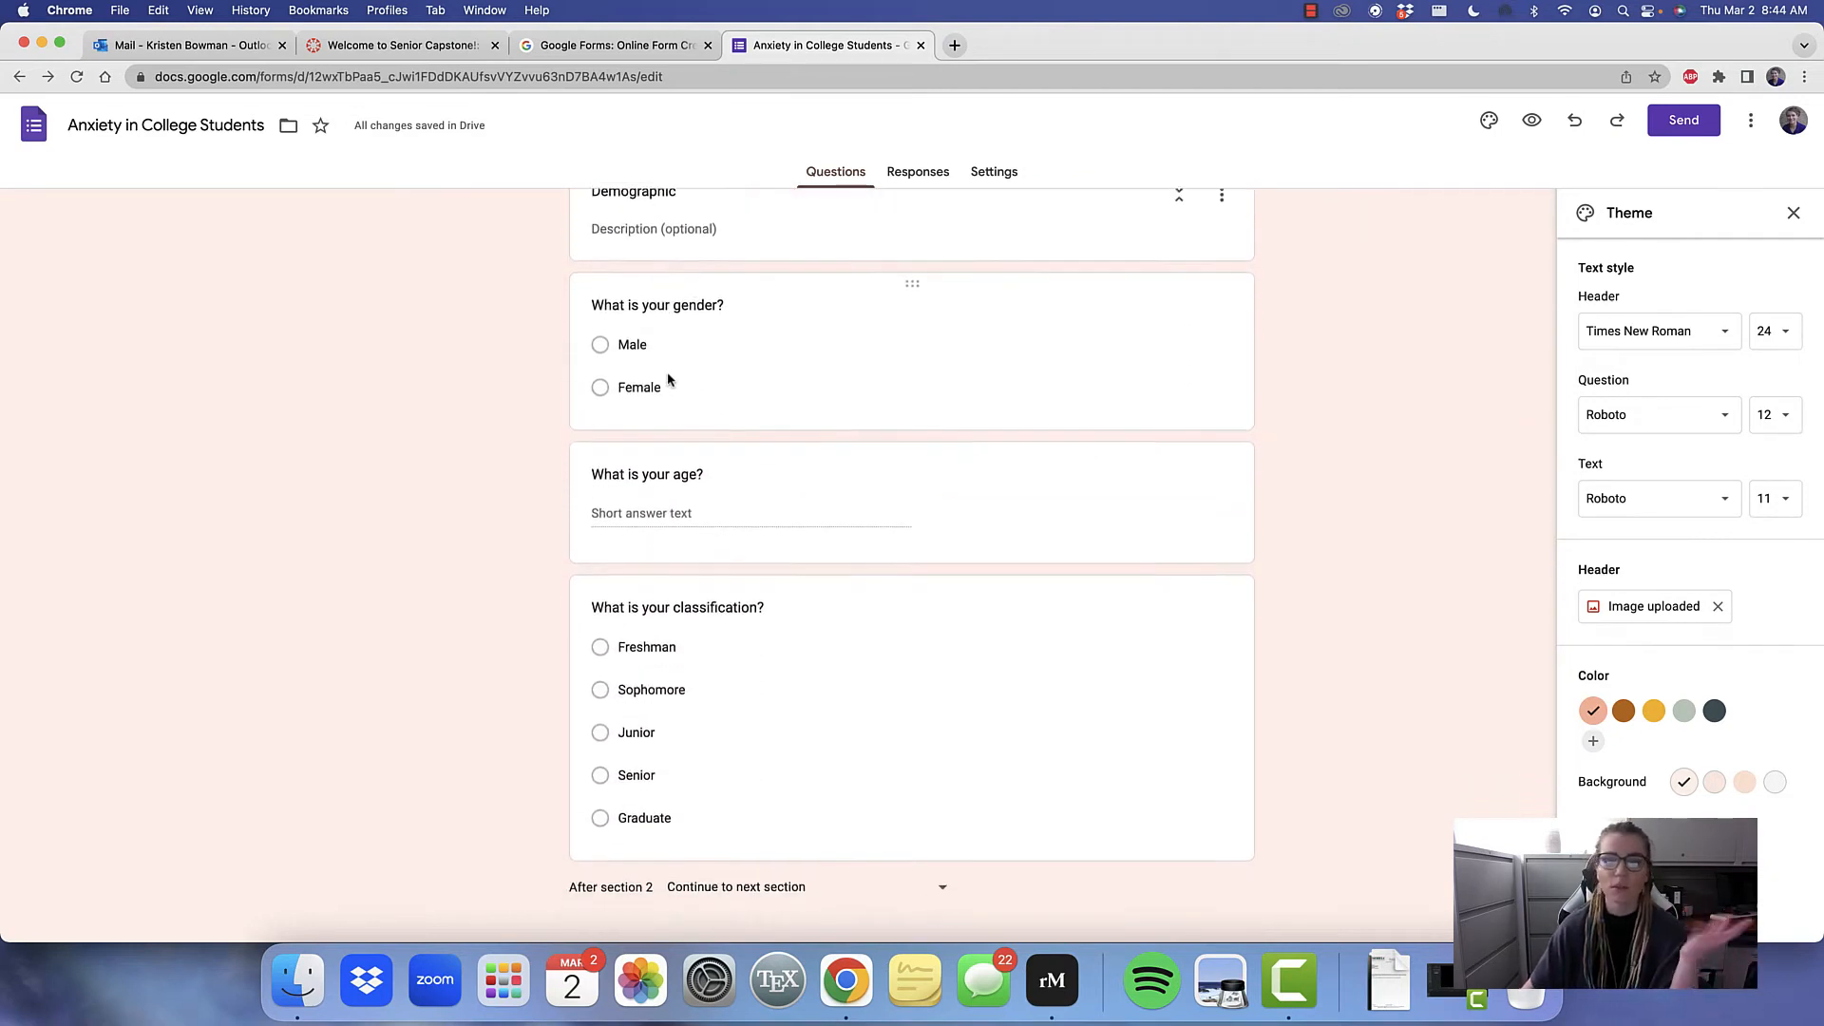
scroll(668, 376, down, 6)
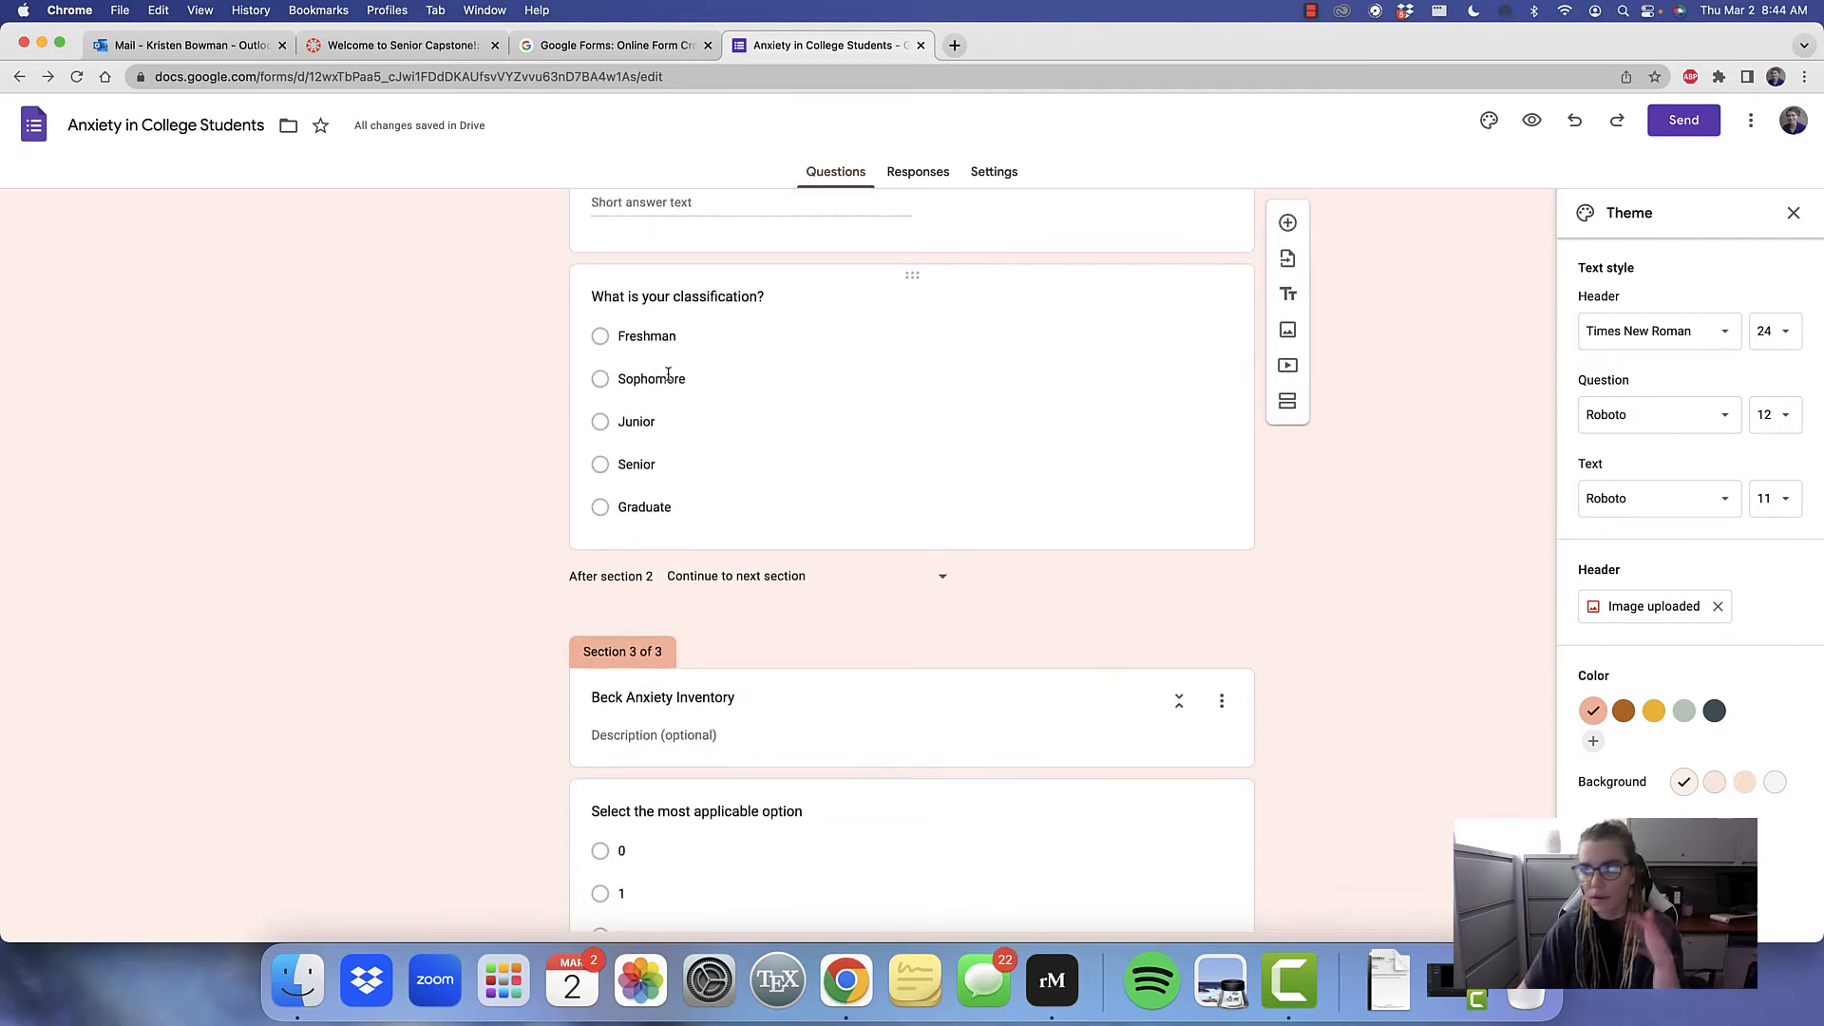
scroll(667, 374, down, 3)
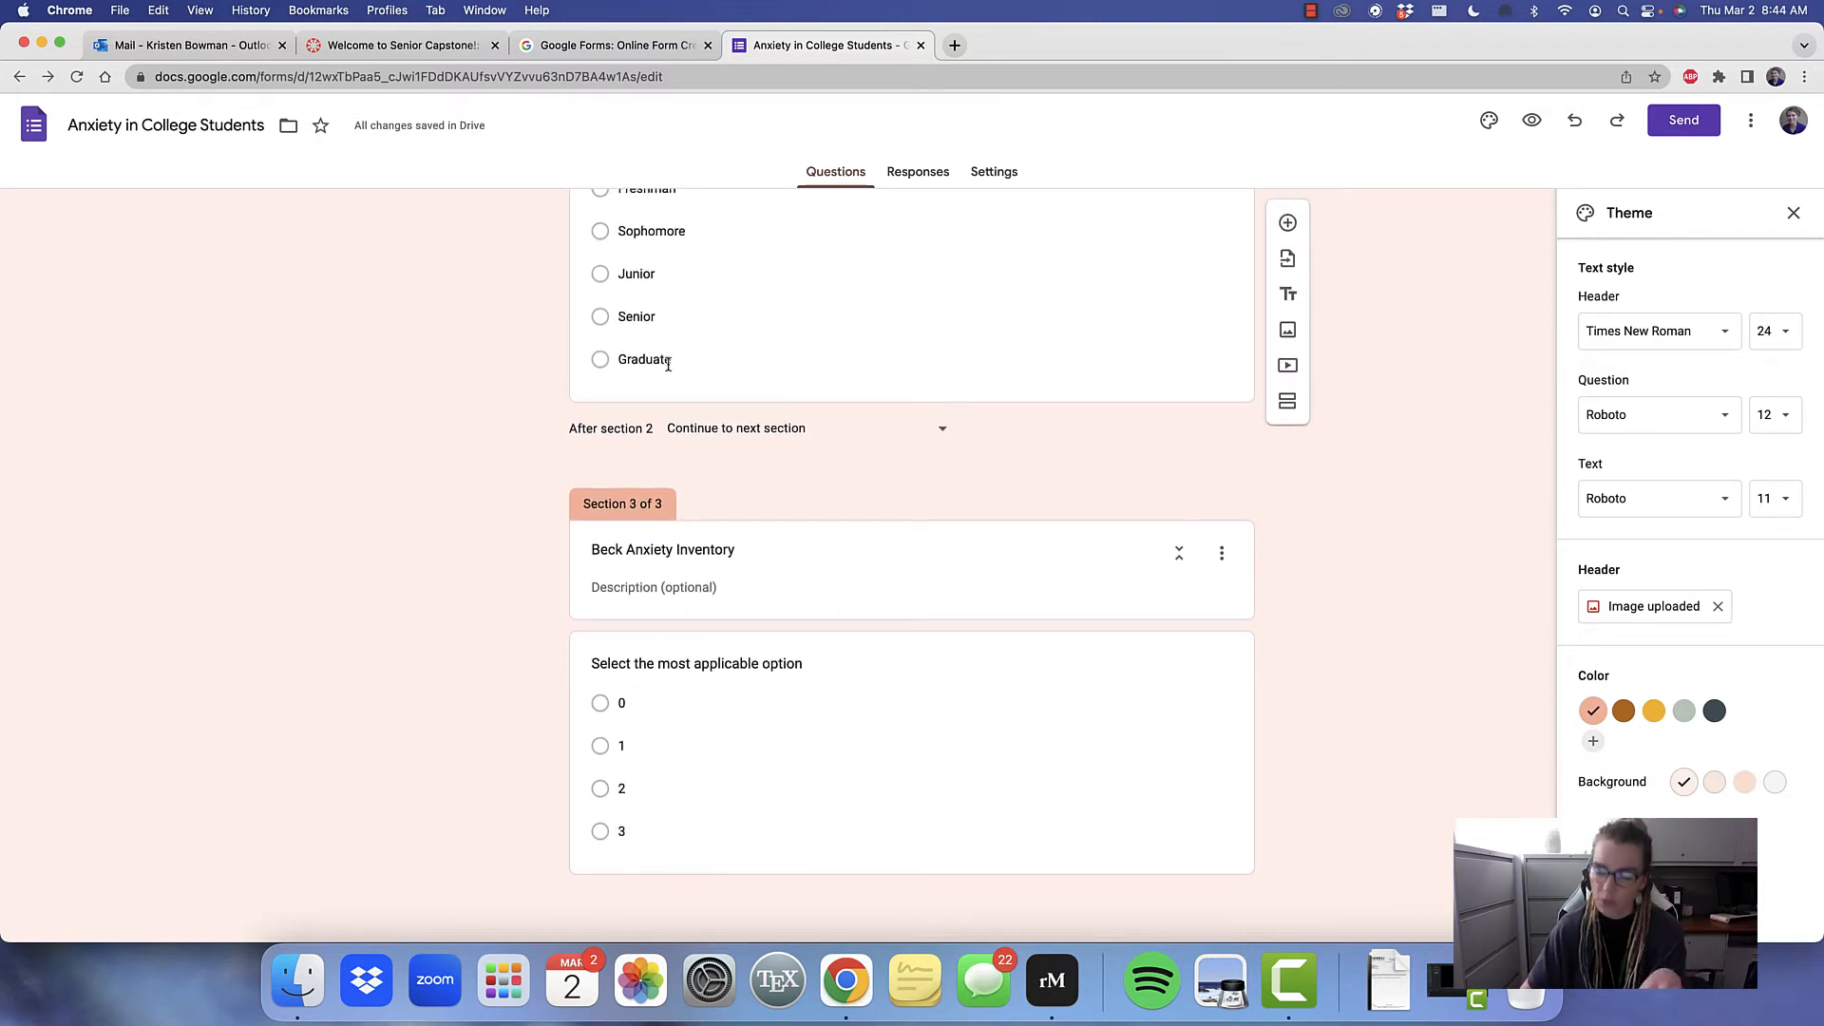
scroll(668, 362, up, 20)
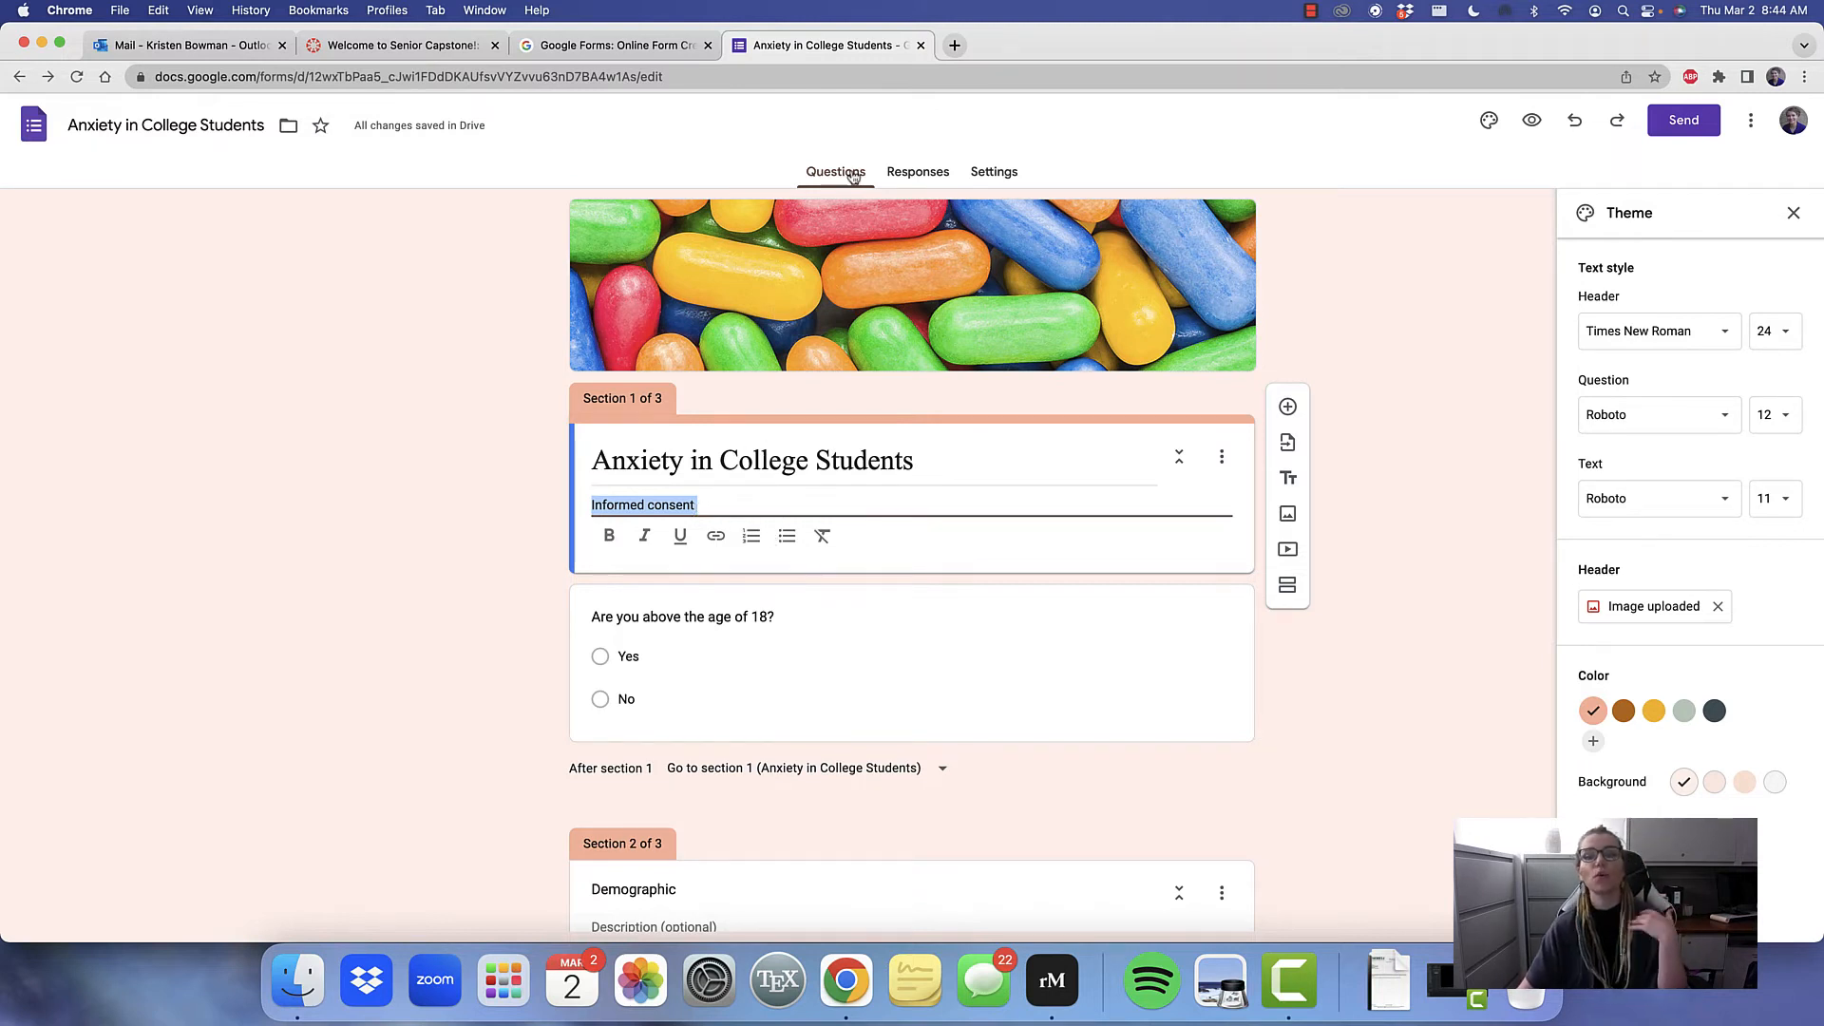
click(911, 176)
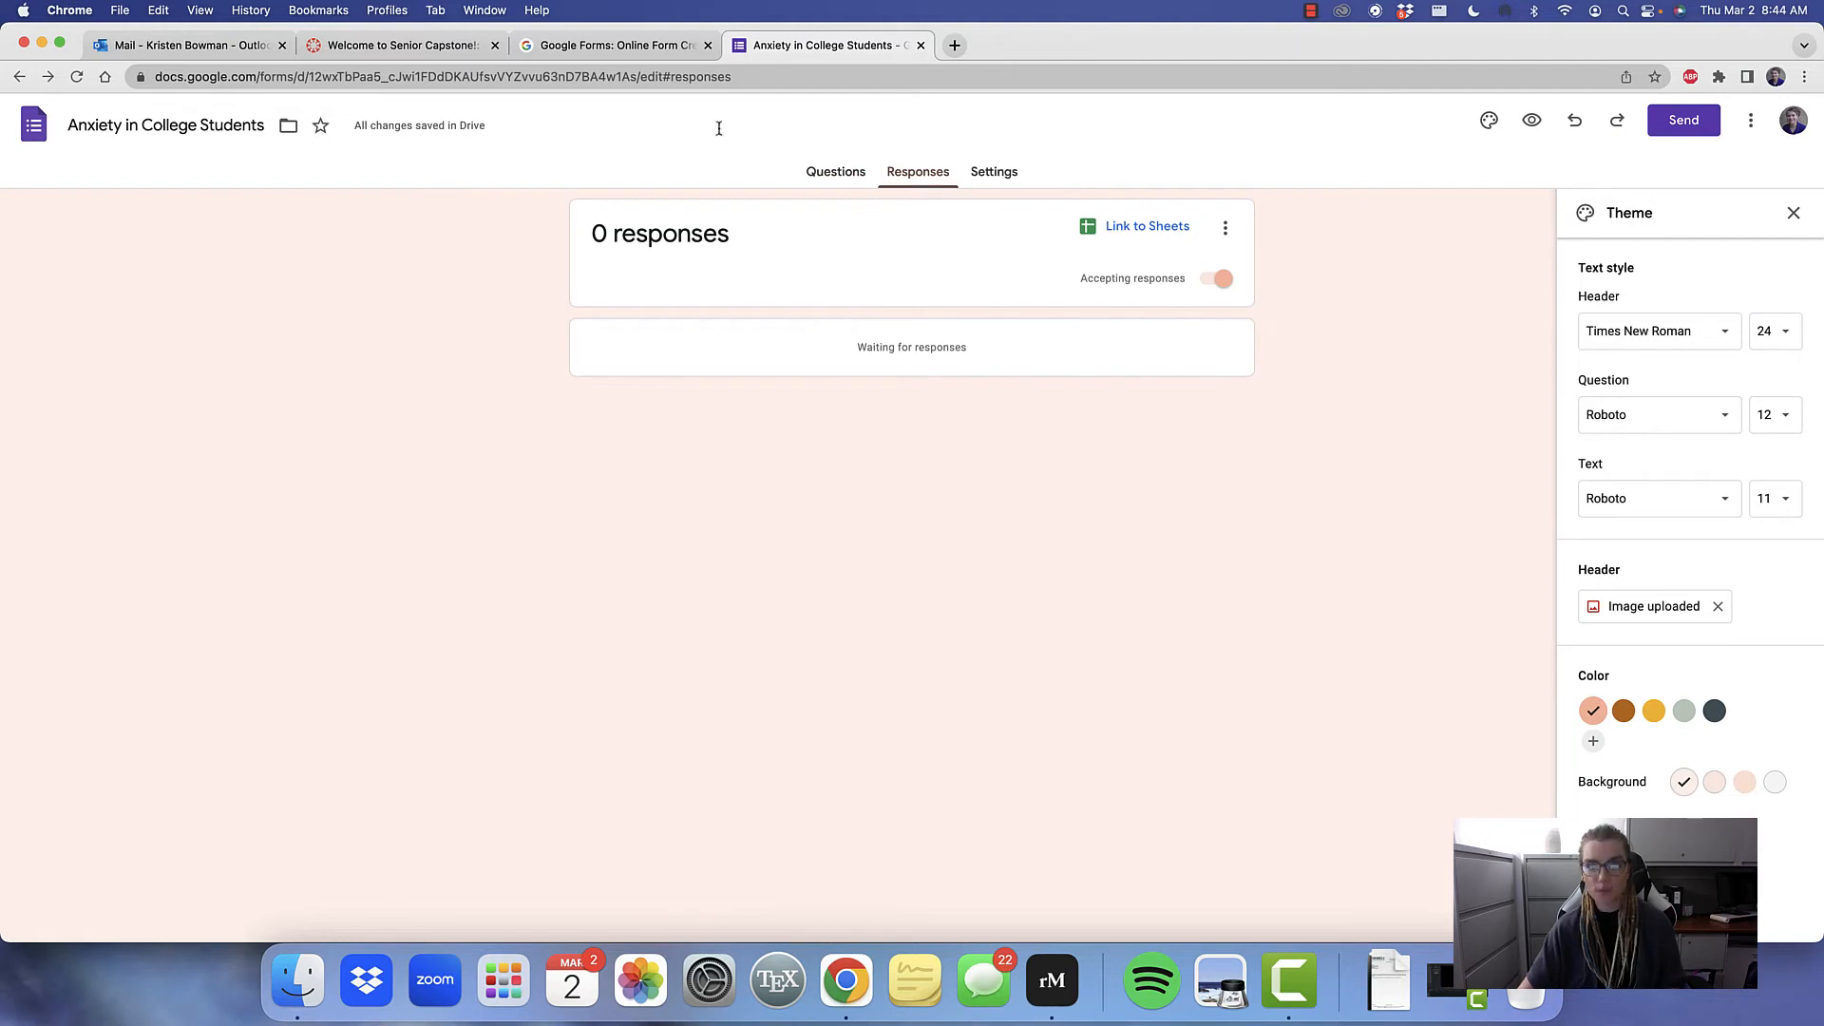
click(678, 42)
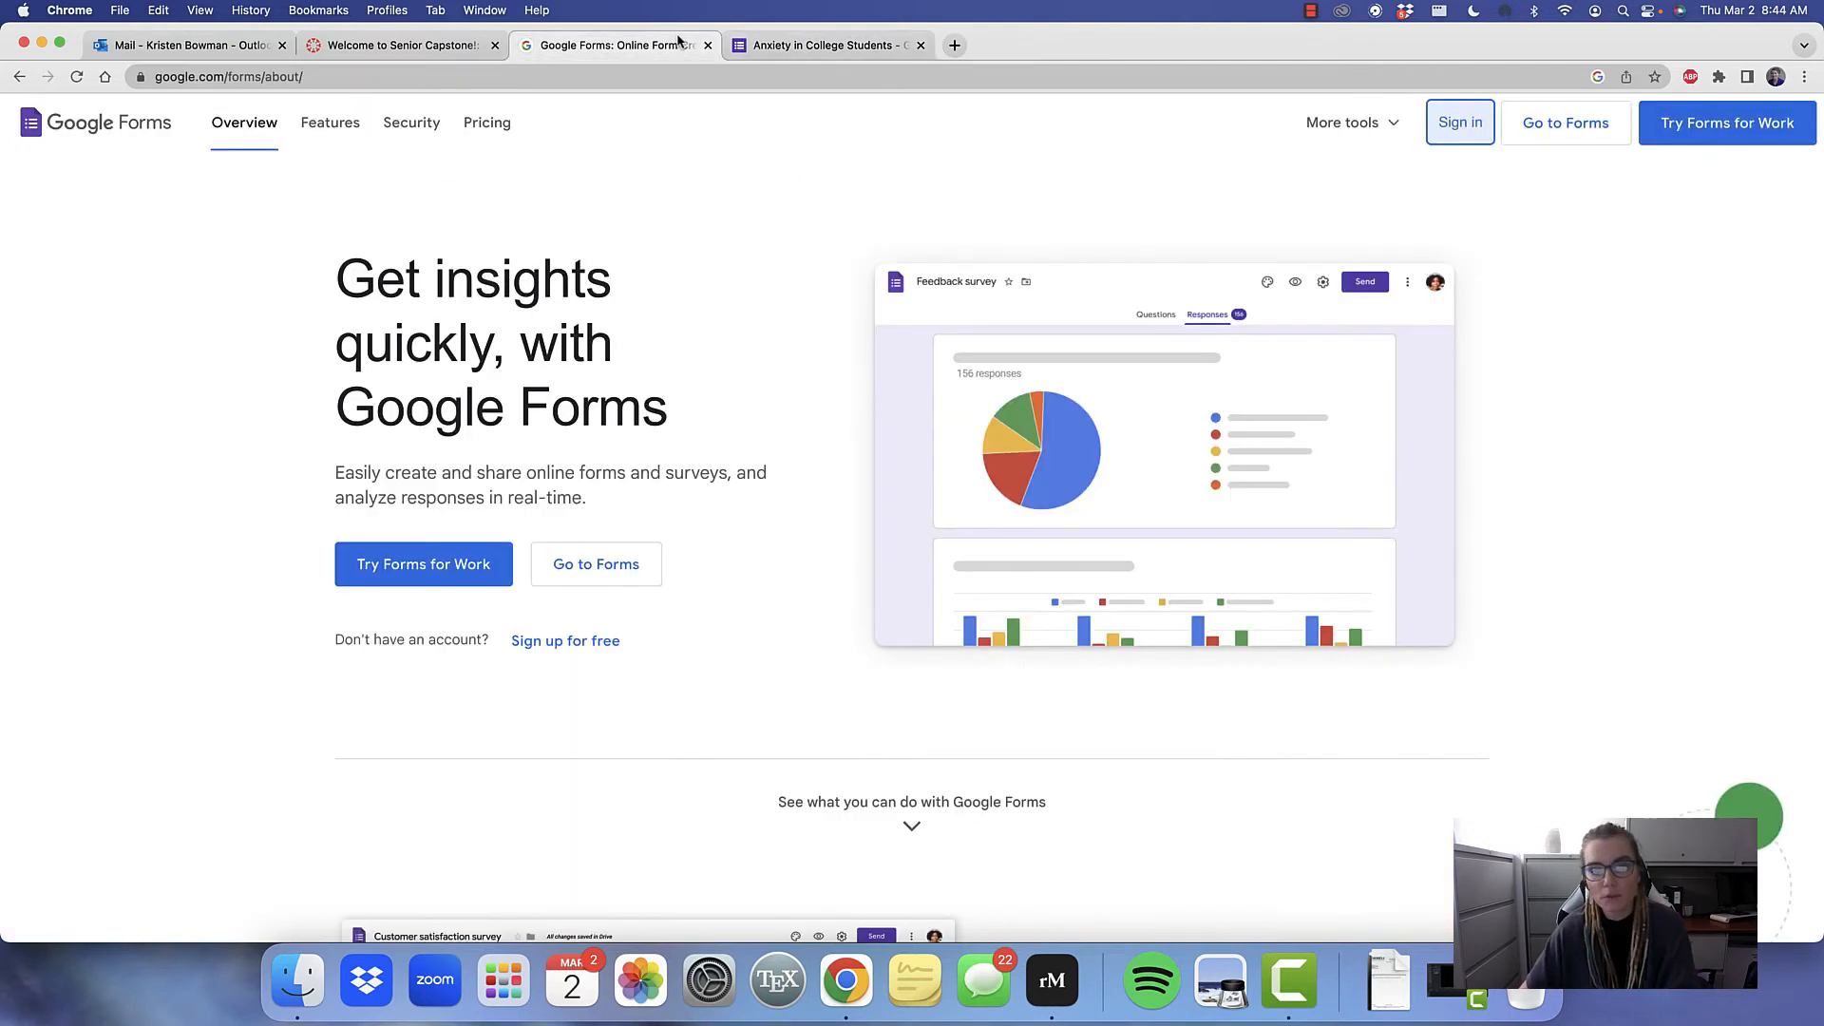
click(762, 41)
click(825, 178)
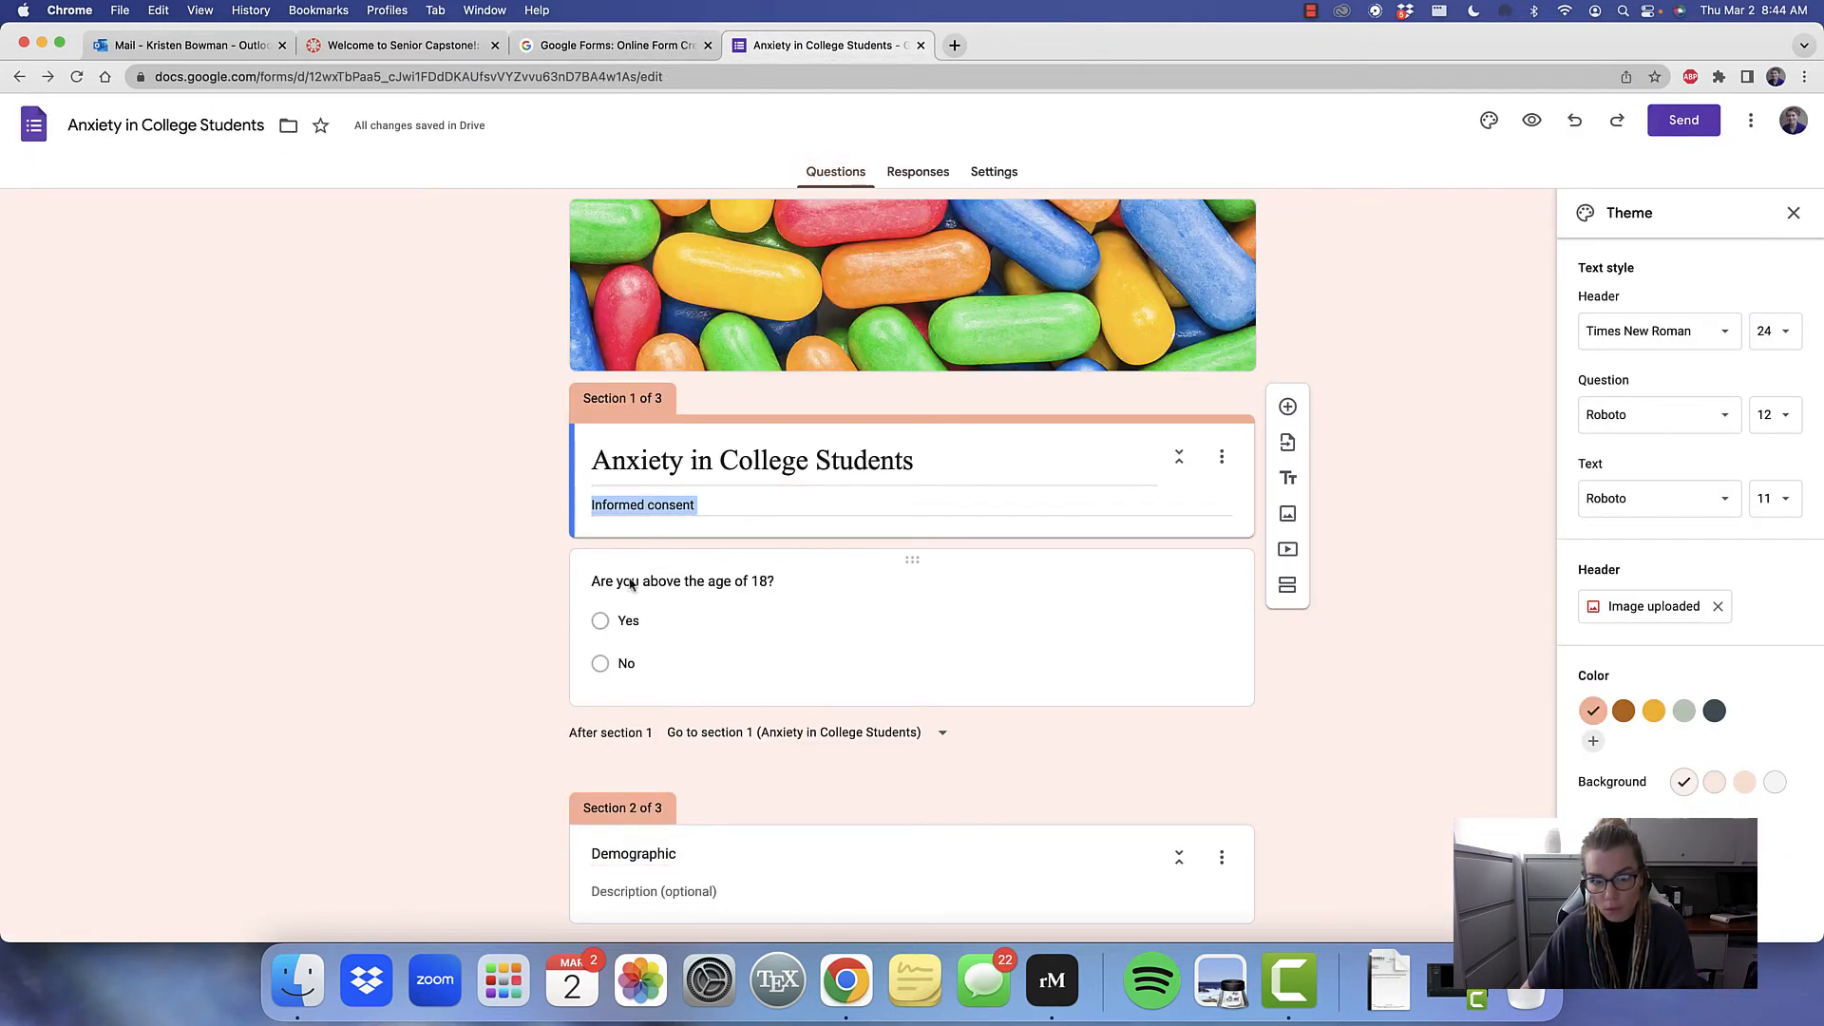
click(598, 669)
scroll(627, 689, down, 6)
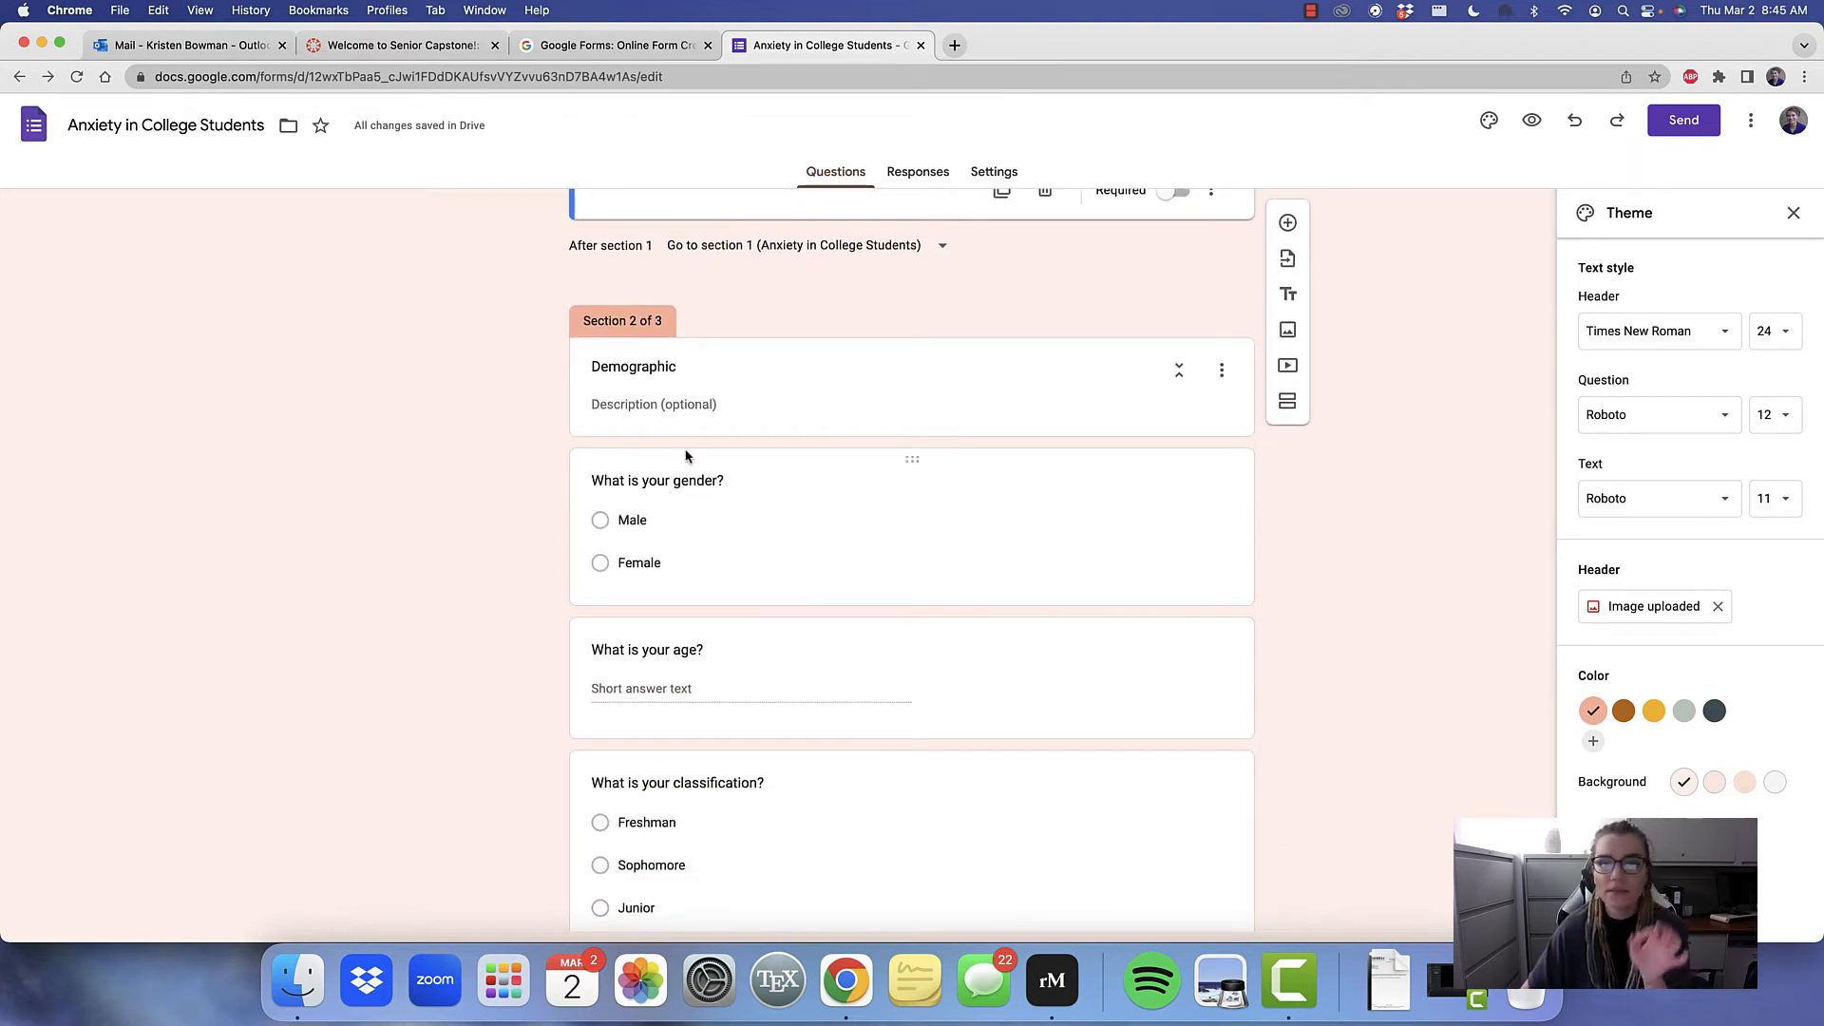
click(927, 172)
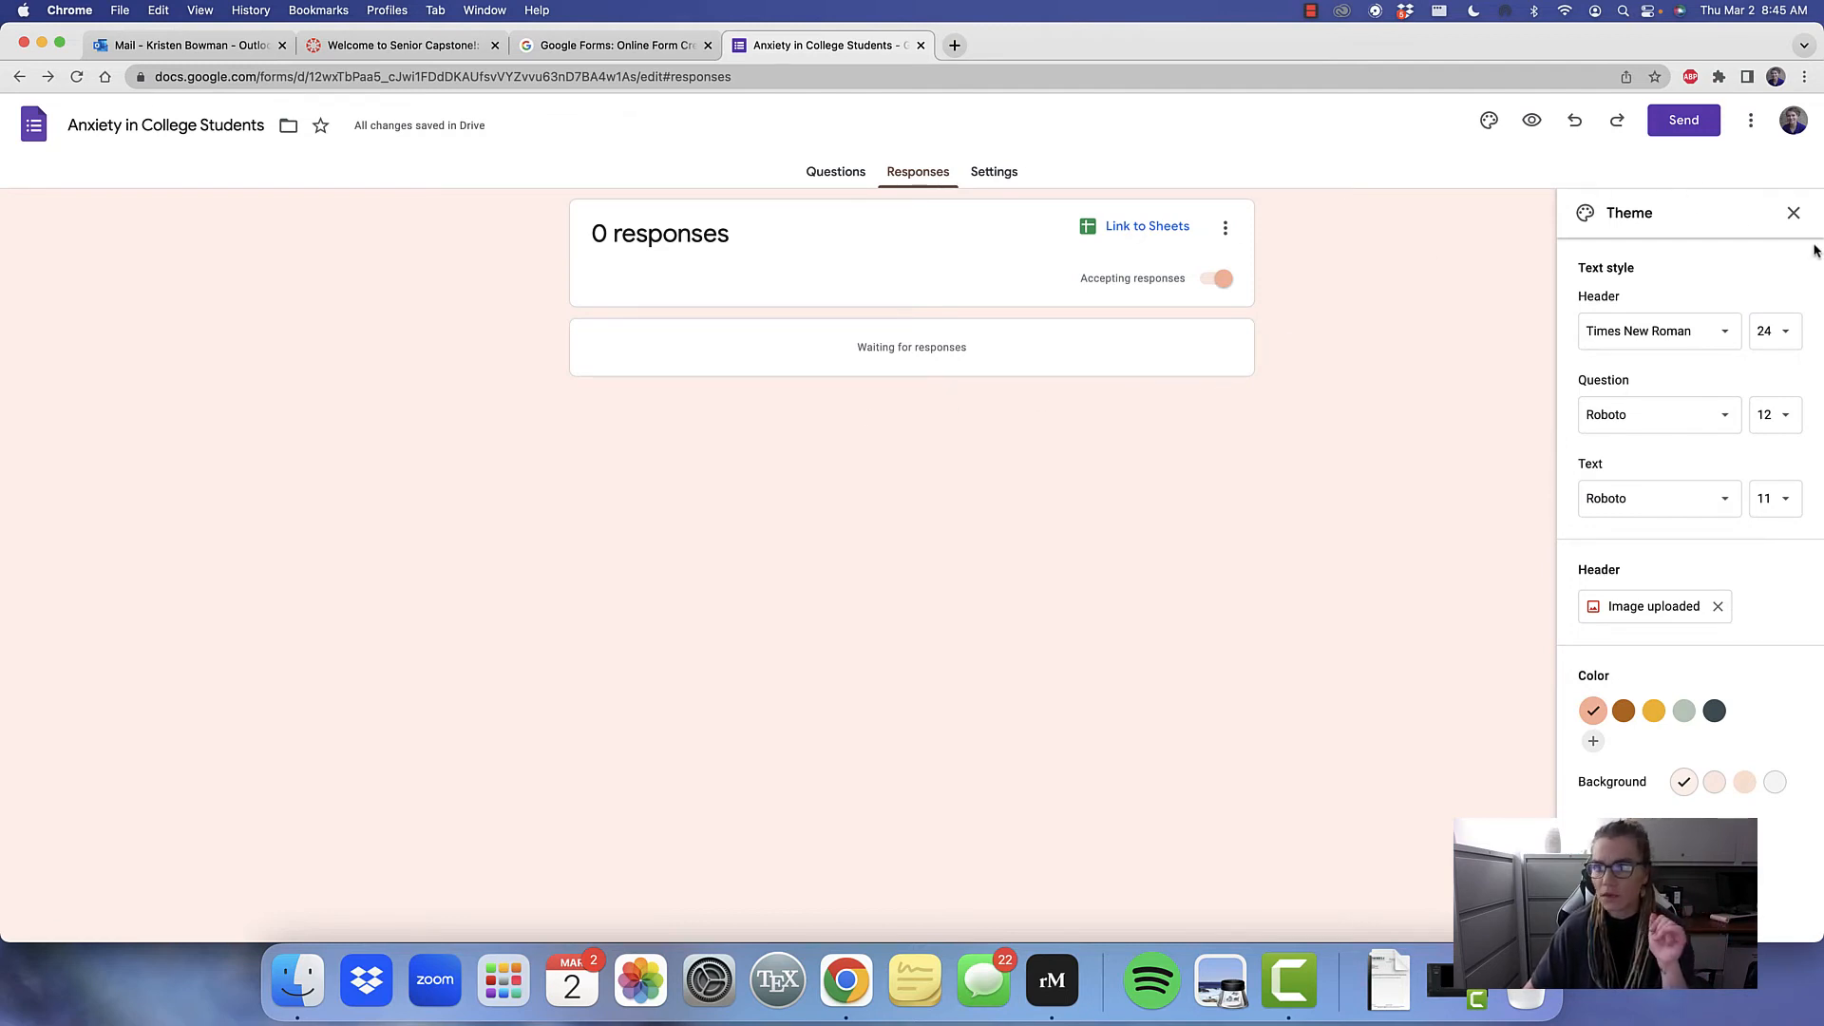
Close the theme options, generate a shortened sharing link for the Anxiety in College Students form and copy it
click(1794, 214)
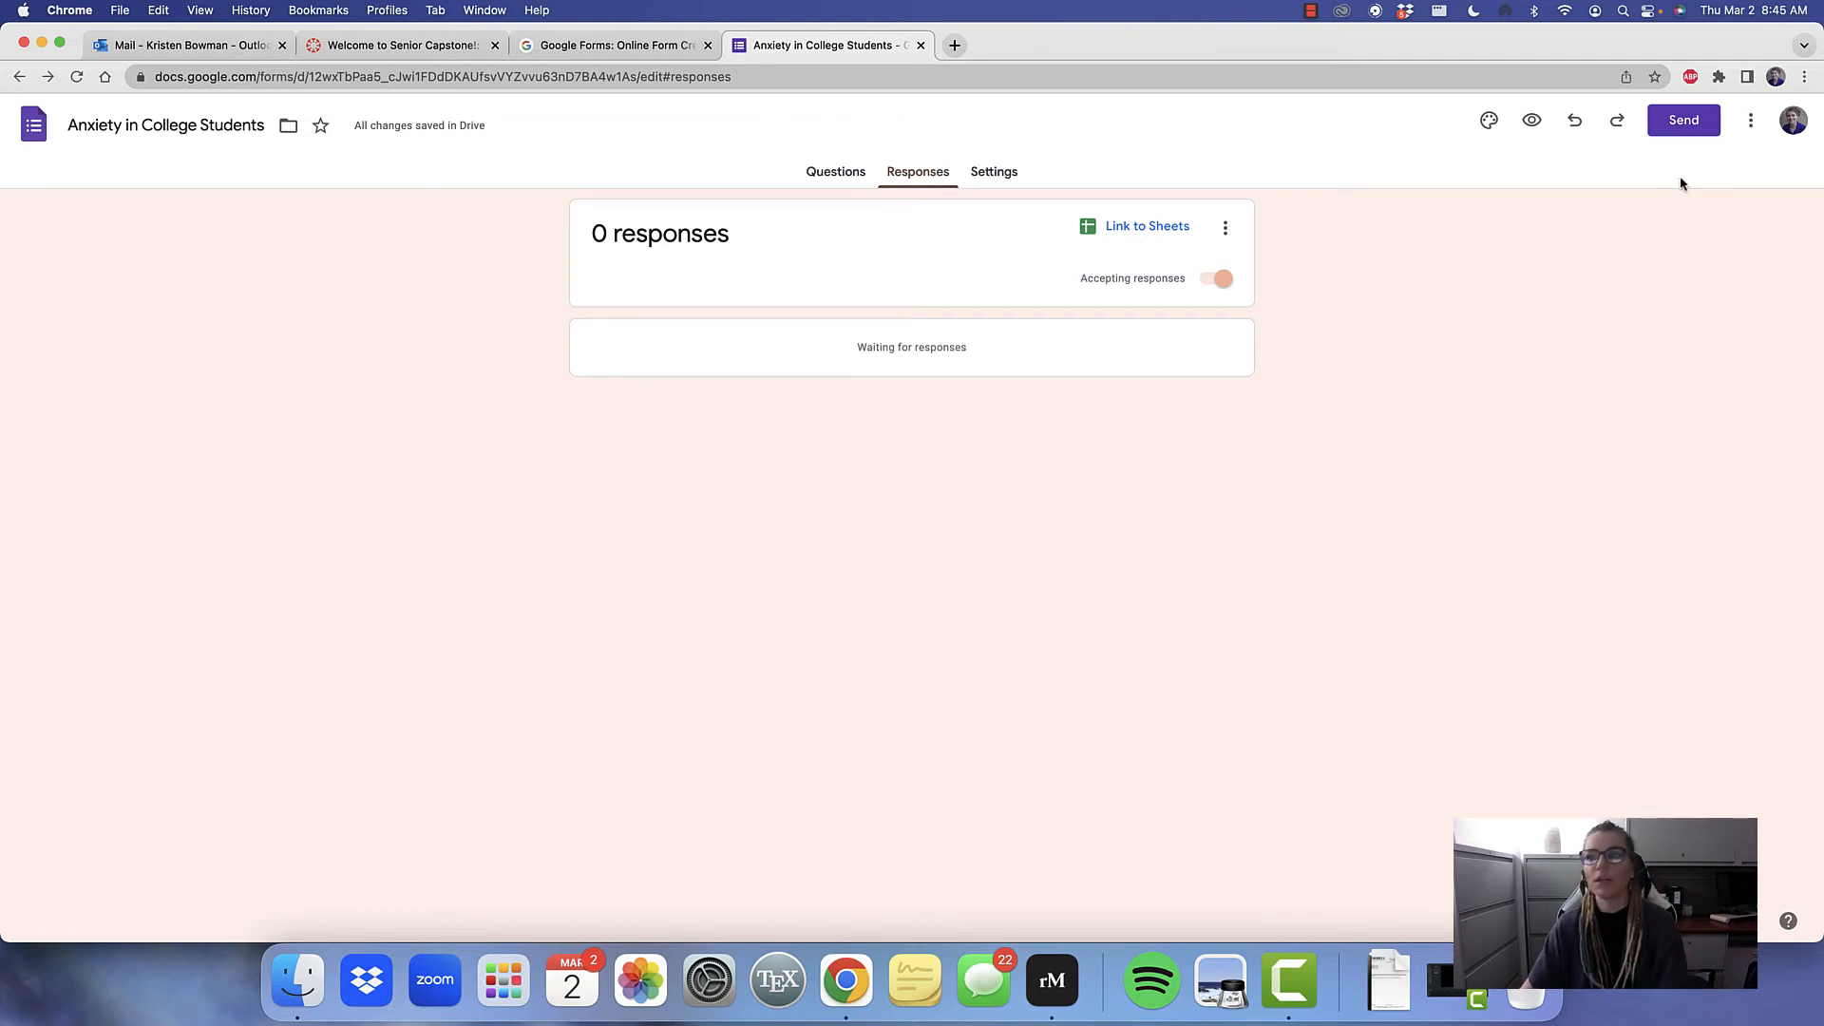
click(1697, 131)
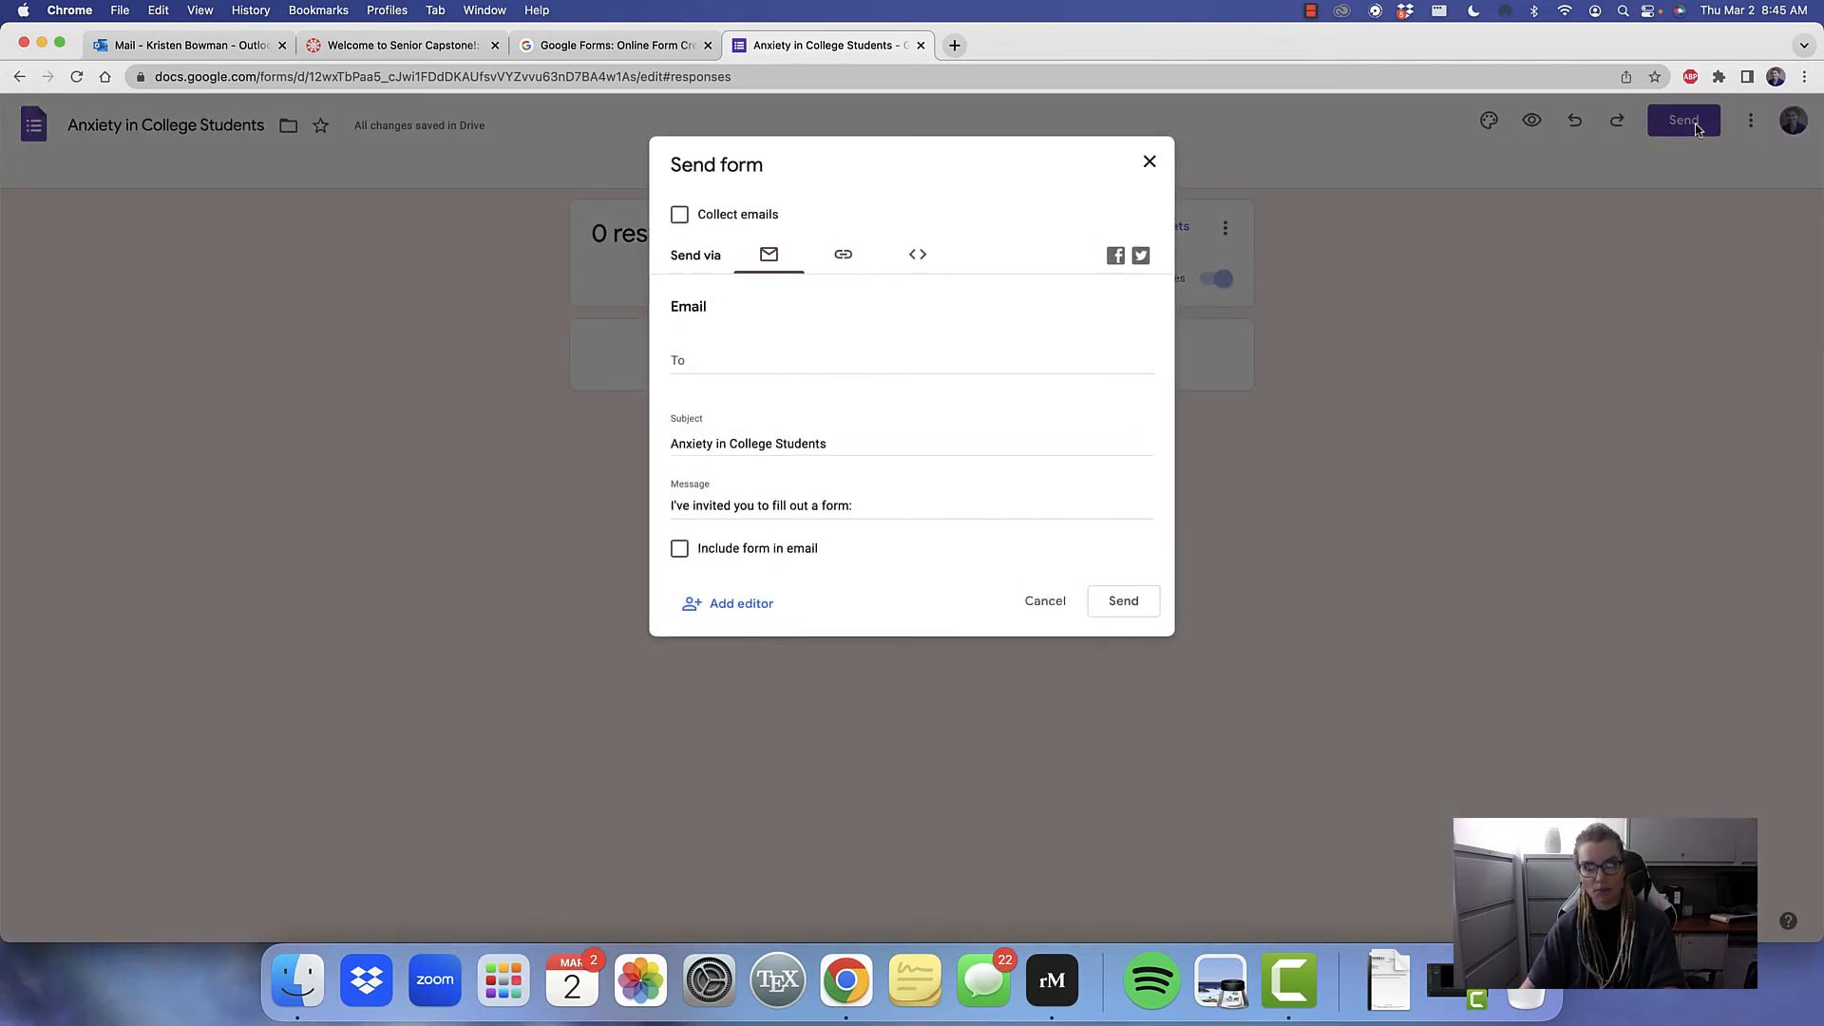
click(843, 253)
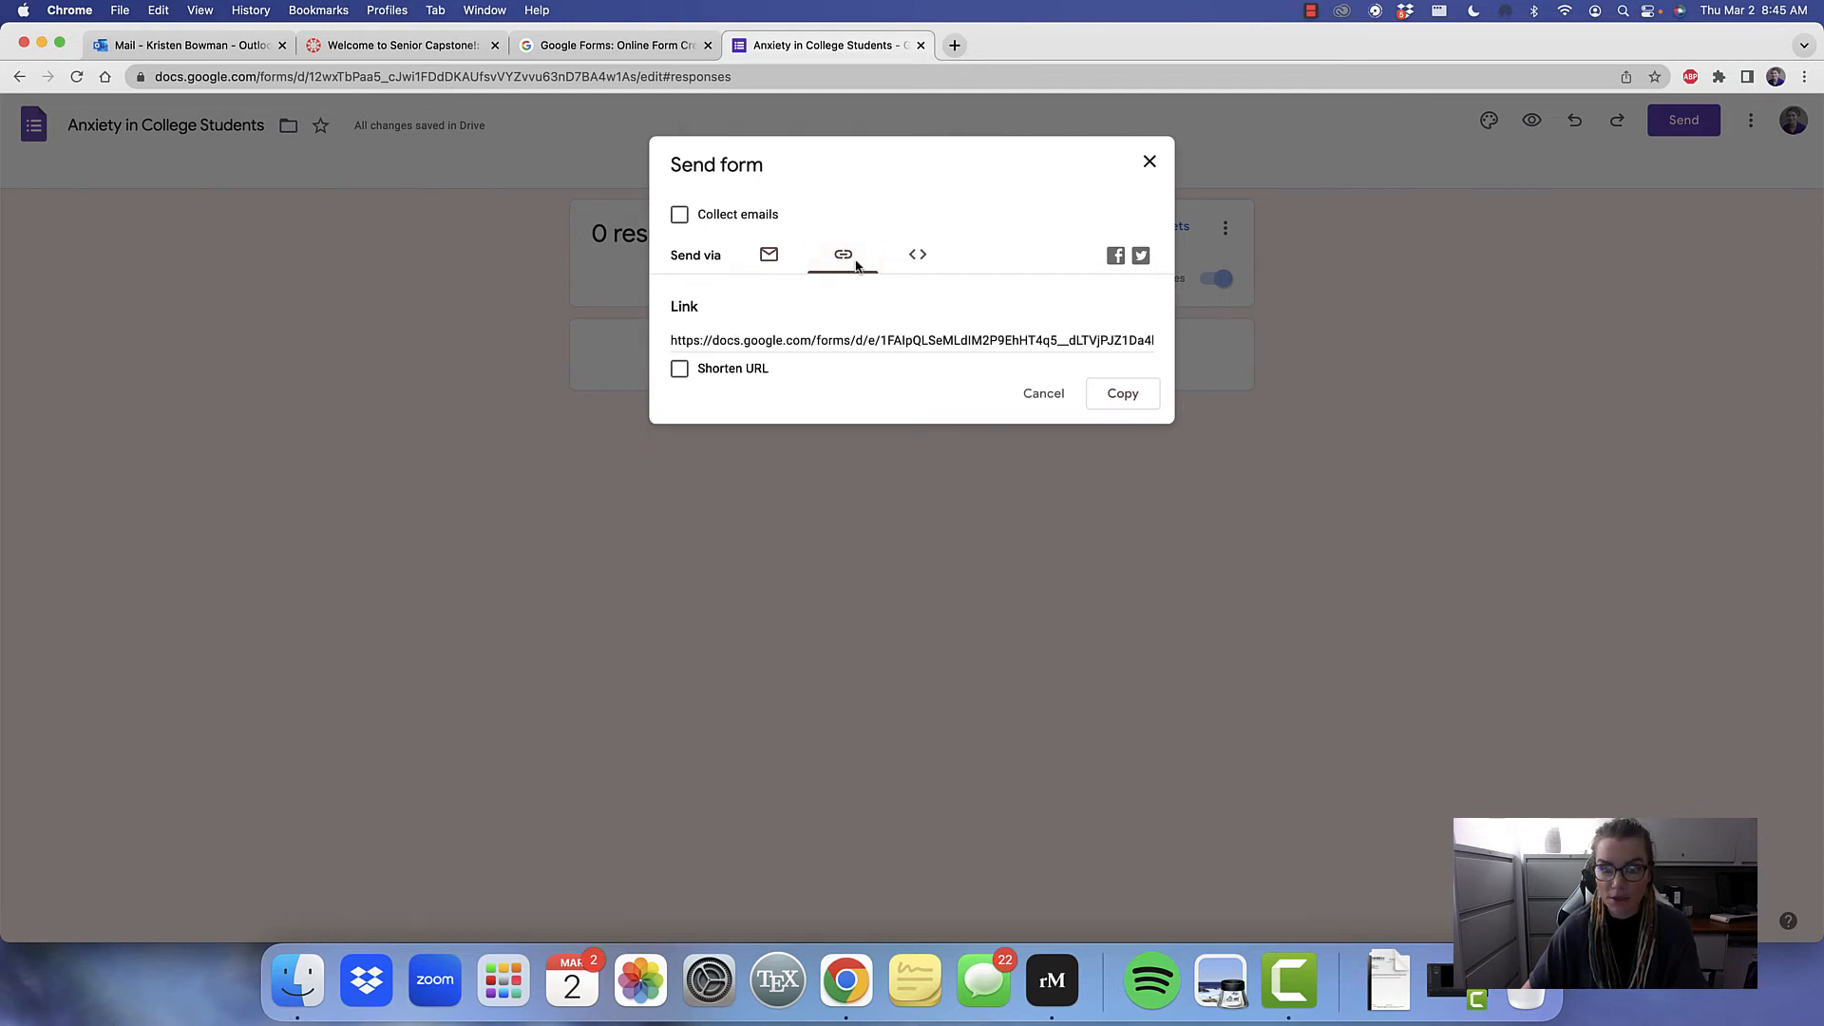
click(680, 370)
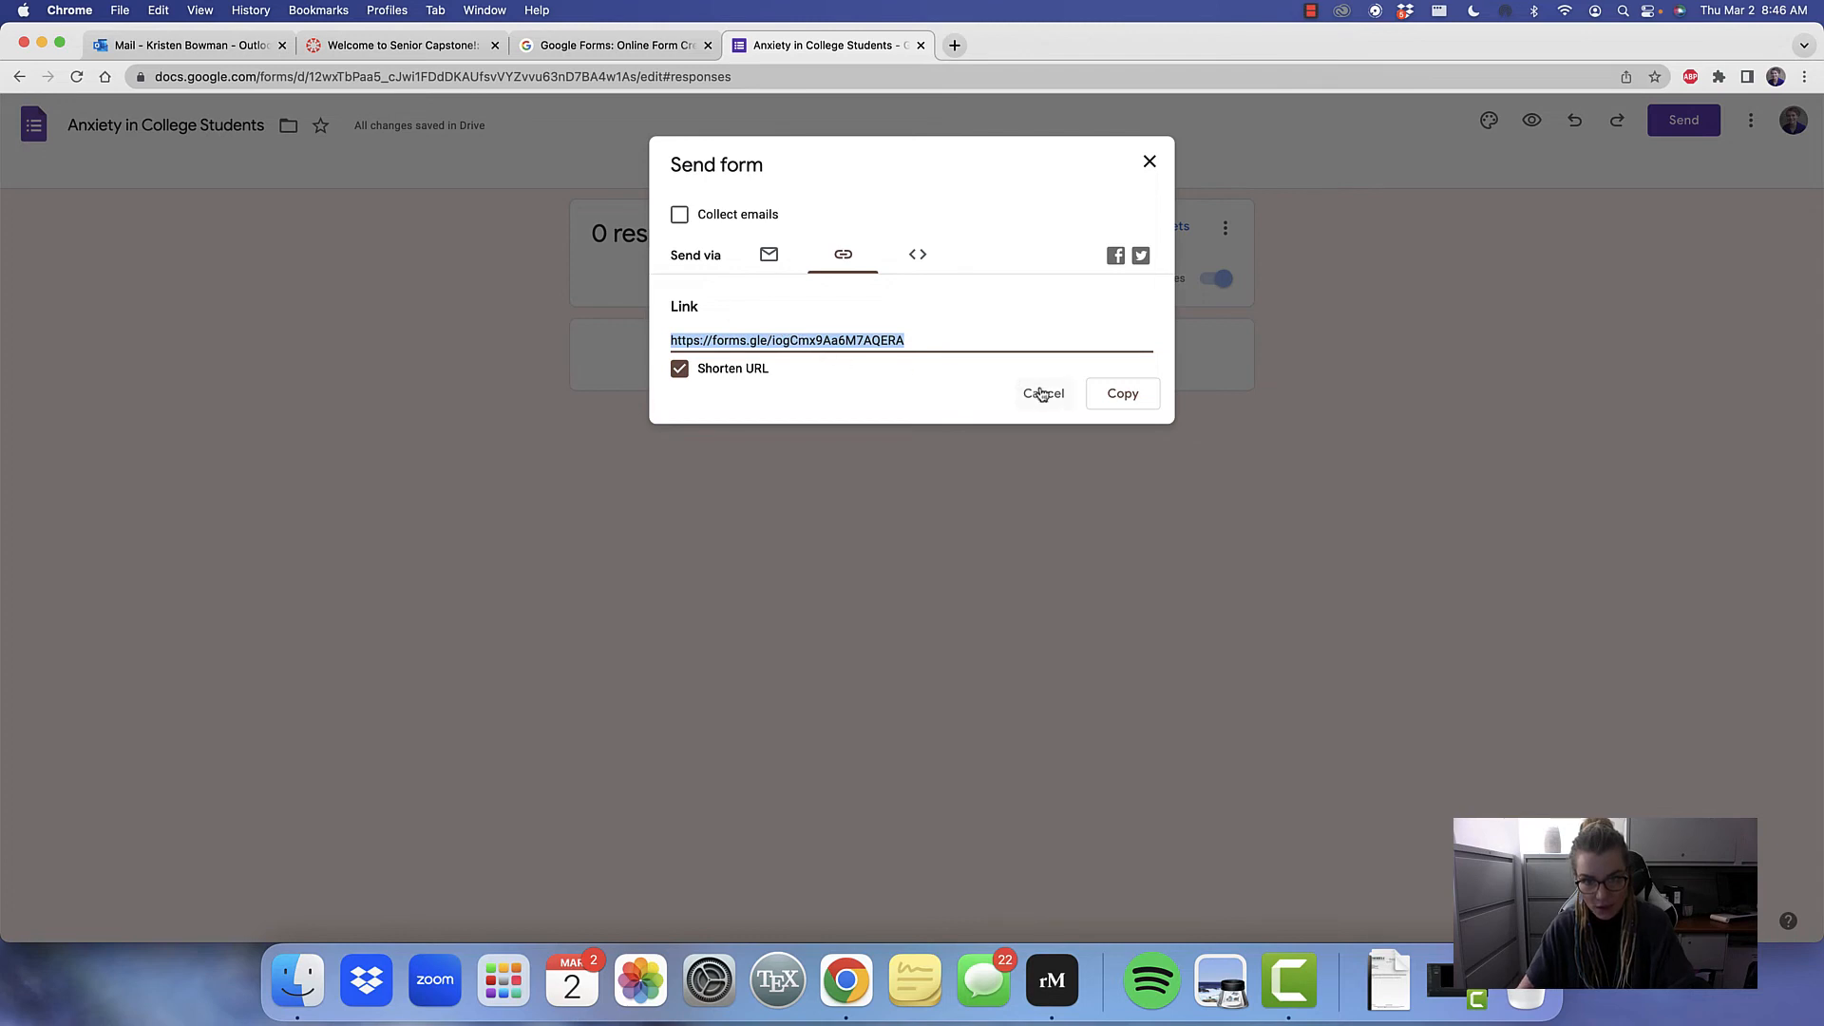
click(1114, 395)
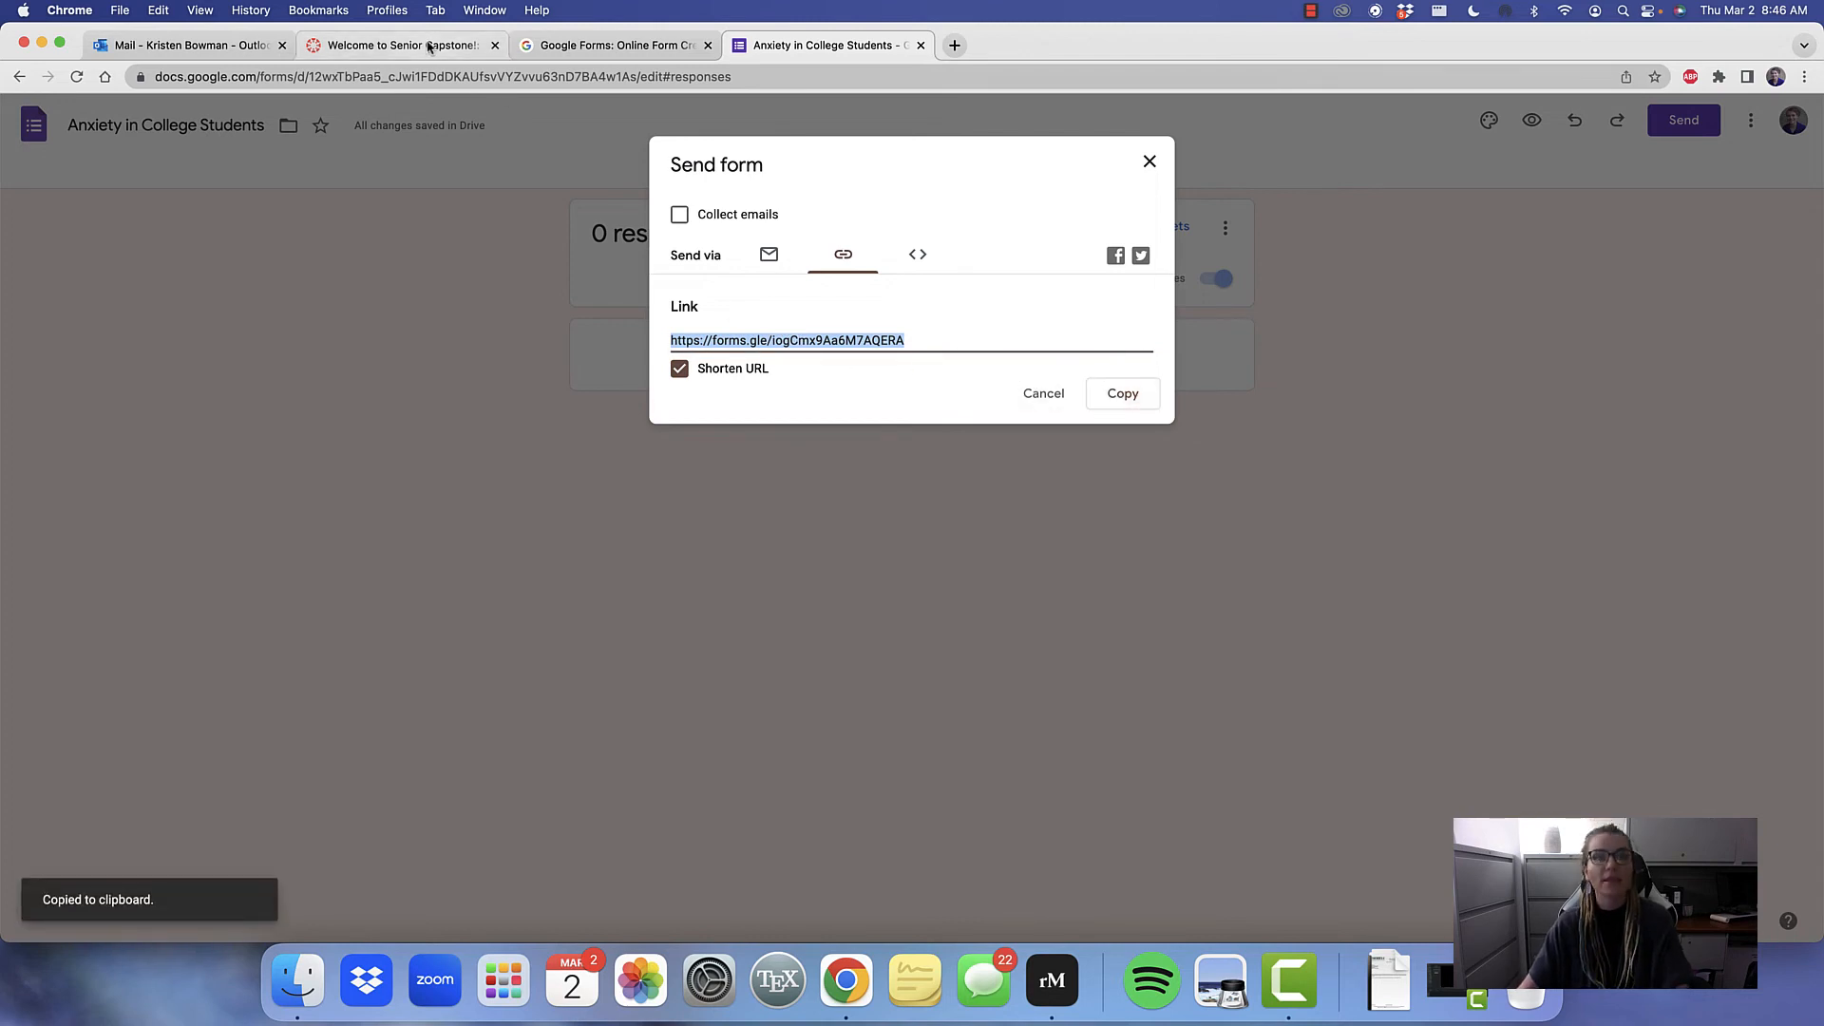
Examine the Week 8 Survey Approval assignment in the Canvas course and return to the course schedule
click(429, 48)
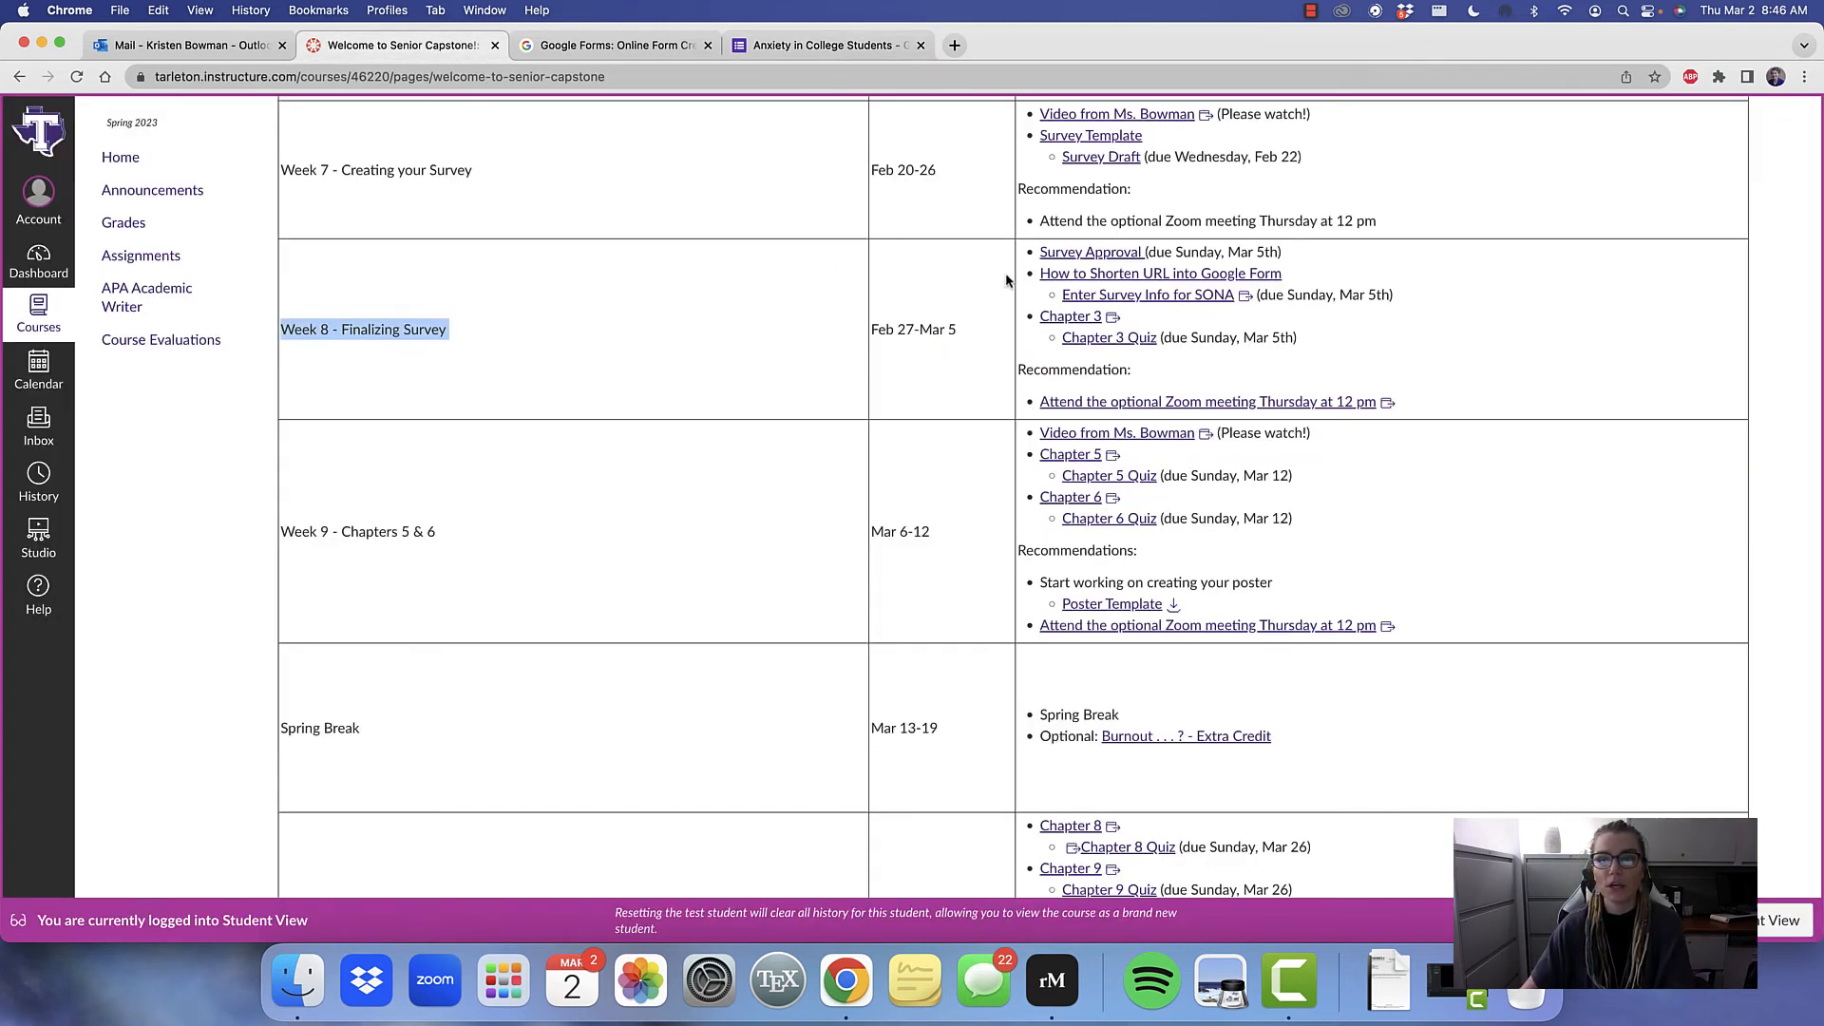
click(1100, 253)
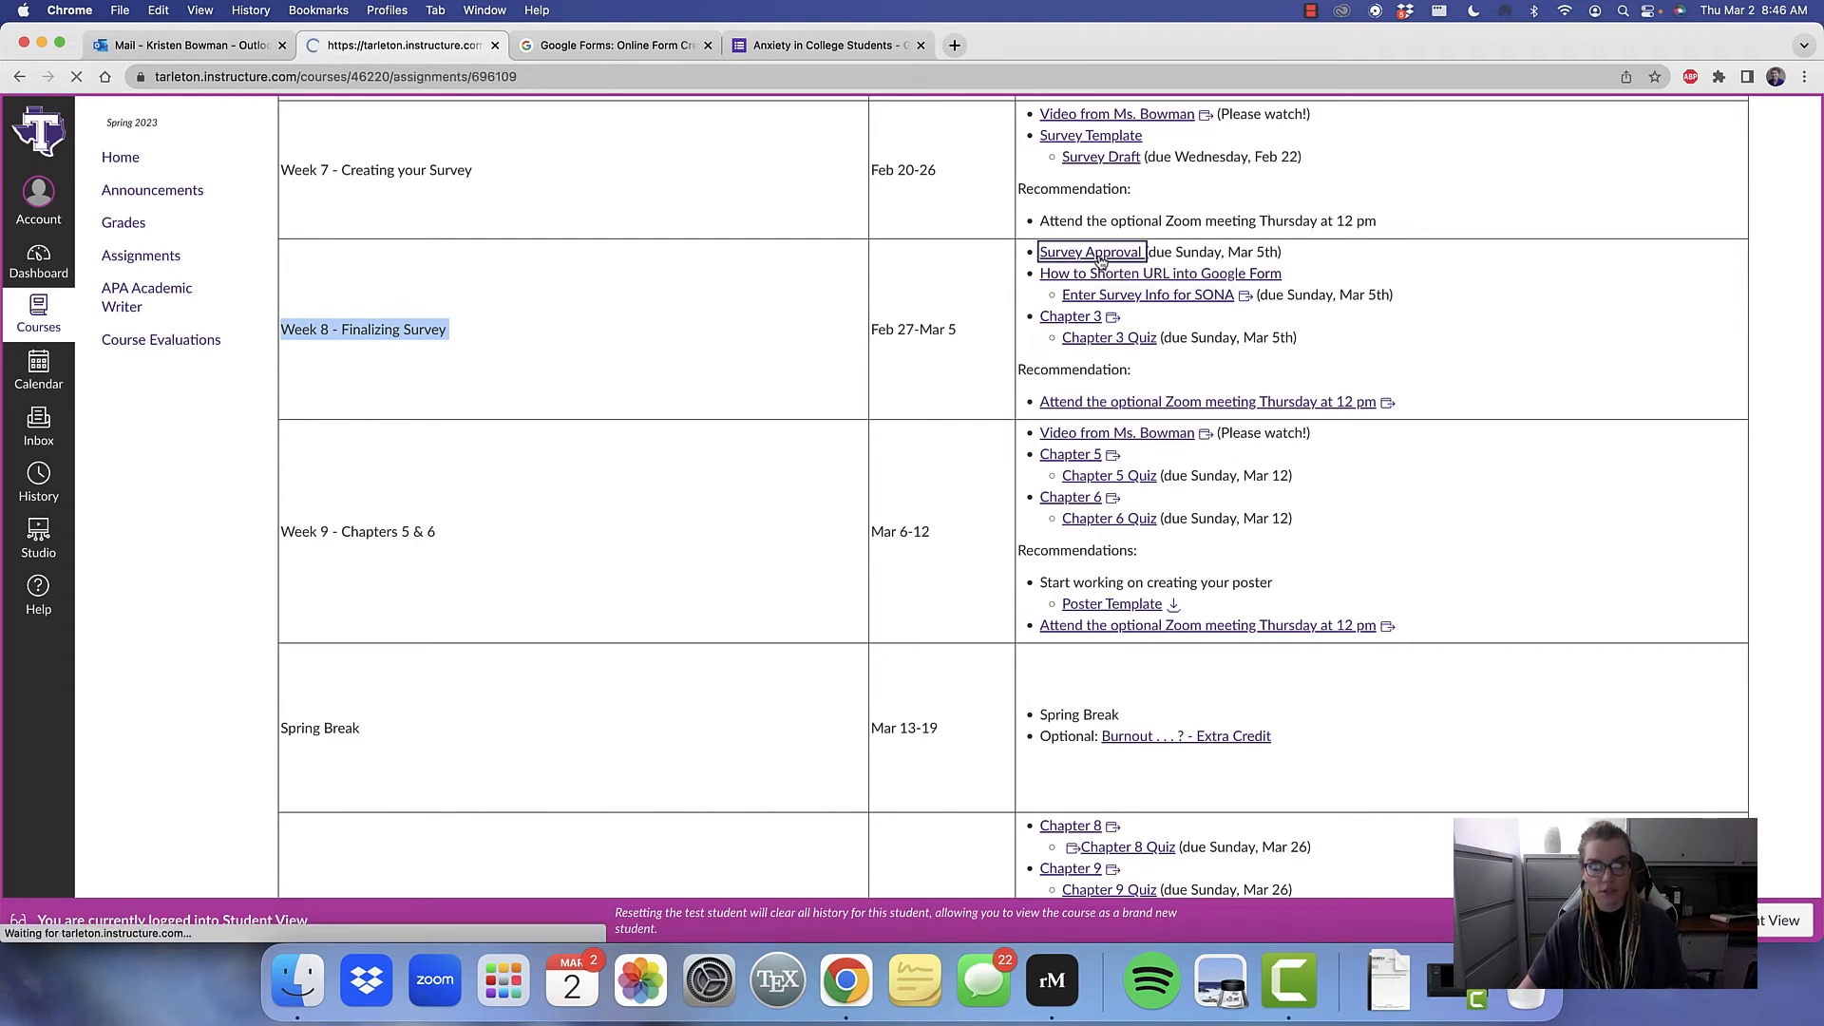
click(1443, 203)
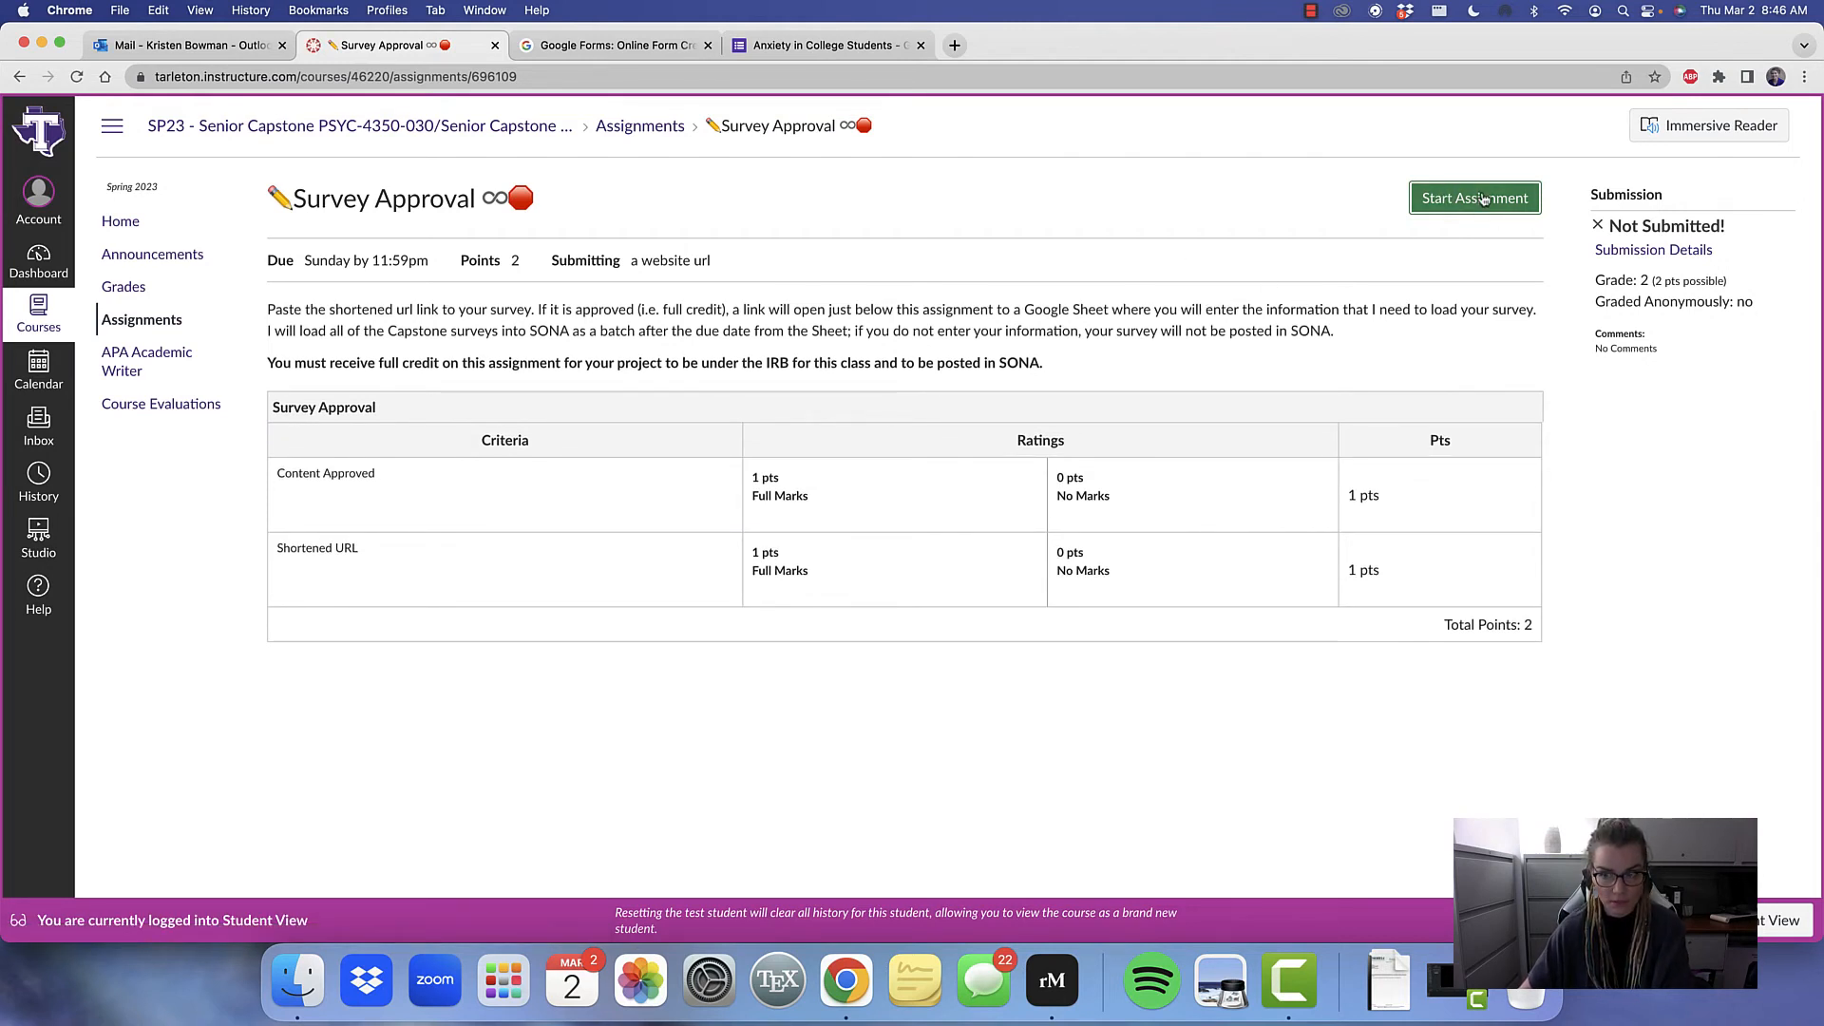
click(20, 77)
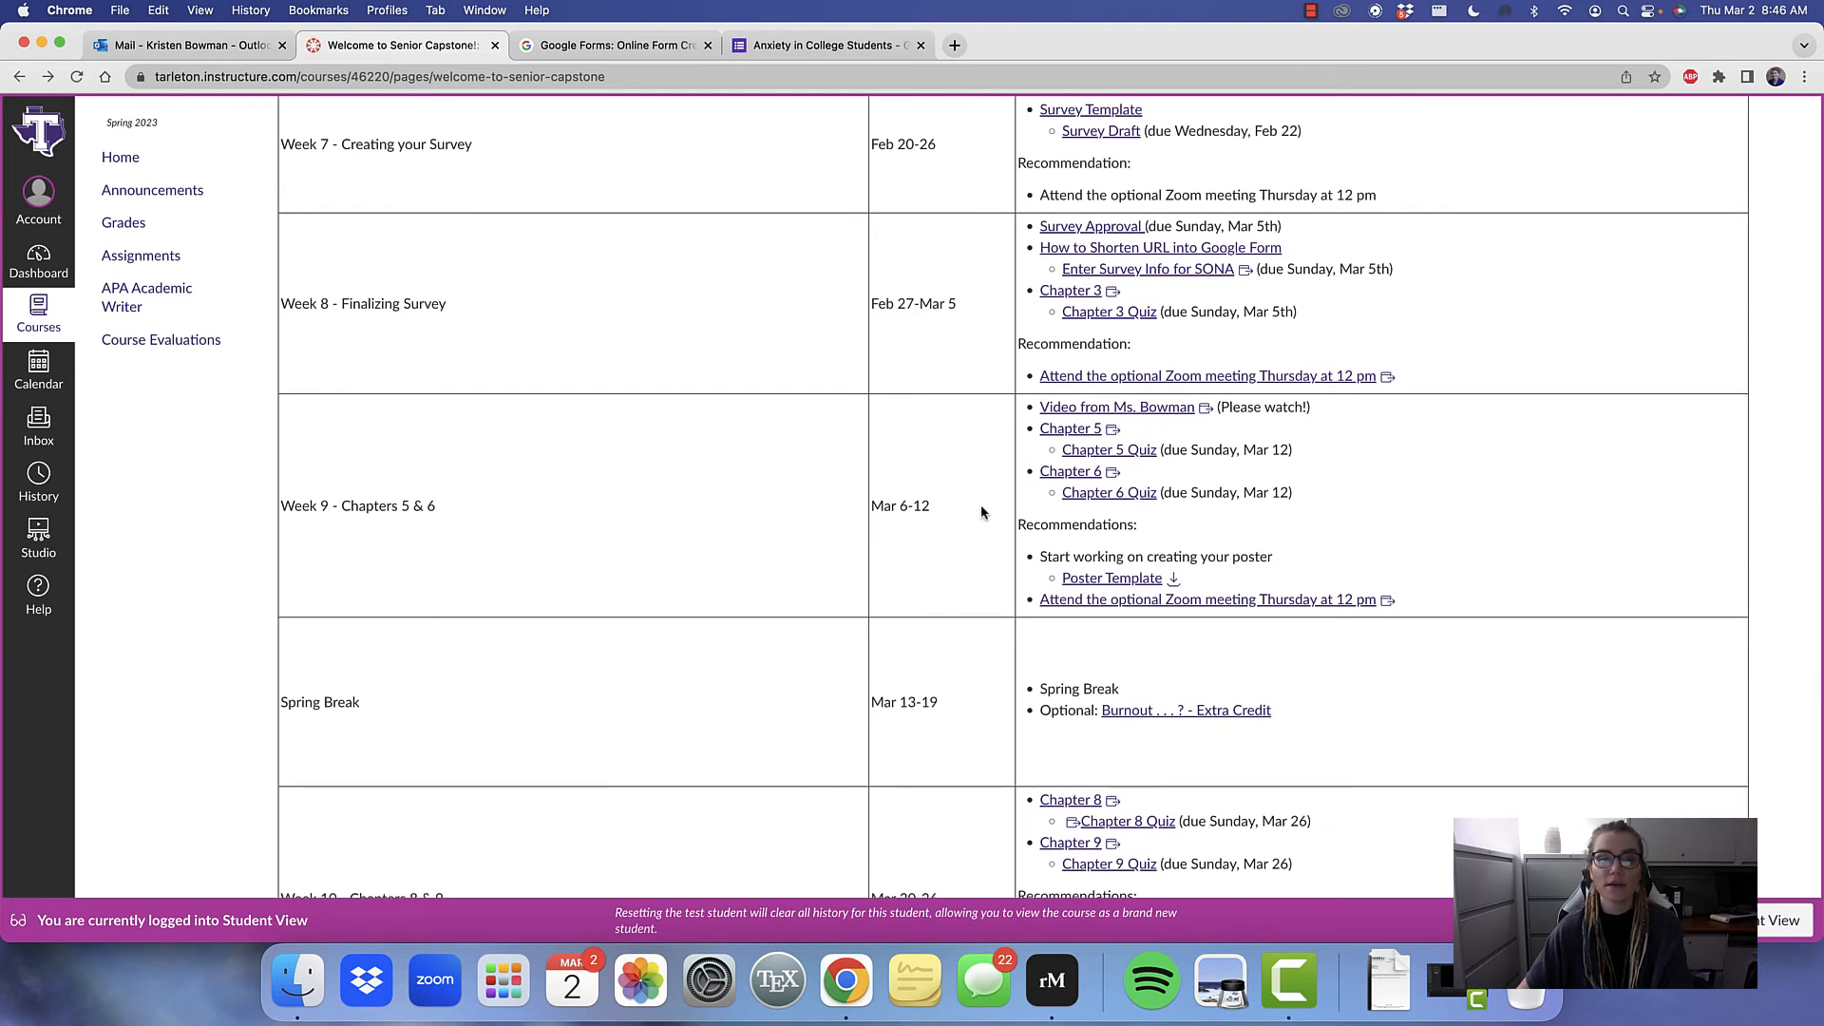
Open the Week 8 survey info form for SONA and review its name and survey title questions
click(1172, 275)
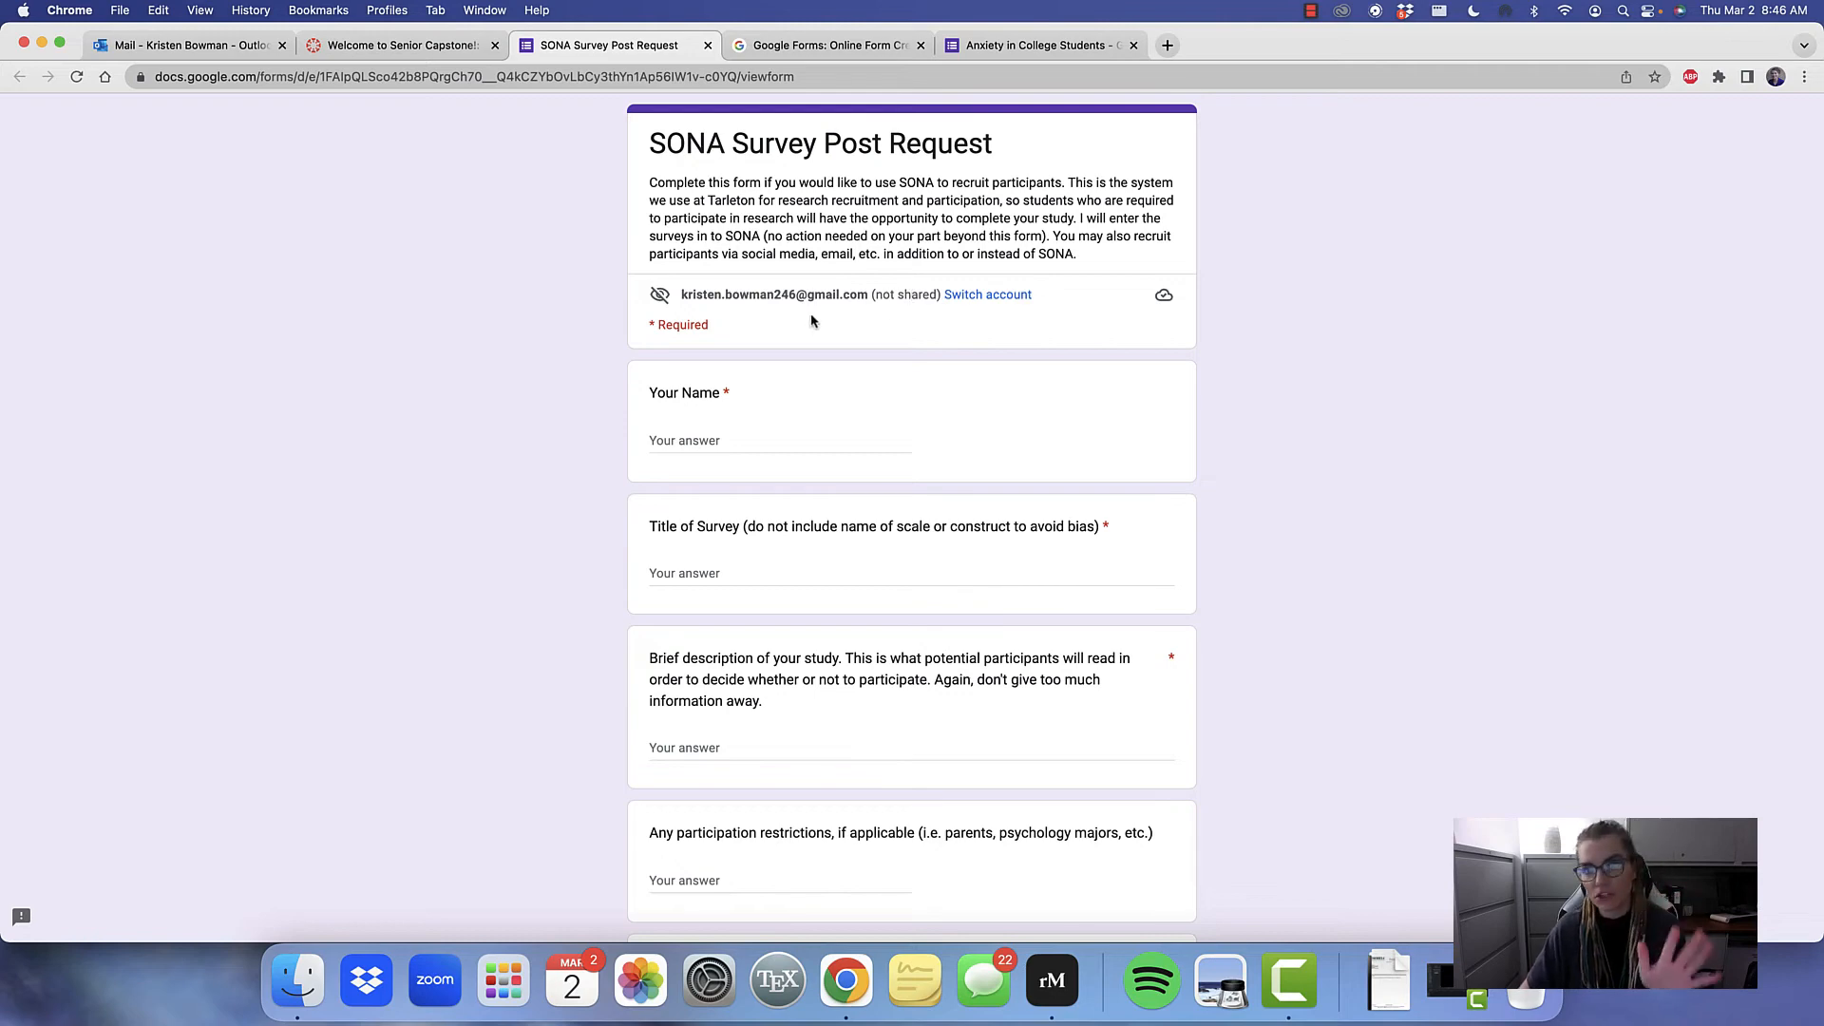
scroll(801, 439, down, 5)
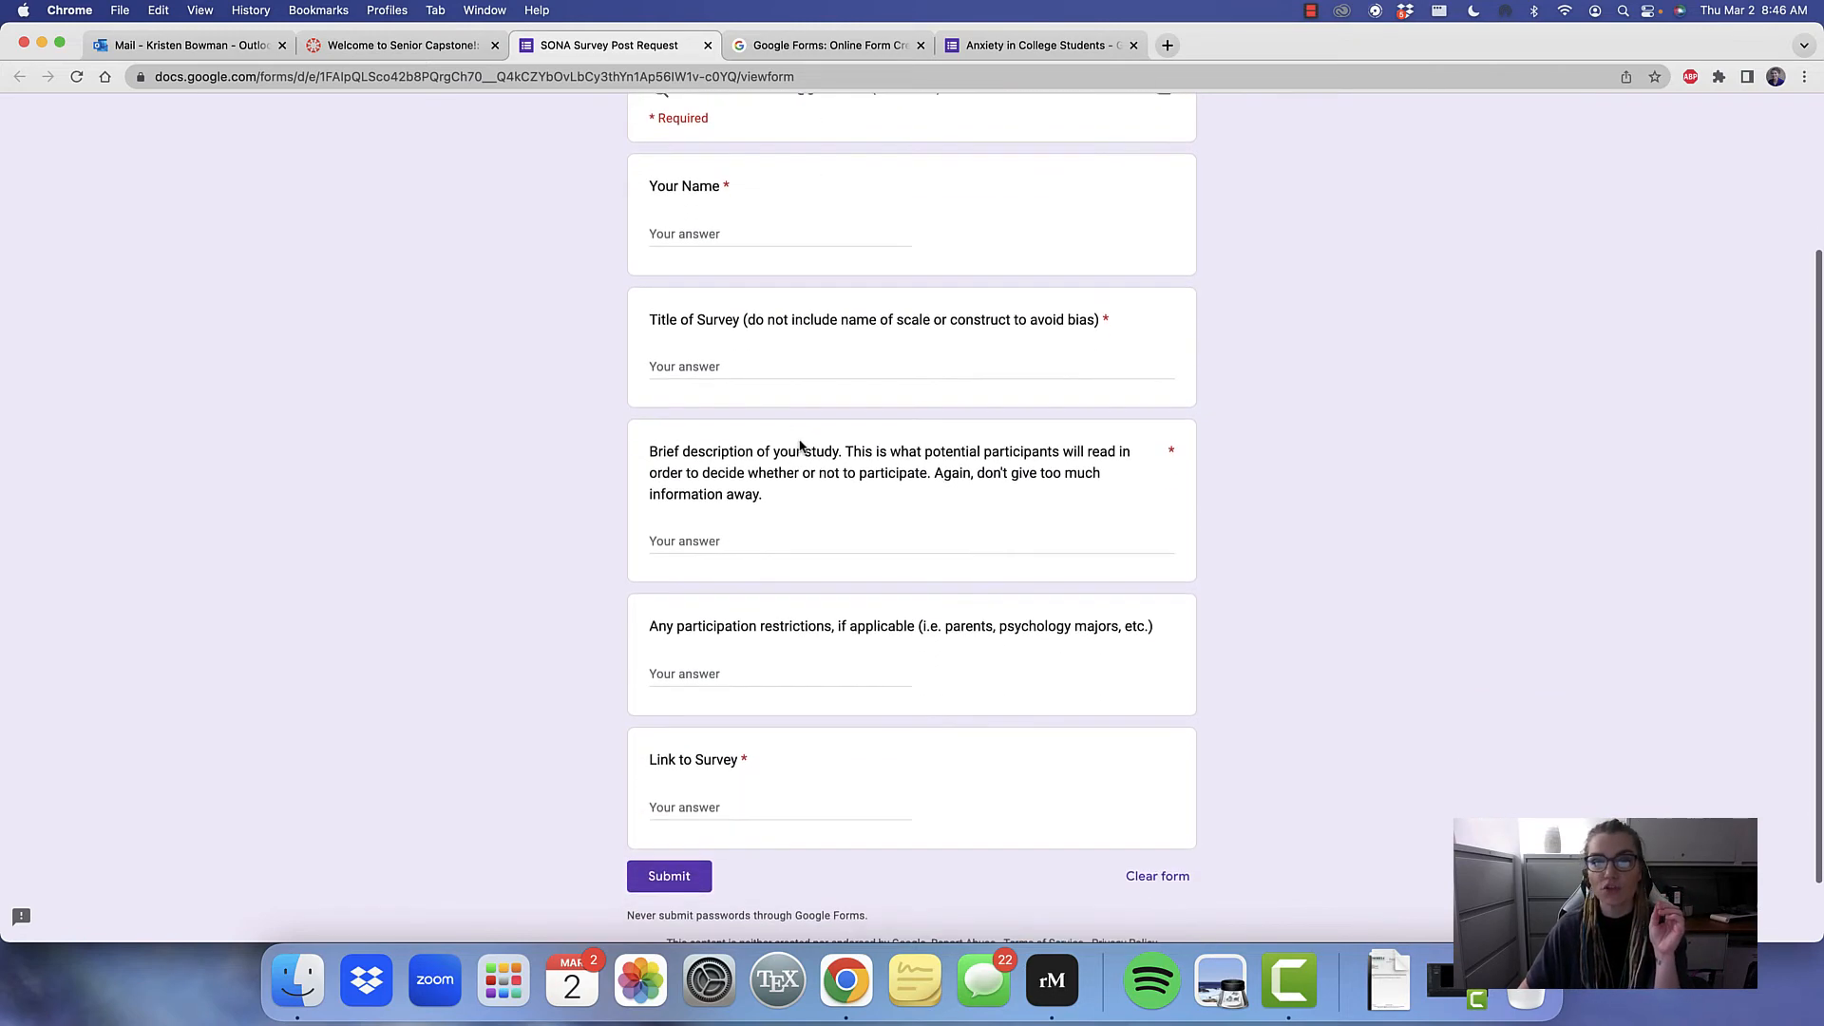
click(746, 234)
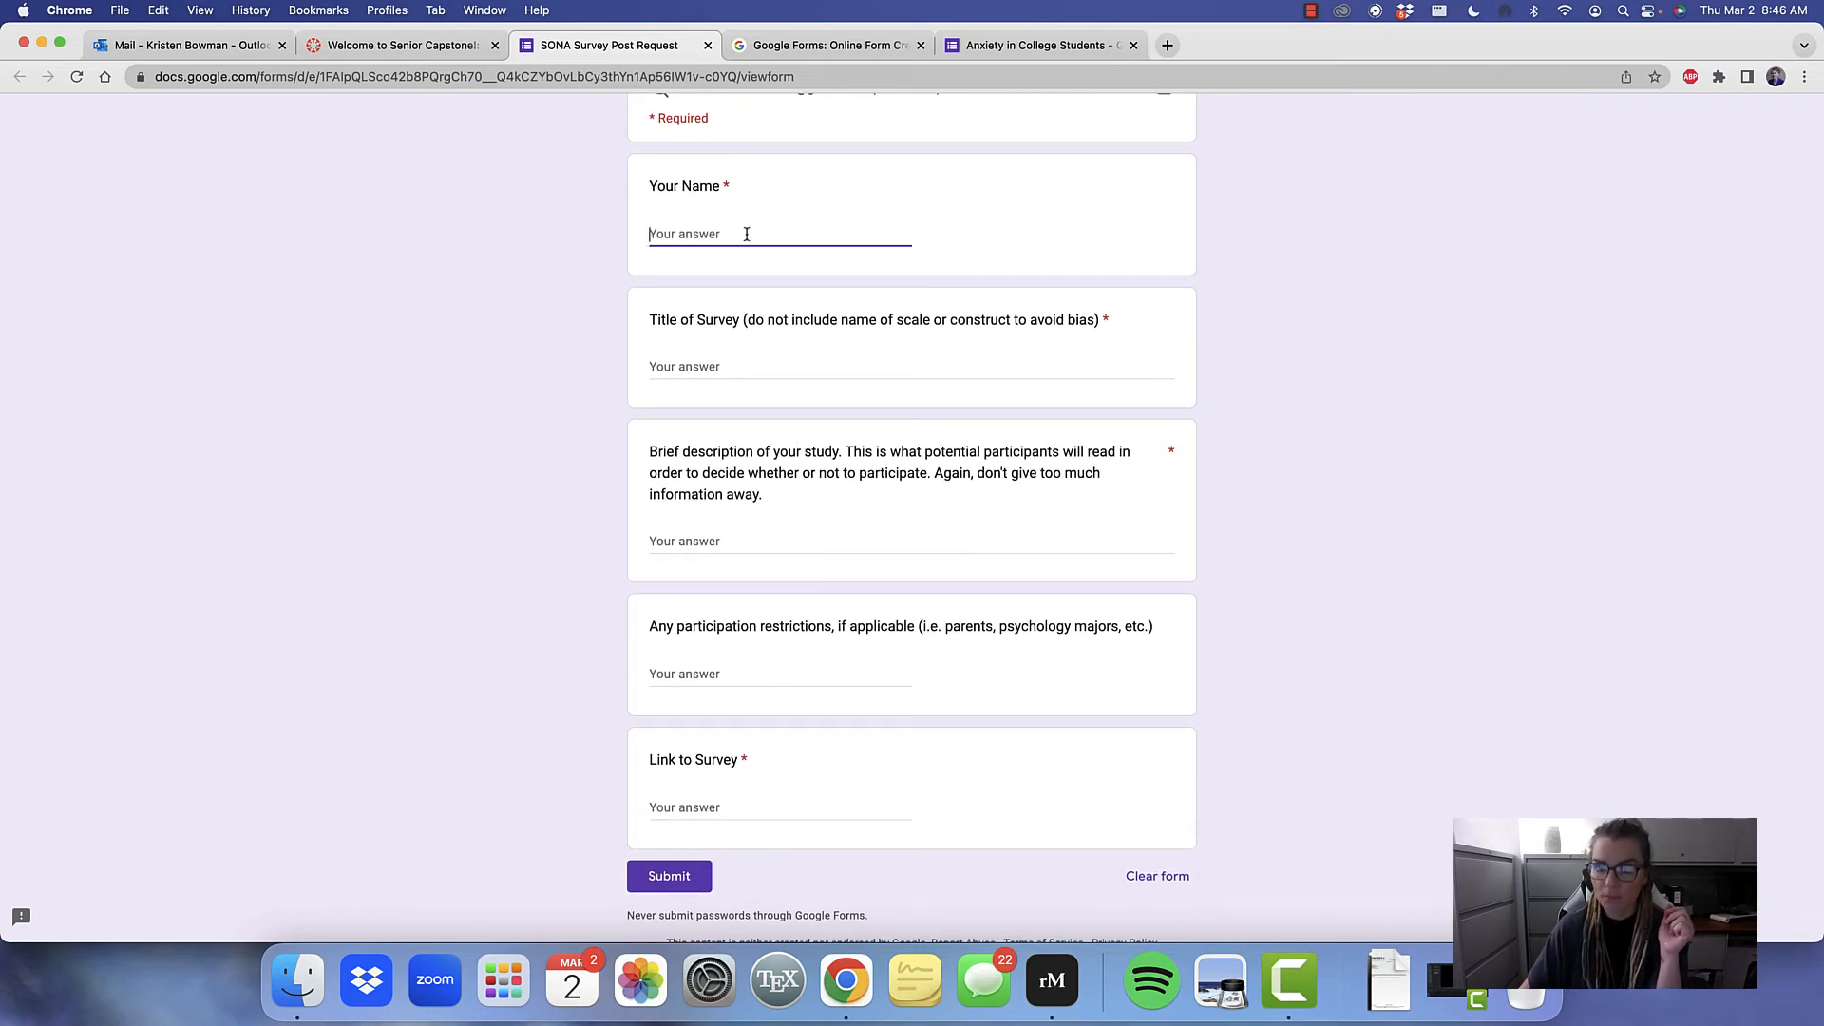
click(712, 367)
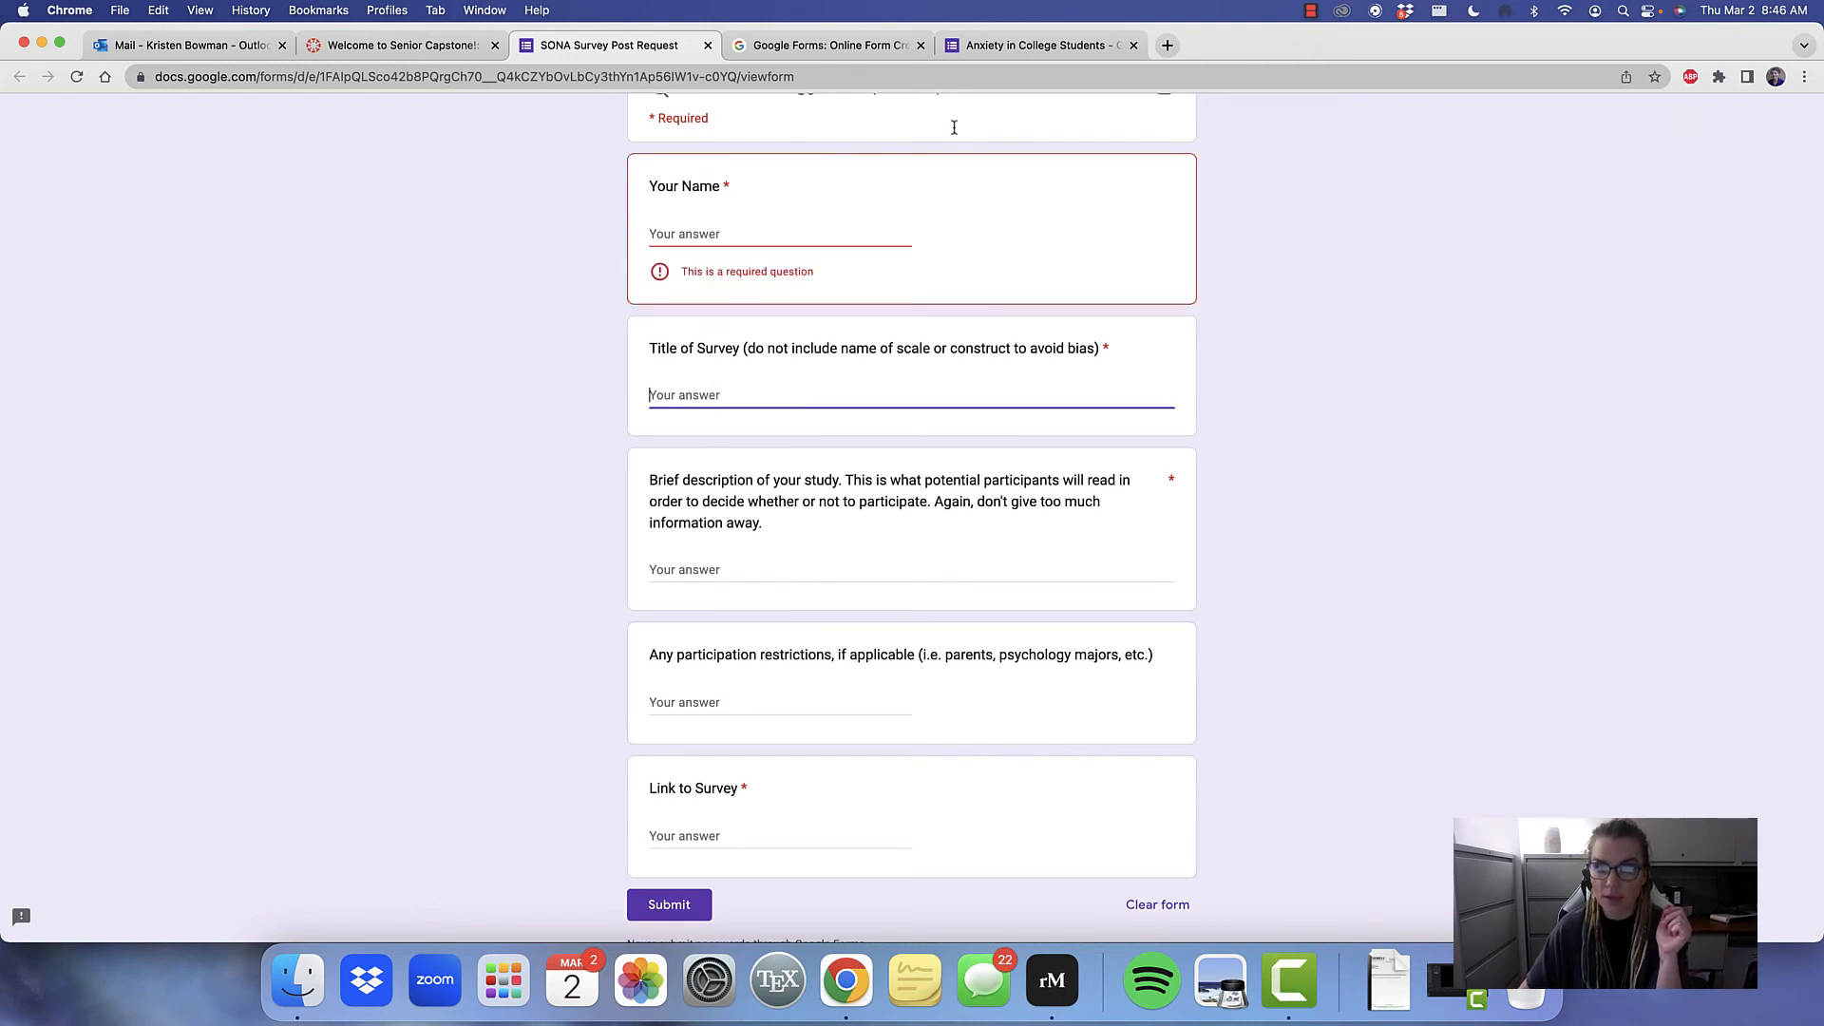
Close the sharing dialog on the Anxiety in College Students form and return to the SONA Survey Post Request
click(1034, 45)
click(1147, 157)
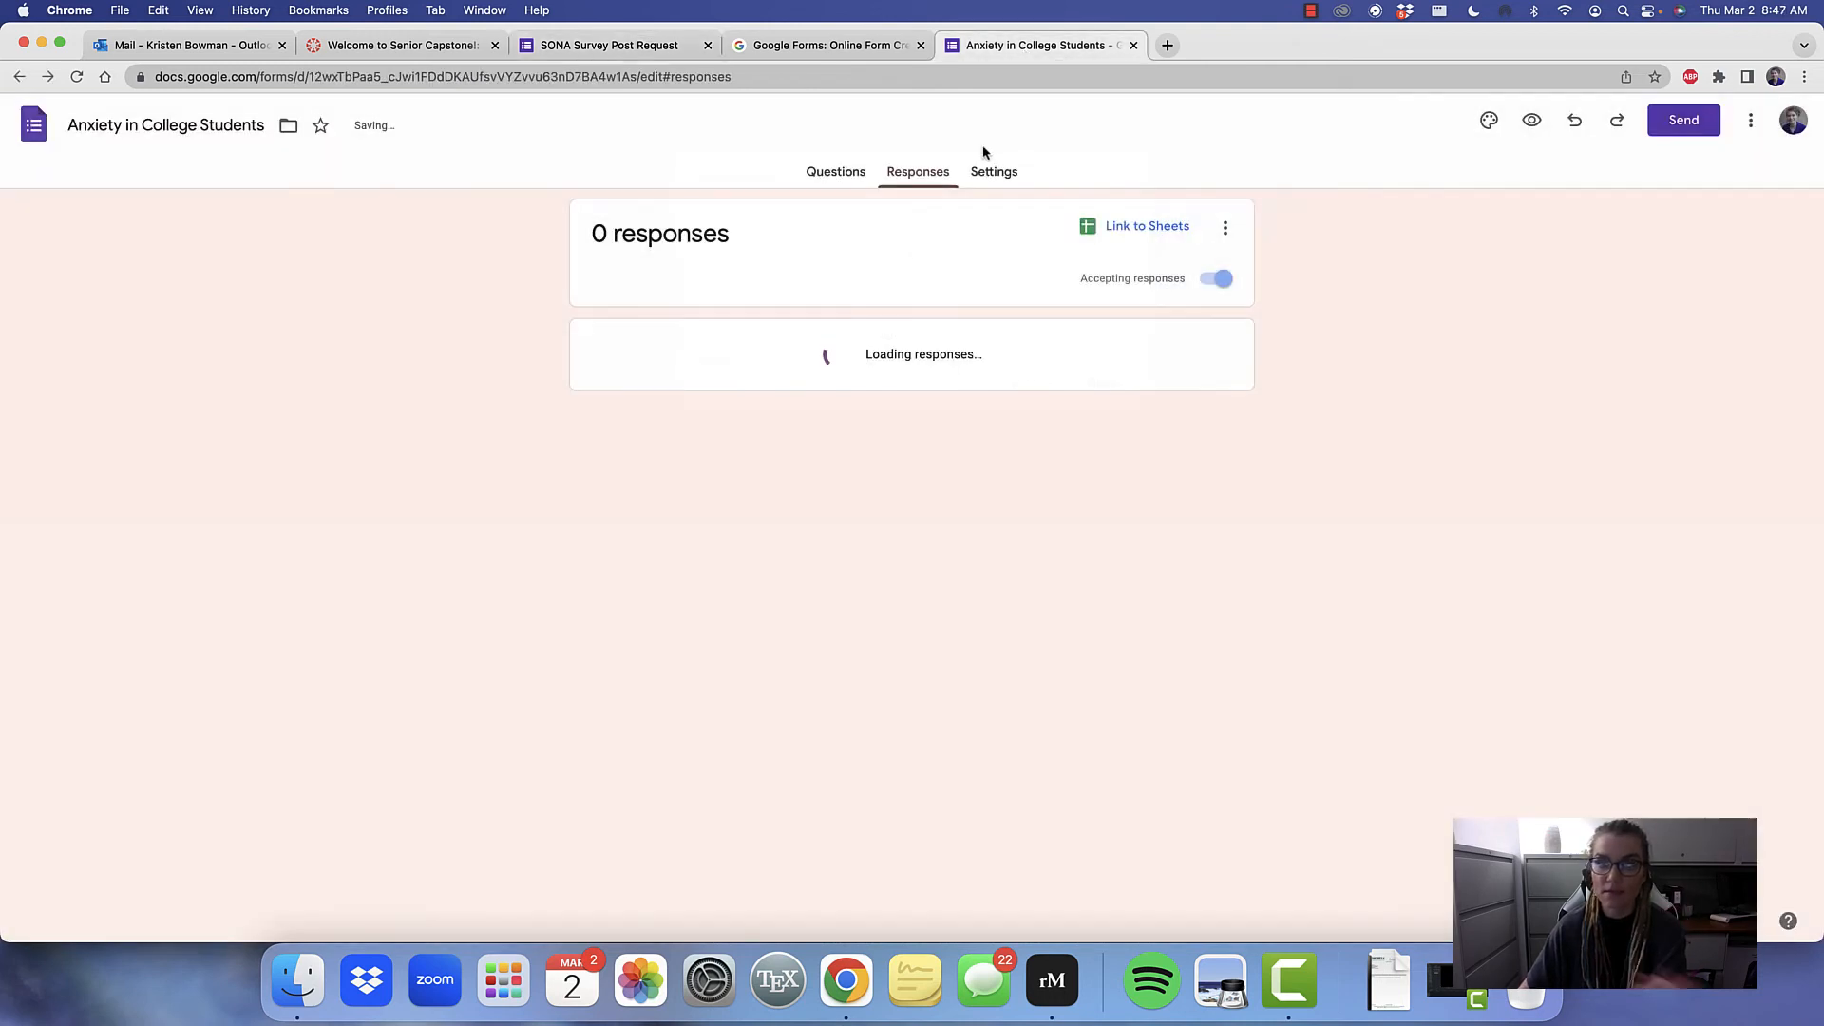
click(647, 44)
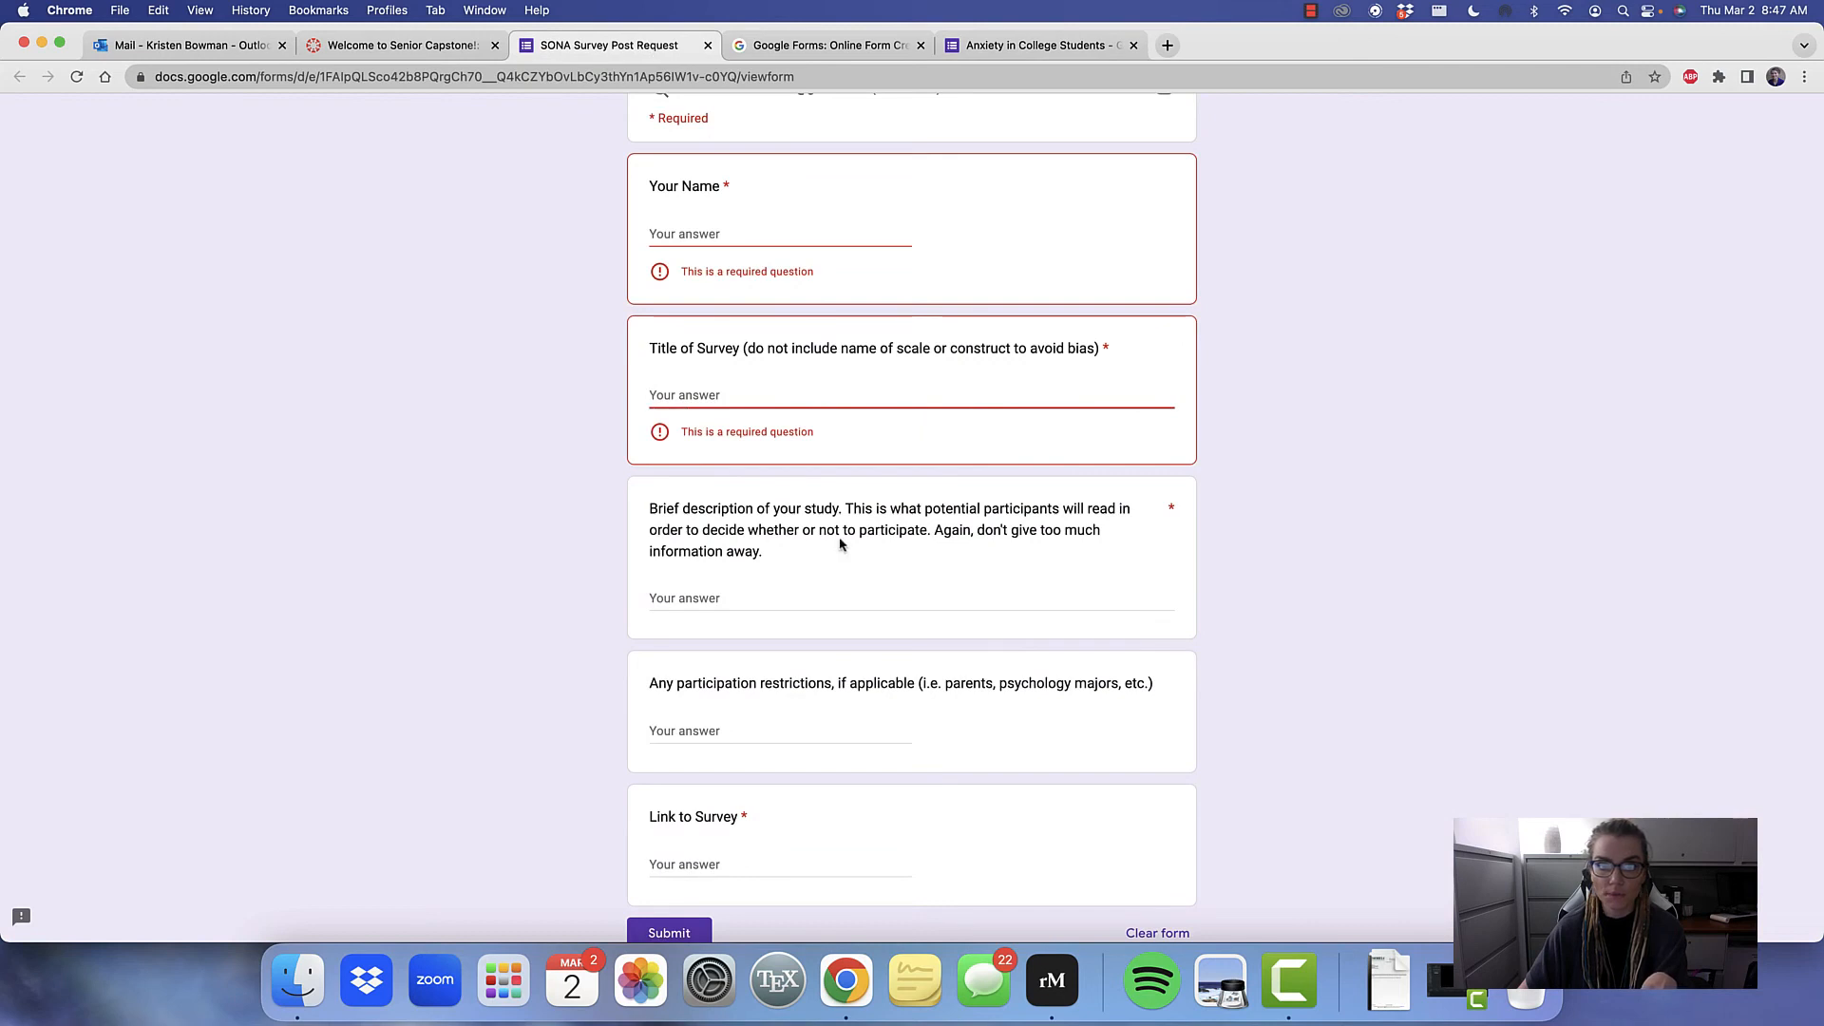
Review the study description and participation restrictions questions, and paste the shortened form link as the Link to Survey answer
click(718, 598)
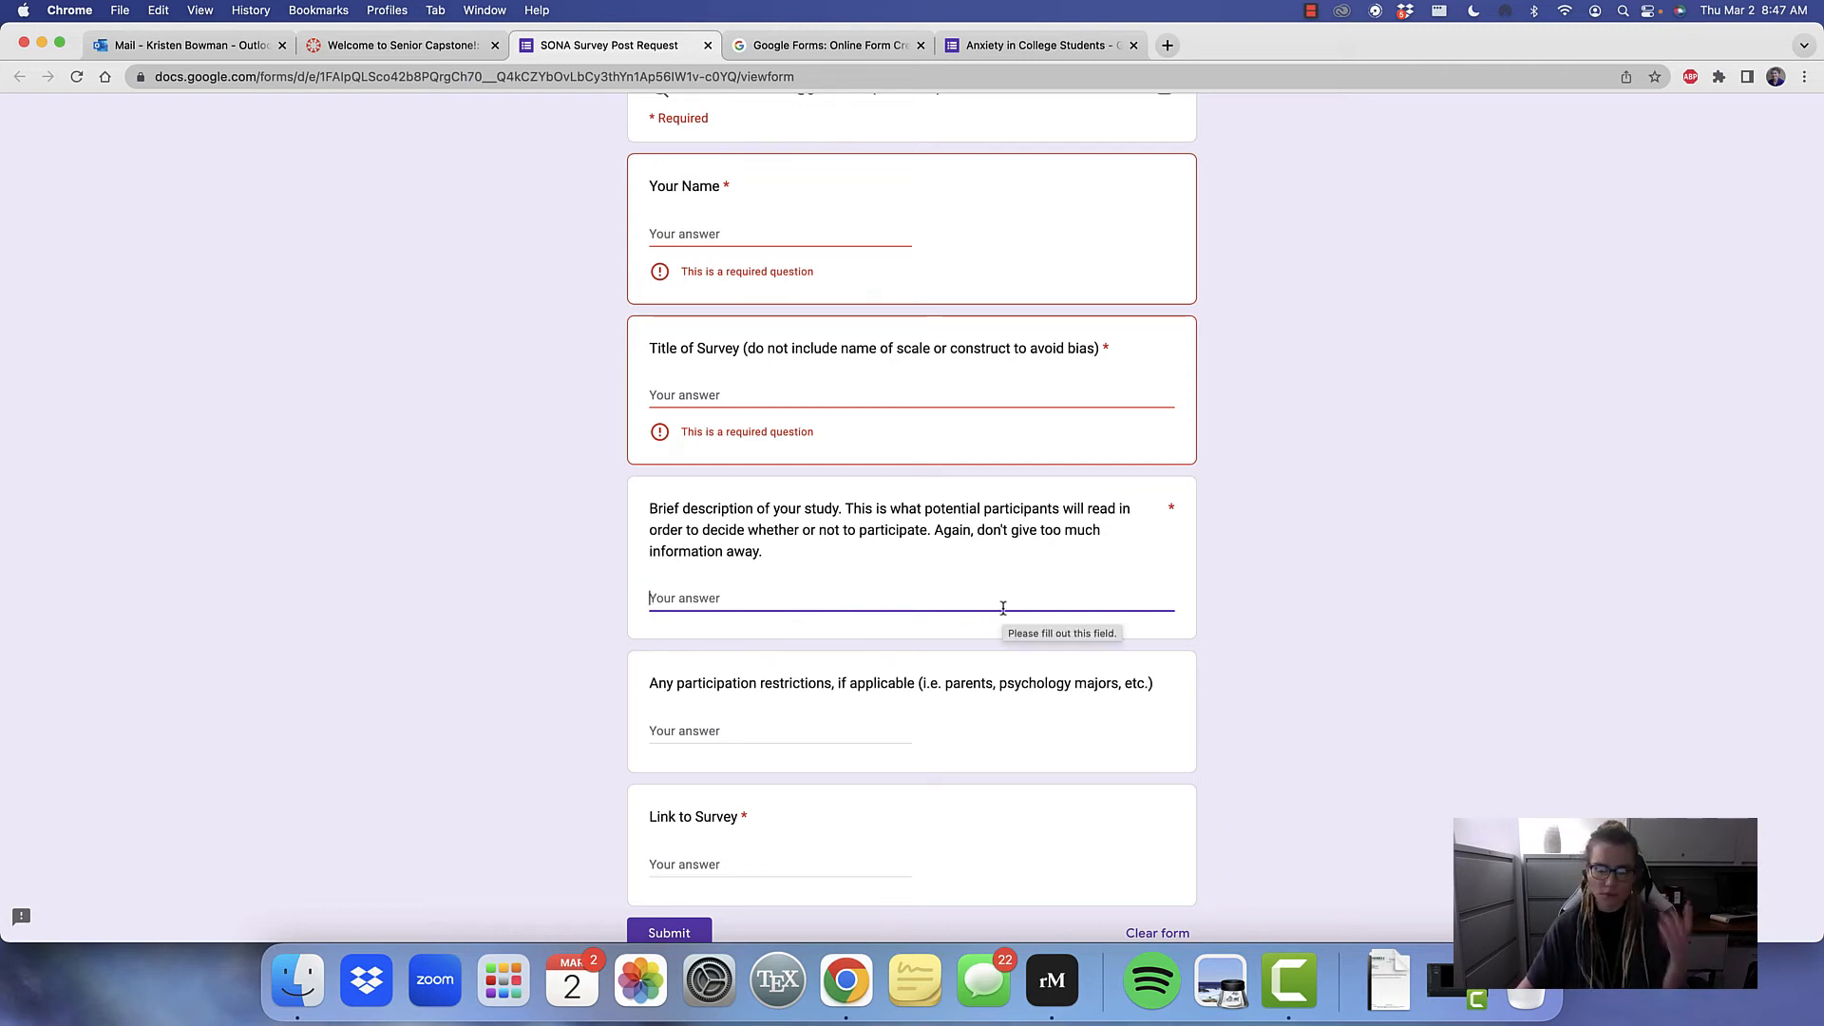
click(826, 726)
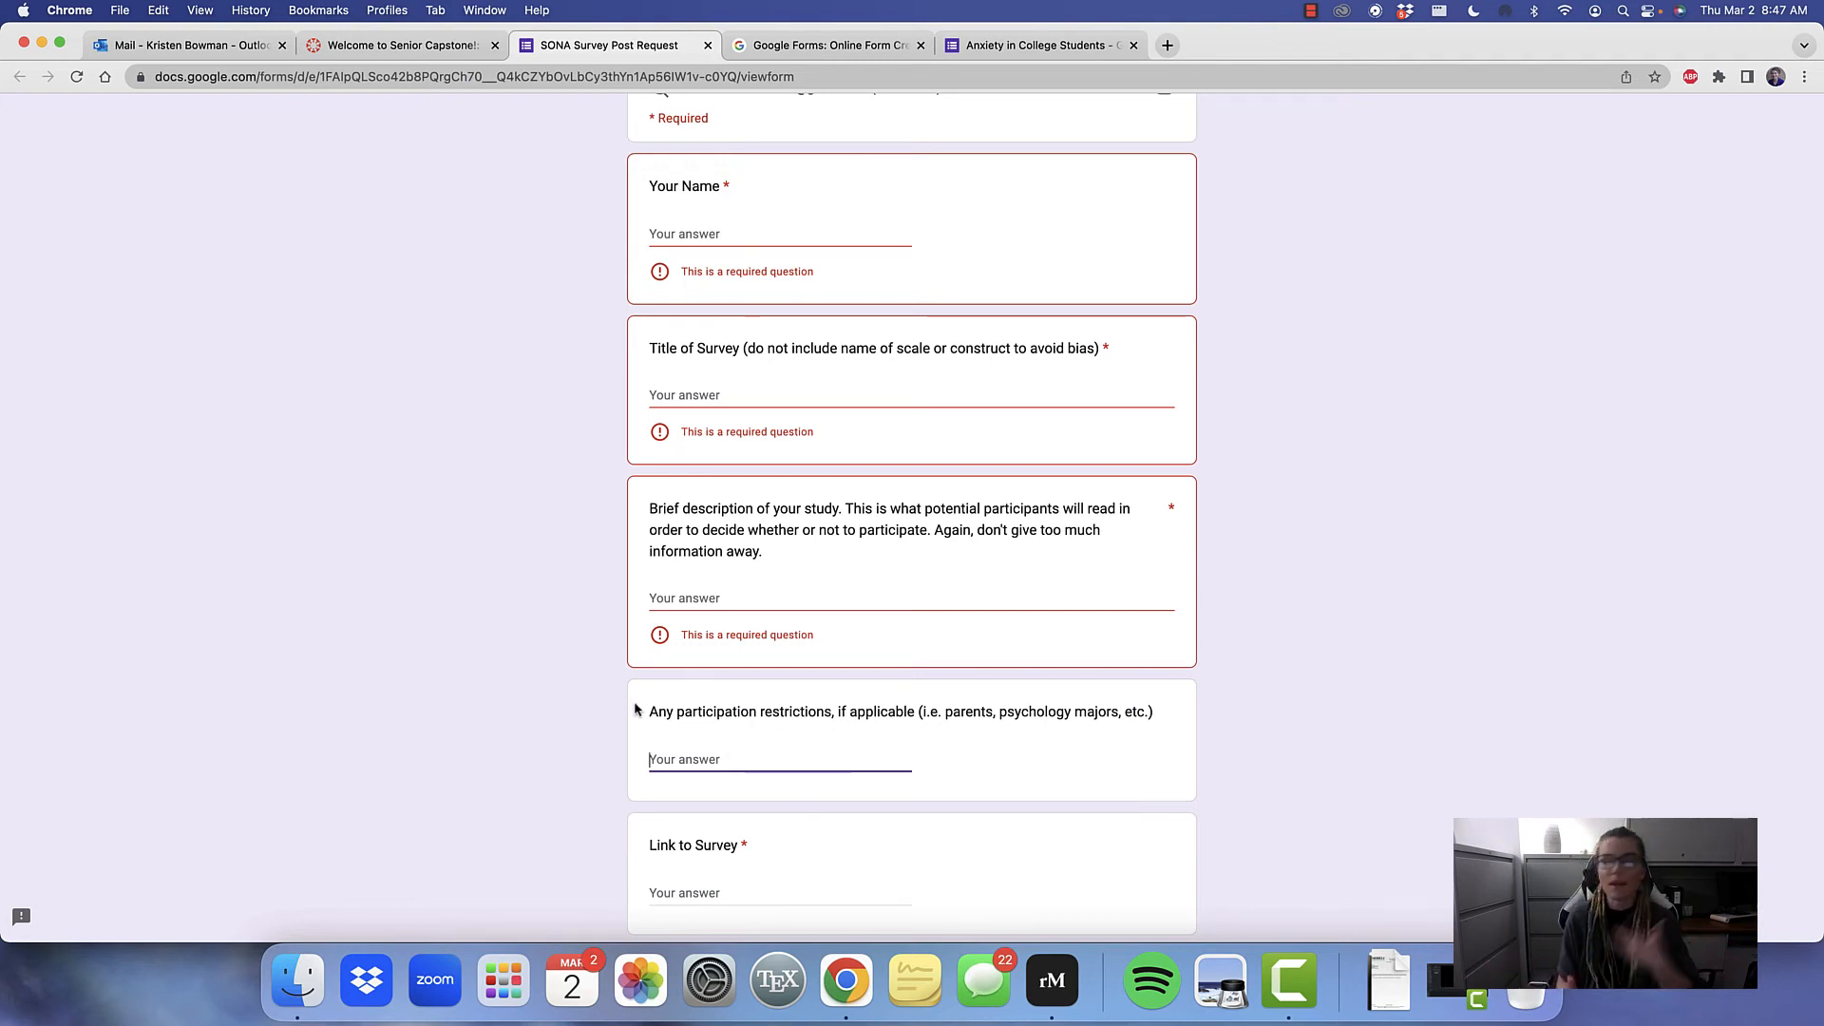
scroll(697, 712, down, 2)
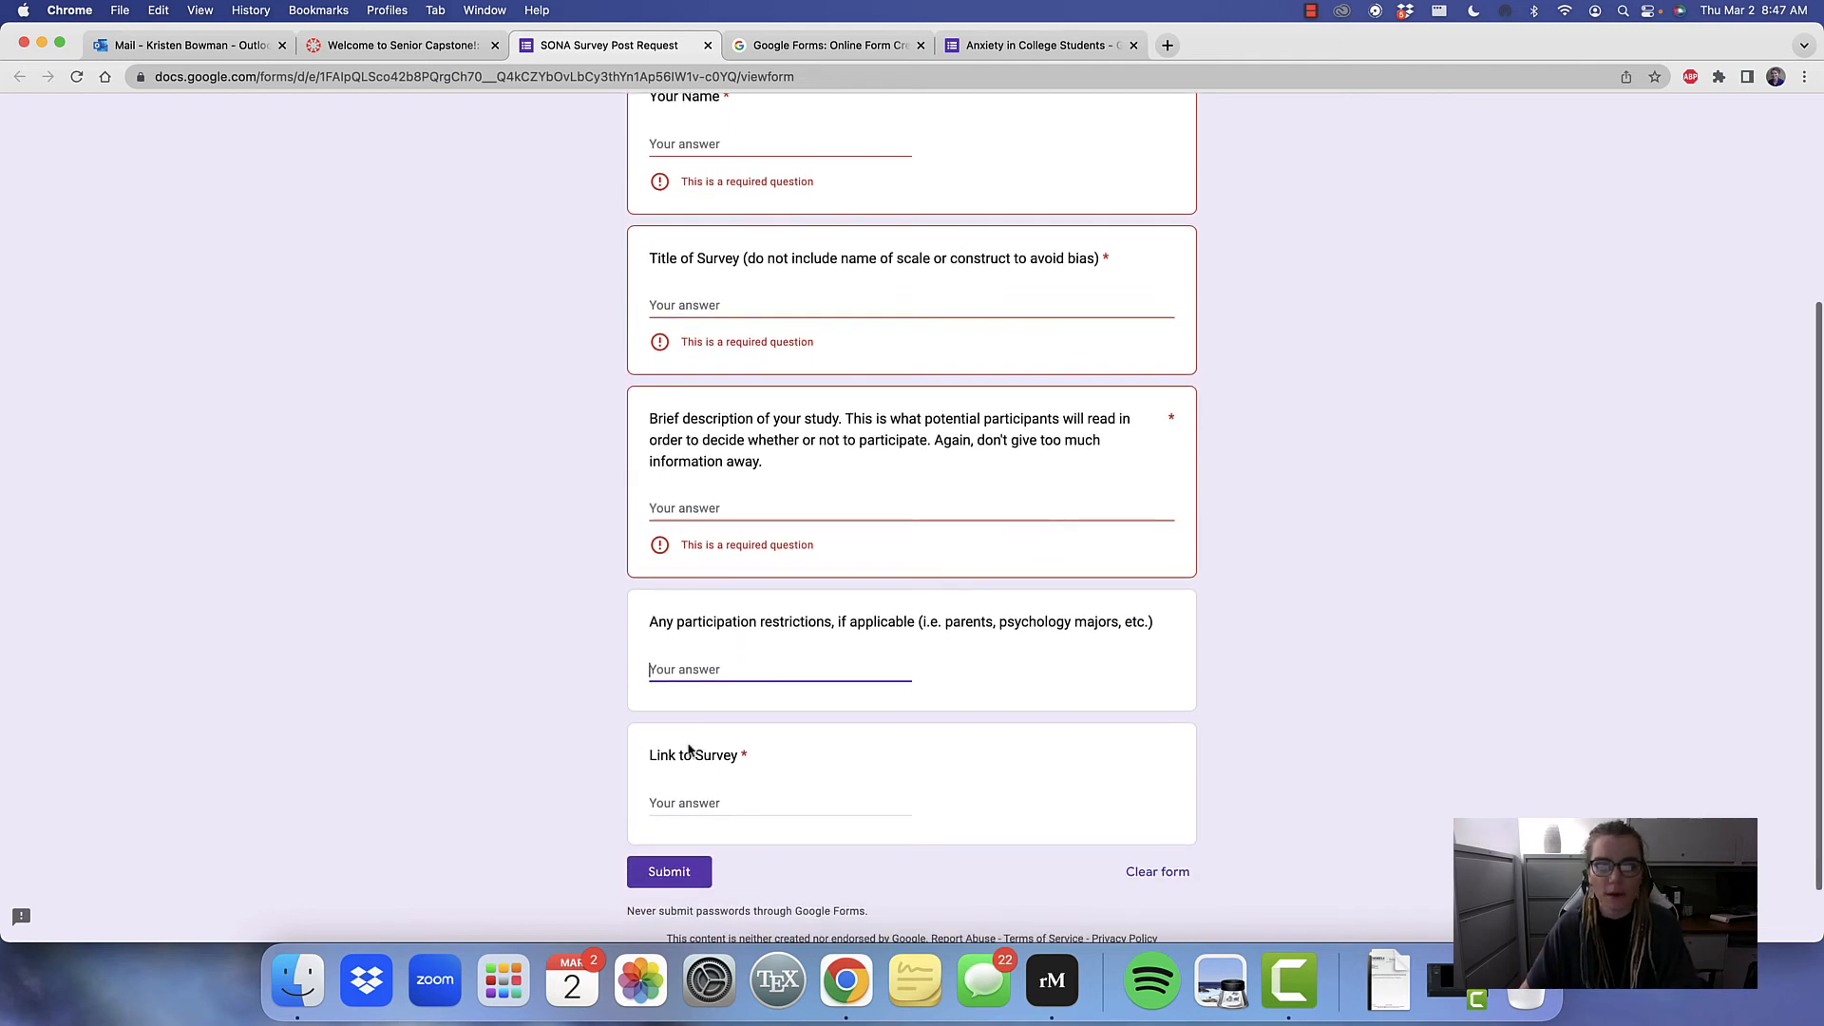
click(700, 804)
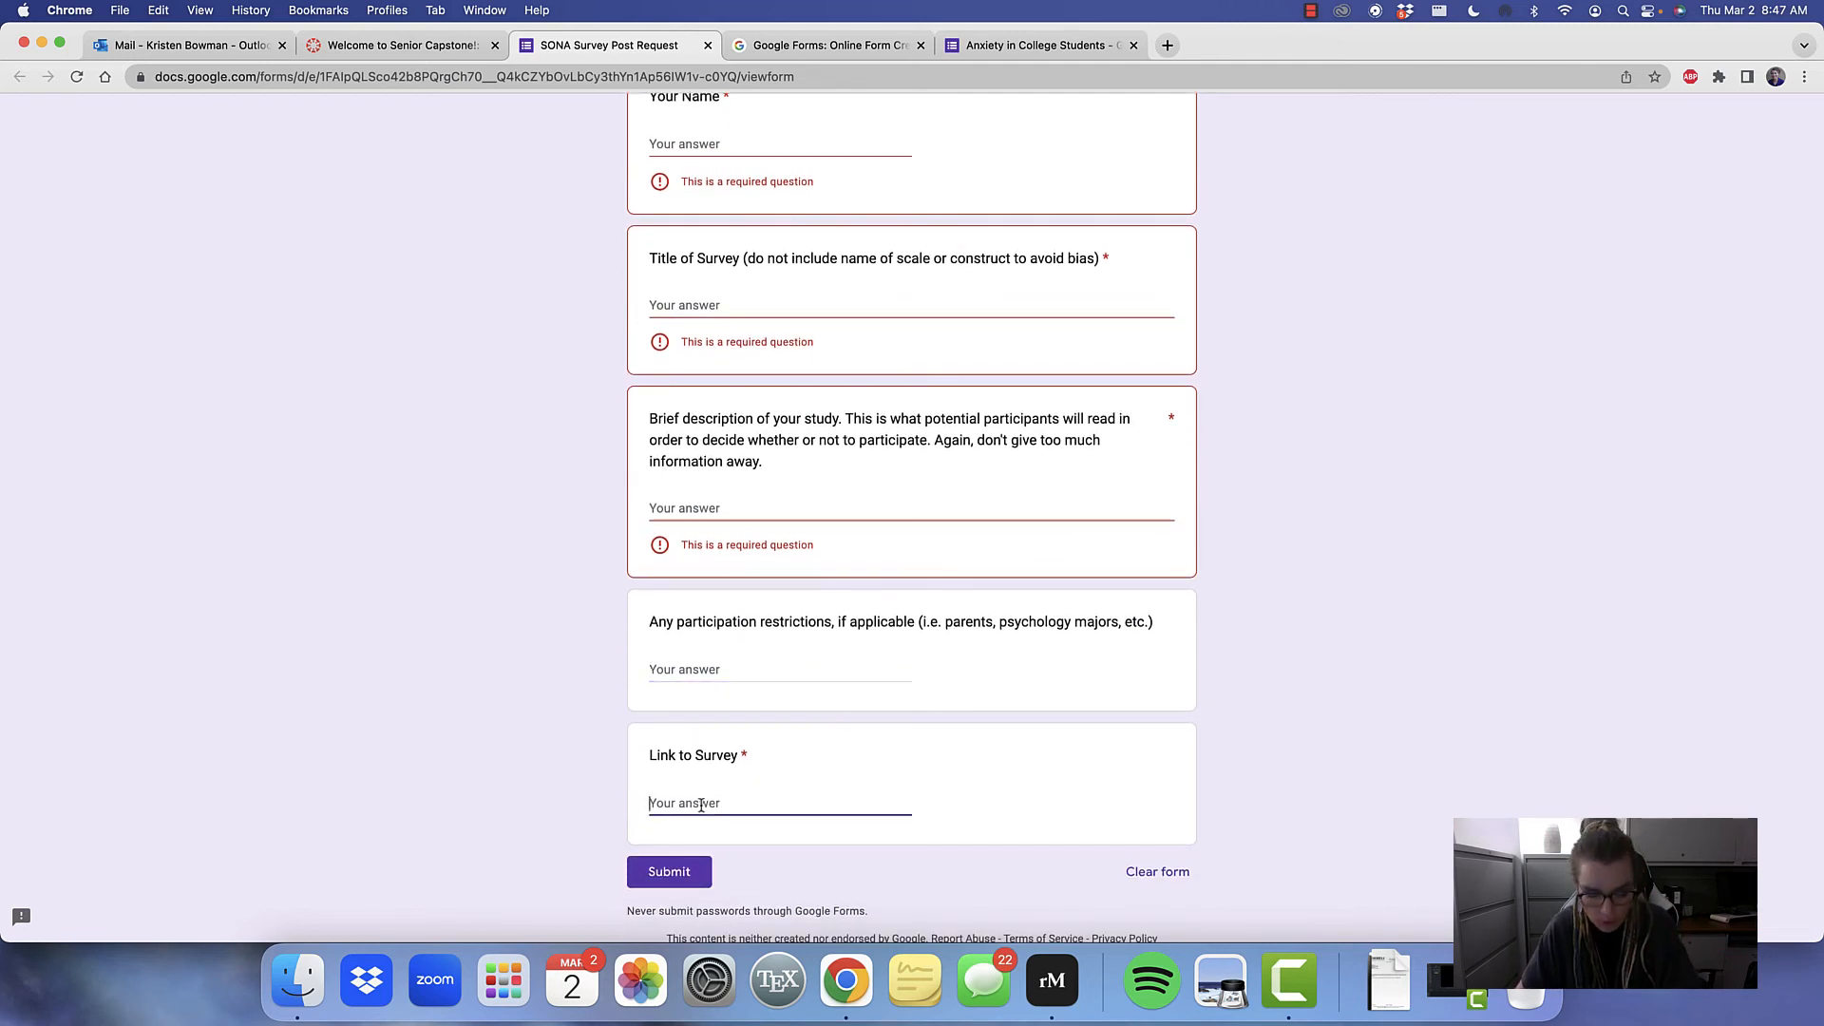
text(https://forms.gle/iogCmx9Aa6M7AQERA)
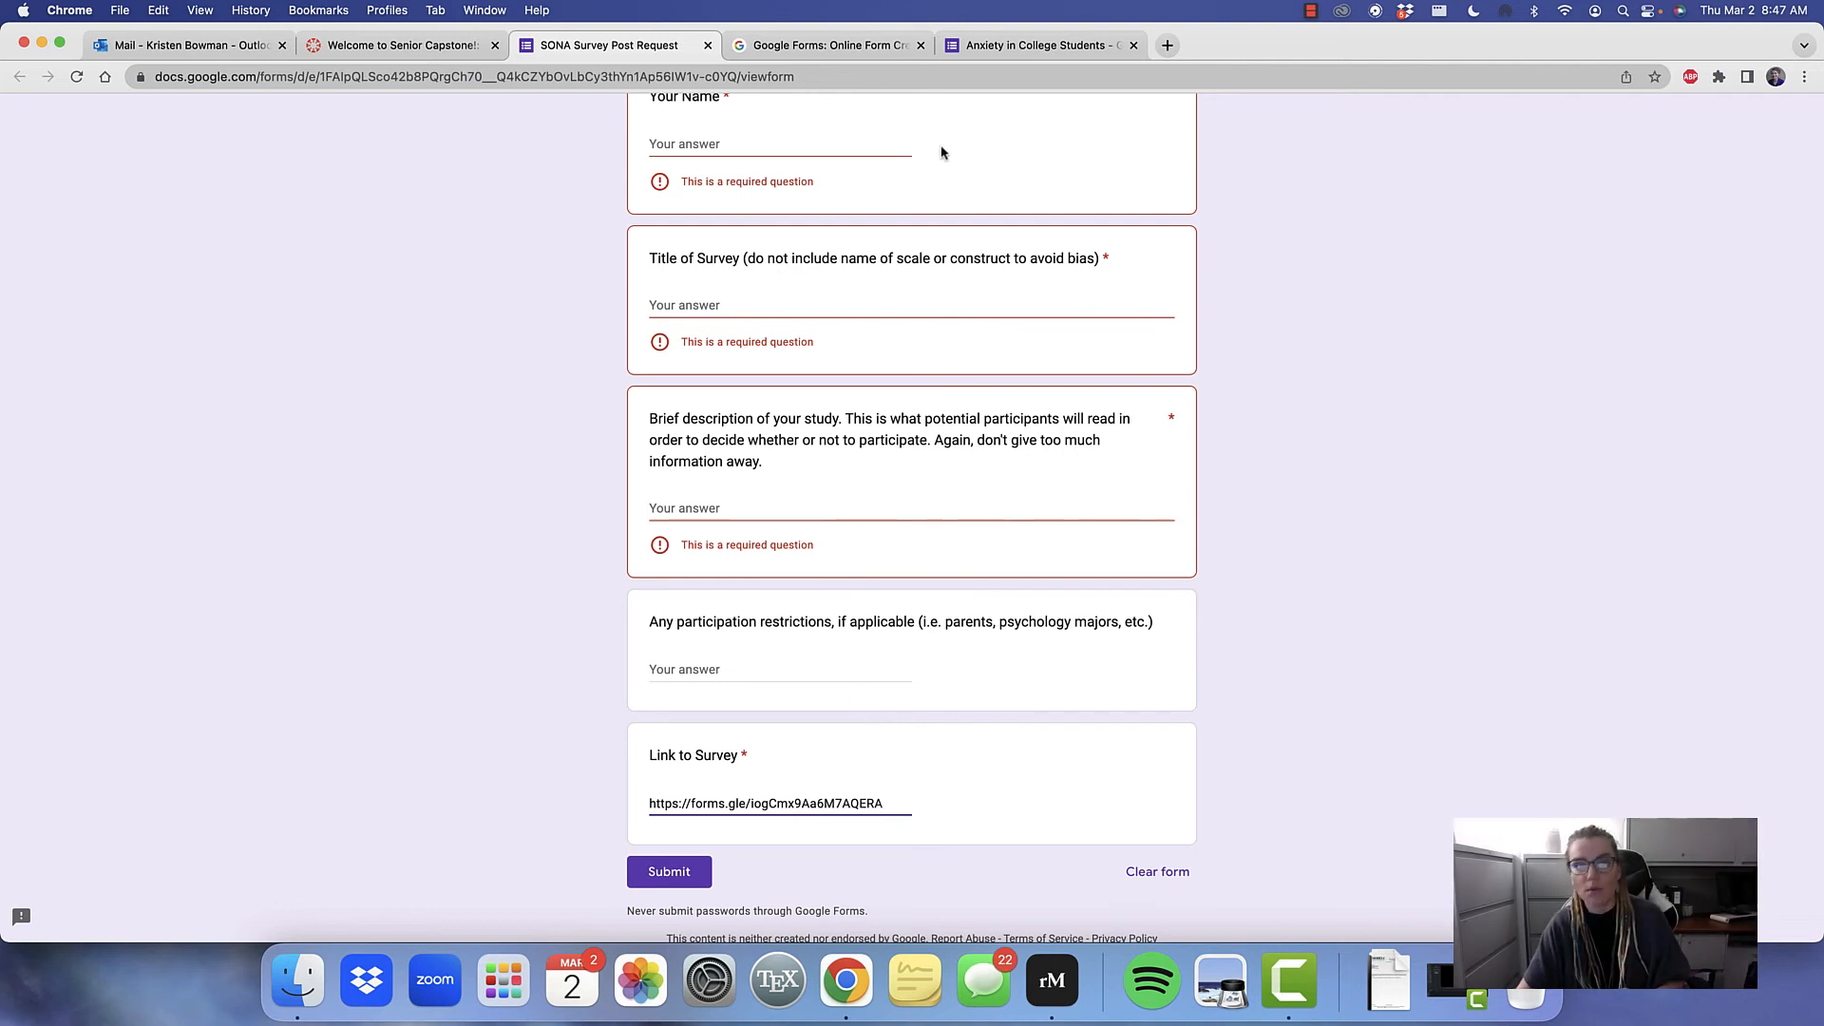
Display the Anxiety in College Students form's shortened sharing link again and close the sharing dialog
click(979, 45)
click(1684, 122)
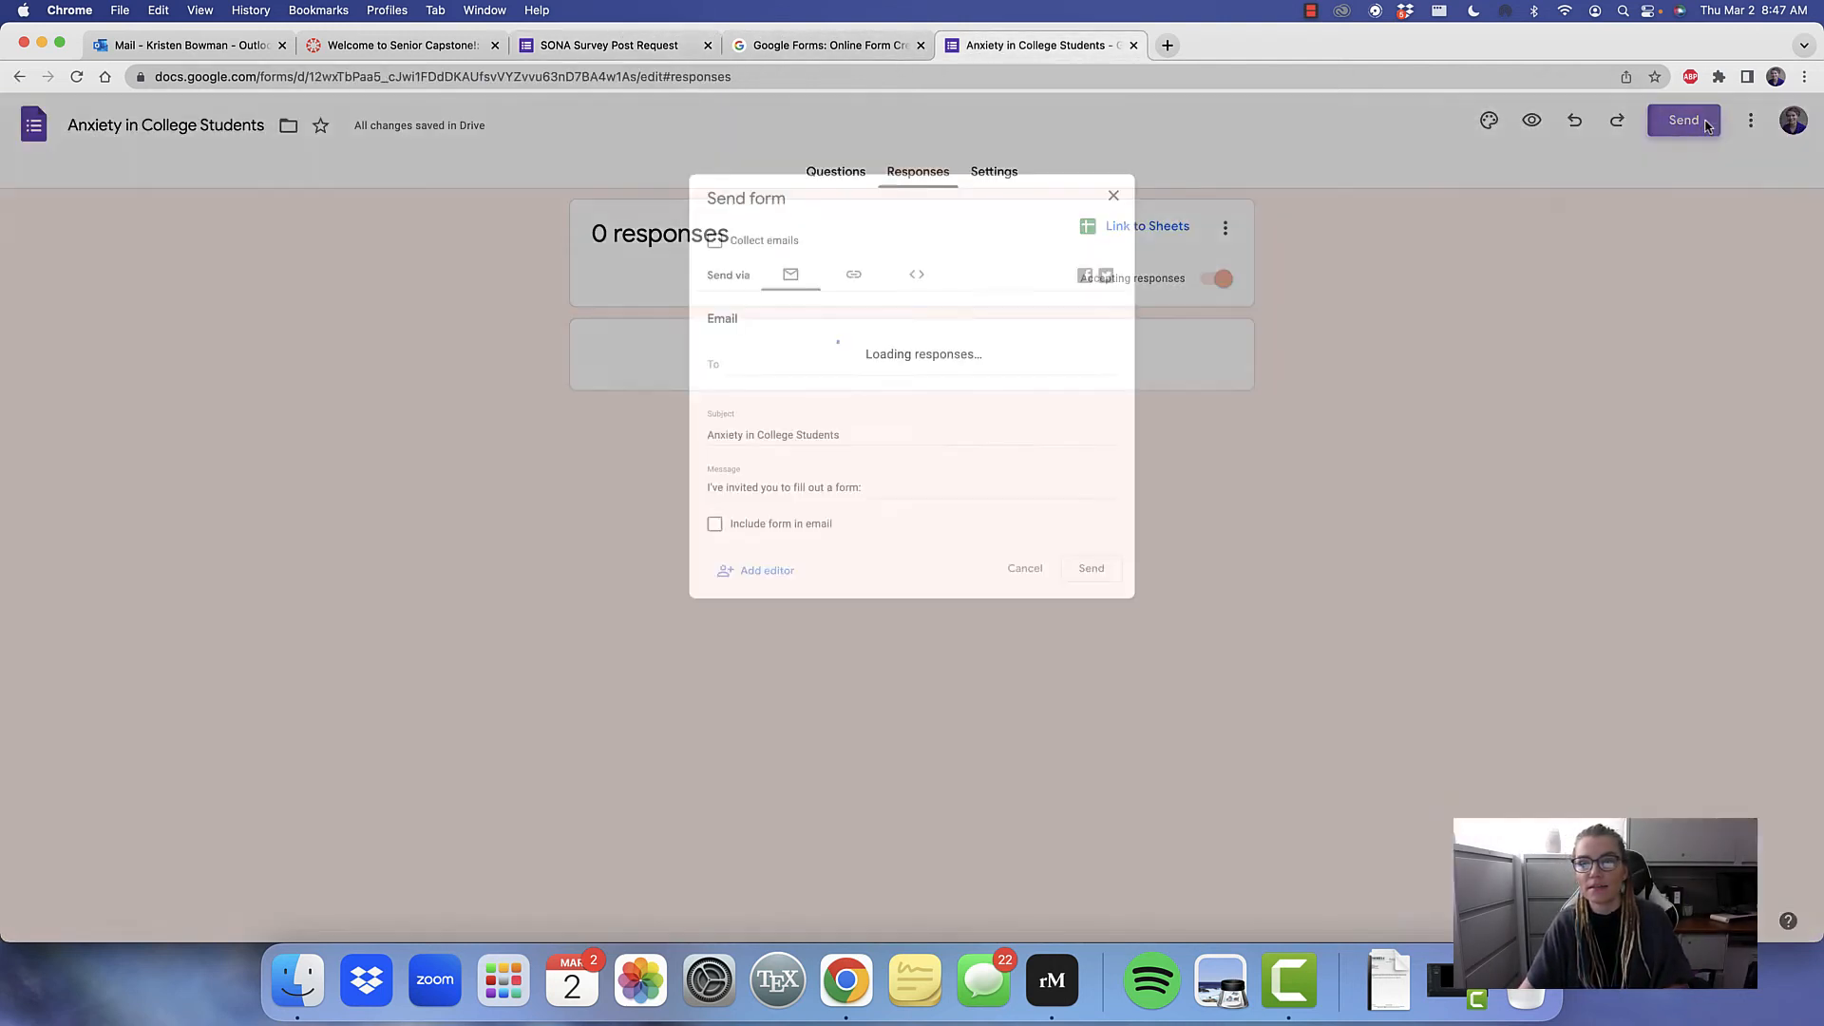
click(848, 254)
click(680, 369)
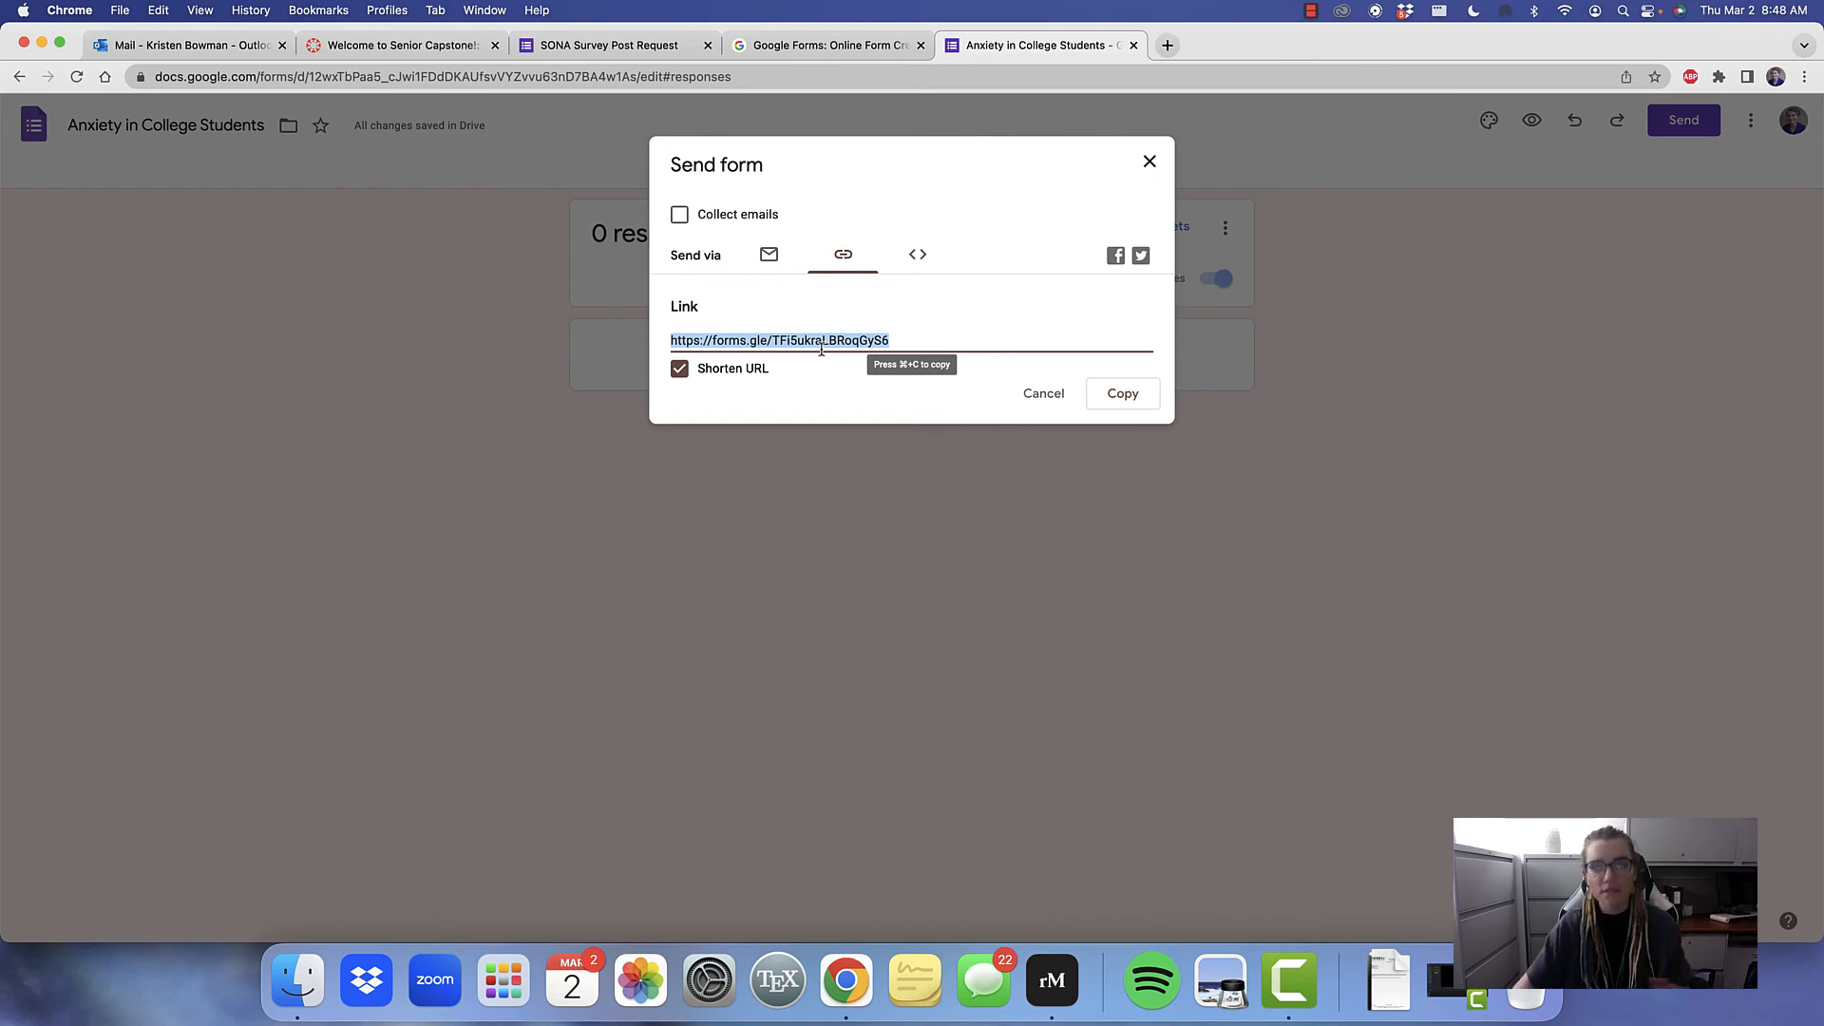
click(1148, 162)
click(689, 46)
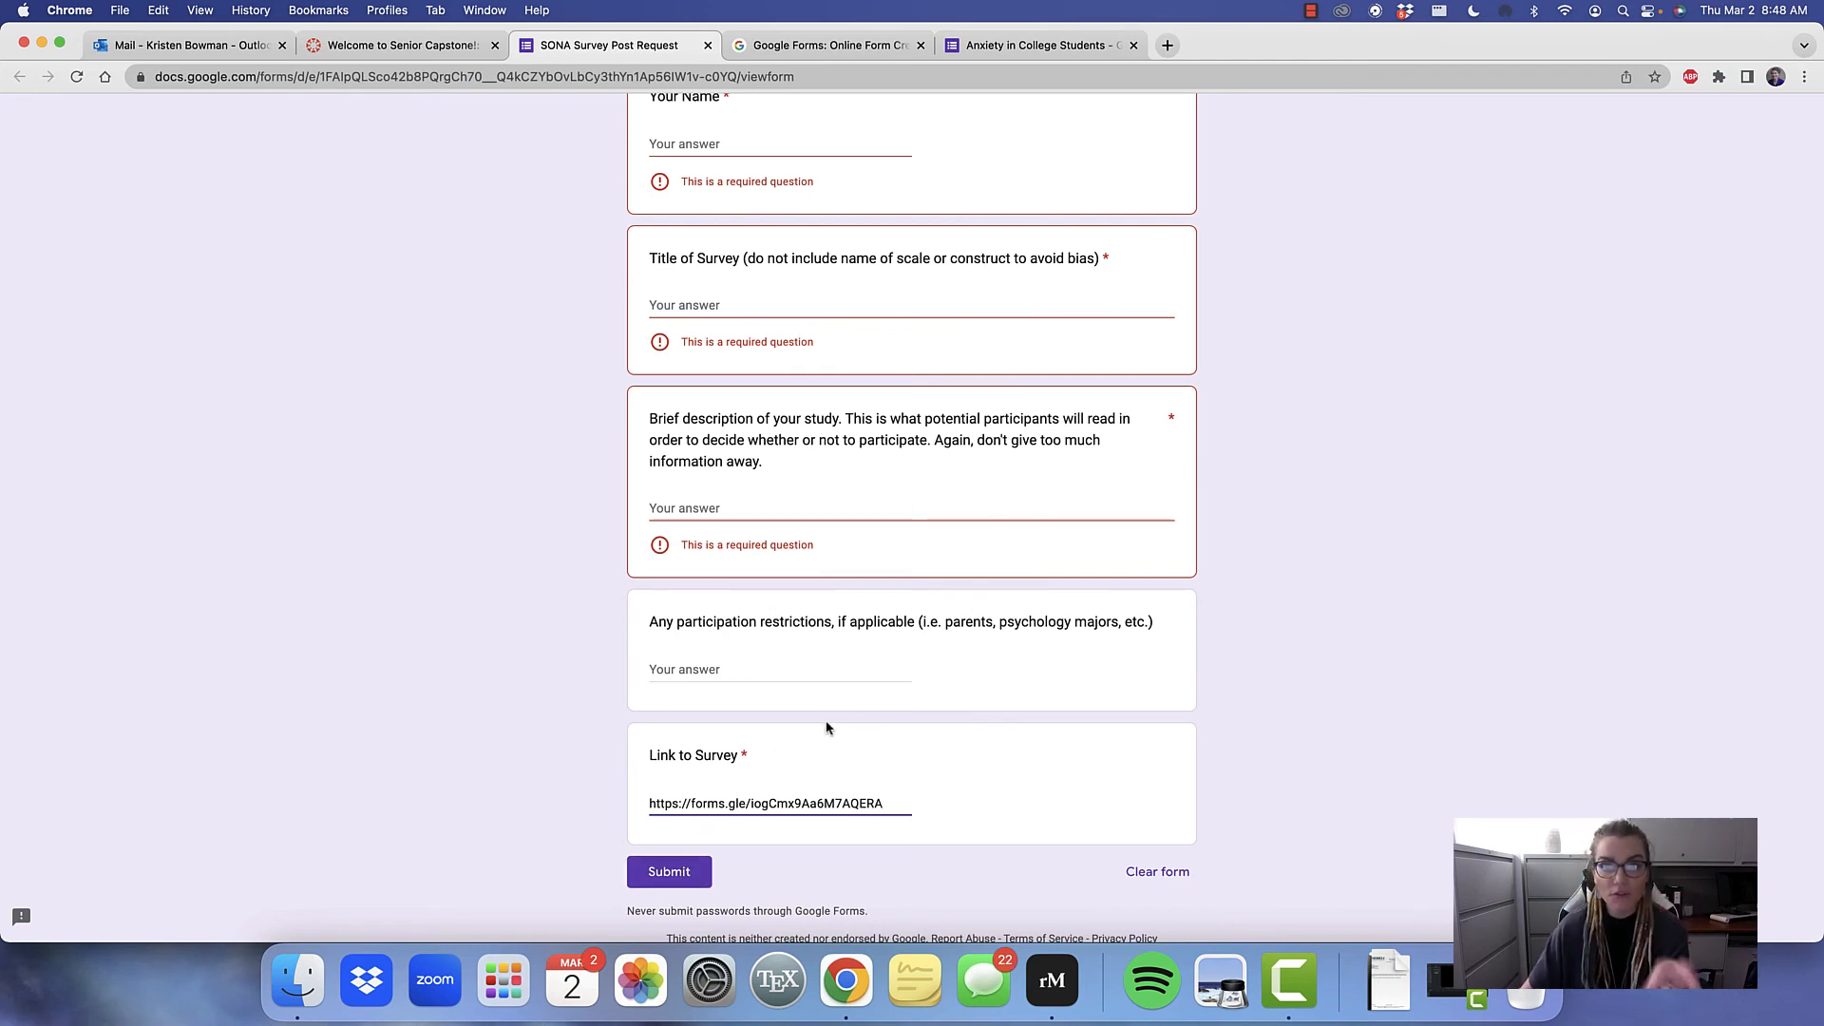
click(1037, 45)
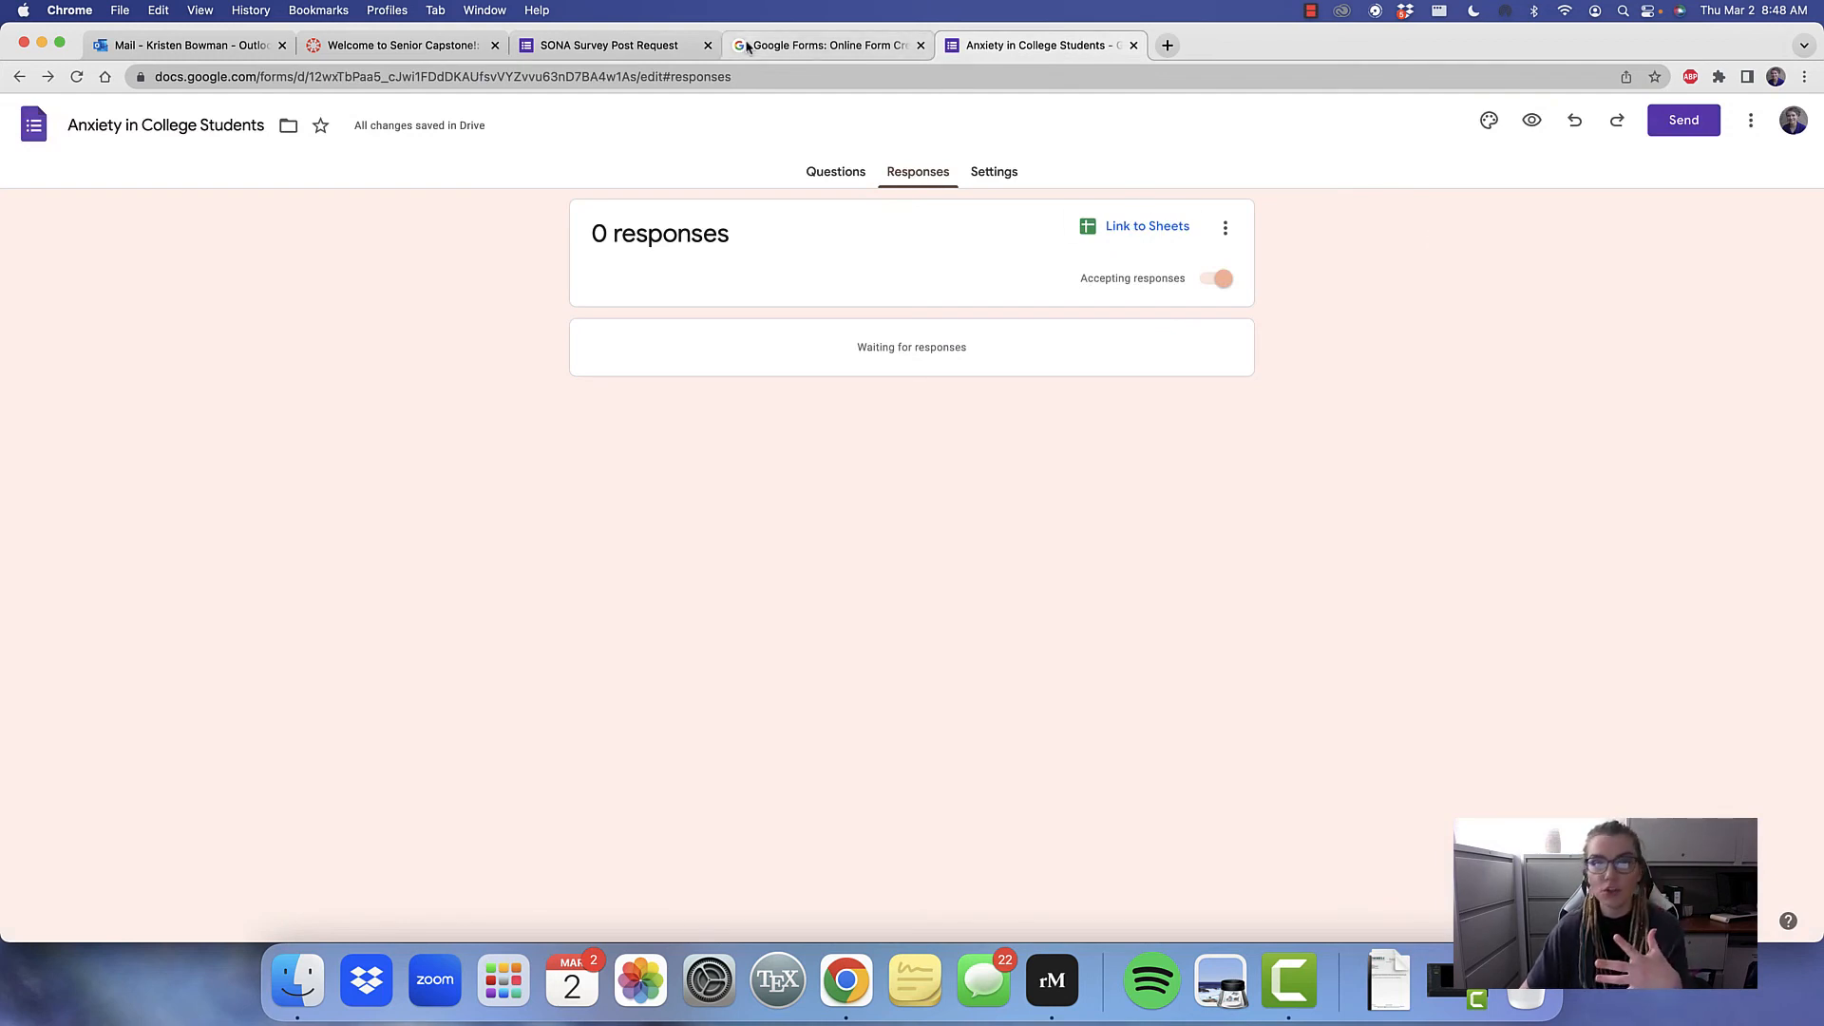
click(608, 45)
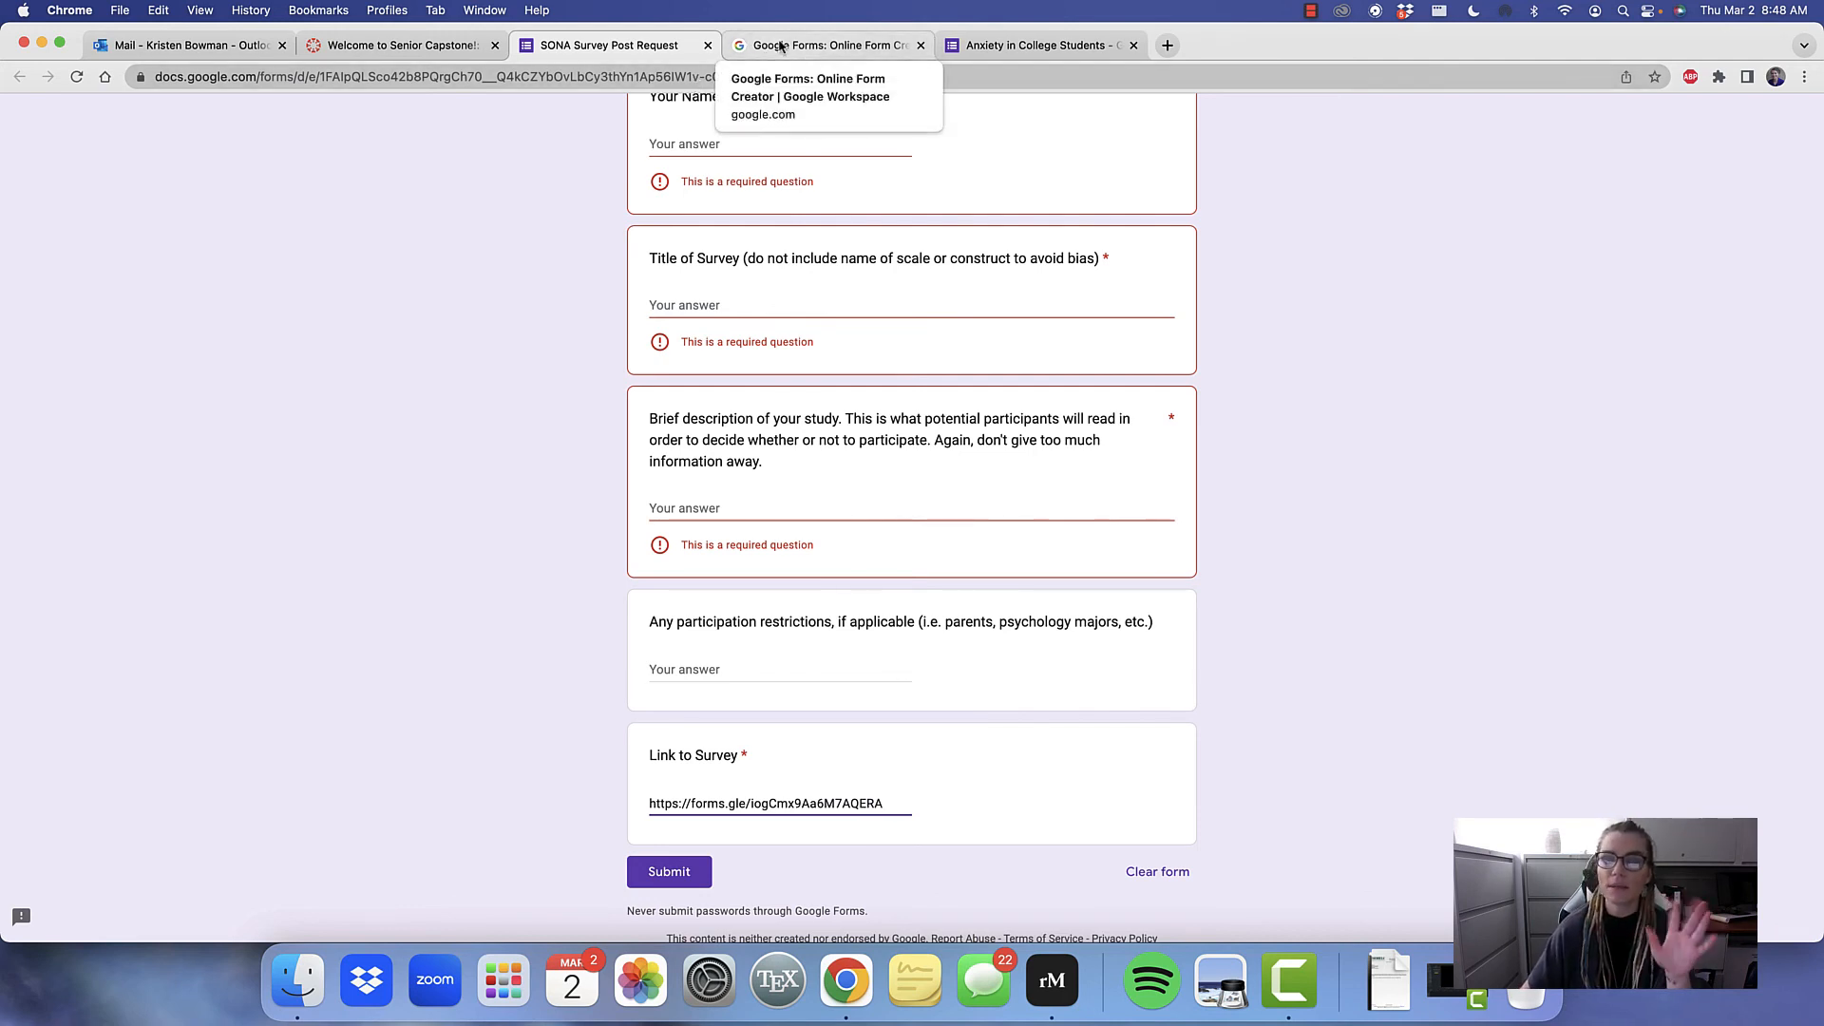
click(976, 45)
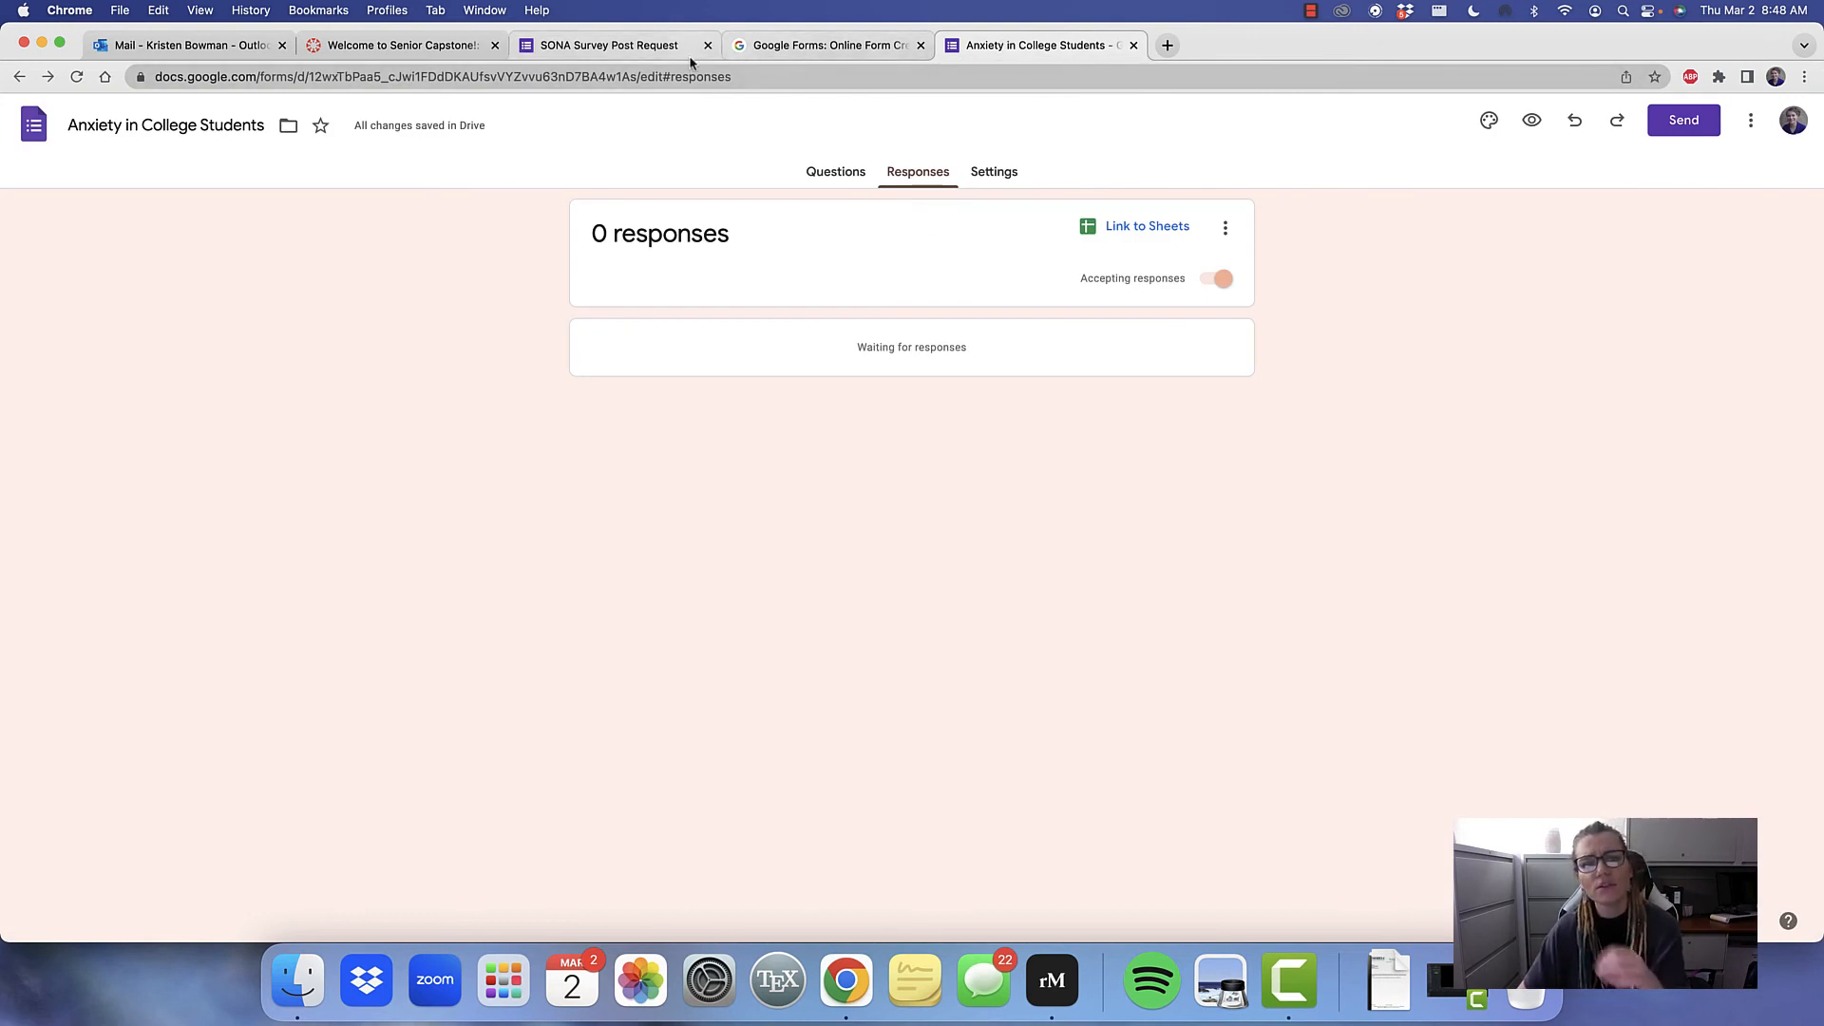
Close the Anxiety in College Students editor, Google Forms and SONA request pages, returning to the Canvas course schedule
mouse_move(379, 137)
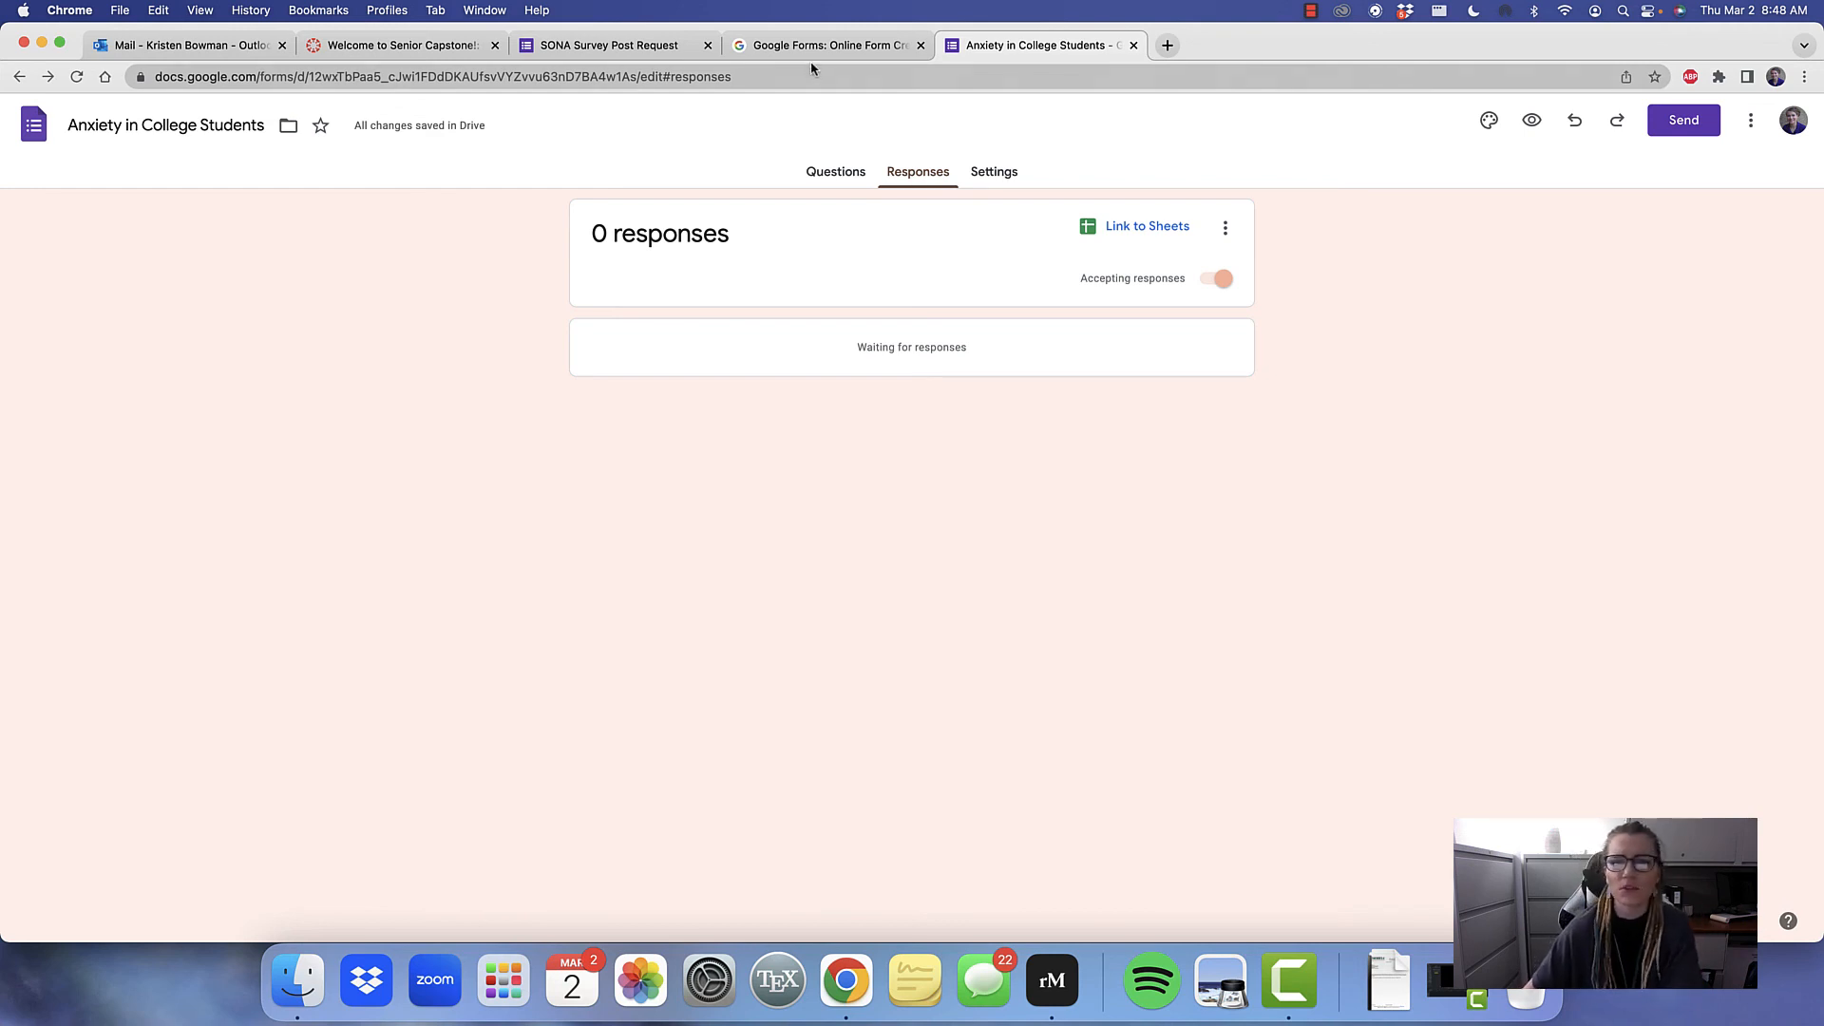
click(1133, 45)
click(920, 45)
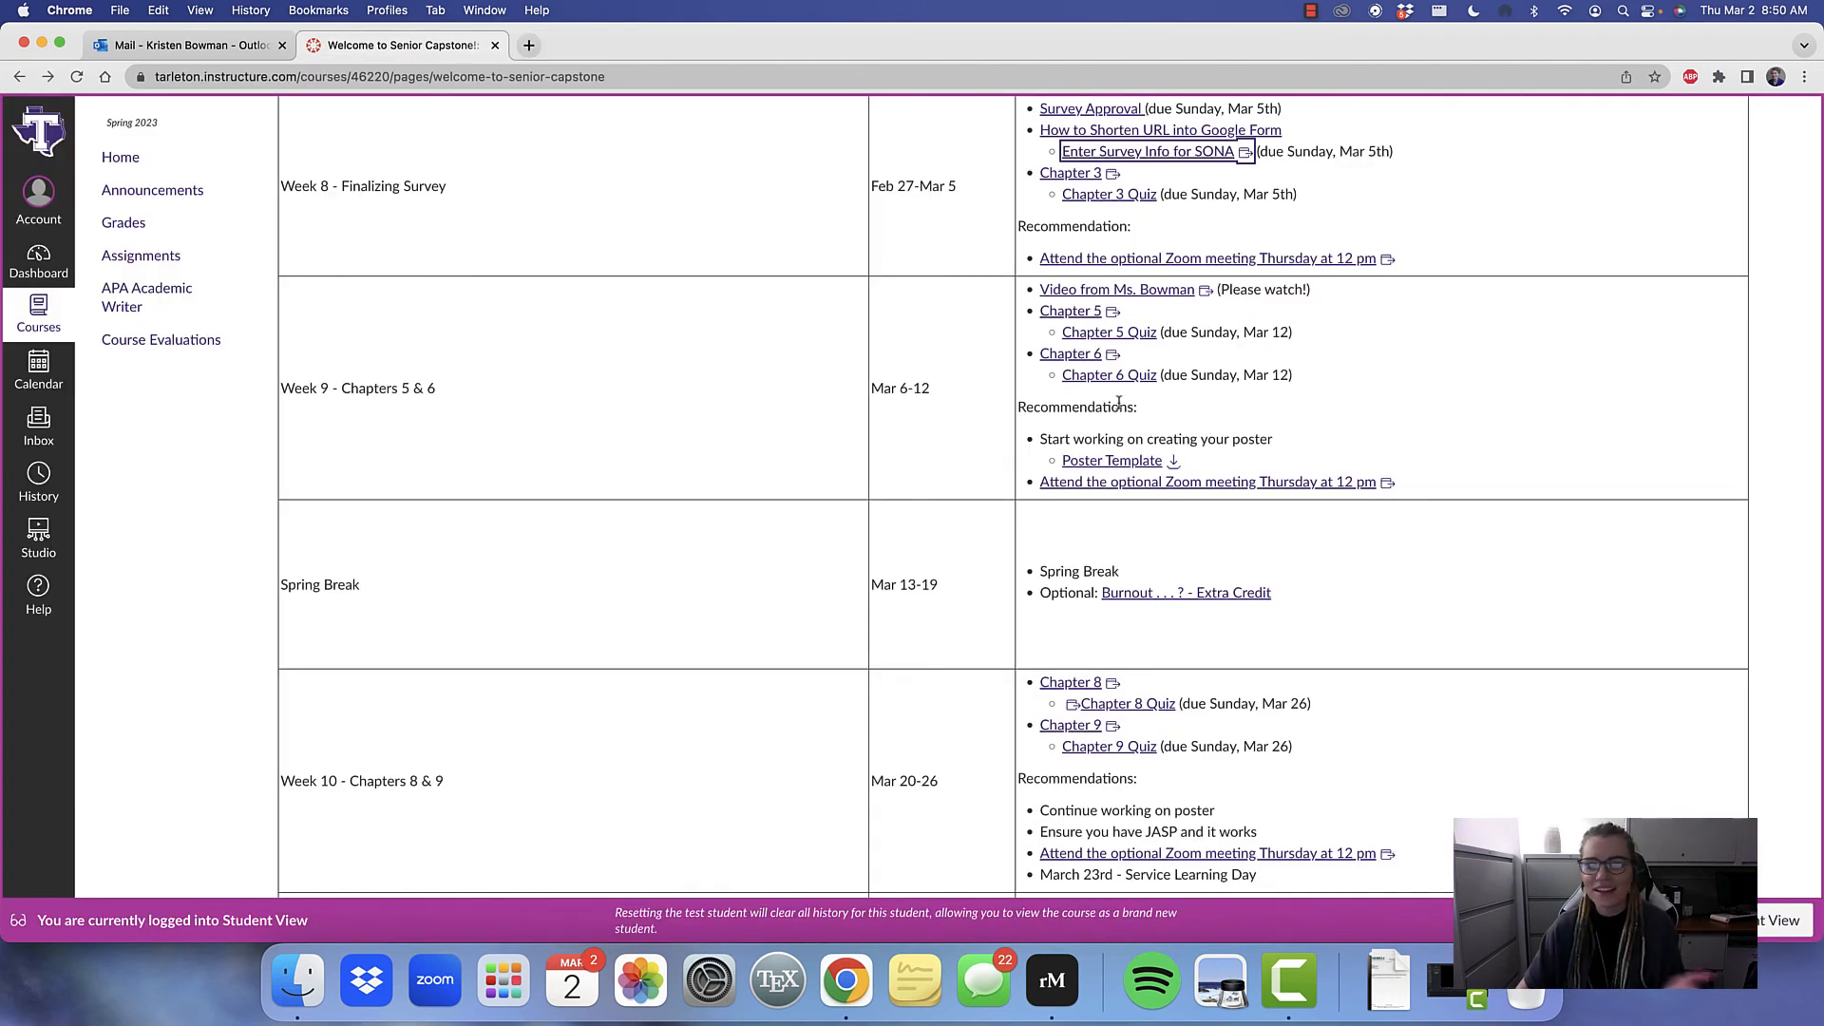